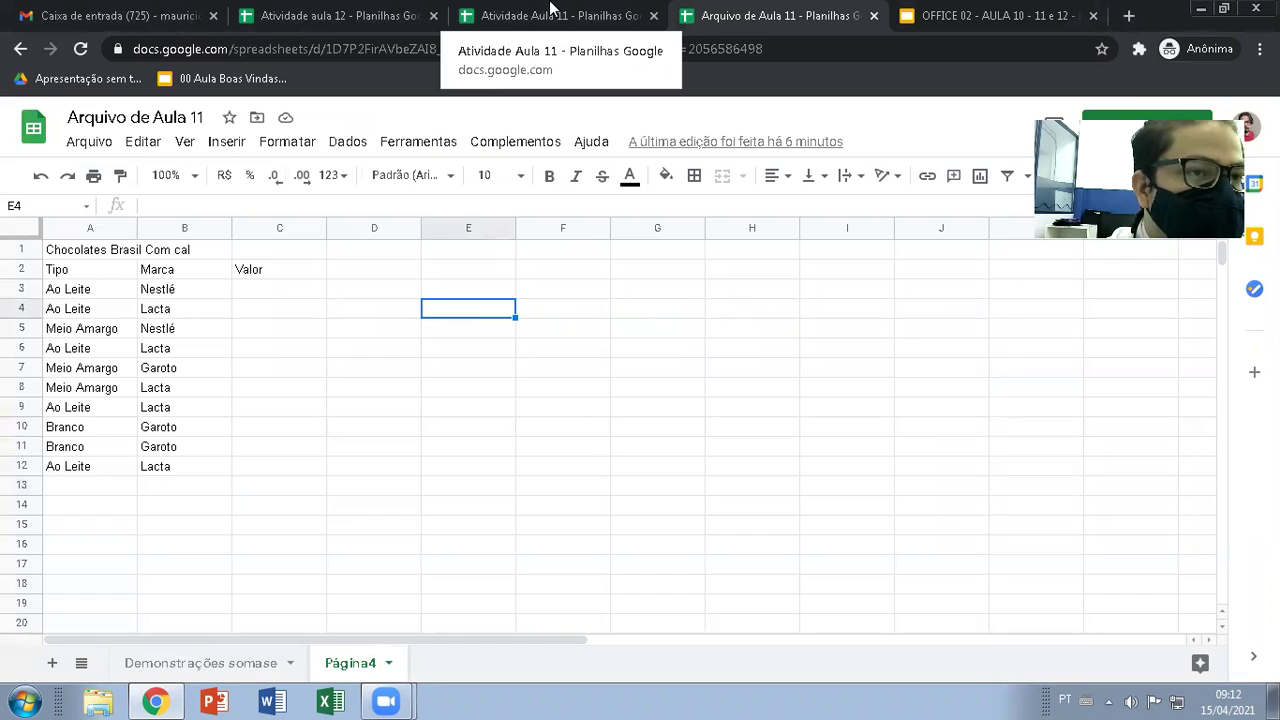
Open the "Demonstrações somase" sheet in the Arquivo de Aula 11 spreadsheet.
{"action": "left_click", "coordinate": [860, 336]}
{"action": "left_click", "coordinate": [410, 16]}
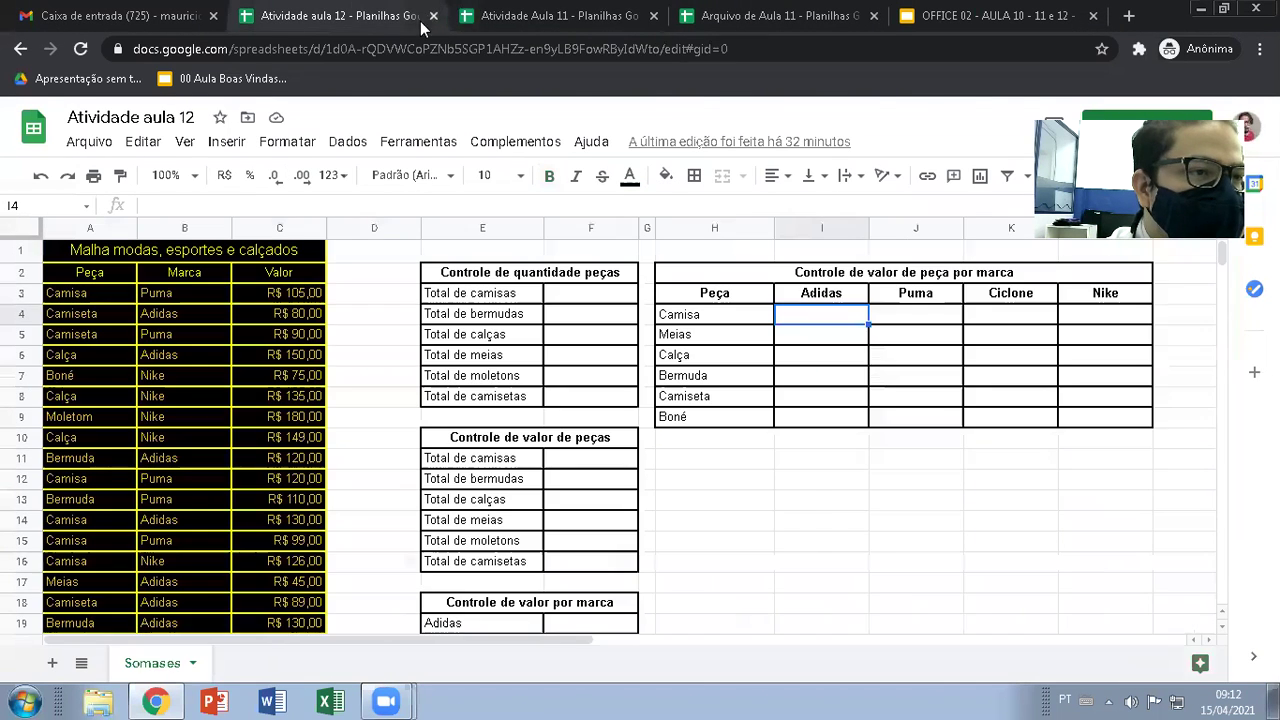
{"action": "left_click", "coordinate": [712, 12]}
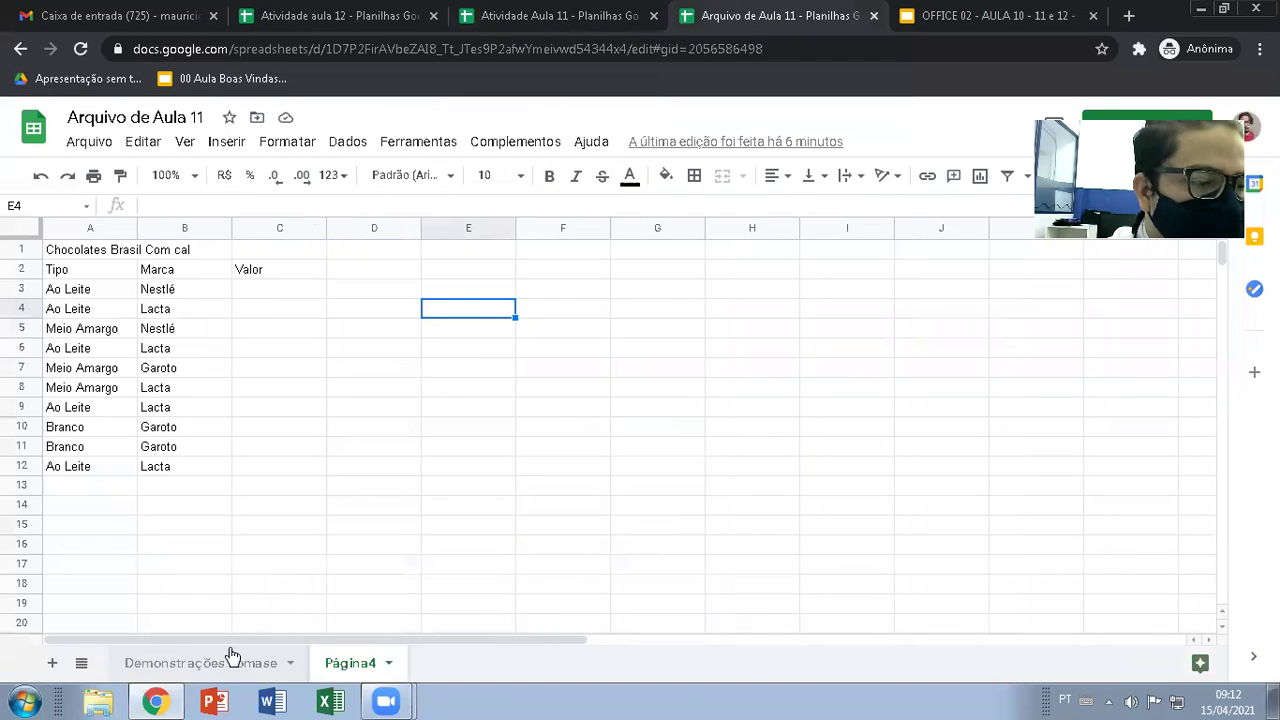
{"action": "left_click", "coordinate": [200, 663]}
{"action": "left_click", "coordinate": [478, 468]}
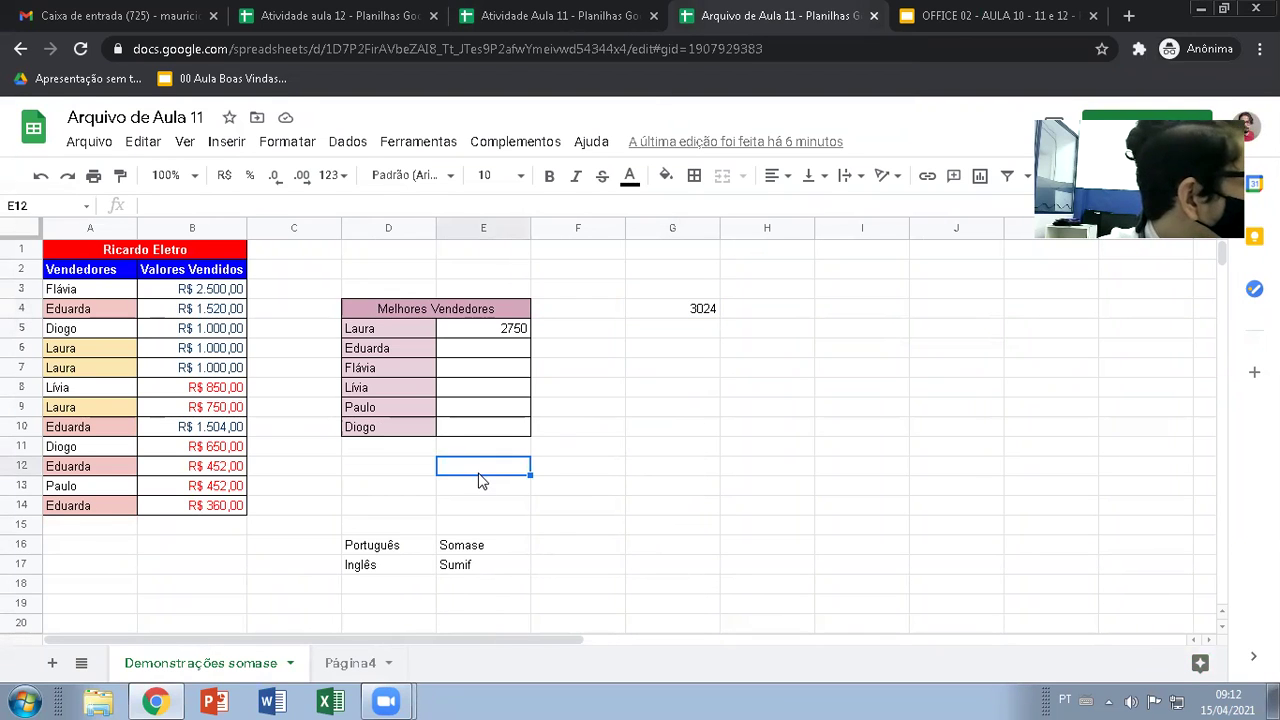
{"action": "left_click", "coordinate": [667, 390]}
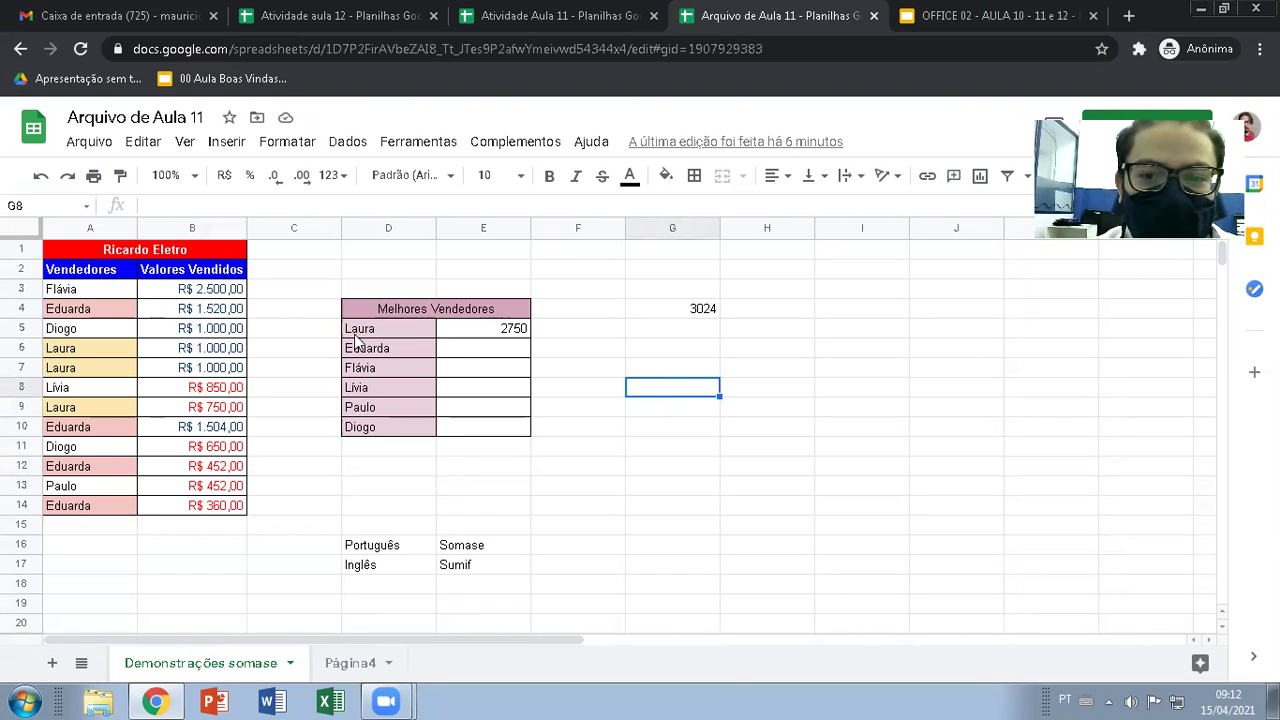
{"action": "left_click", "coordinate": [595, 349]}
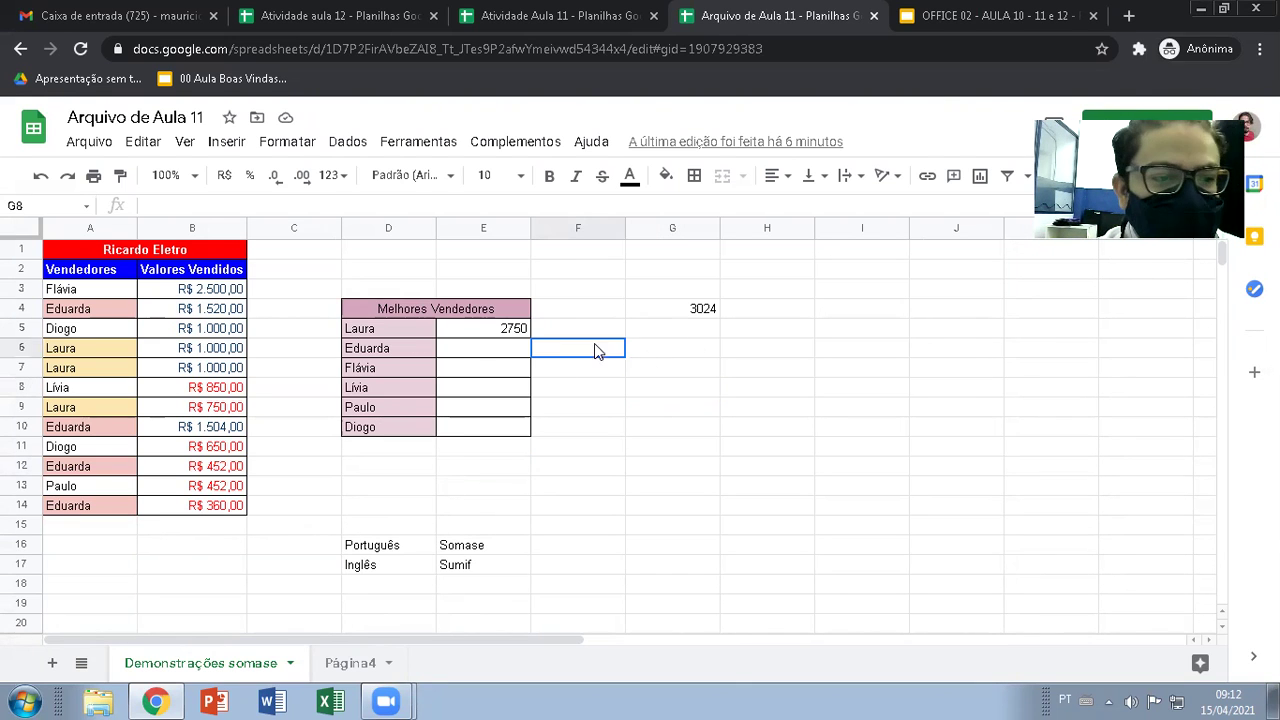
Inspect the named-range SOMASE formula in E5 and clear it from the cell.
{"action": "left_click", "coordinate": [488, 333]}
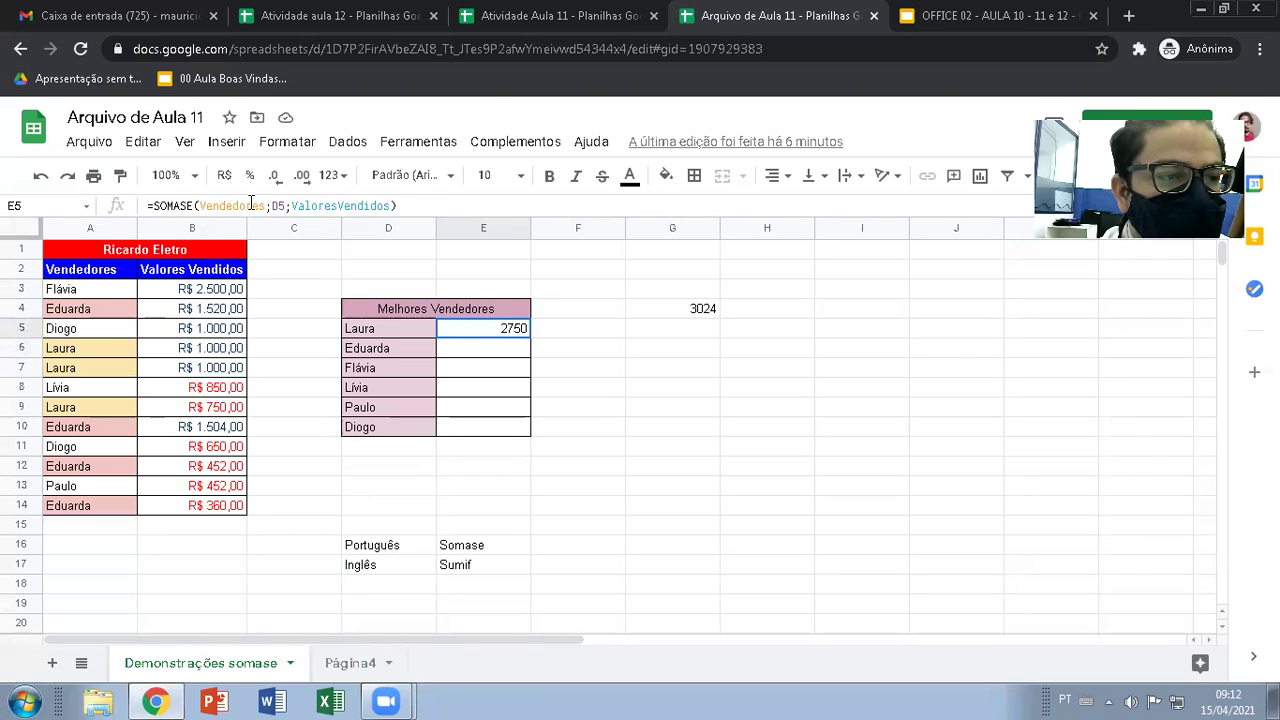
{"action": "left_click_drag", "start_coordinate": [200, 204], "coordinate": [390, 204]}
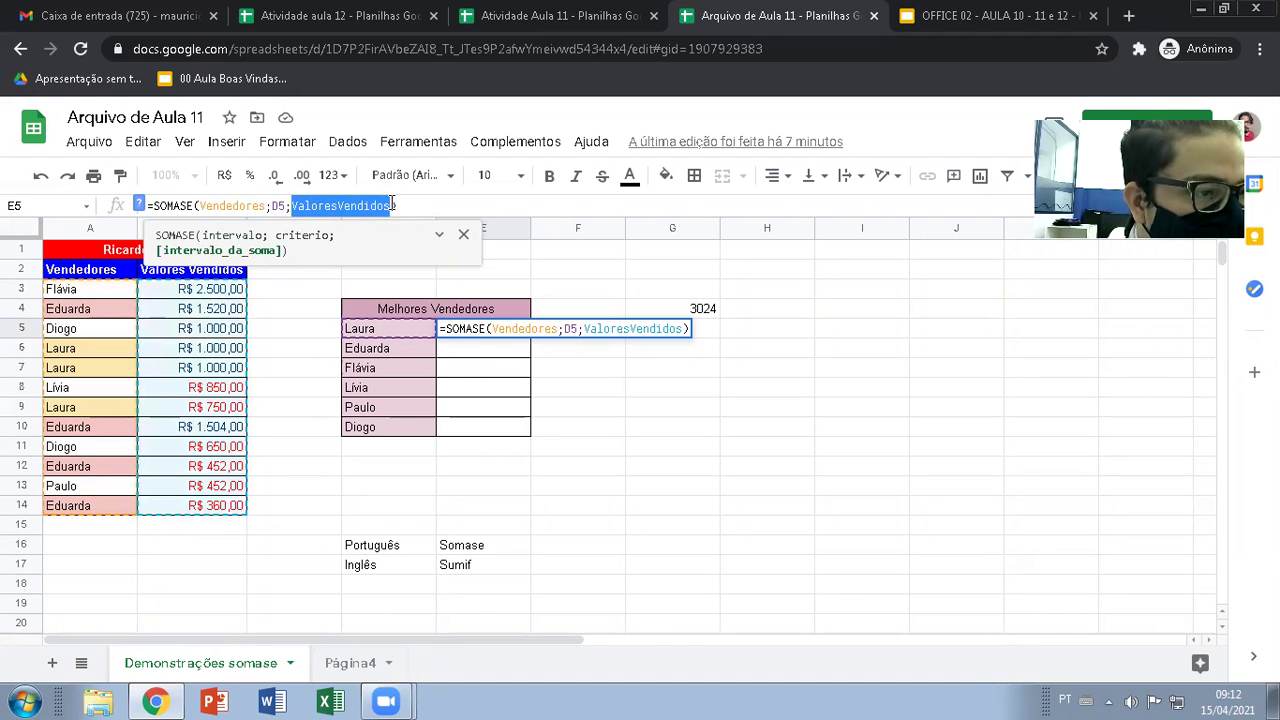
{"action": "key", "text": "Escape"}
{"action": "key", "text": "Delete"}
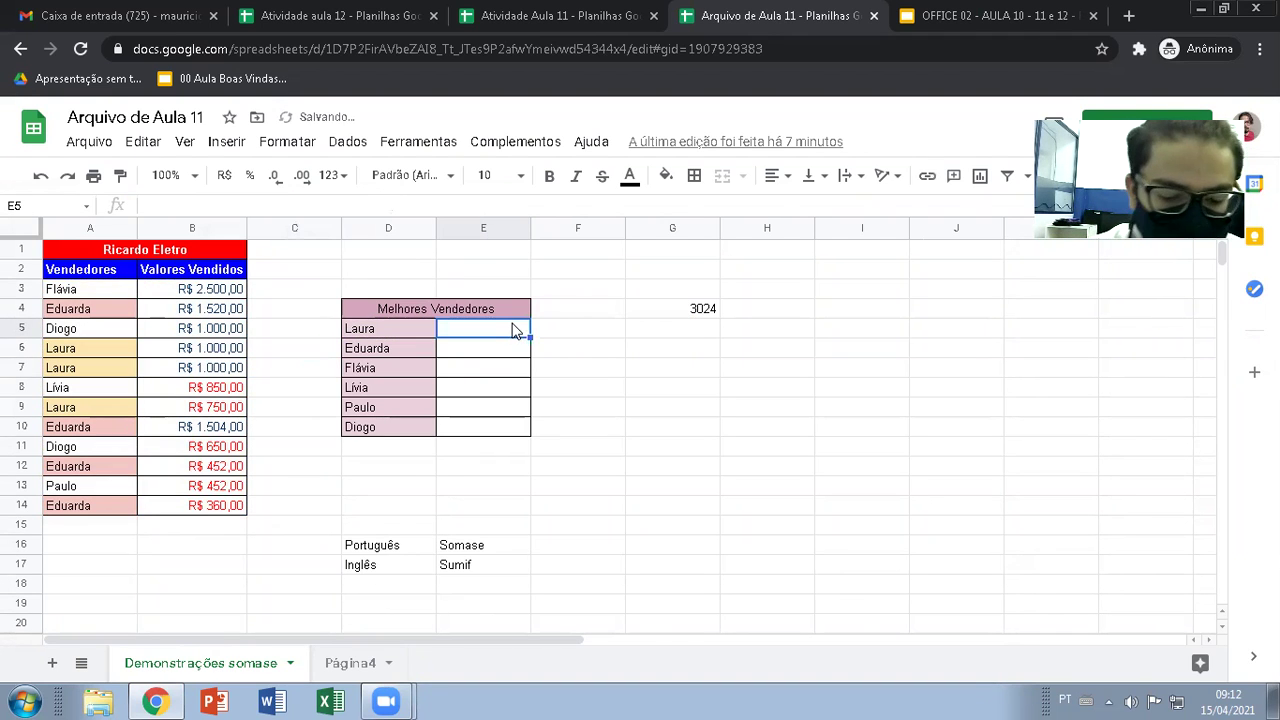
Start a SUMIF formula in E5 with the seller names A3:A14 as the criteria range.
{"action": "type", "text": "=somase"}
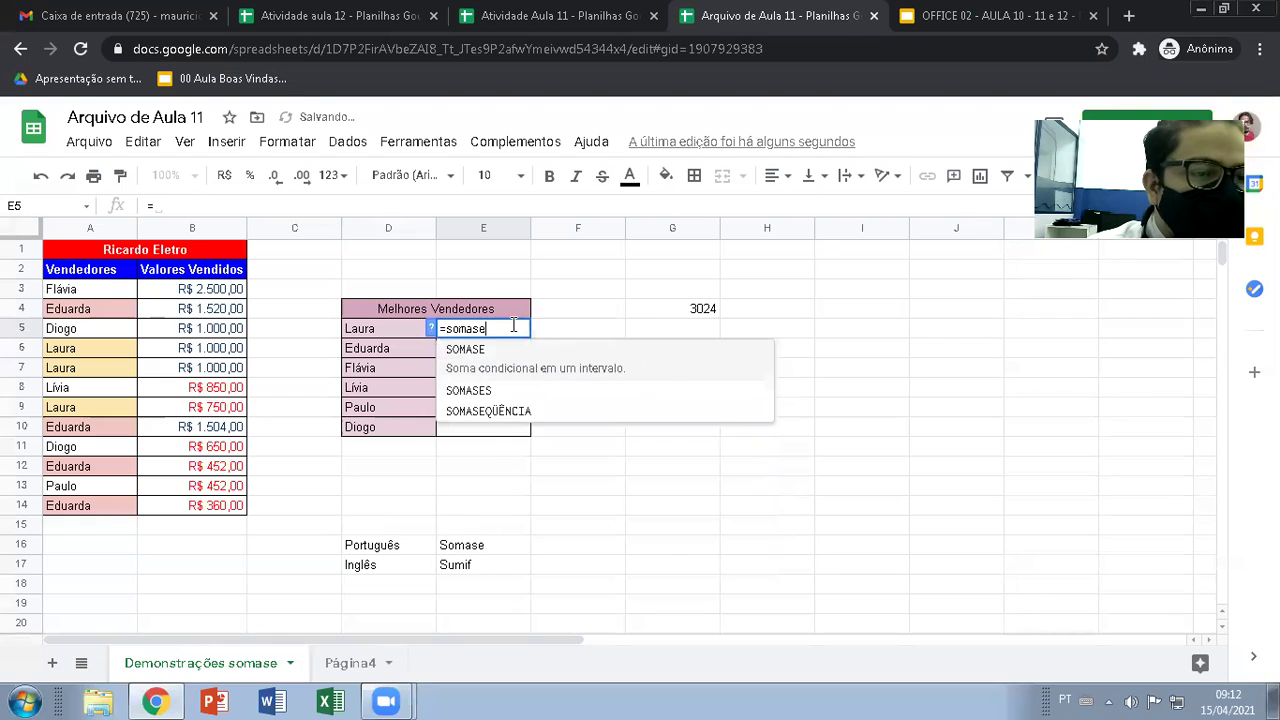
{"action": "key", "text": "BackSpace"}
{"action": "key", "text": "BackSpace"}
{"action": "key", "text": "BackSpace"}
{"action": "key", "text": "BackSpace"}
{"action": "key", "text": "BackSpace"}
{"action": "type", "text": "umif("}
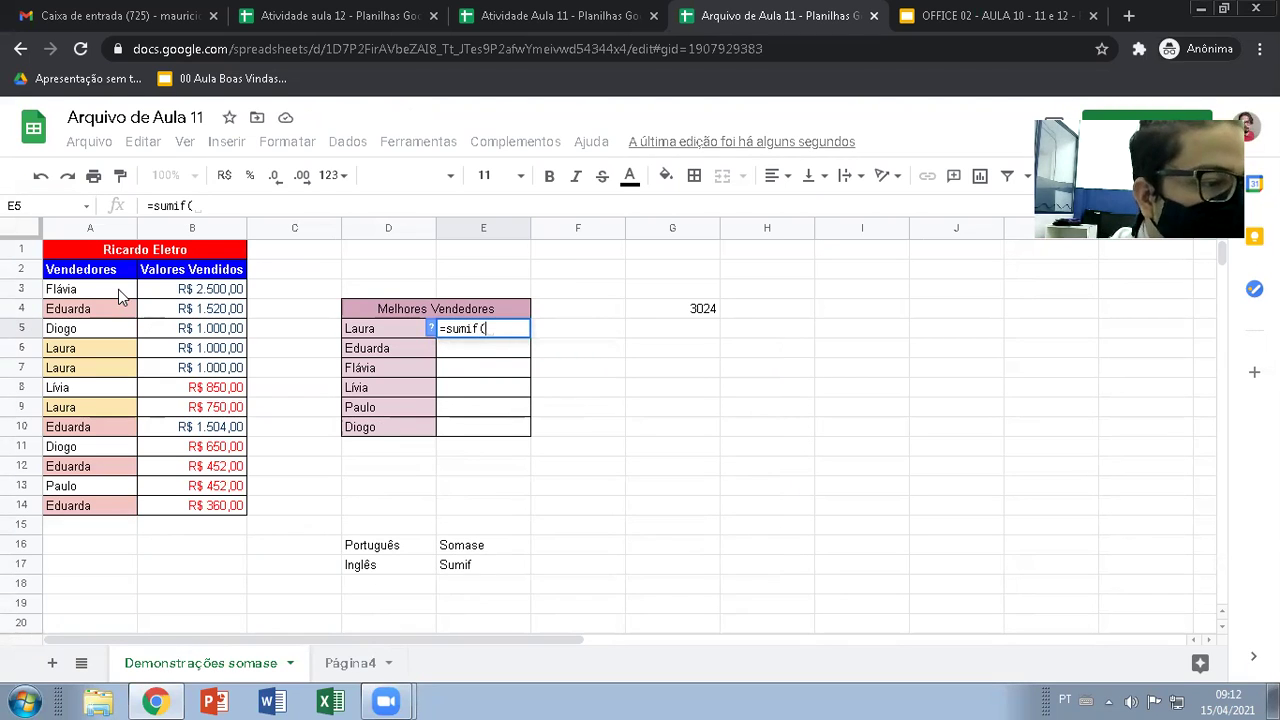
{"action": "left_click_drag", "start_coordinate": [120, 292], "coordinate": [118, 505]}
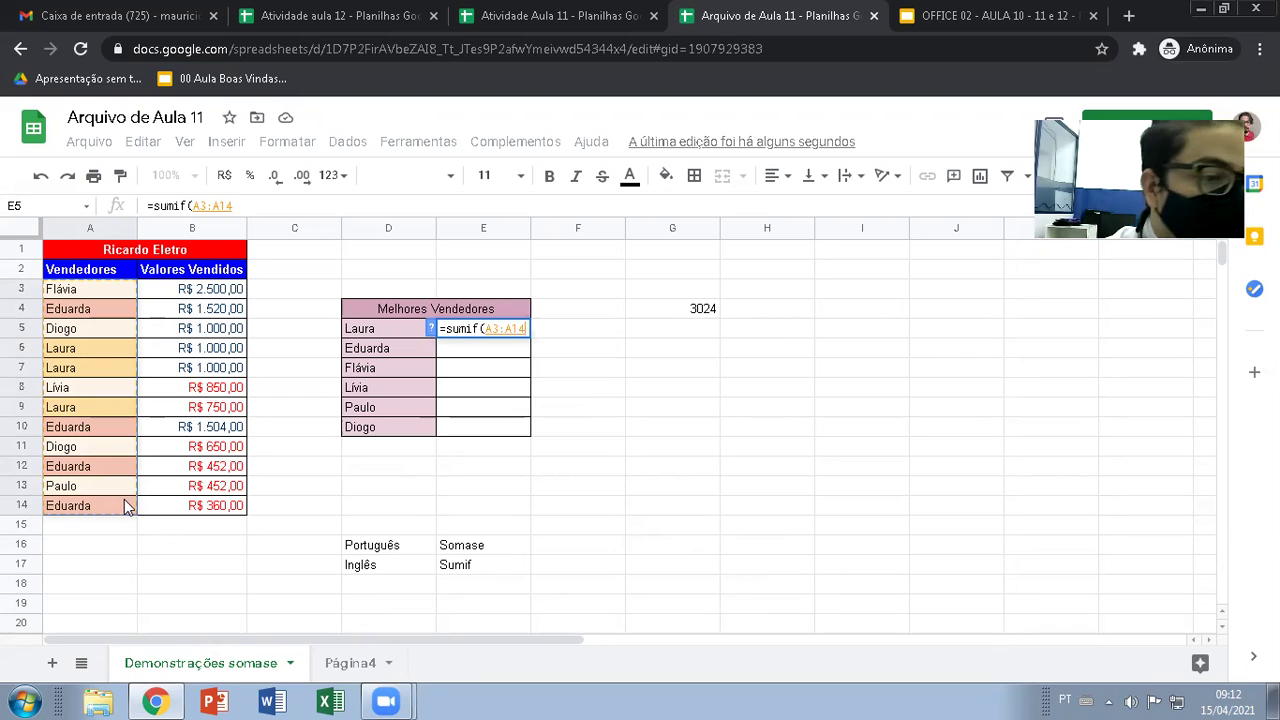
{"action": "type", "text": ";"}
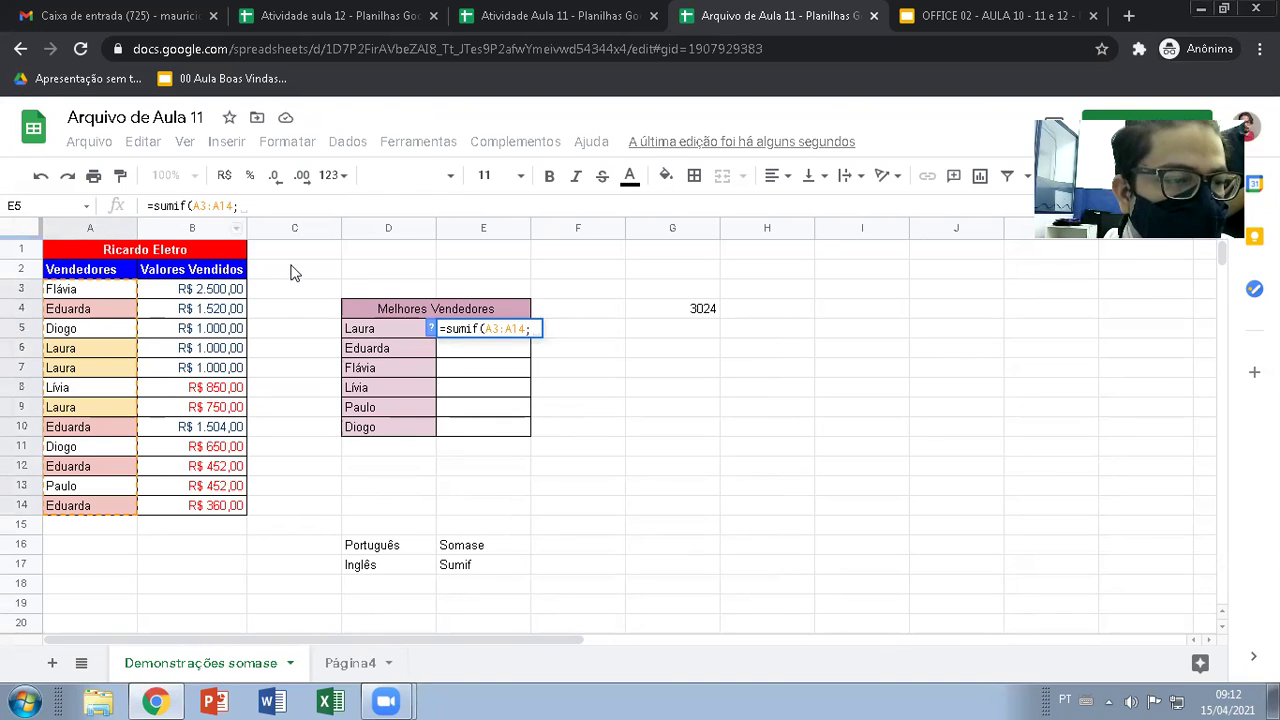
Complete the E5 formula with criterion D5 and sum range B3:B14, and decline the autofill suggestion.
{"action": "left_click", "coordinate": [98, 291]}
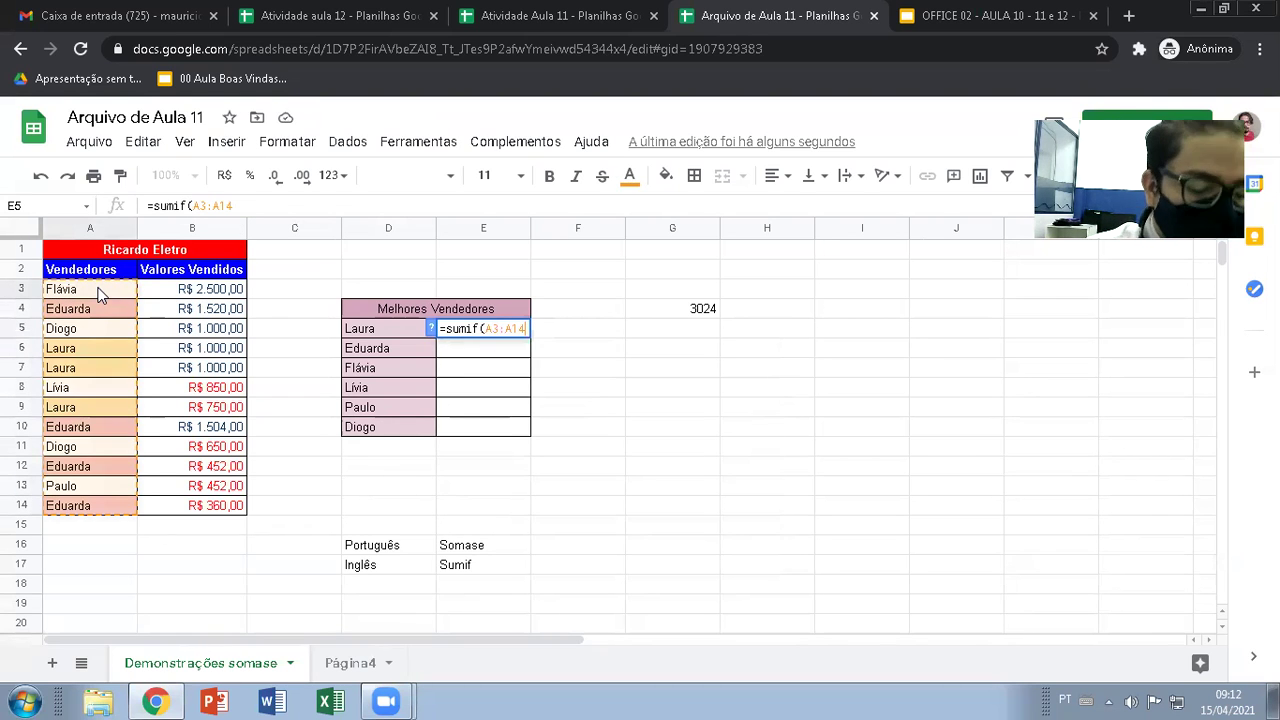
{"action": "key", "text": "BackSpace"}
{"action": "key", "text": "BackSpace"}
{"action": "left_click", "coordinate": [392, 330]}
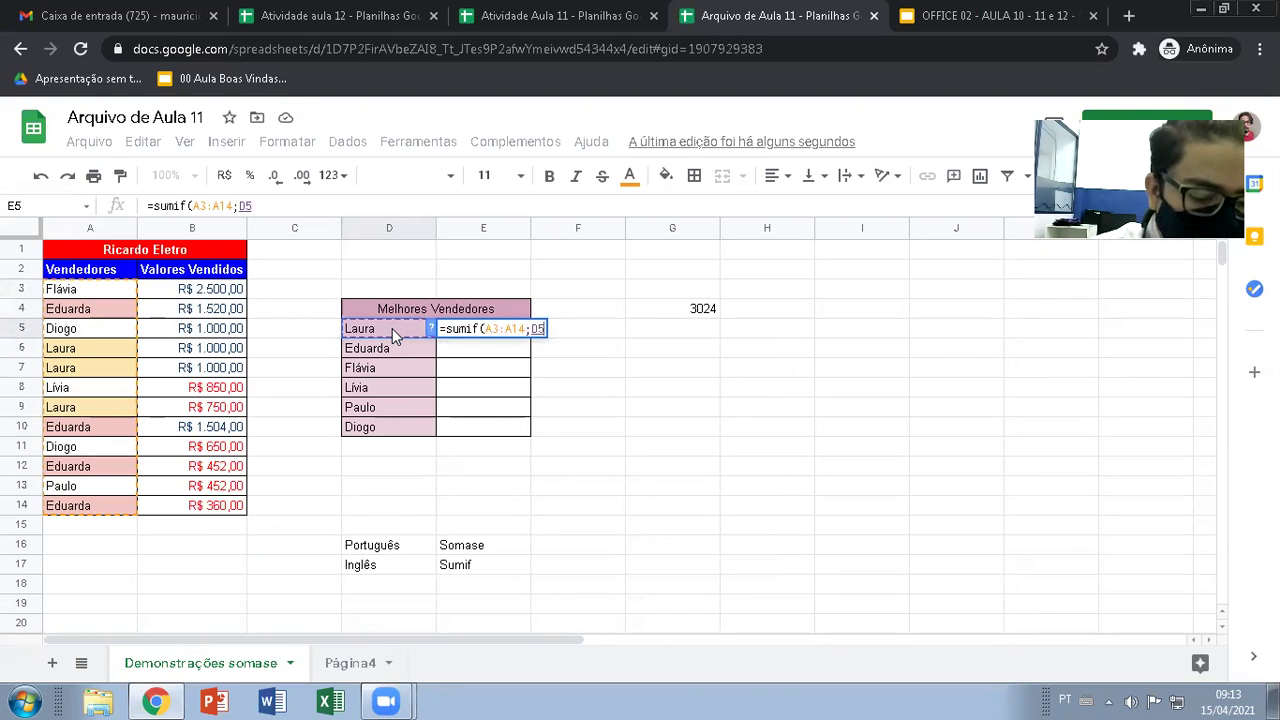
{"action": "type", "text": ";"}
{"action": "left_click_drag", "start_coordinate": [190, 288], "coordinate": [213, 514]}
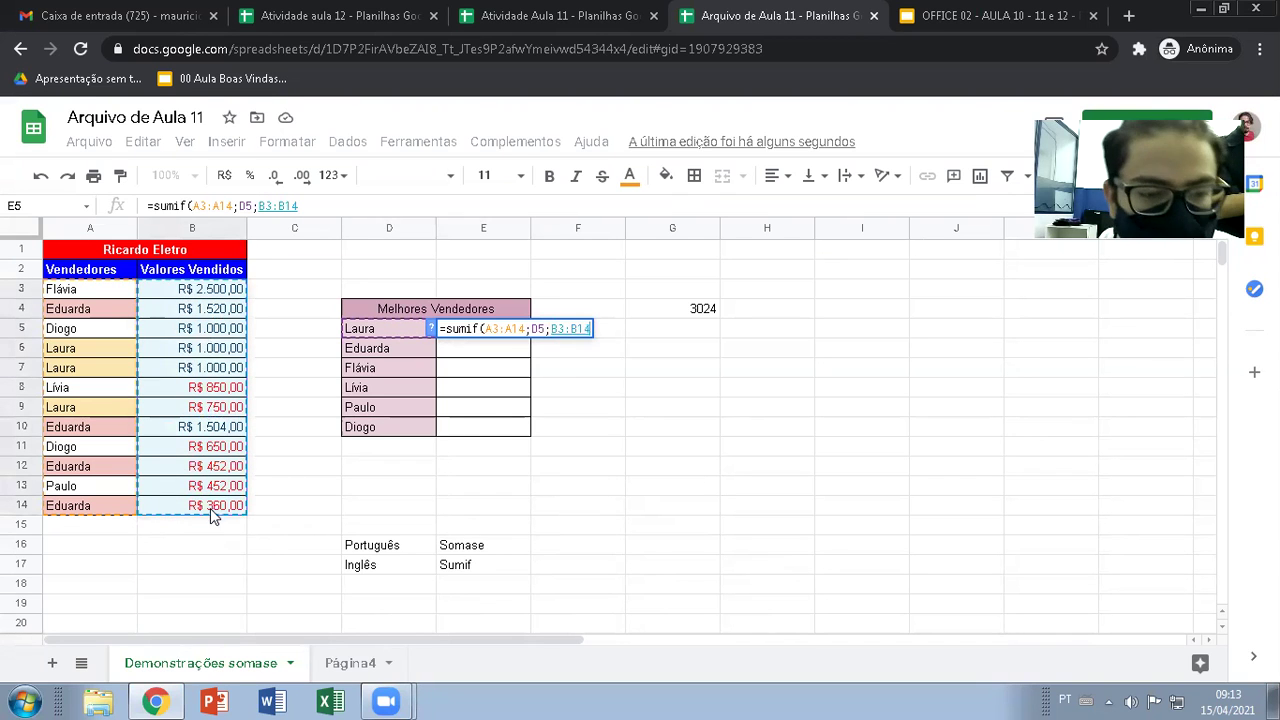
{"action": "key", "text": "Return"}
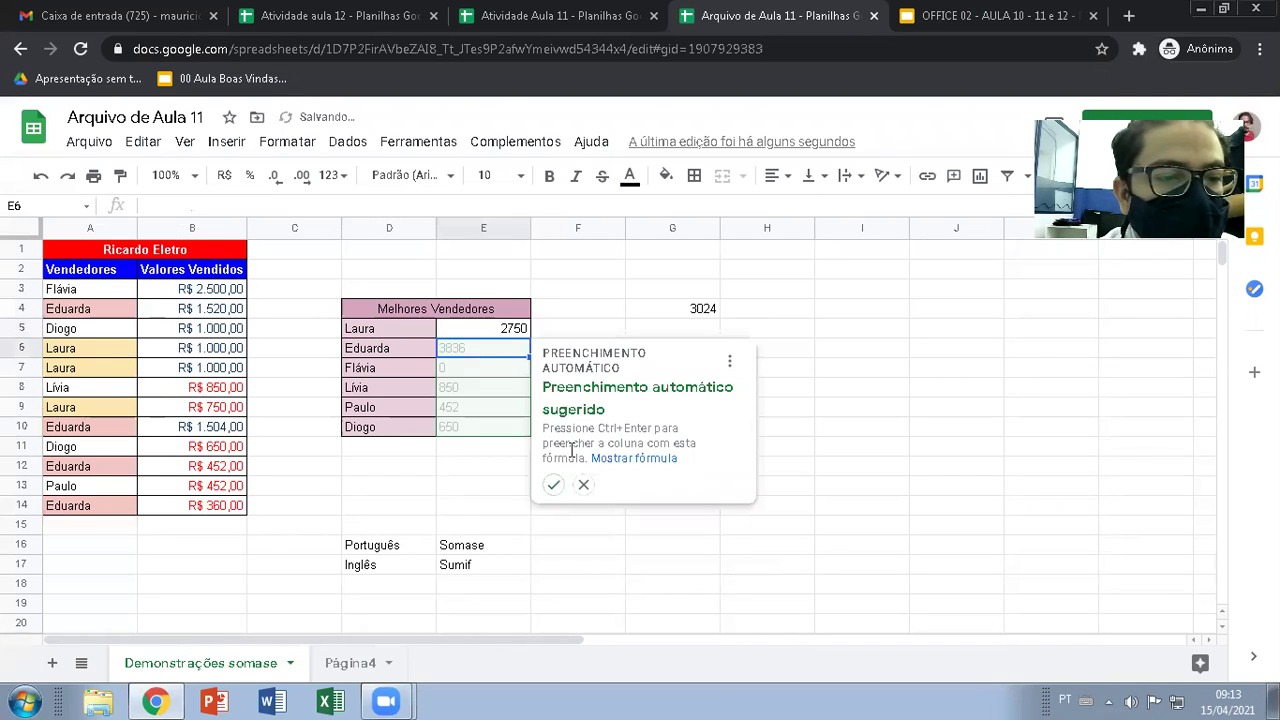
{"action": "left_click", "coordinate": [582, 485]}
Lock the criteria range in the E5 formula as the absolute reference $A$3:$A$14.
{"action": "left_click", "coordinate": [482, 333]}
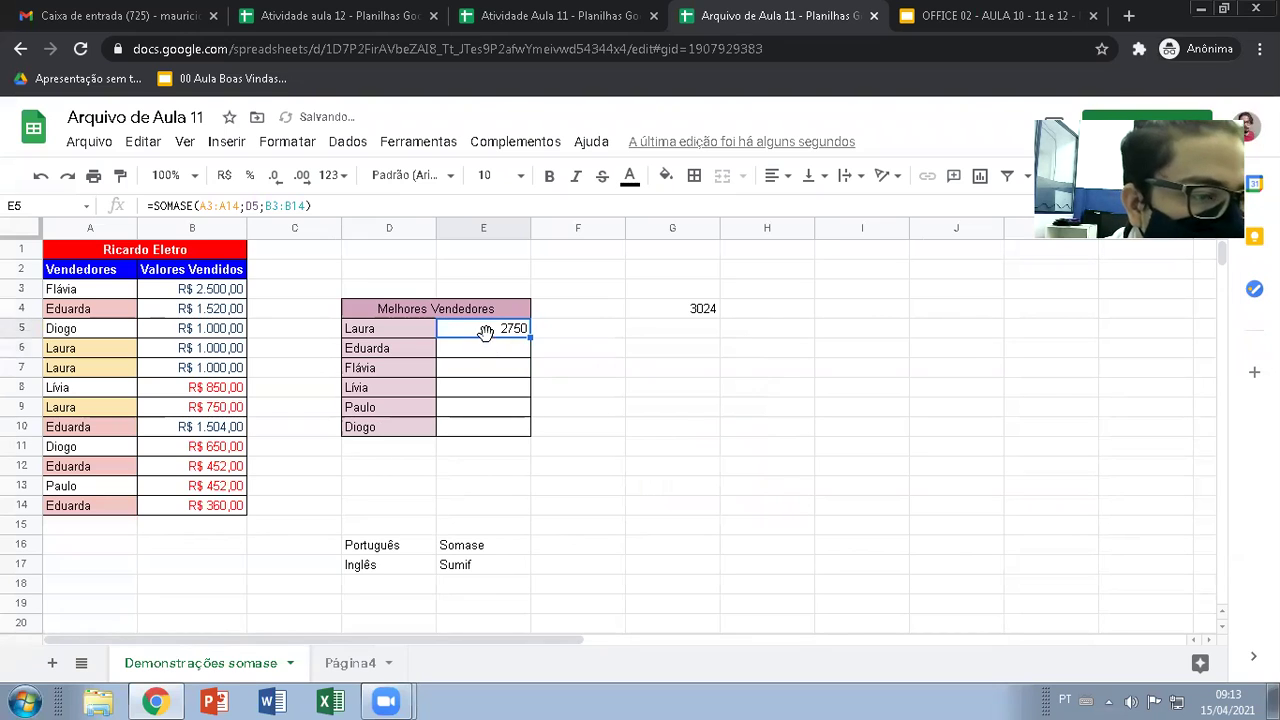
{"action": "left_click", "coordinate": [199, 206]}
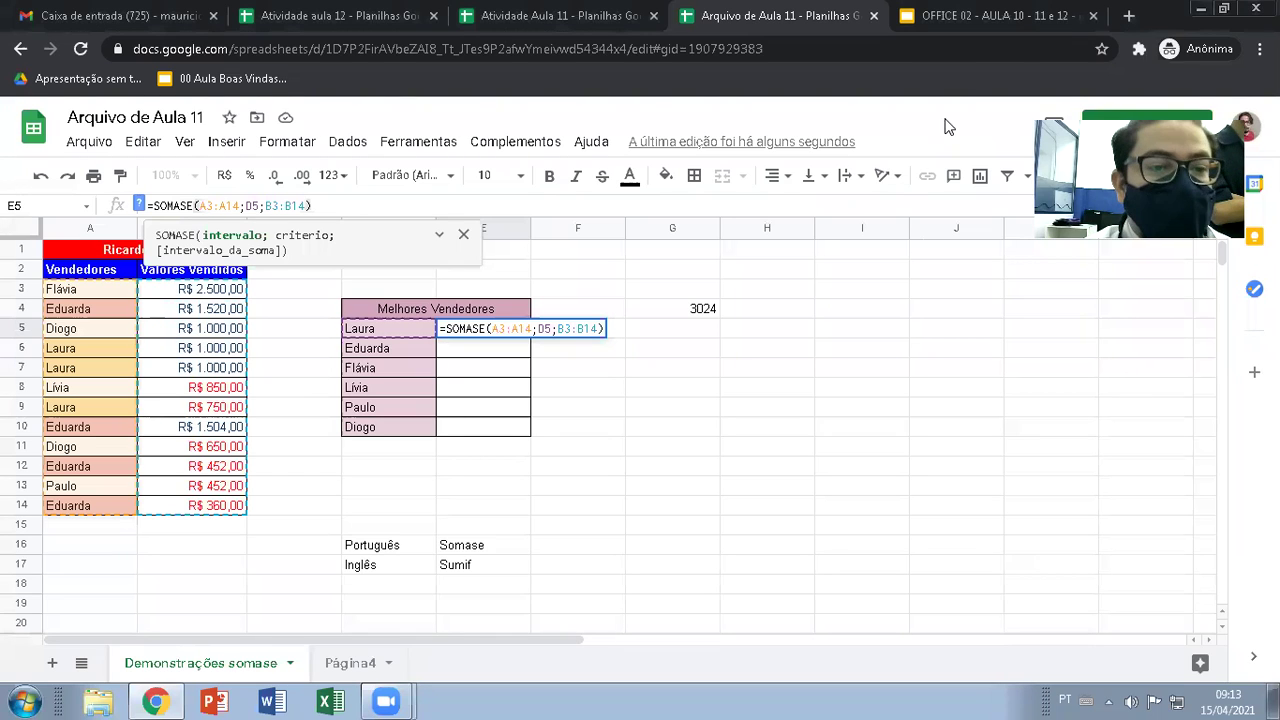
{"action": "left_click", "coordinate": [497, 328]}
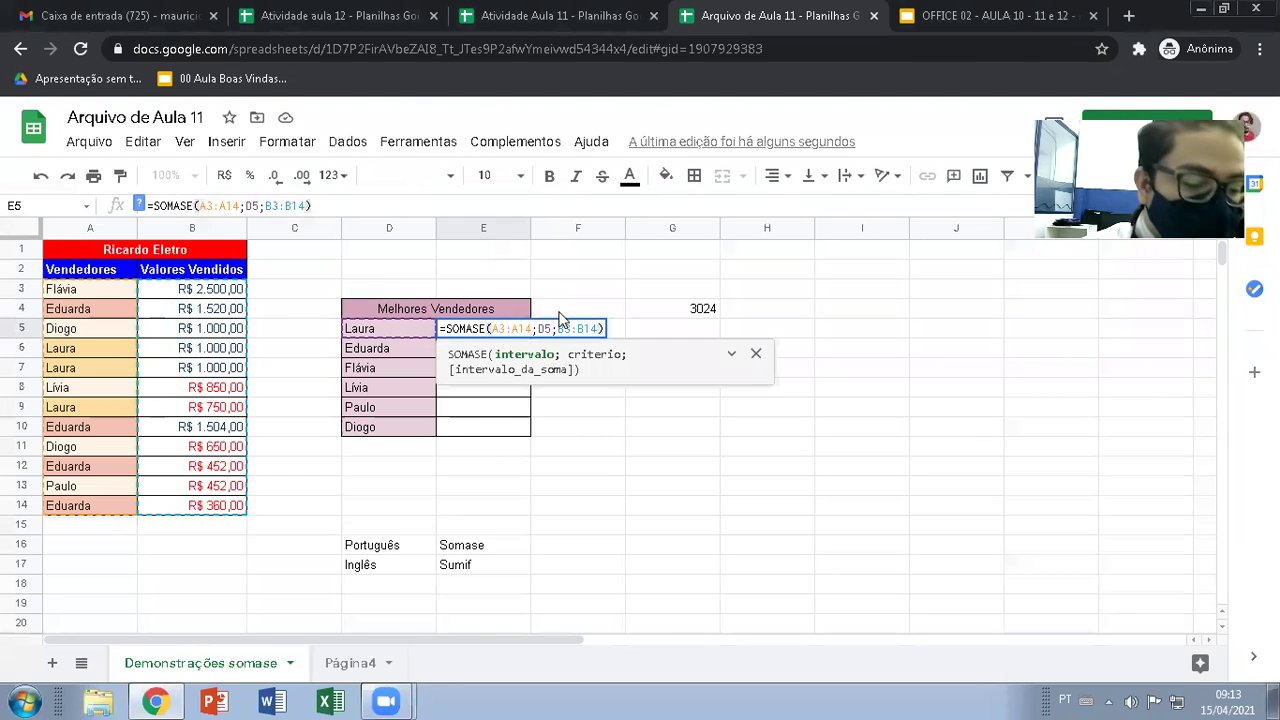
{"action": "type", "text": "$"}
{"action": "key", "text": "Right"}
{"action": "type", "text": "$"}
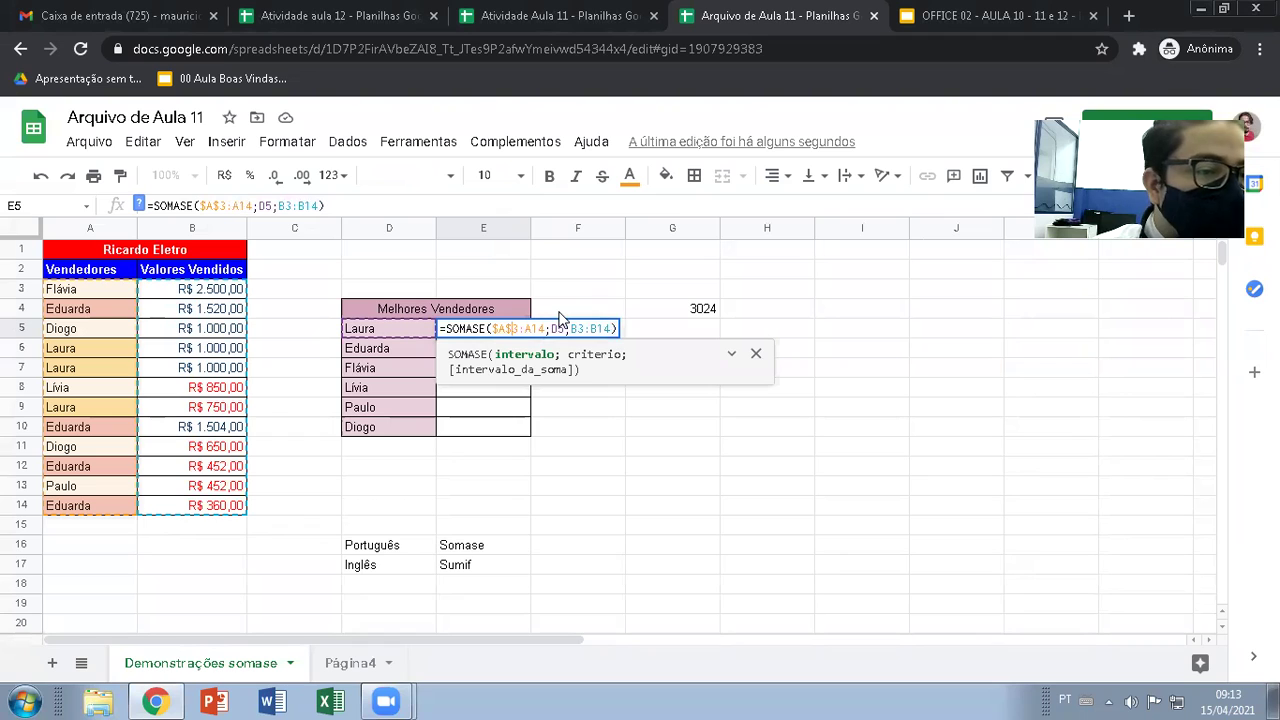
{"action": "key", "text": "Right"}
{"action": "key", "text": "Right"}
{"action": "type", "text": "$"}
{"action": "key", "text": "Right"}
{"action": "type", "text": "$"}
Lock the sum range in the E5 formula as $B$3:$B$14, leaving criterion D5 relative, and commit the formula.
{"action": "key", "text": "Right"}
{"action": "key", "text": "Right"}
{"action": "key", "text": "Right"}
{"action": "key", "text": "Right"}
{"action": "key", "text": "Right"}
{"action": "type", "text": "$"}
{"action": "key", "text": "Right"}
{"action": "type", "text": "$"}
{"action": "key", "text": "Right"}
{"action": "key", "text": "Right"}
{"action": "type", "text": "$"}
{"action": "key", "text": "Right"}
{"action": "type", "text": "$"}
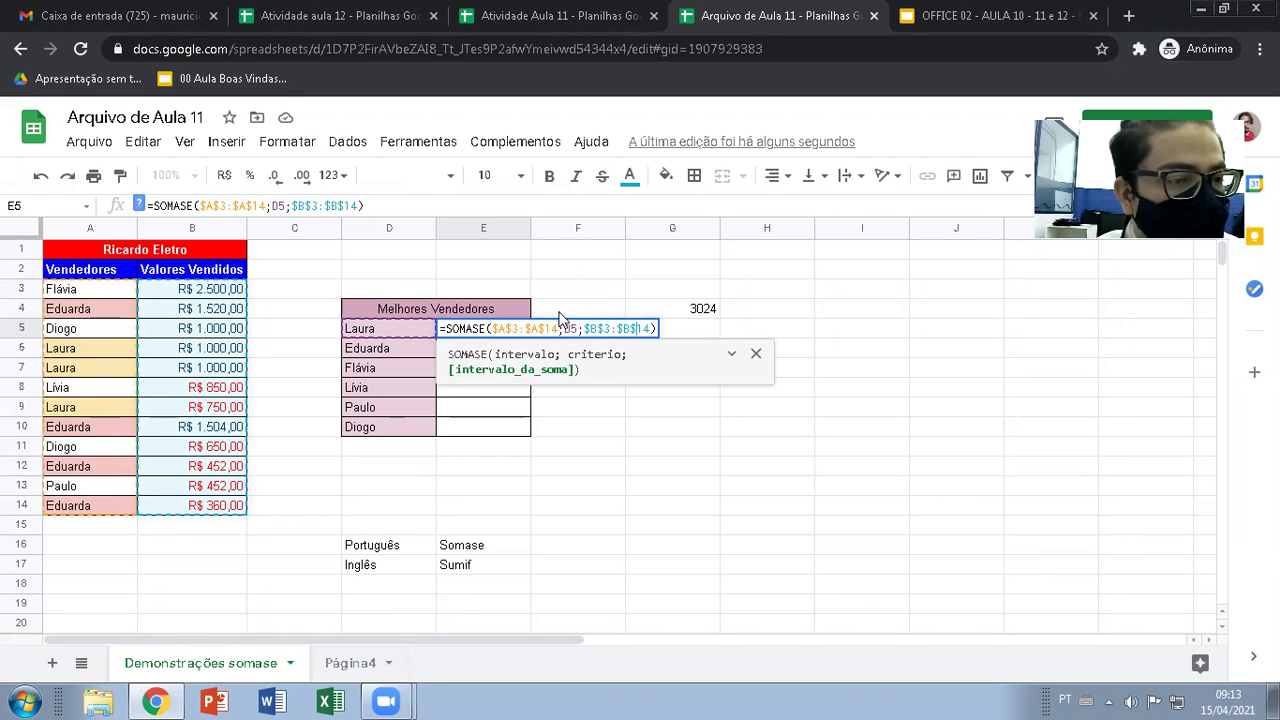
{"action": "key", "text": "Return"}
Fill the E5 formula down through E10 and check the criterion references in the copied cells.
{"action": "left_click", "coordinate": [508, 332]}
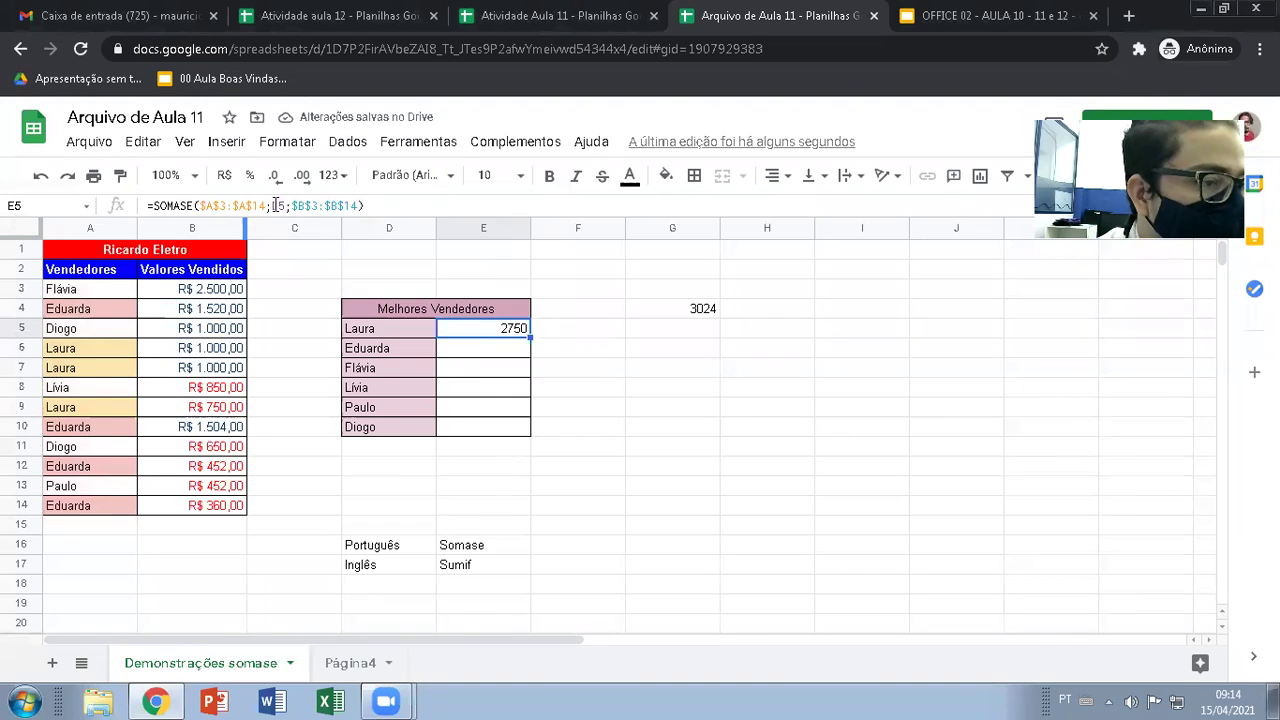
{"action": "left_click_drag", "start_coordinate": [529, 337], "coordinate": [522, 430]}
{"action": "left_click", "coordinate": [382, 328]}
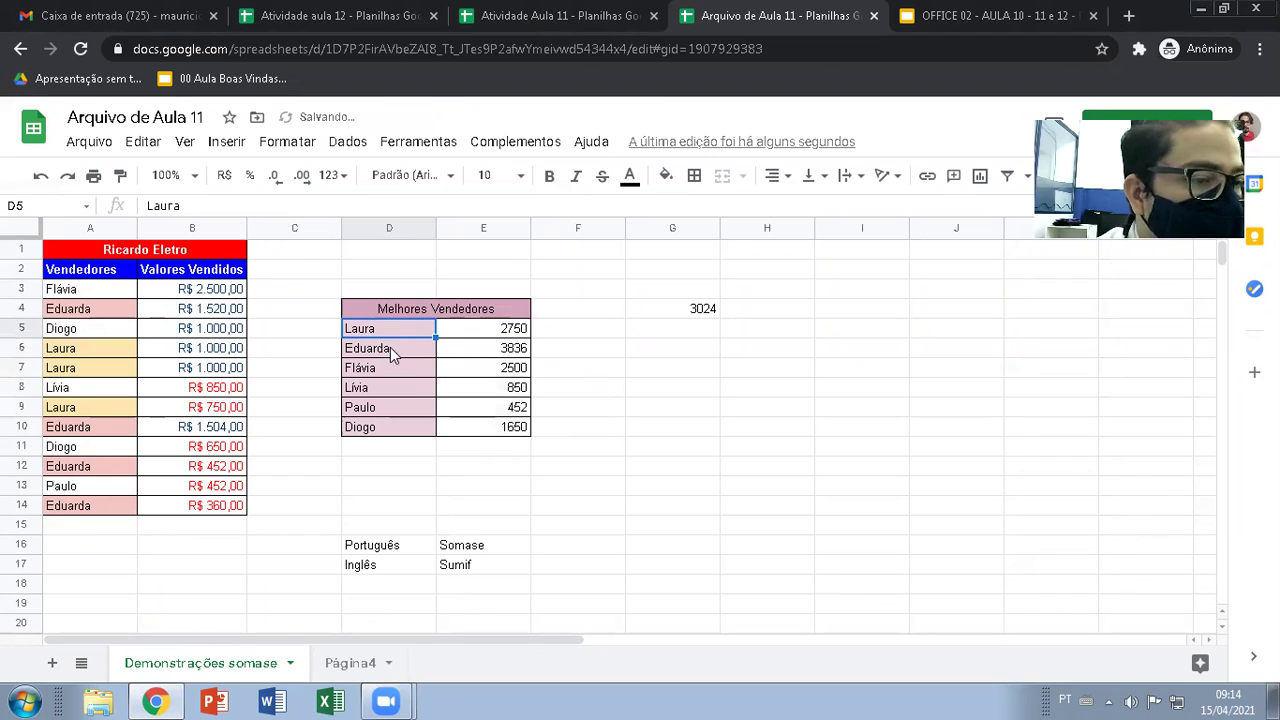
{"action": "left_click", "coordinate": [390, 347]}
{"action": "left_click", "coordinate": [497, 357]}
{"action": "left_click", "coordinate": [482, 372]}
{"action": "left_click_drag", "start_coordinate": [469, 333], "coordinate": [471, 355]}
{"action": "left_click", "coordinate": [471, 350]}
{"action": "left_click", "coordinate": [497, 331]}
{"action": "left_click", "coordinate": [494, 367]}
{"action": "left_click", "coordinate": [478, 391]}
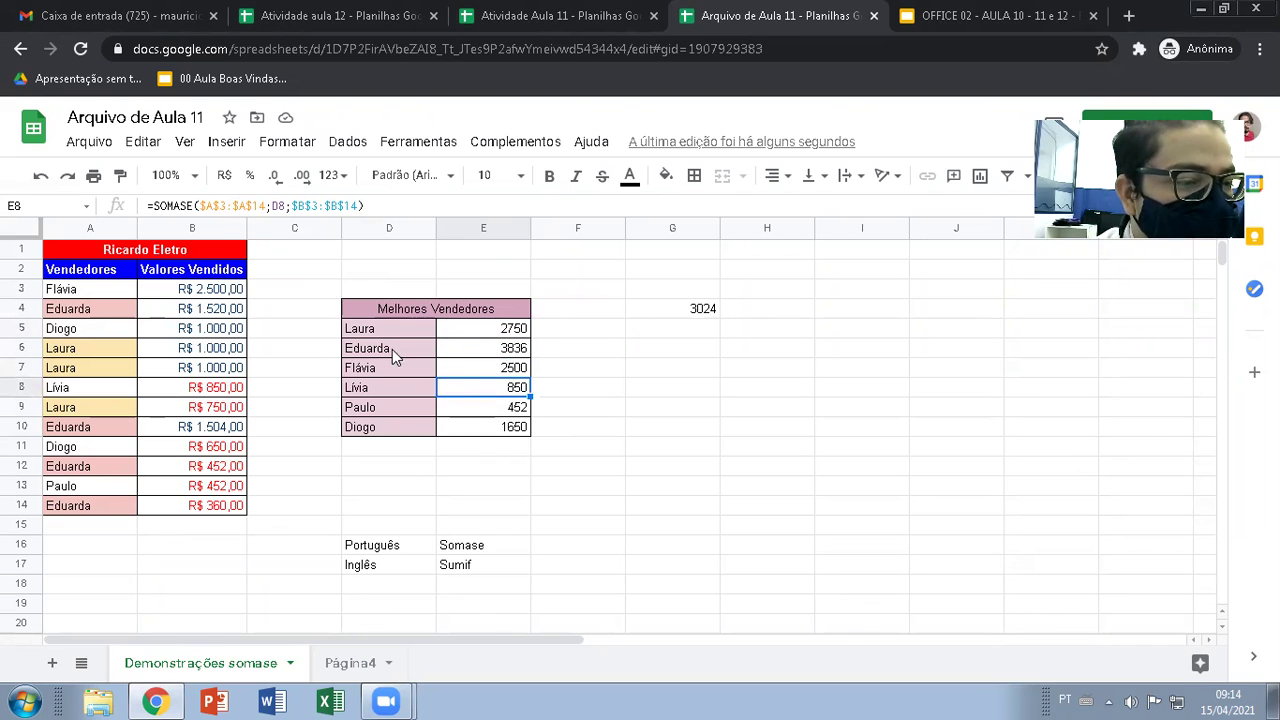
Label D11 "Total" and sum E5:E10 in E11 with the SOMA function.
{"action": "left_click", "coordinate": [406, 452]}
{"action": "type", "text": "T"}
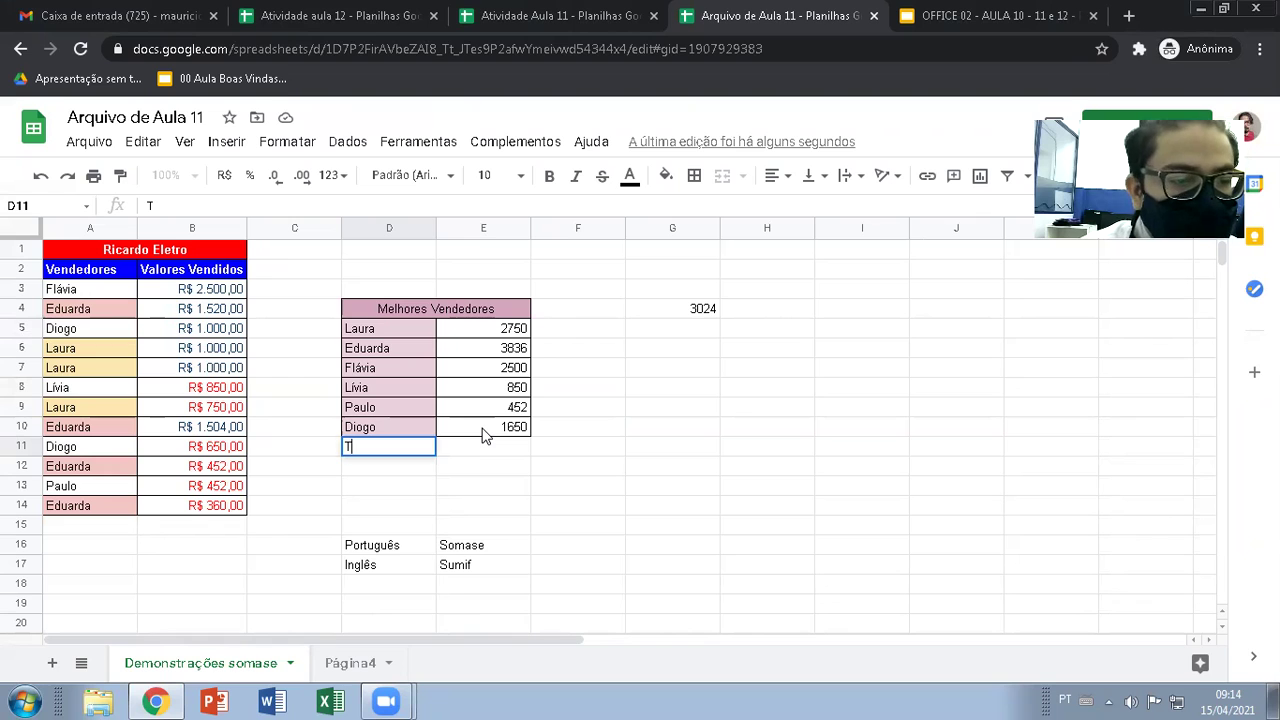
{"action": "type", "text": "otal"}
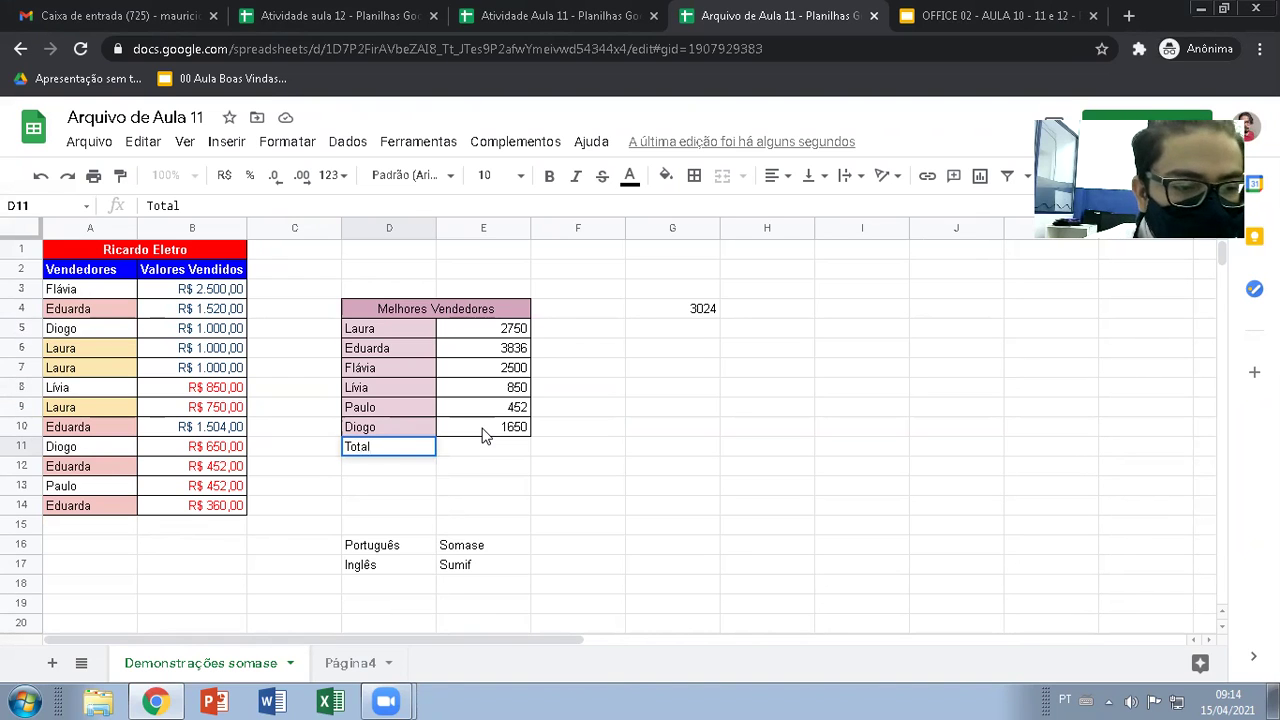
{"action": "key", "text": "Tab"}
{"action": "type", "text": "="}
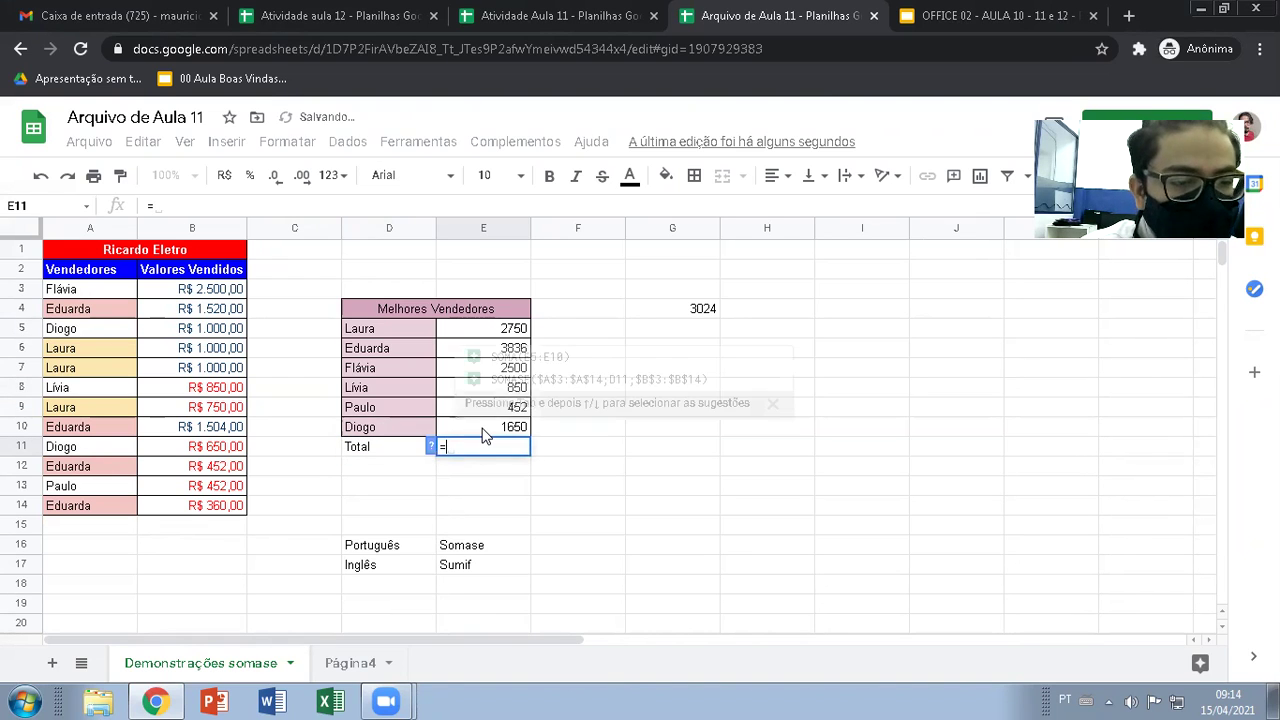
{"action": "type", "text": "SOMA("}
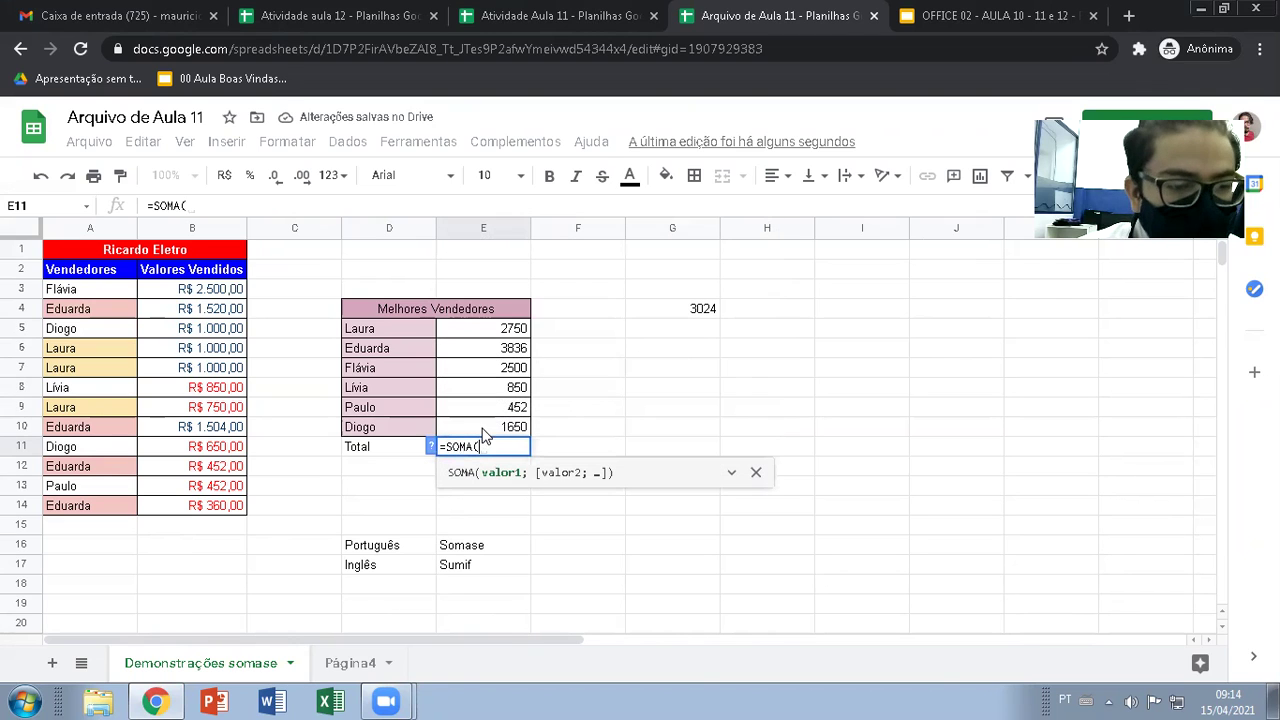
{"action": "left_click_drag", "start_coordinate": [493, 340], "coordinate": [481, 434]}
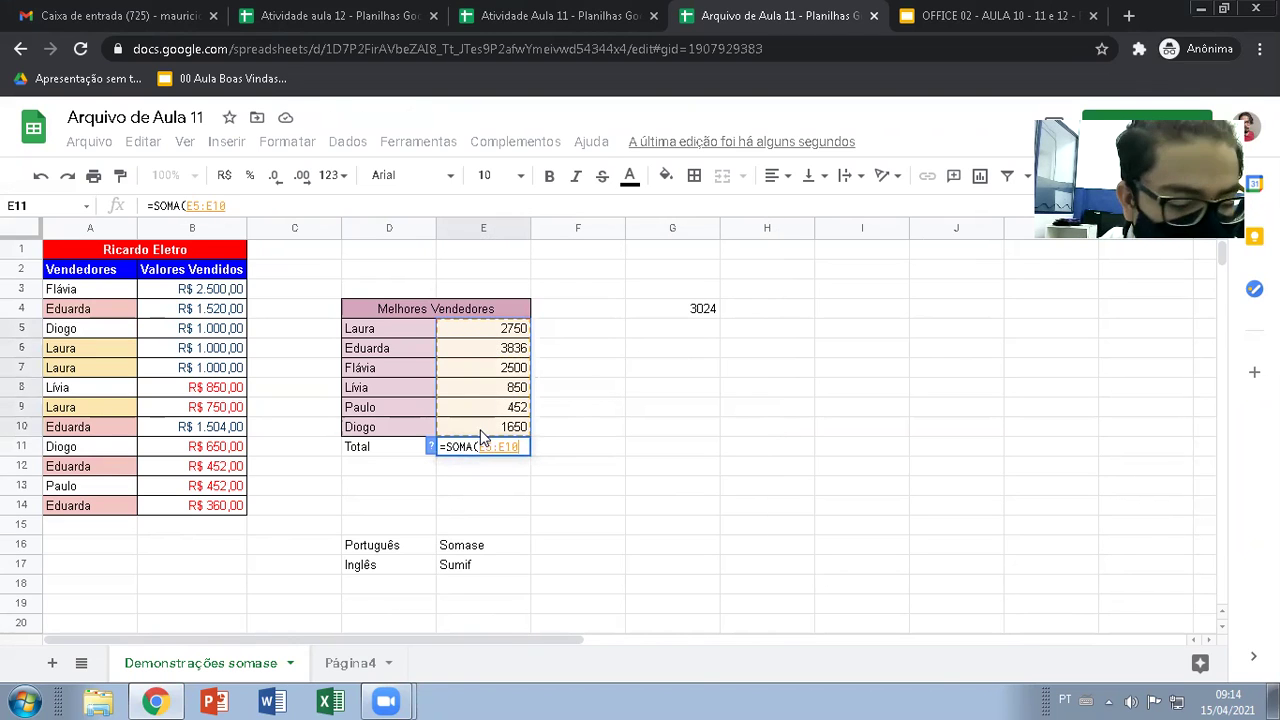
{"action": "key", "text": "Return"}
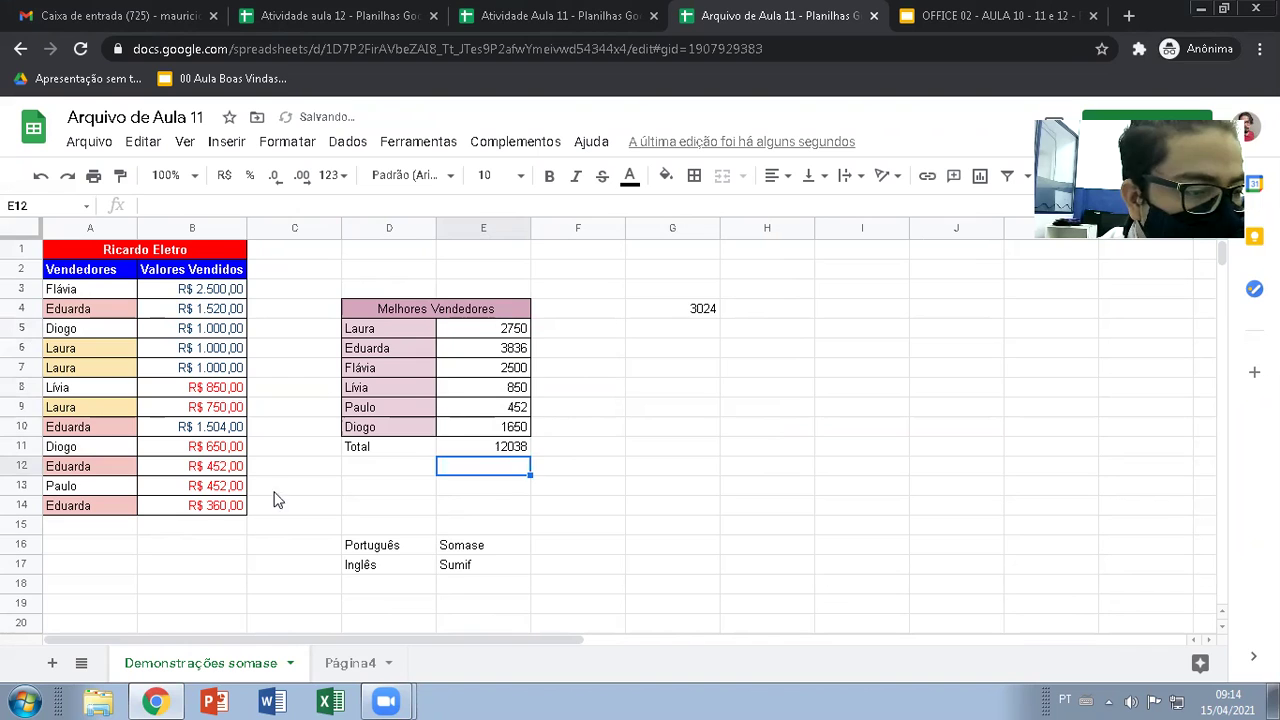
Label A15 "Total", sum B3:B14 in B15 with SOMA, and compare the result with the total in E11.
{"action": "left_click", "coordinate": [230, 525]}
{"action": "left_click", "coordinate": [92, 525]}
{"action": "type", "text": "=s"}
{"action": "key", "text": "BackSpace"}
{"action": "key", "text": "BackSpace"}
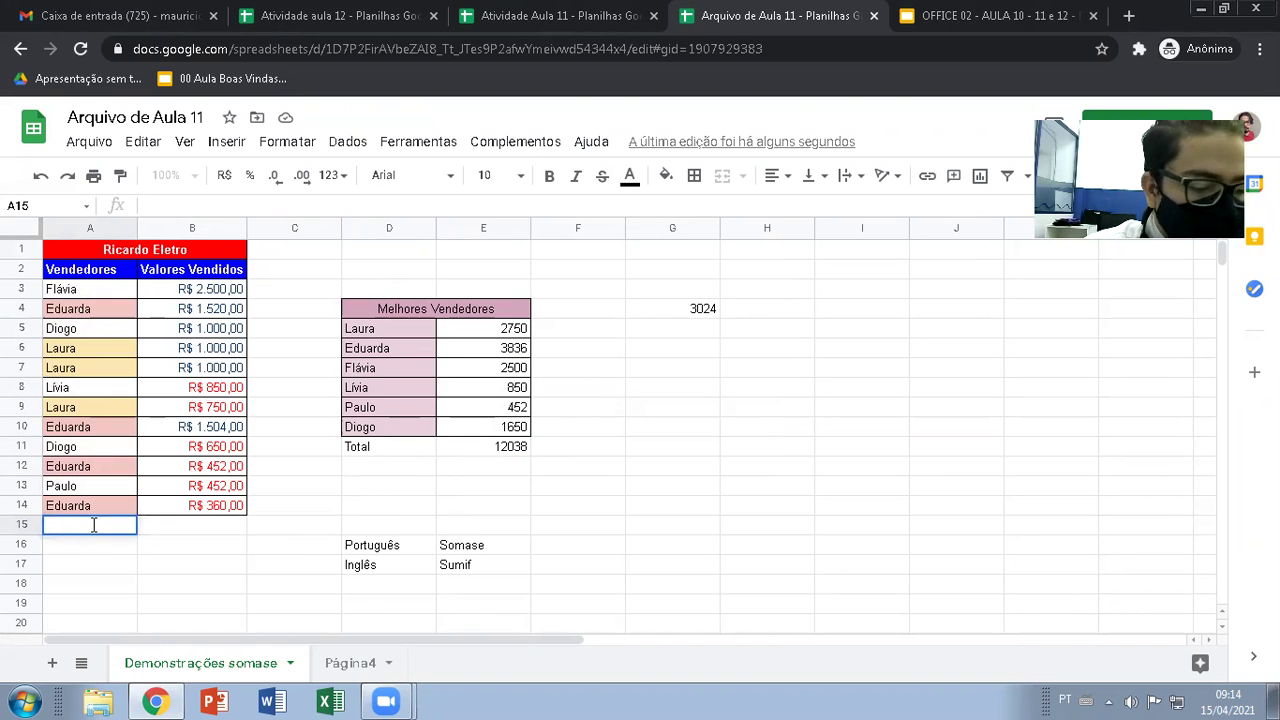
{"action": "type", "text": "TO"}
{"action": "key", "text": "BackSpace"}
{"action": "type", "text": "otal"}
{"action": "key", "text": "Tab"}
{"action": "type", "text": "=SOMA"}
{"action": "key", "text": "Tab"}
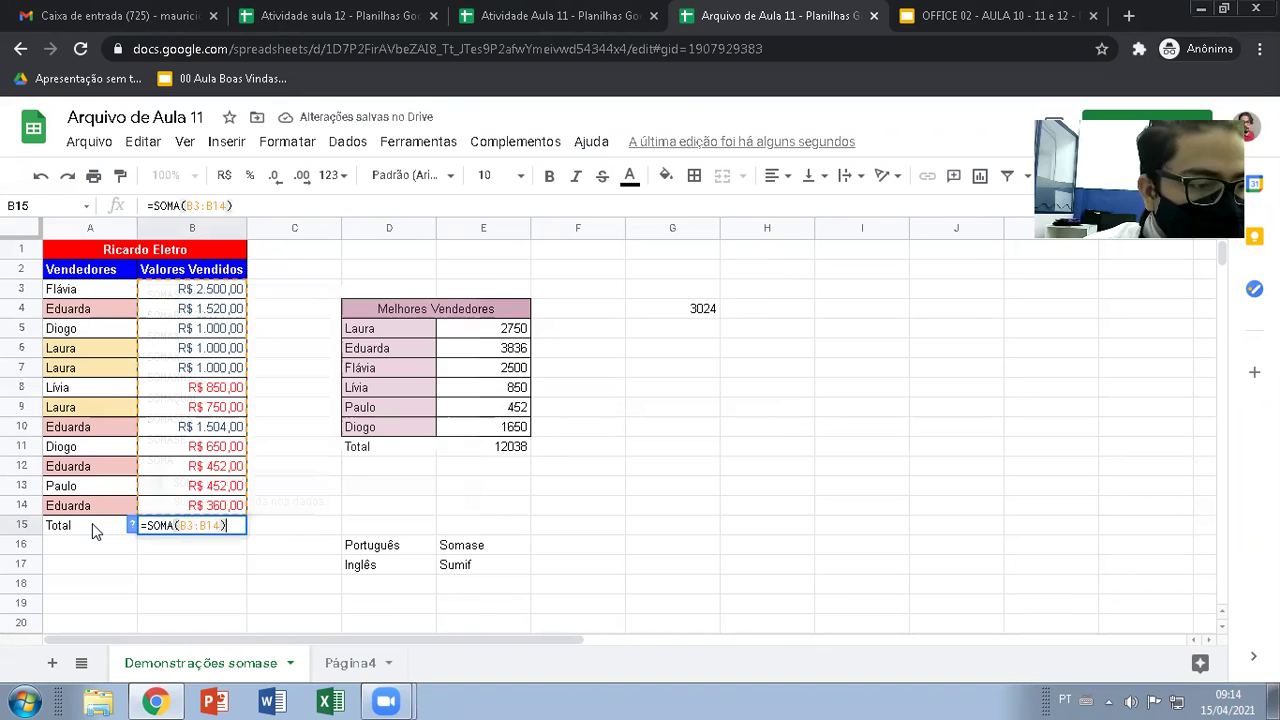
{"action": "key", "text": "Return"}
{"action": "left_click", "coordinate": [215, 525]}
{"action": "left_click", "coordinate": [482, 450]}
{"action": "left_click", "coordinate": [188, 530]}
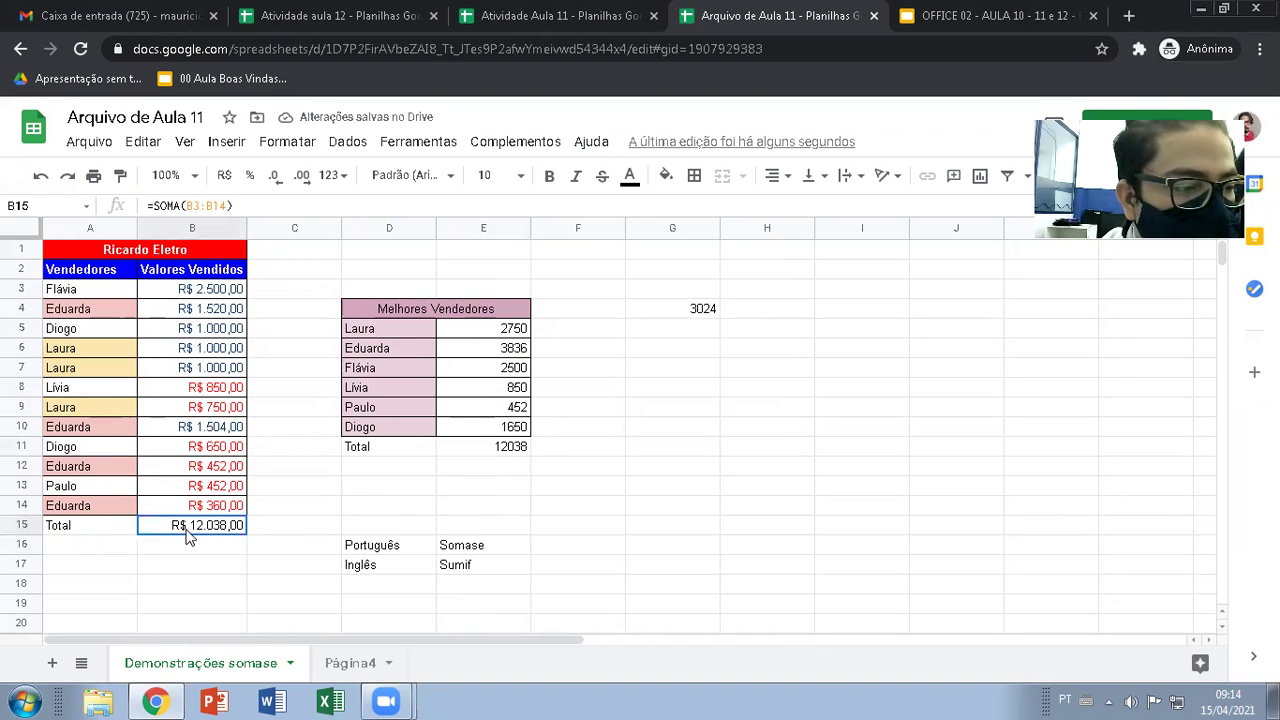
Delete the total labels and sums in row 15 of the sales table and row 11 of the summary table.
{"action": "left_click_drag", "start_coordinate": [68, 536], "coordinate": [166, 534]}
{"action": "key", "text": "Delete"}
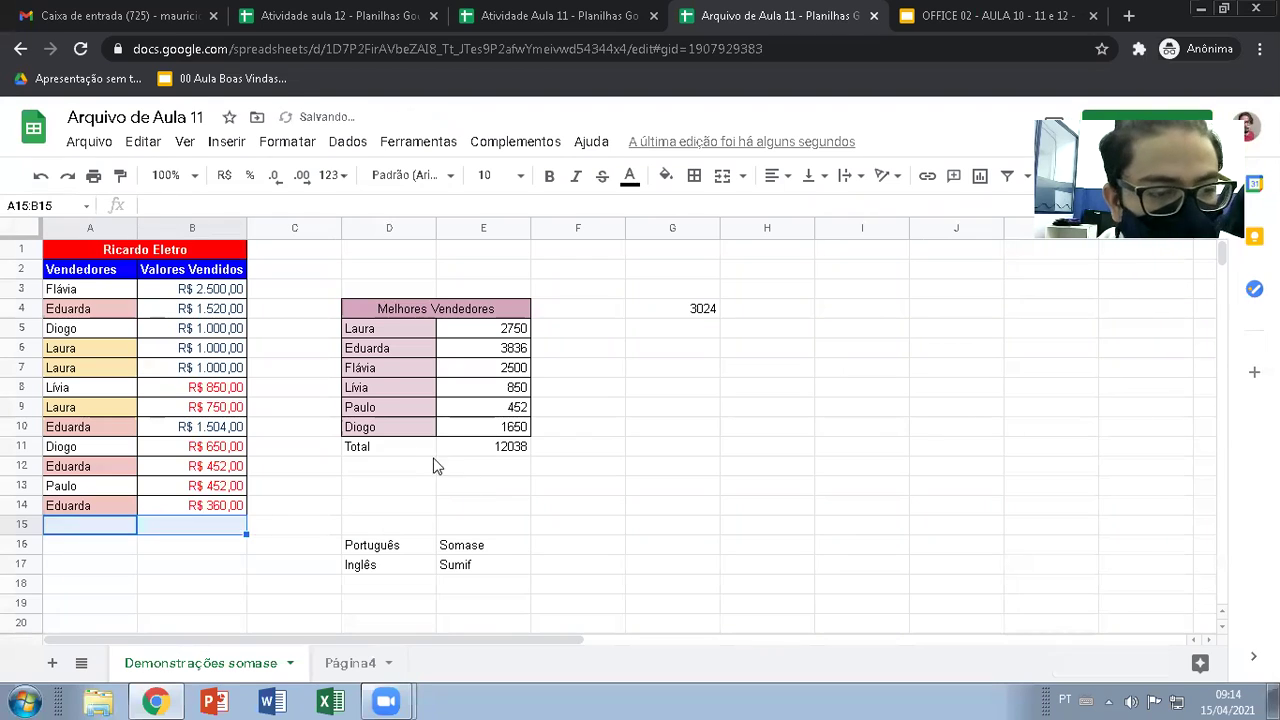
{"action": "left_click_drag", "start_coordinate": [437, 447], "coordinate": [477, 450]}
{"action": "key", "text": "Delete"}
{"action": "left_click", "coordinate": [487, 486]}
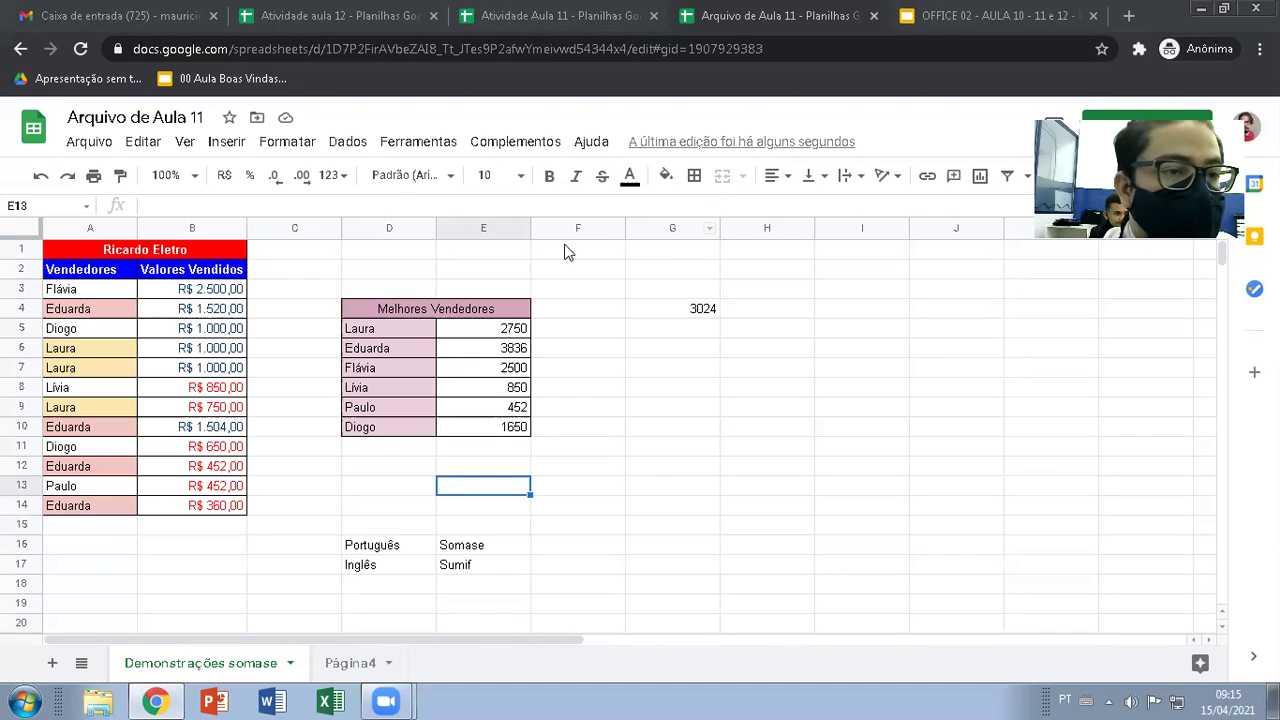
Review the SOMASE formulas in E5:E8 of the Melhores Vendedores table.
{"action": "left_click", "coordinate": [620, 430]}
{"action": "left_click", "coordinate": [415, 312]}
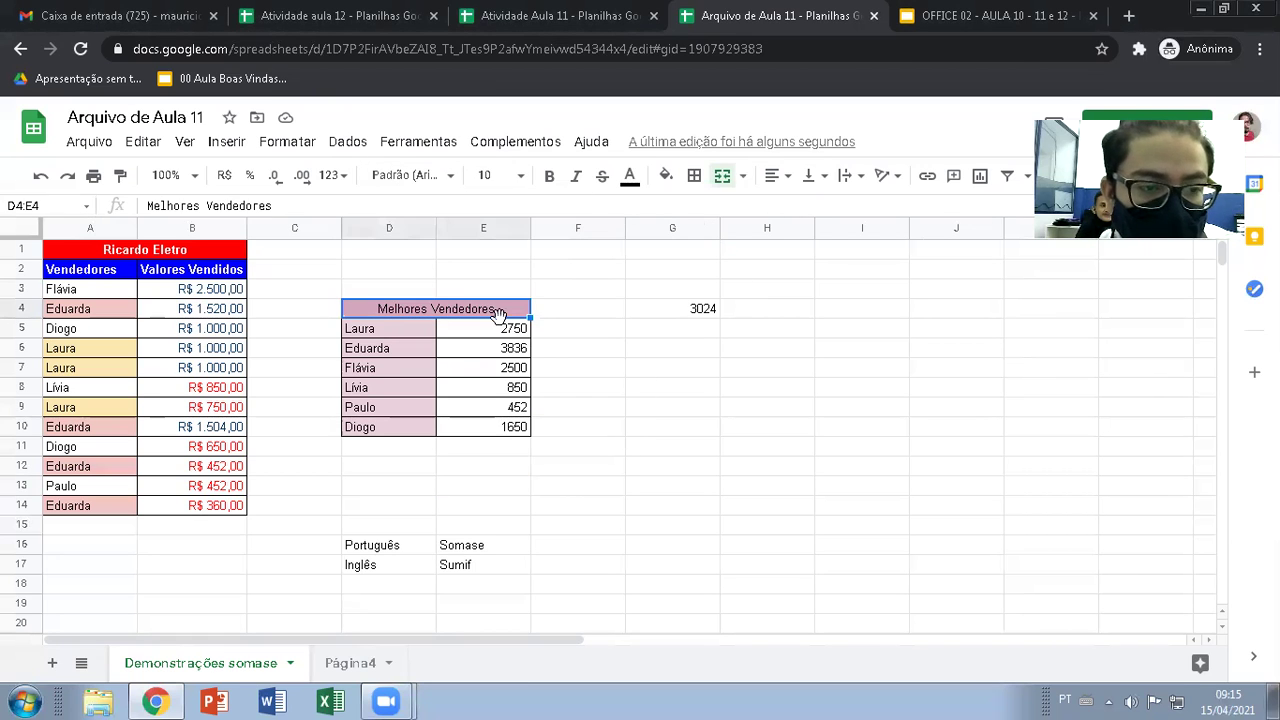
{"action": "left_click", "coordinate": [508, 333]}
{"action": "left_click", "coordinate": [508, 350]}
{"action": "left_click", "coordinate": [509, 367]}
{"action": "left_click", "coordinate": [507, 388]}
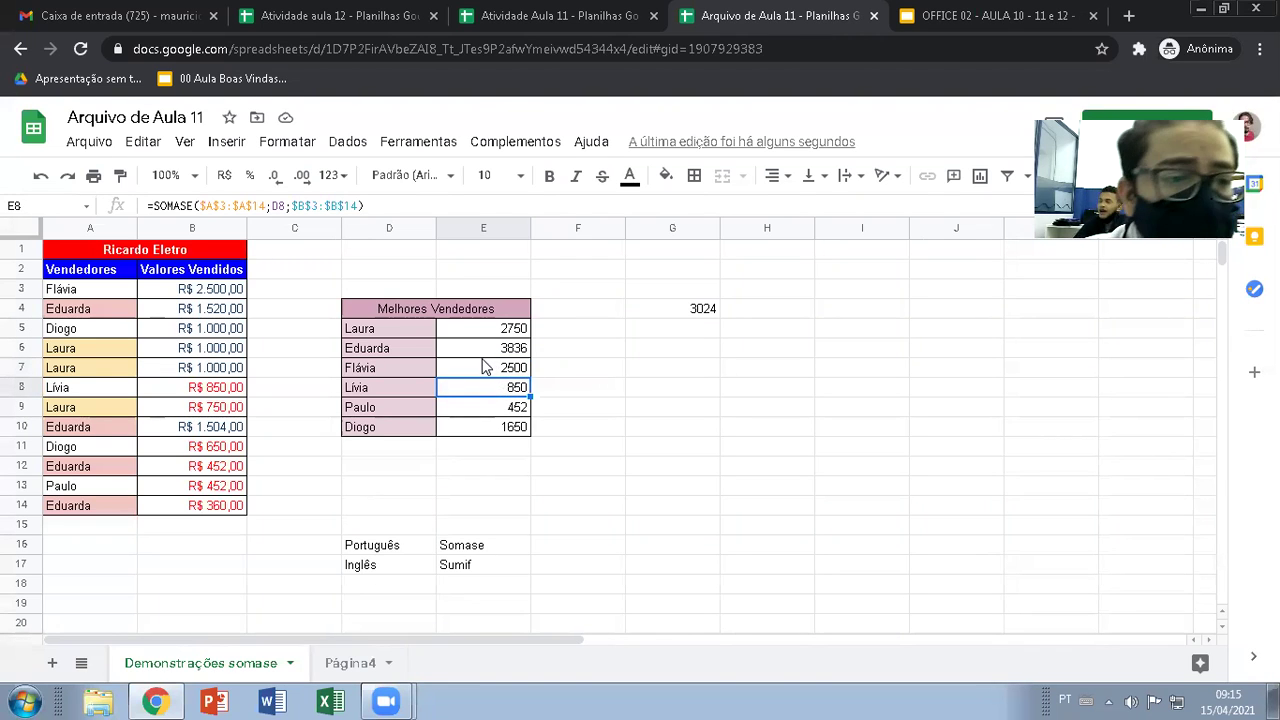
Clear the contents of cell G4.
{"action": "left_click", "coordinate": [700, 314]}
{"action": "key", "text": "Delete"}
{"action": "left_click", "coordinate": [645, 410]}
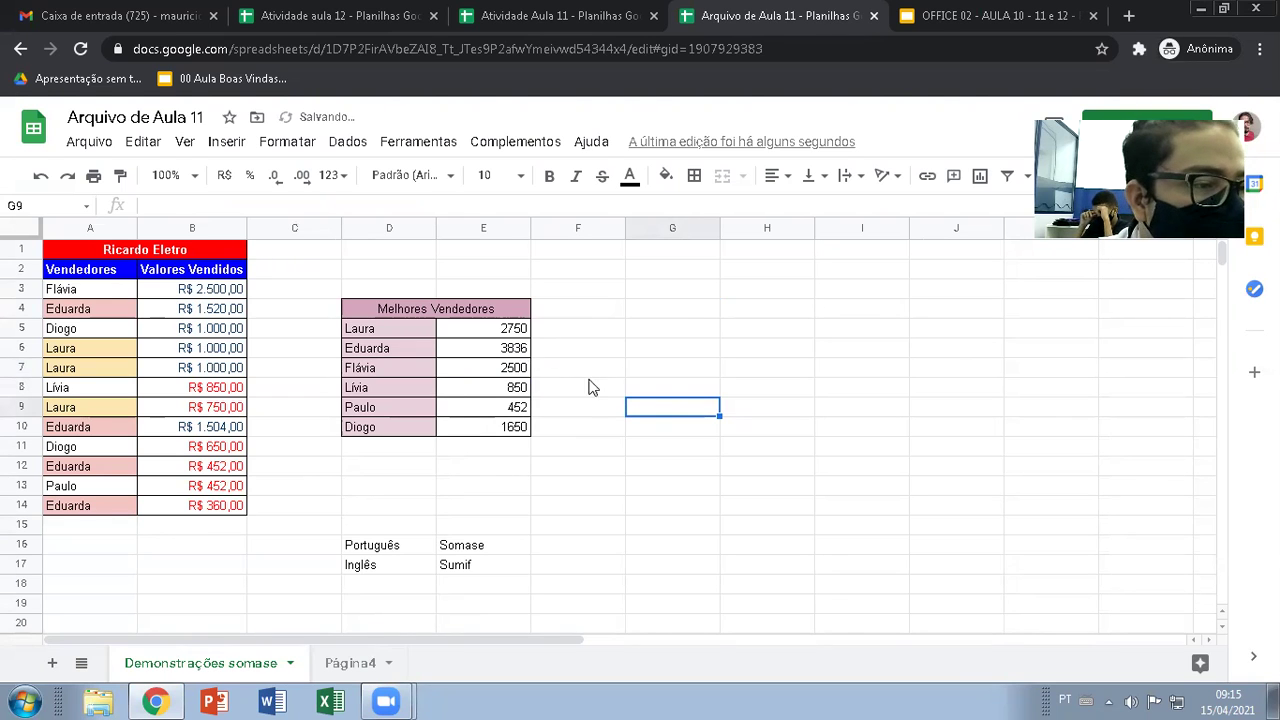
Review the seller range A3:A14 and the sales value range B3:B14, including the first record in row 3.
{"action": "left_click_drag", "start_coordinate": [66, 292], "coordinate": [167, 509]}
{"action": "left_click", "coordinate": [292, 486]}
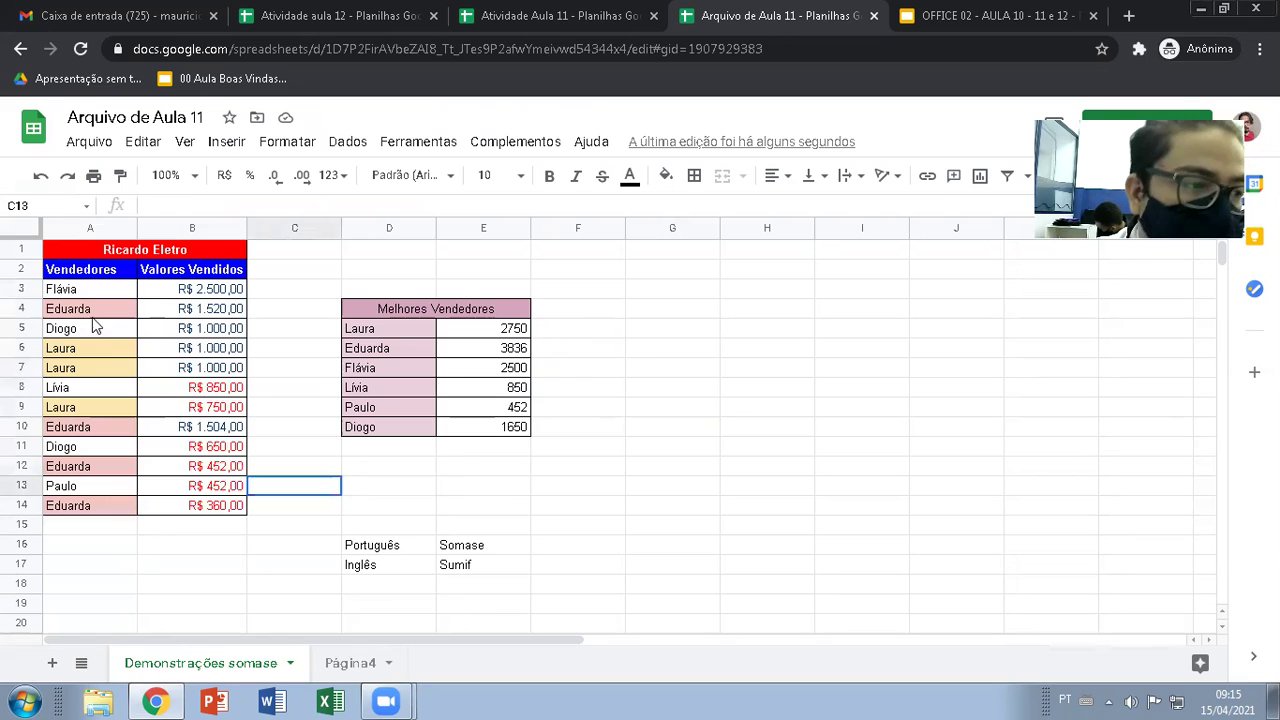
{"action": "left_click_drag", "start_coordinate": [92, 293], "coordinate": [128, 518]}
{"action": "left_click_drag", "start_coordinate": [212, 295], "coordinate": [210, 507]}
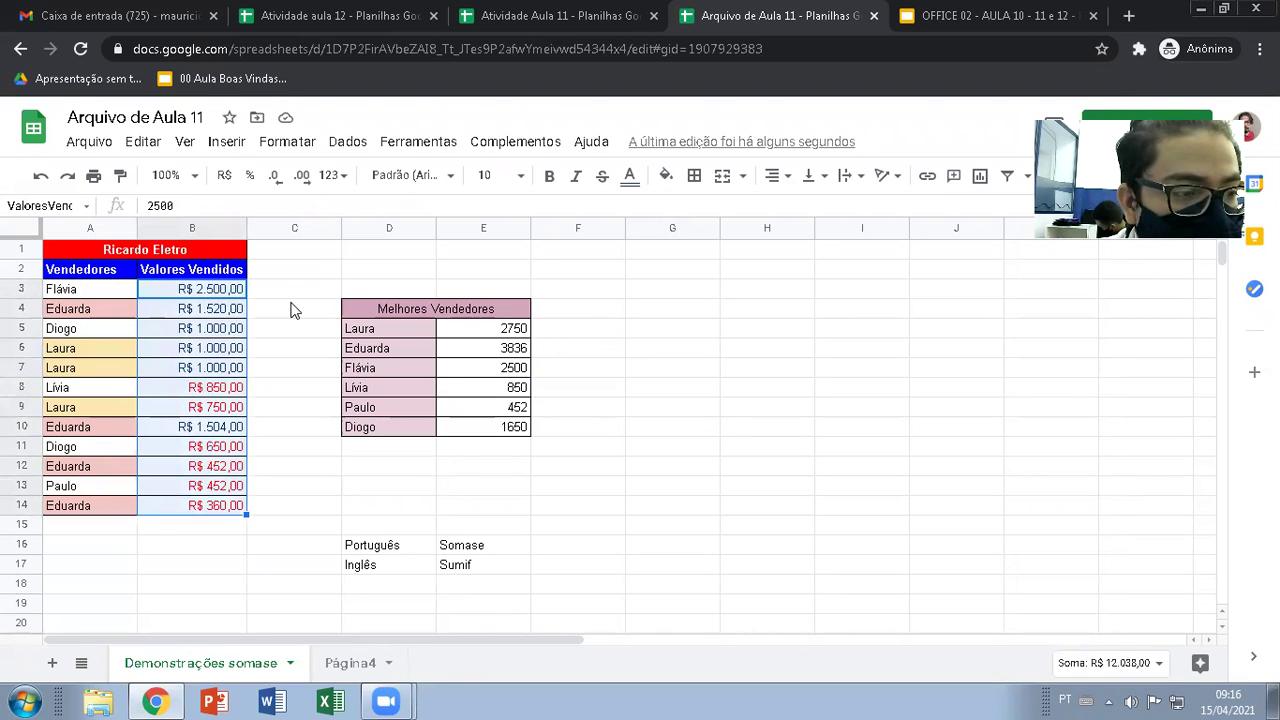
{"action": "left_click", "coordinate": [295, 290]}
{"action": "left_click", "coordinate": [200, 293]}
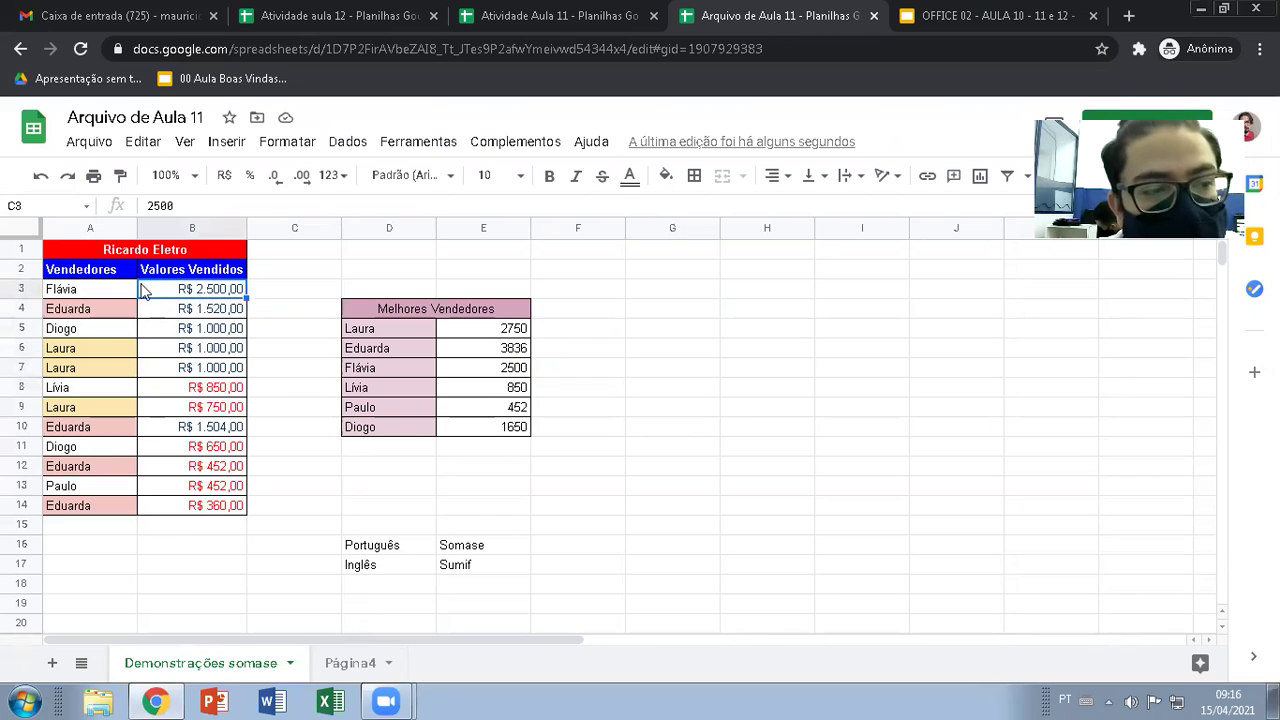
{"action": "left_click", "coordinate": [110, 291]}
Compare the sellers in D5:D7 with the matching SOMASE formulas in E5:E7.
{"action": "left_click", "coordinate": [482, 333]}
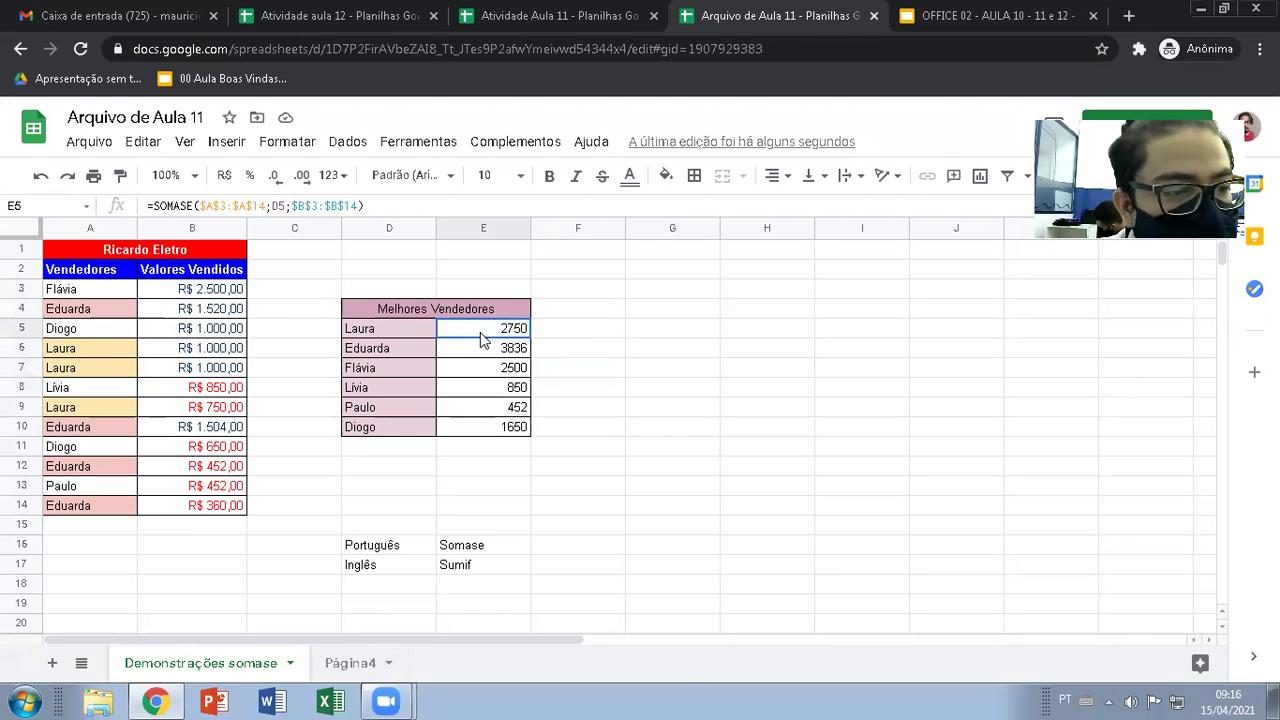
{"action": "left_click", "coordinate": [402, 335]}
{"action": "left_click", "coordinate": [502, 333]}
{"action": "left_click", "coordinate": [426, 349]}
{"action": "left_click", "coordinate": [470, 350]}
{"action": "left_click", "coordinate": [422, 366]}
{"action": "left_click", "coordinate": [476, 372]}
Examine the sales values in B3:B14, going through the individual amounts down to B10.
{"action": "left_click_drag", "start_coordinate": [220, 292], "coordinate": [213, 510]}
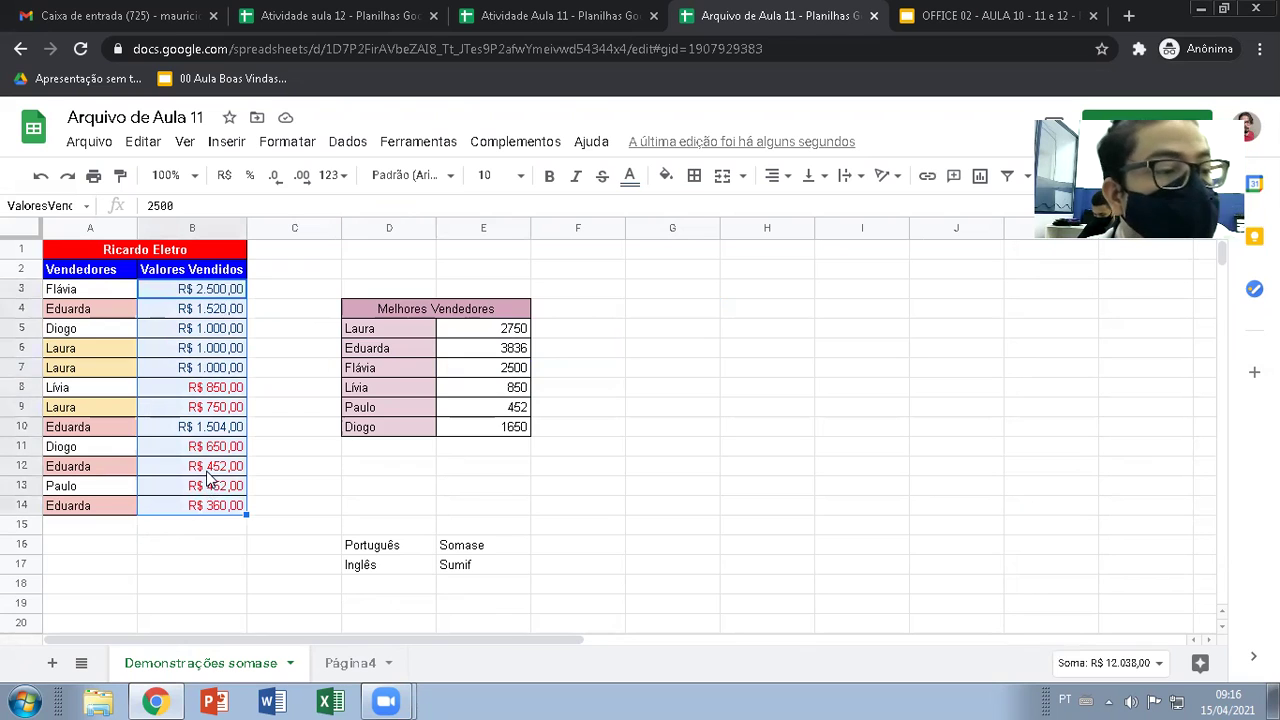
{"action": "left_click", "coordinate": [200, 426]}
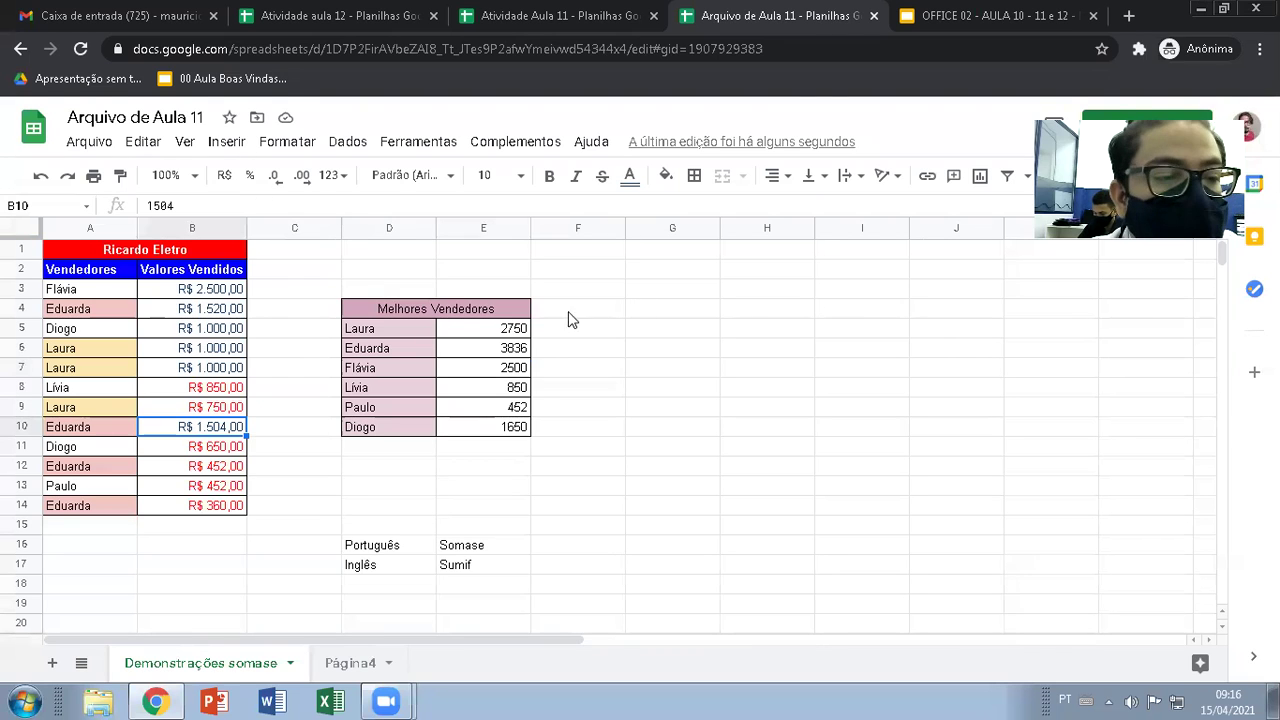
{"action": "left_click", "coordinate": [214, 292]}
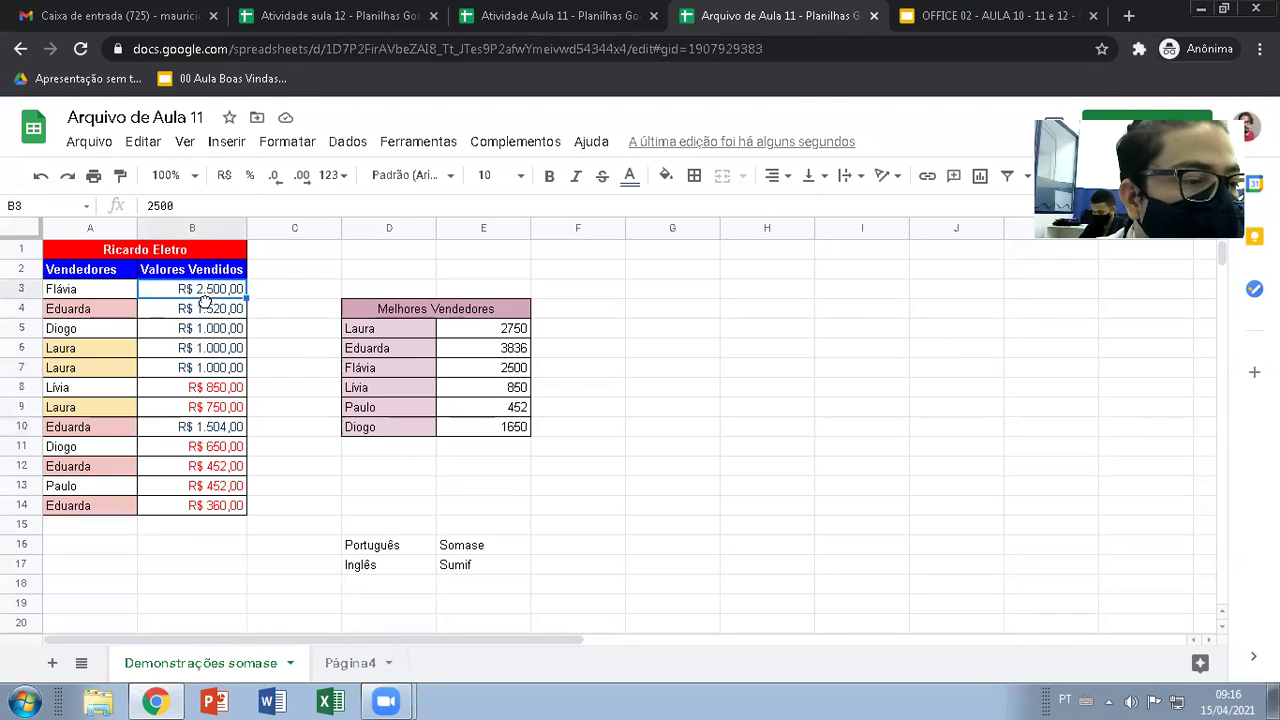
{"action": "left_click", "coordinate": [205, 331]}
{"action": "left_click", "coordinate": [202, 350]}
{"action": "left_click", "coordinate": [201, 370]}
{"action": "left_click", "coordinate": [203, 392]}
{"action": "left_click", "coordinate": [210, 410]}
{"action": "left_click", "coordinate": [203, 430]}
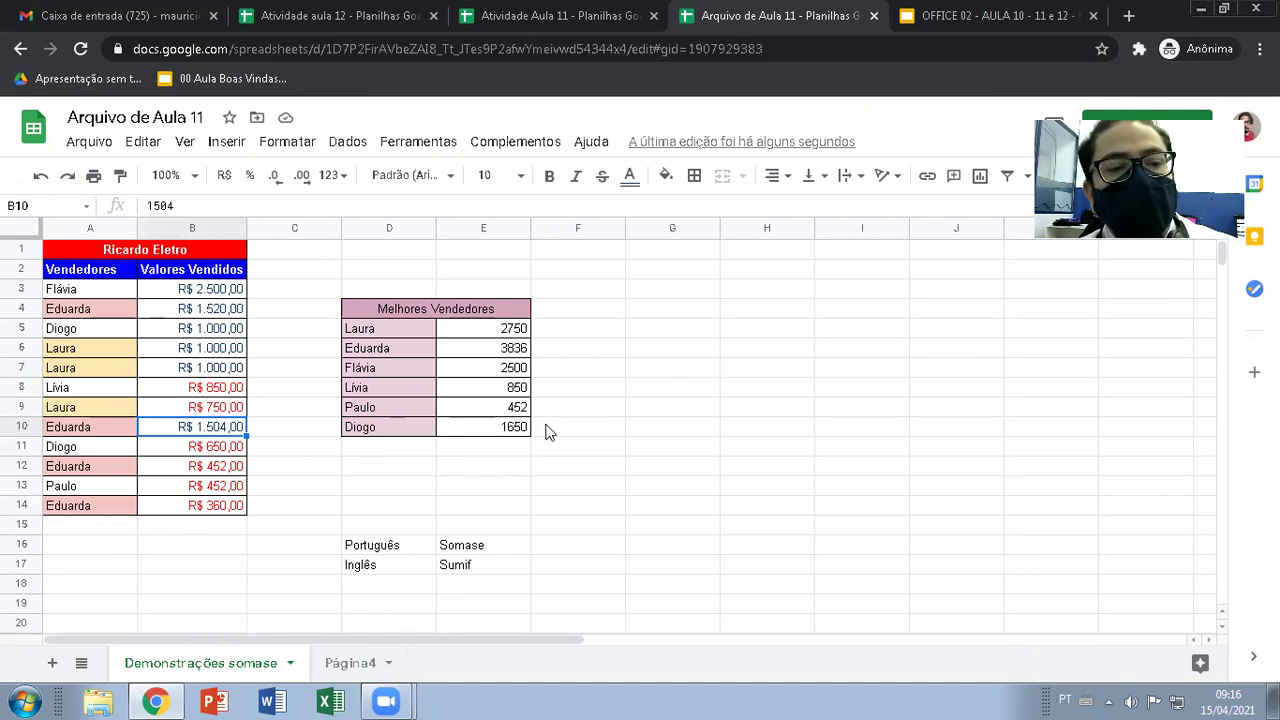
Inspect the D5 criterion inside the SOMASE formula in E5 without changing it.
{"action": "left_click", "coordinate": [515, 333]}
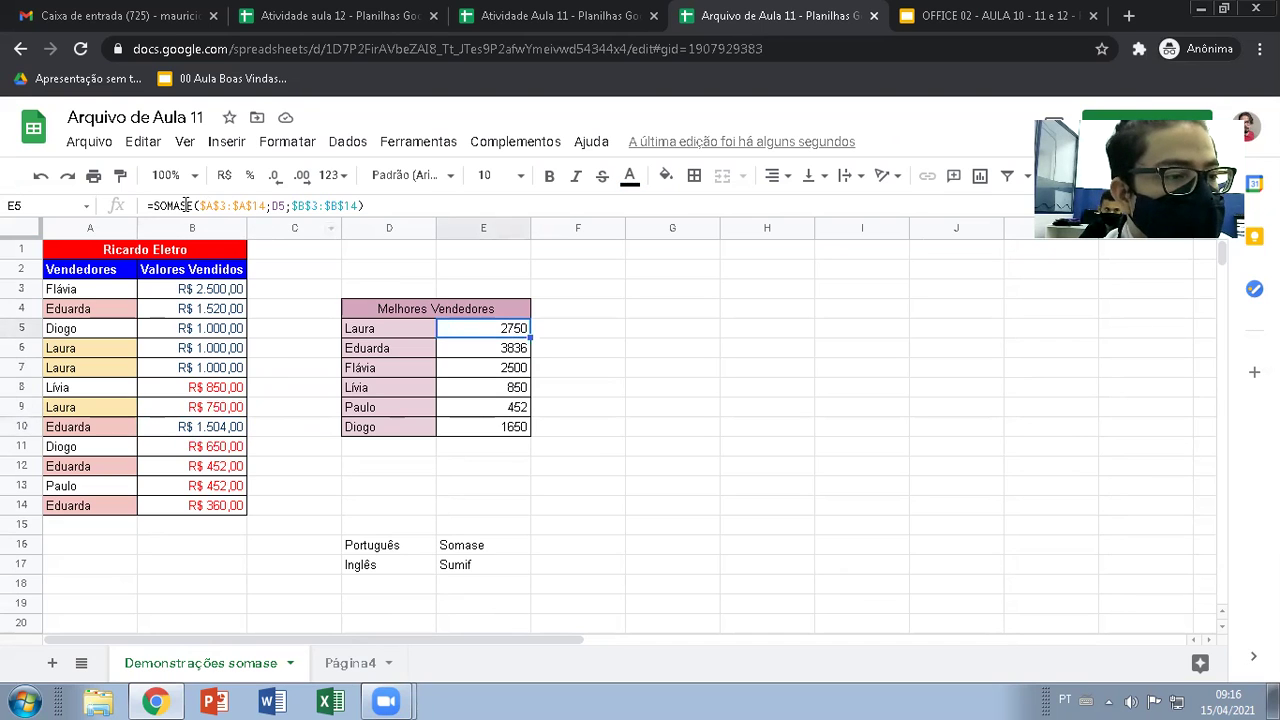
{"action": "double_click", "coordinate": [277, 205]}
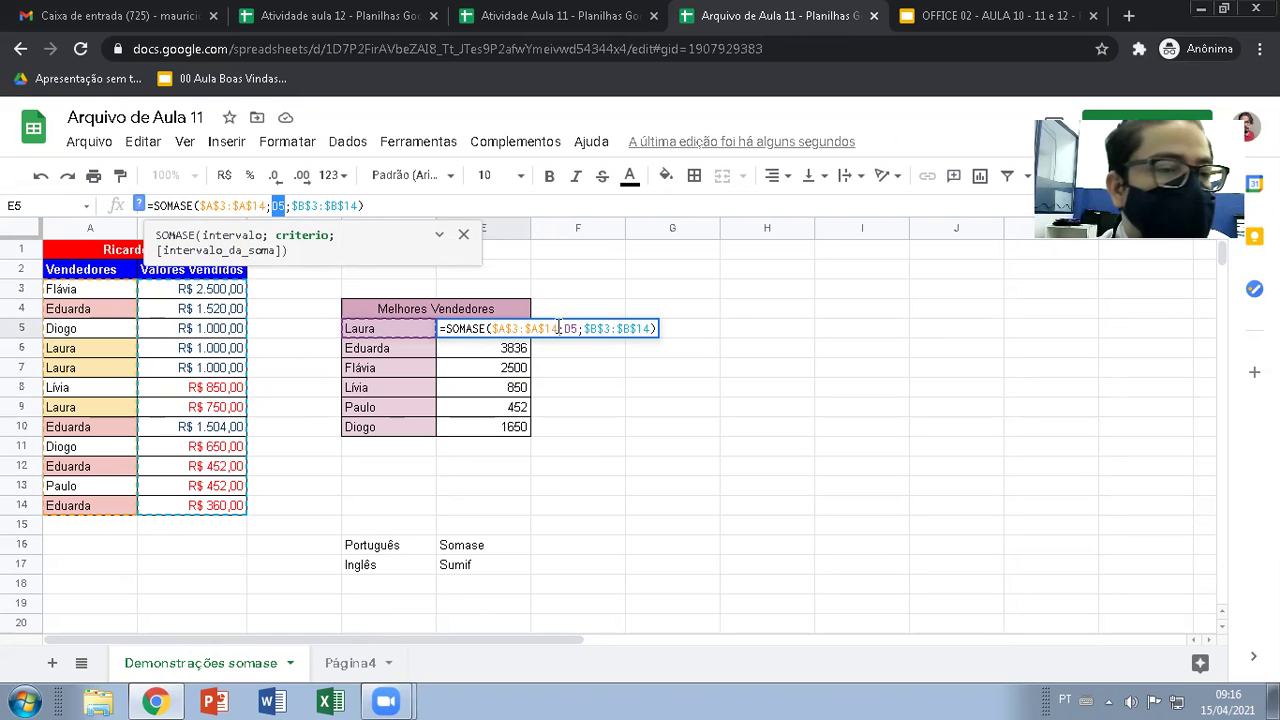
{"action": "left_click", "coordinate": [616, 278]}
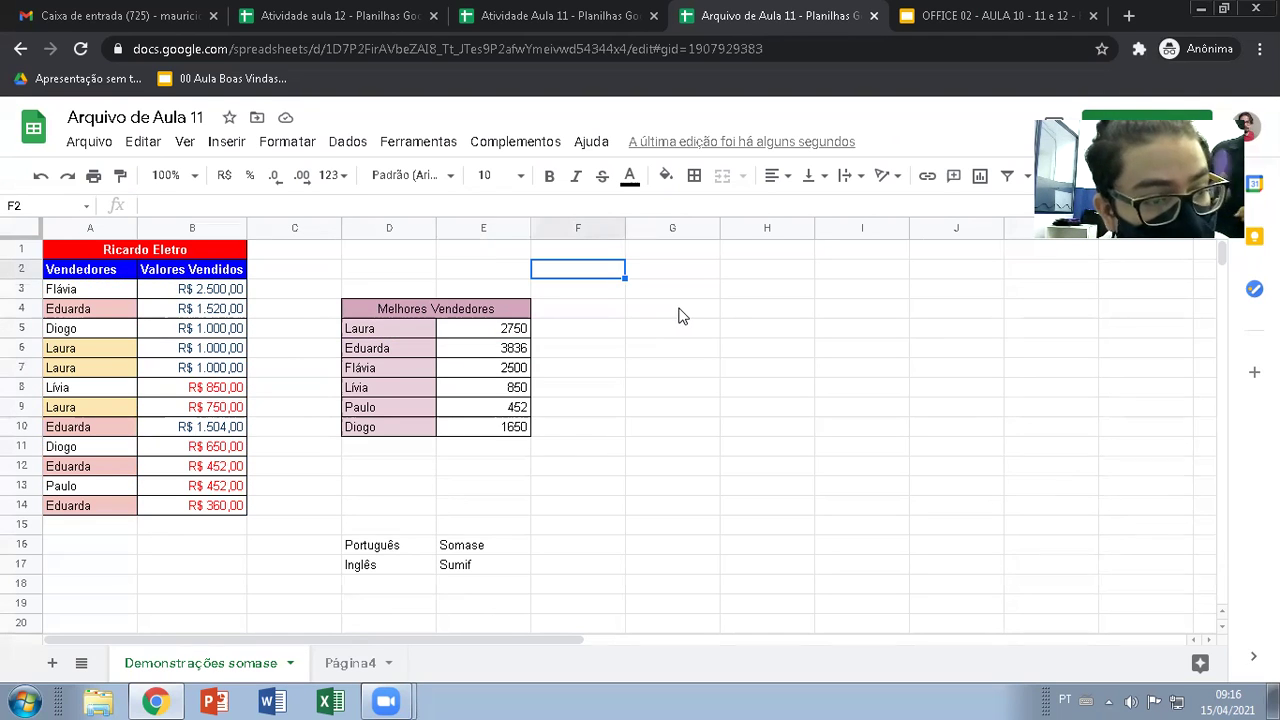
Start a formula in G4 with the English function name SUMIFS instead of SOMASES, including its opening parenthesis.
{"action": "left_click", "coordinate": [684, 317]}
{"action": "type", "text": "=SOMASES"}
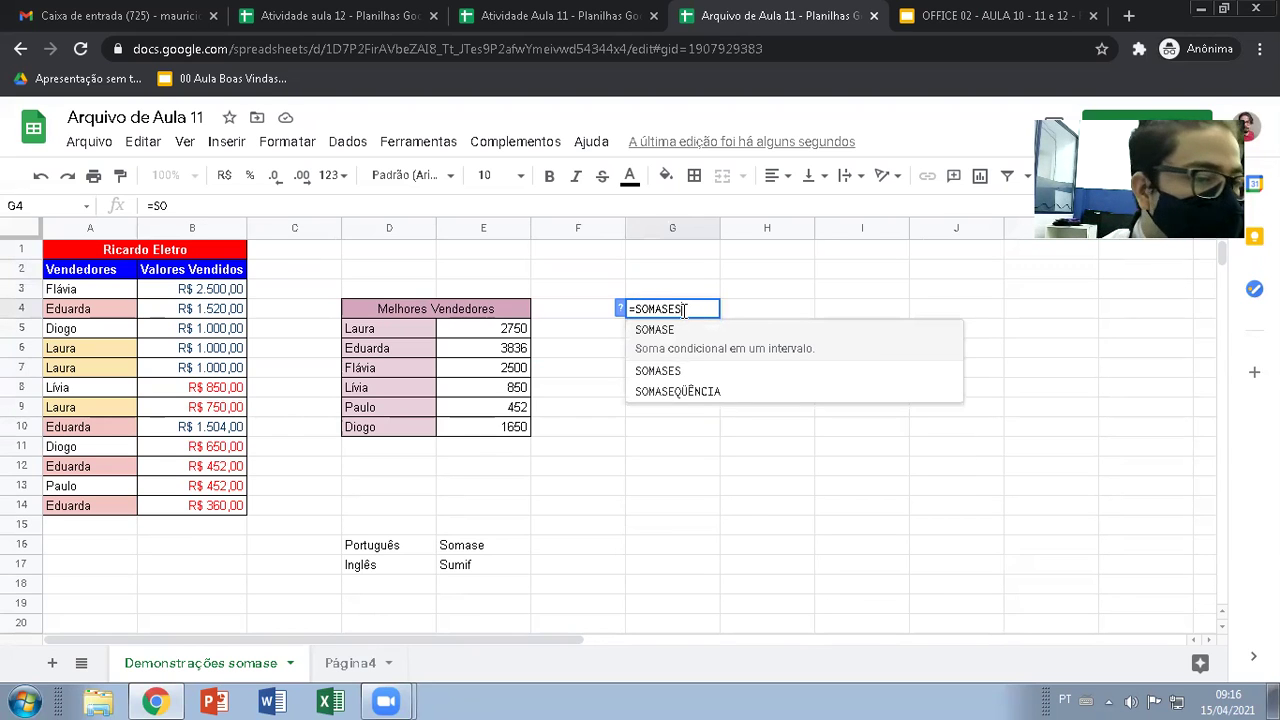
{"action": "key", "text": "BackSpace"}
{"action": "key", "text": "BackSpace"}
{"action": "key", "text": "BackSpace"}
{"action": "key", "text": "BackSpace"}
{"action": "key", "text": "BackSpace"}
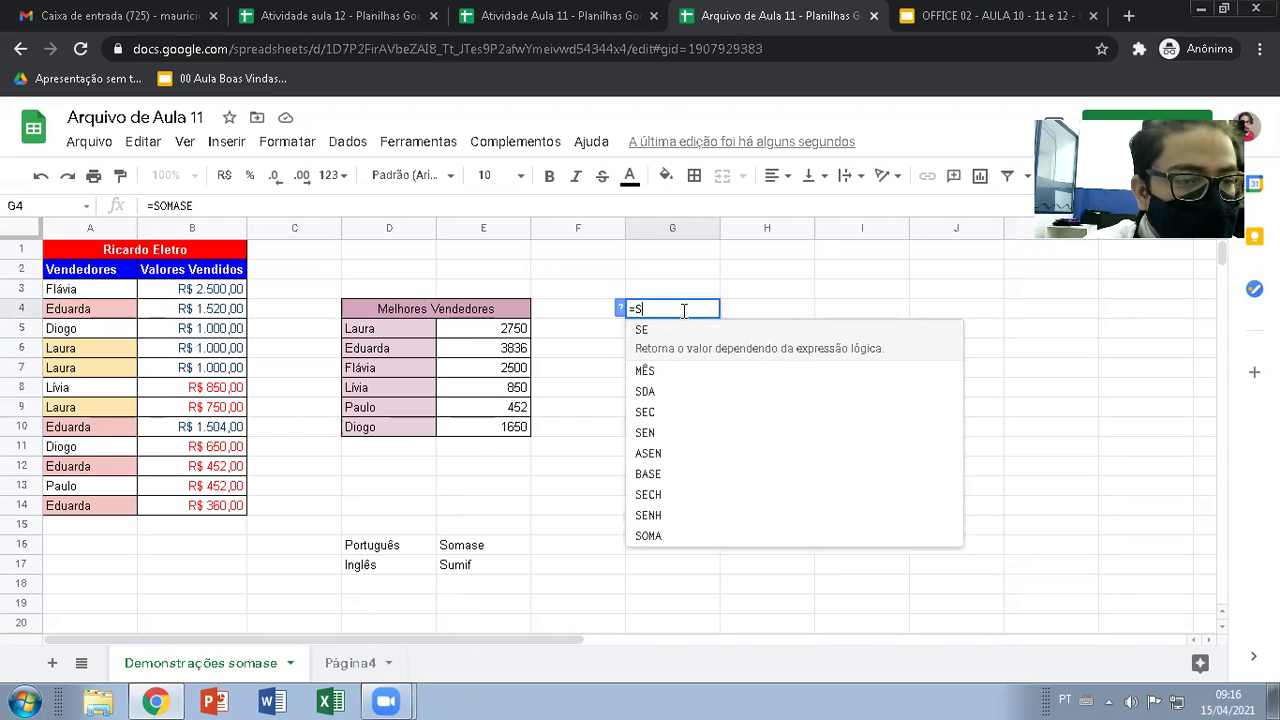
{"action": "type", "text": "UMIFS"}
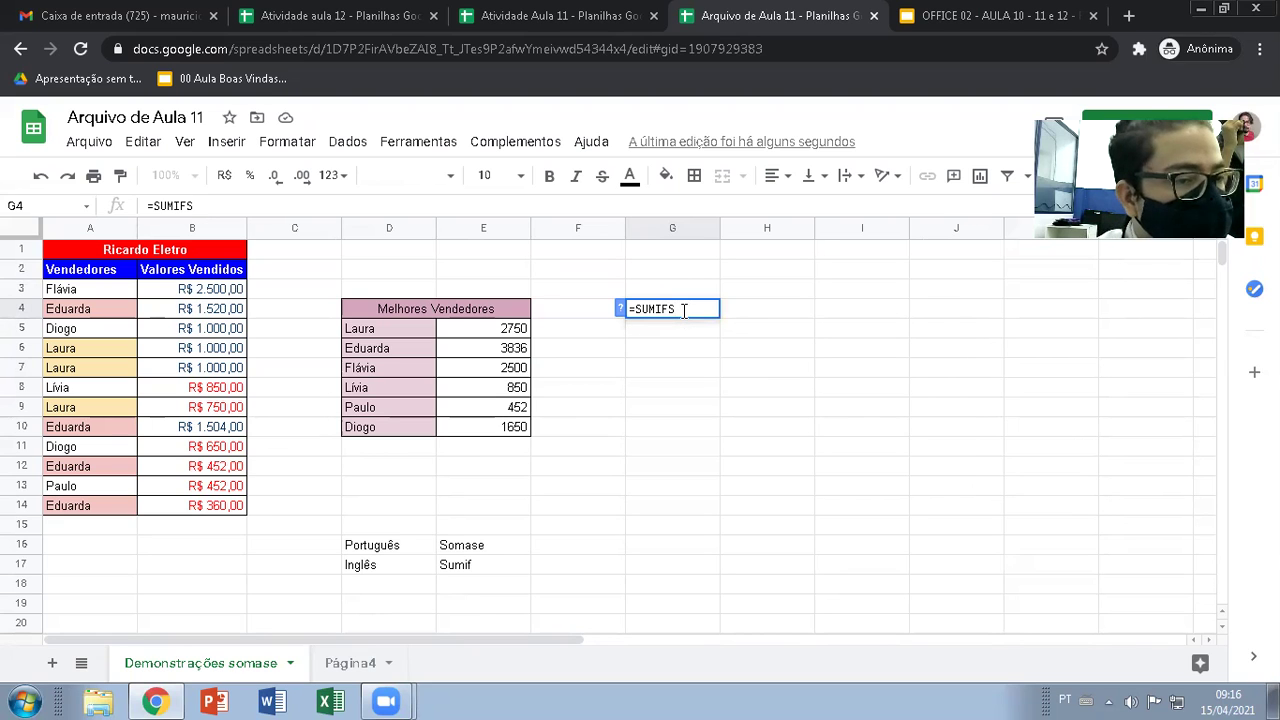
{"action": "type", "text": "("}
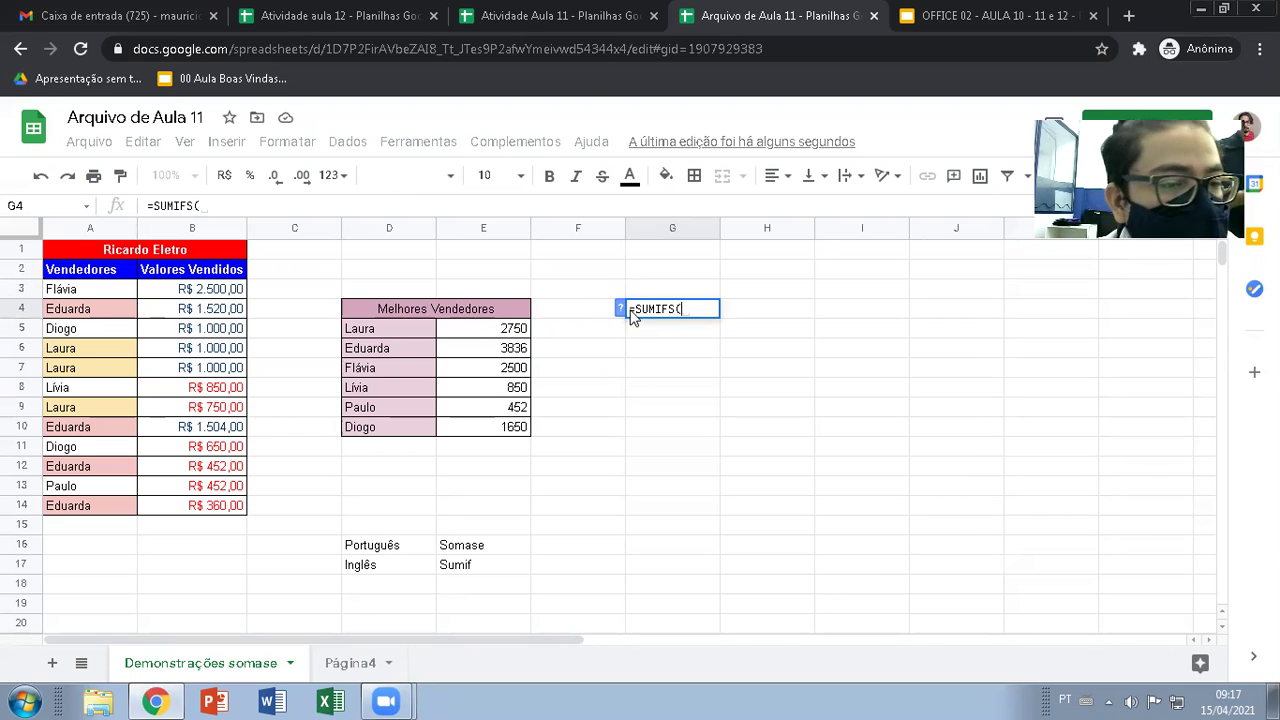
Set the SUMIFS sum range to B3:B14 and the first condition to A3:A14 matching the seller name shown in A4.
{"action": "left_click_drag", "start_coordinate": [210, 290], "coordinate": [216, 518]}
{"action": "type", "text": ";"}
{"action": "left_click_drag", "start_coordinate": [112, 293], "coordinate": [105, 501]}
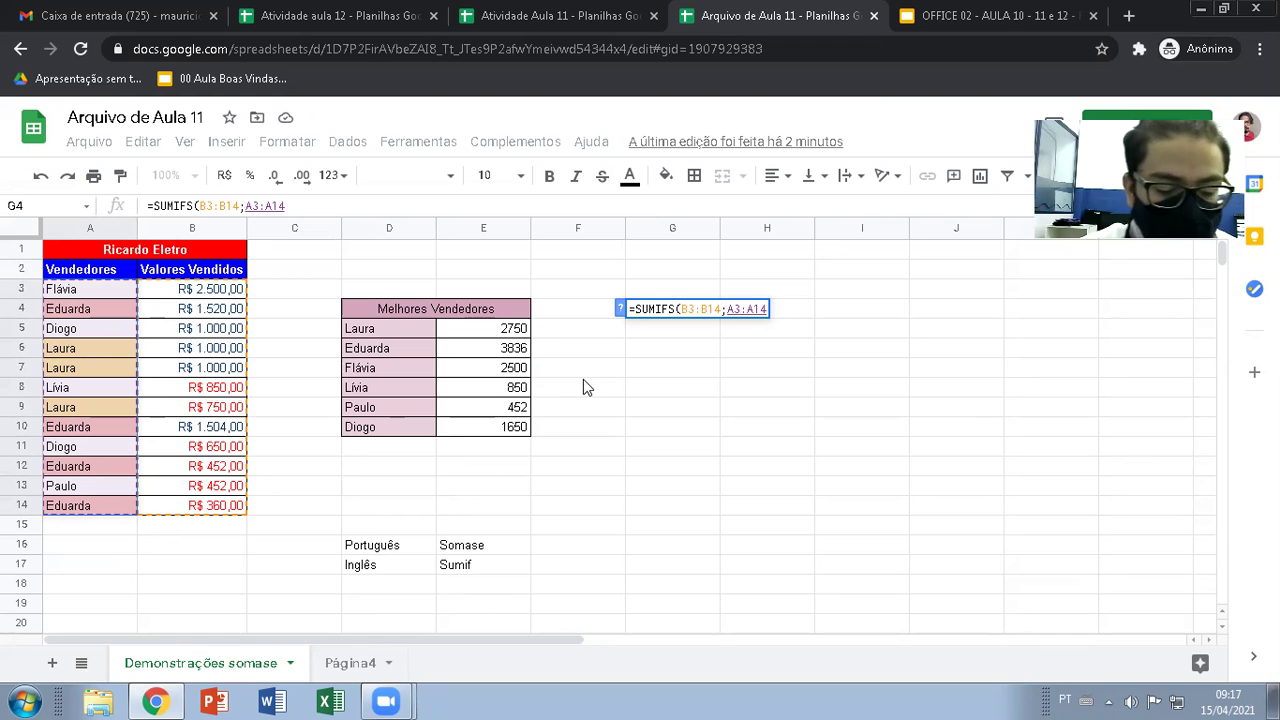
{"action": "type", "text": ";"}
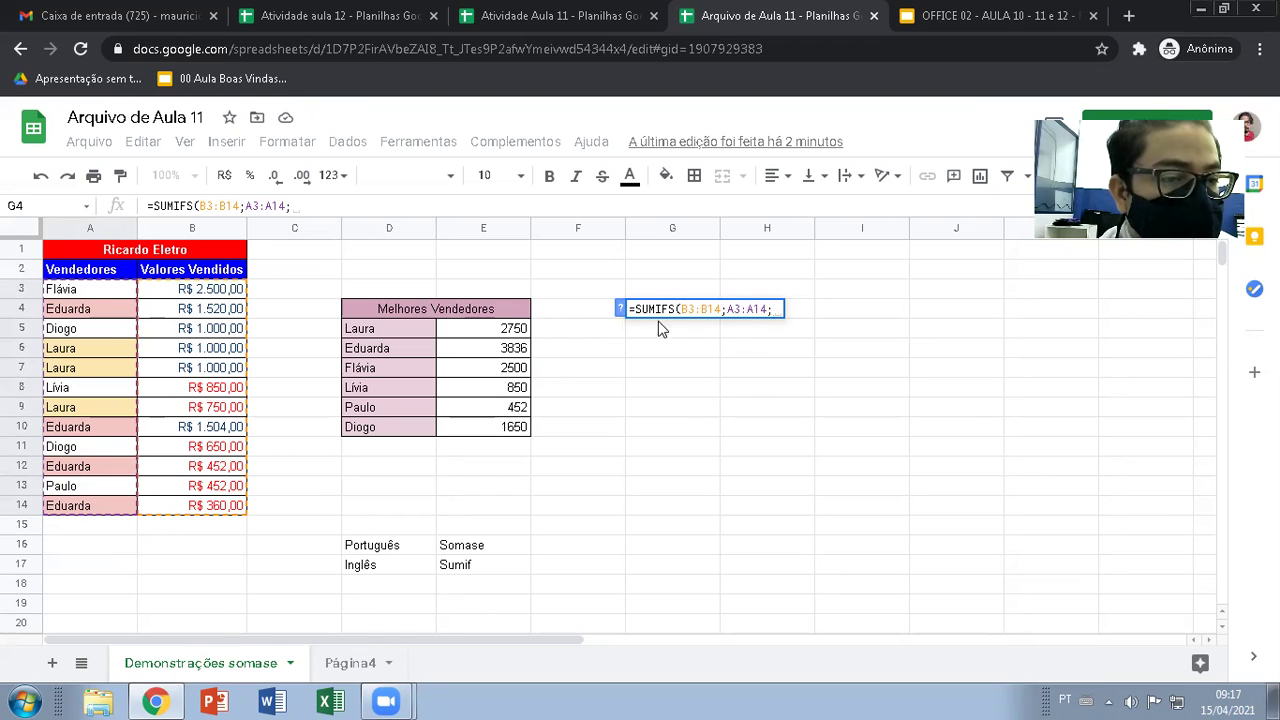
{"action": "type", "text": "\"L"}
{"action": "key", "text": "BackSpace"}
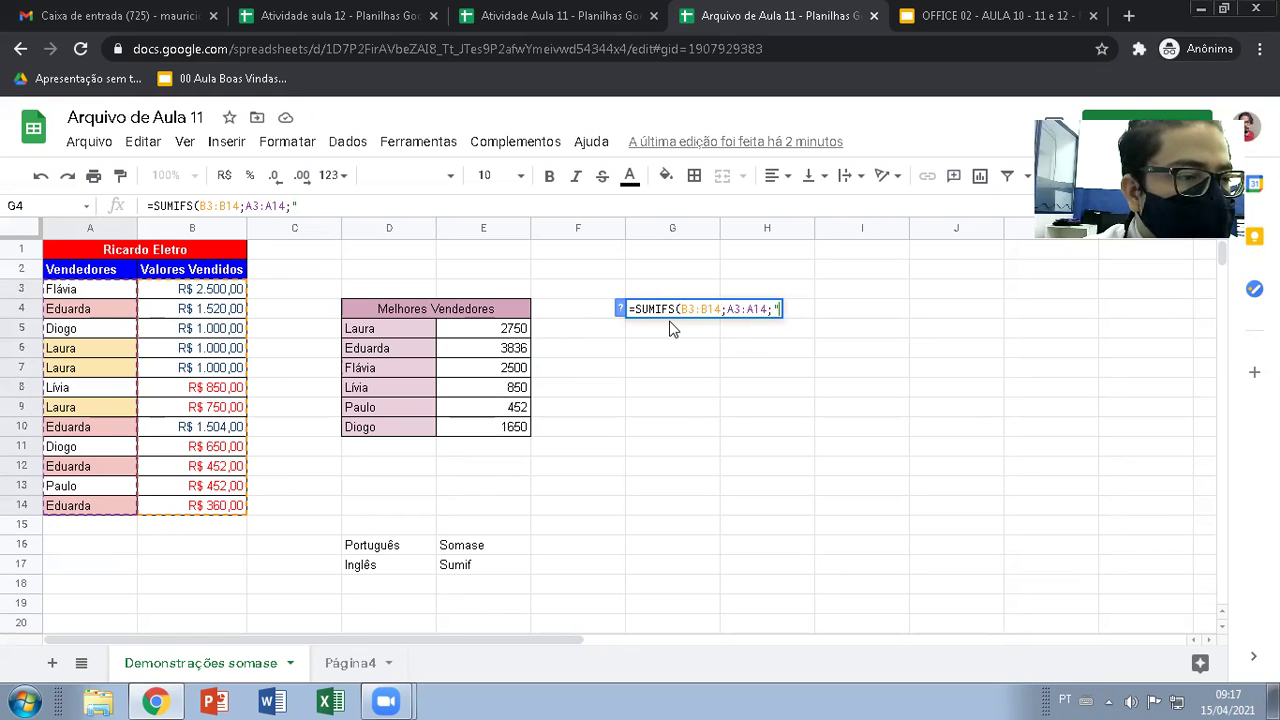
{"action": "type", "text": "Eduarda\""}
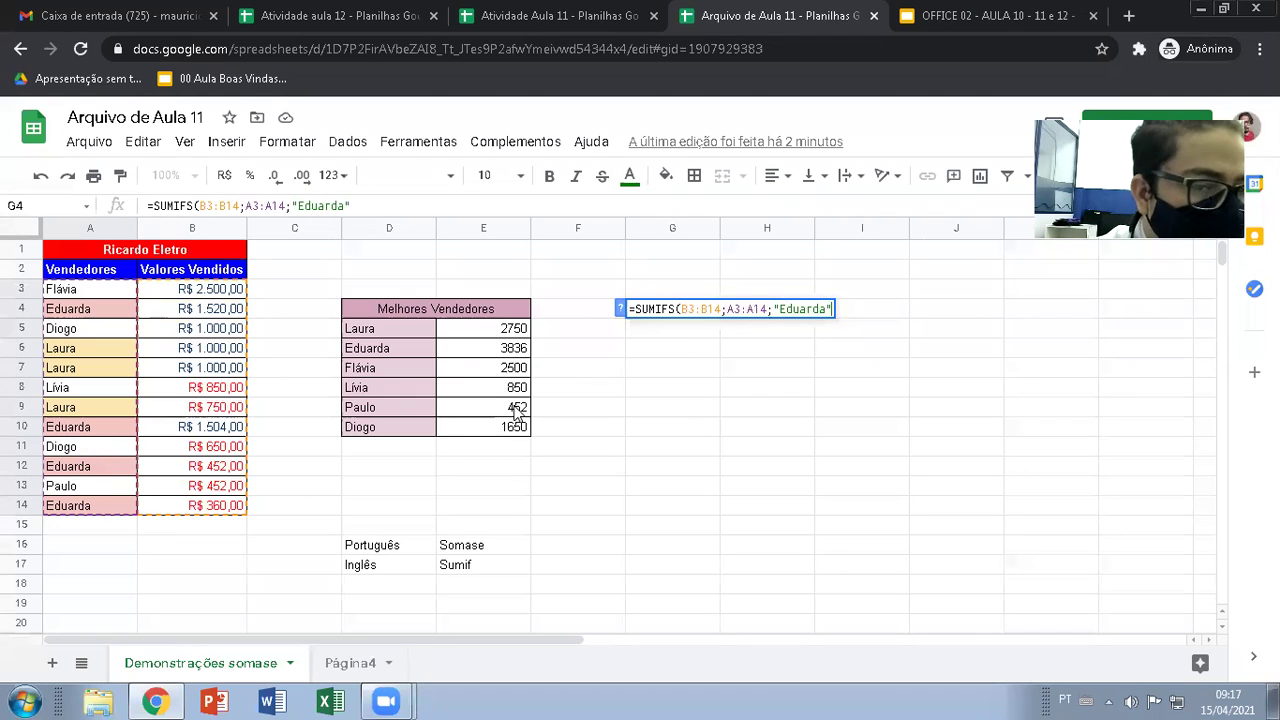
{"action": "type", "text": ";"}
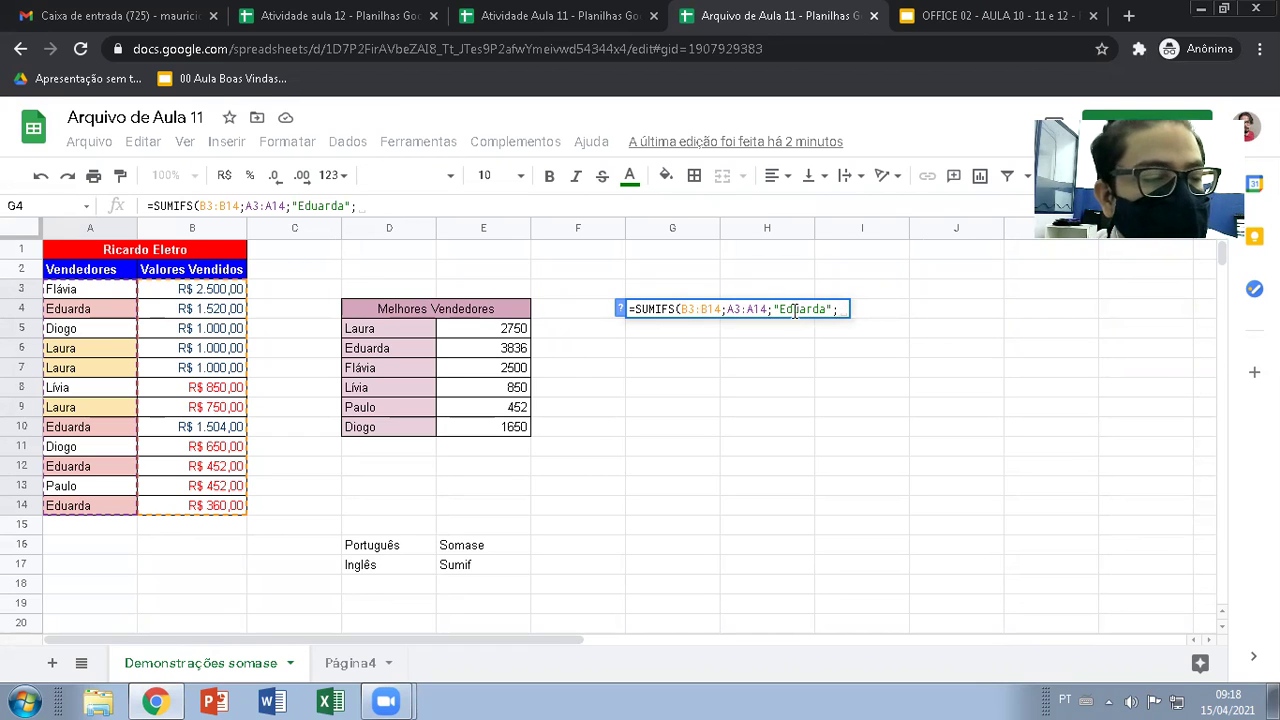
Add a second condition with range B3:B14 and criterion ">1500", and complete the SUMIFS formula in G4.
{"action": "left_click_drag", "start_coordinate": [193, 296], "coordinate": [200, 503]}
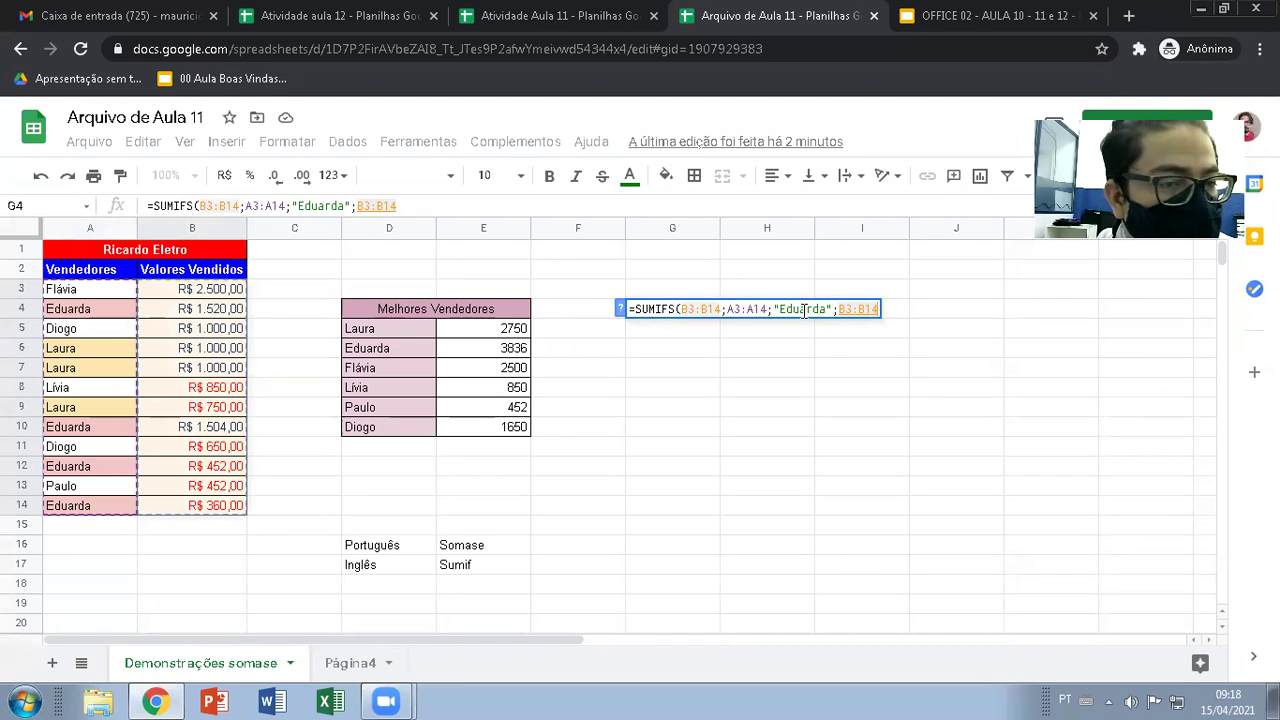
{"action": "type", "text": ";"}
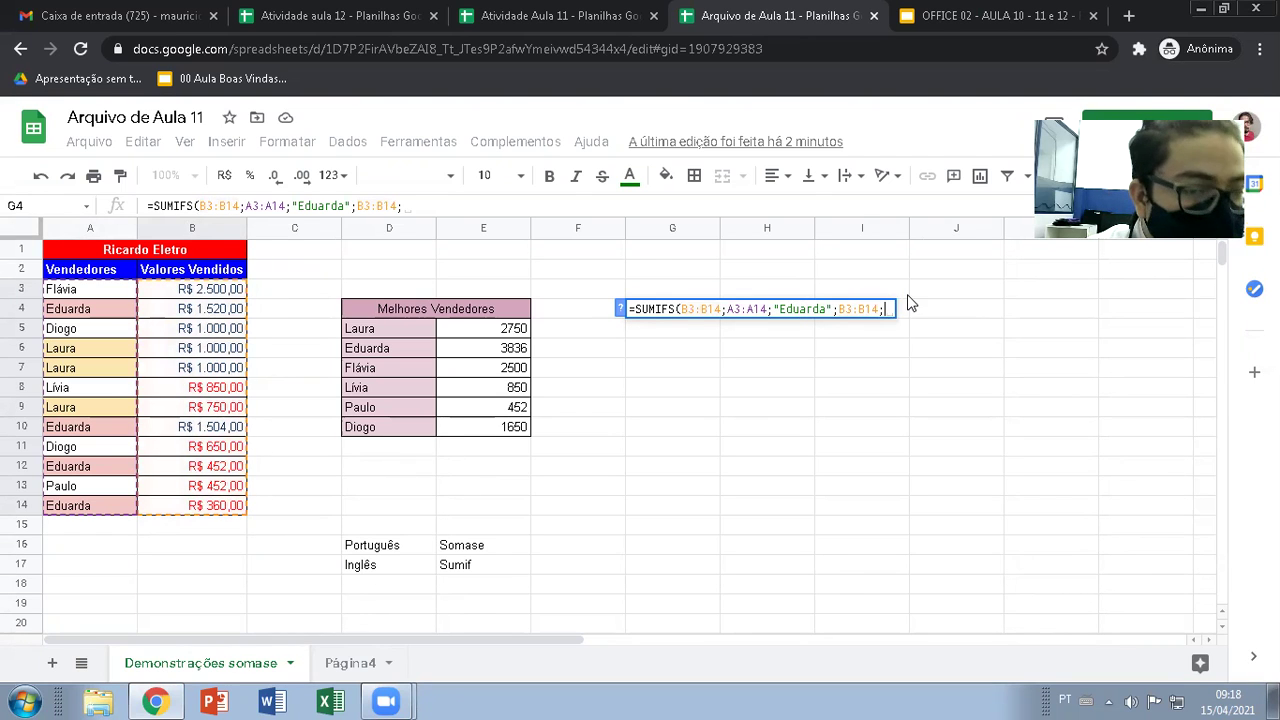
{"action": "type", "text": "\">"}
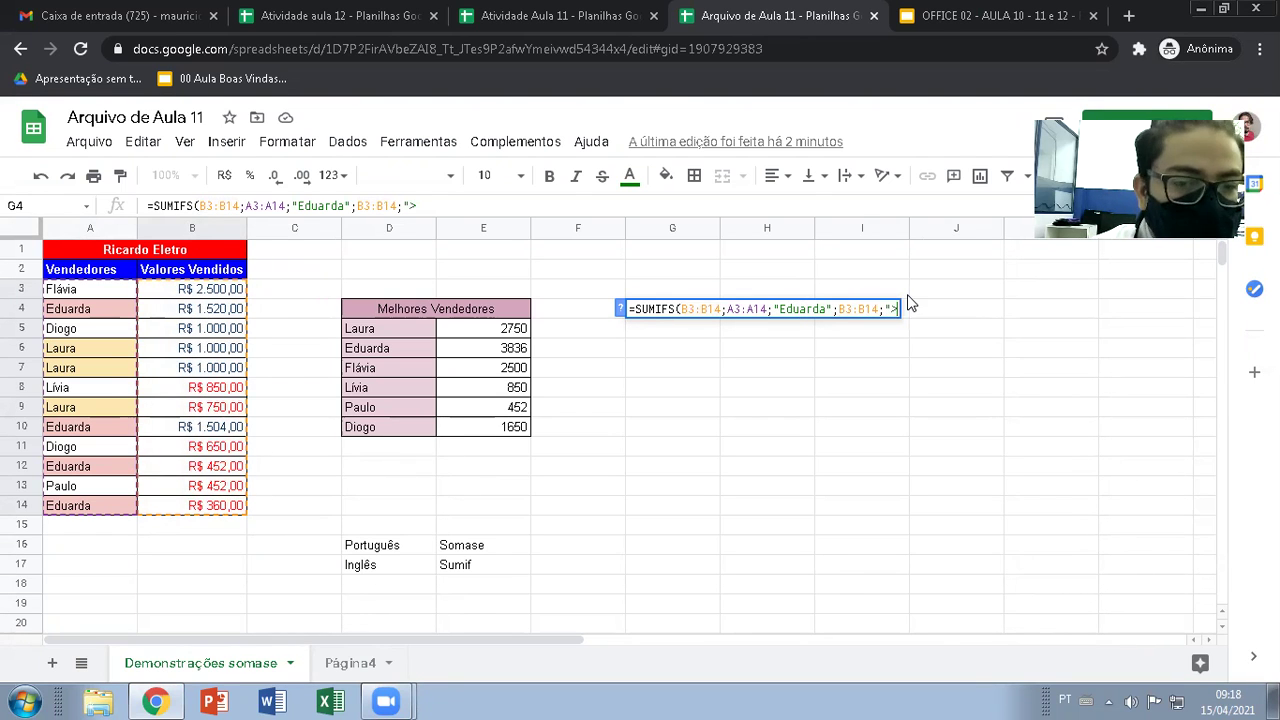
{"action": "type", "text": "1500\")"}
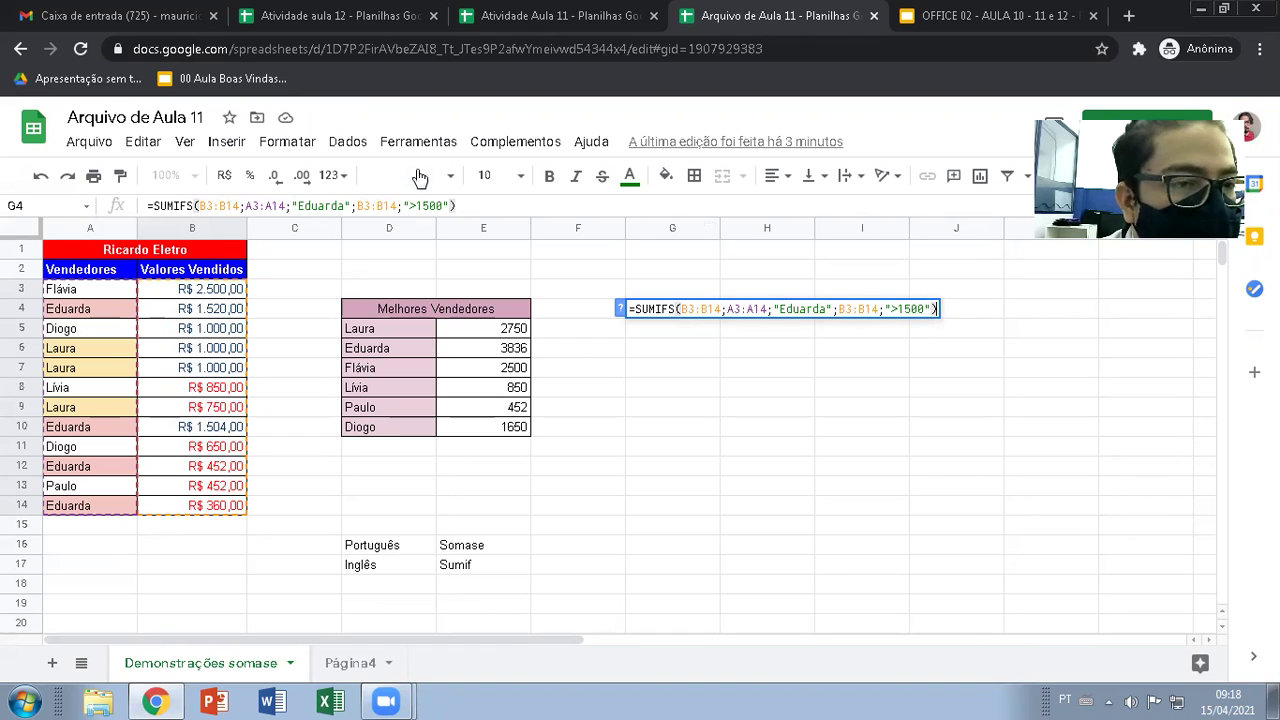
{"action": "left_click", "coordinate": [487, 205]}
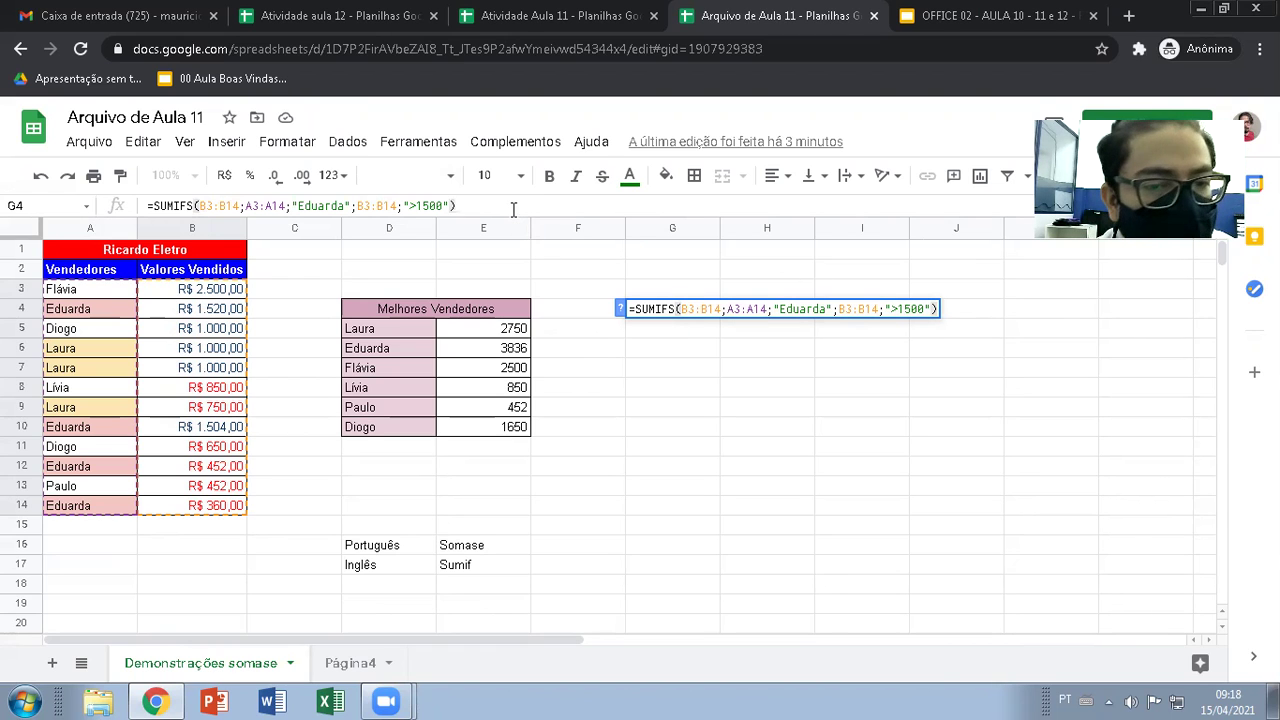
{"action": "key", "text": "Return"}
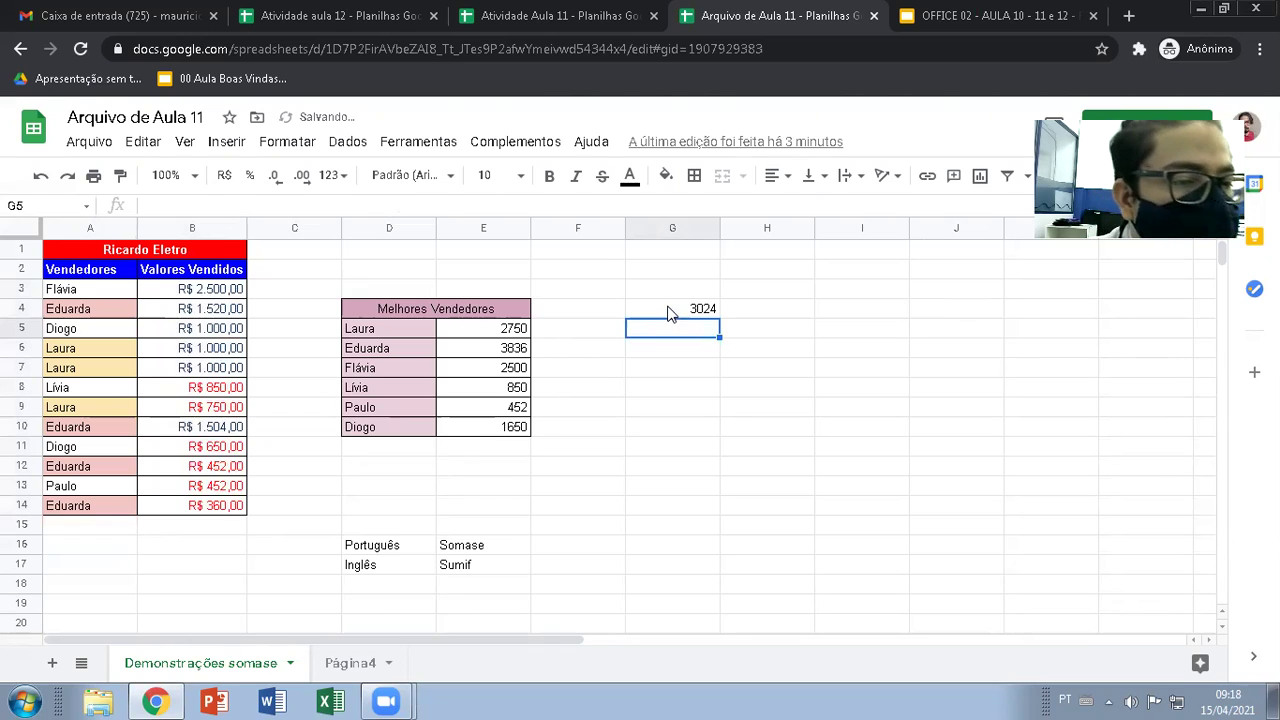
Check the formula in G4 and compare its result with the same seller's sales in B4, B10 and B12.
{"action": "left_click", "coordinate": [670, 312]}
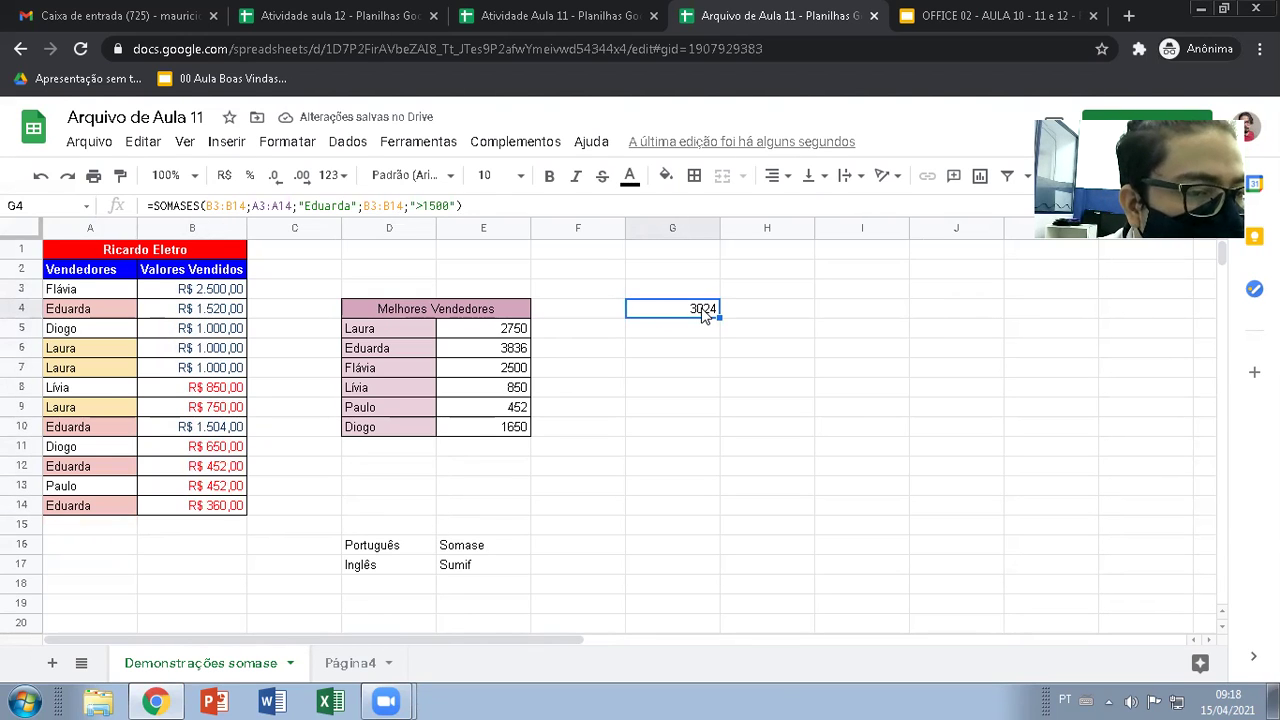
{"action": "left_click", "coordinate": [212, 314]}
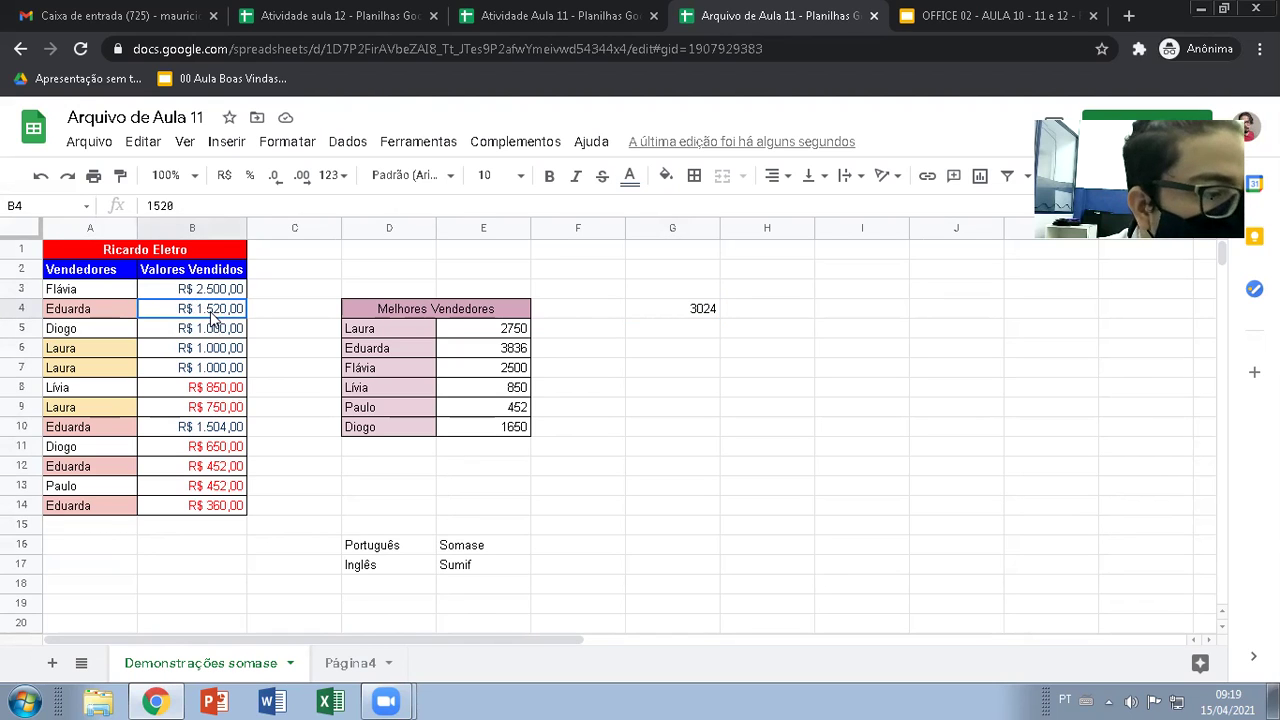
{"action": "left_click", "coordinate": [203, 428]}
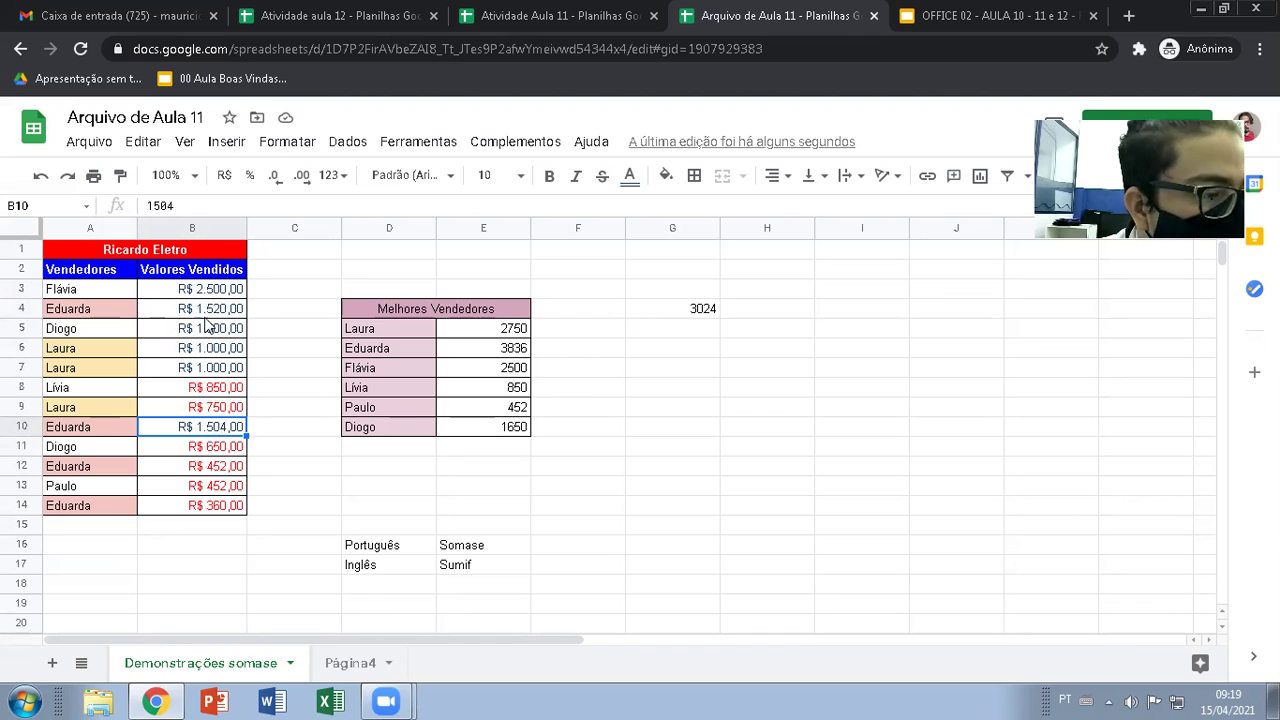
{"action": "double_click", "coordinate": [702, 308]}
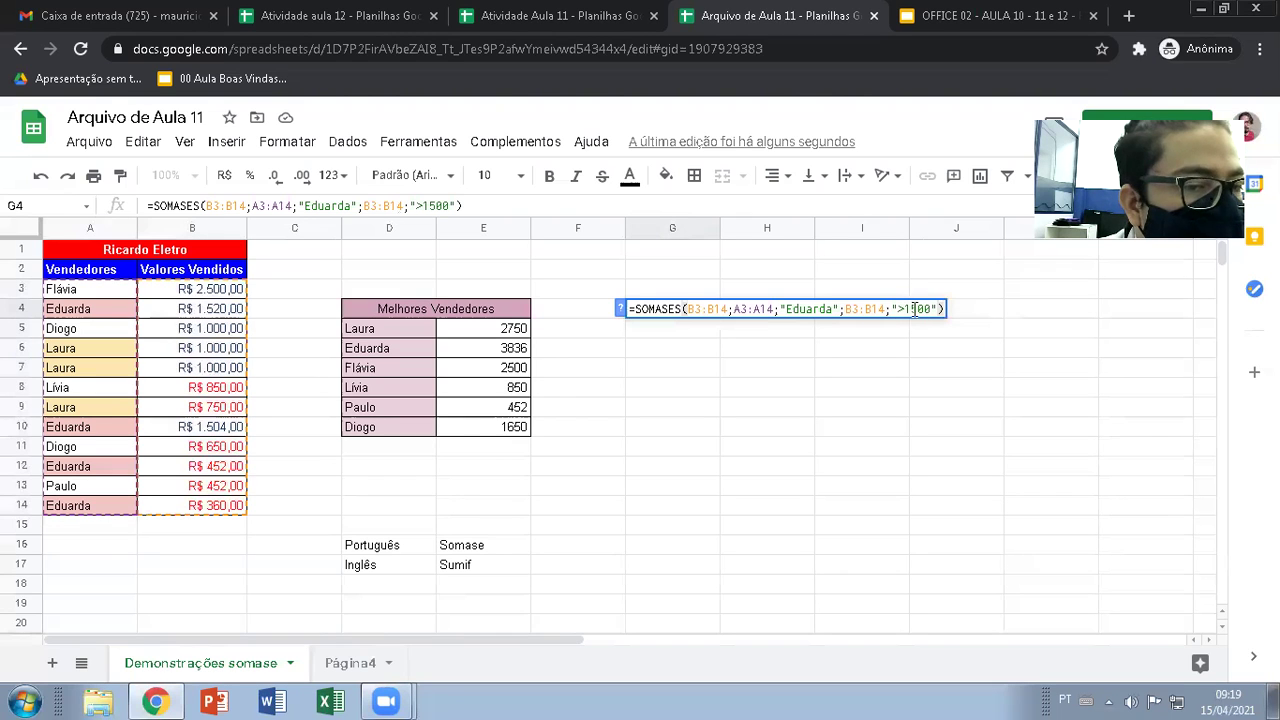
{"action": "key", "text": "Escape"}
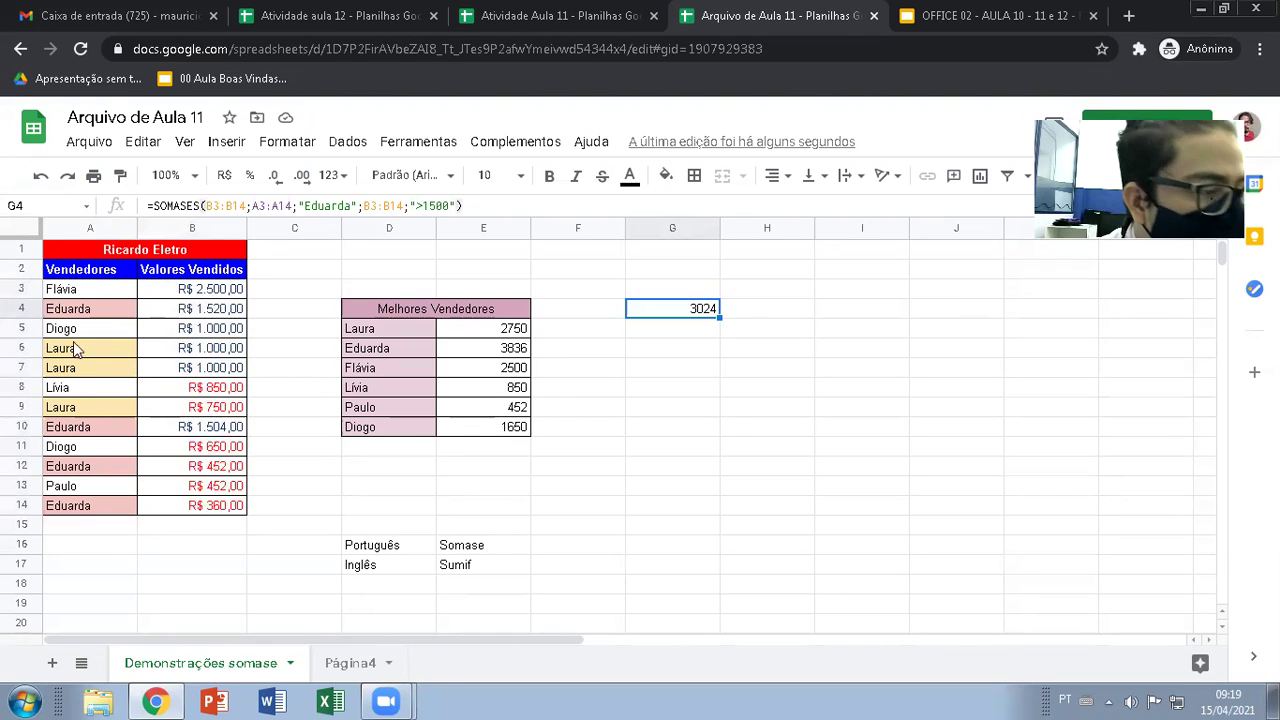
{"action": "left_click", "coordinate": [215, 468]}
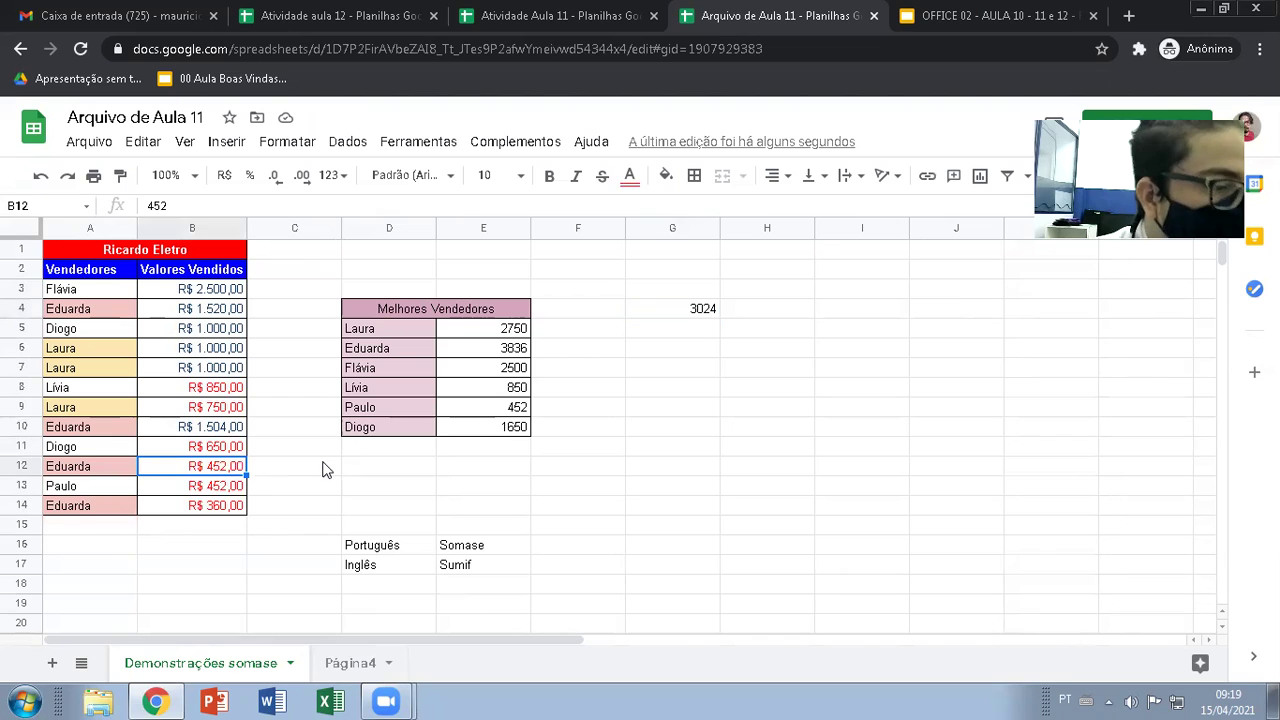
Test the SUMIFS formula by setting the sales value in B12 to 1501, and restore it to 452.
{"action": "type", "text": "1"}
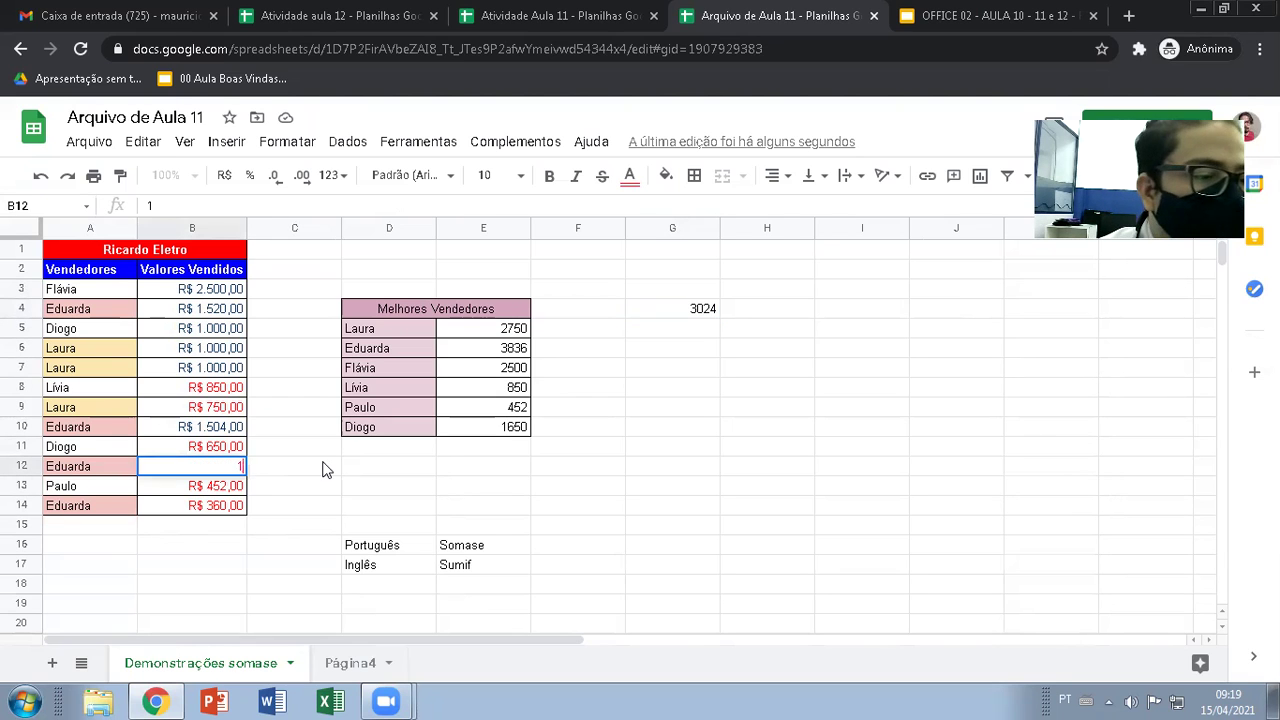
{"action": "type", "text": "501"}
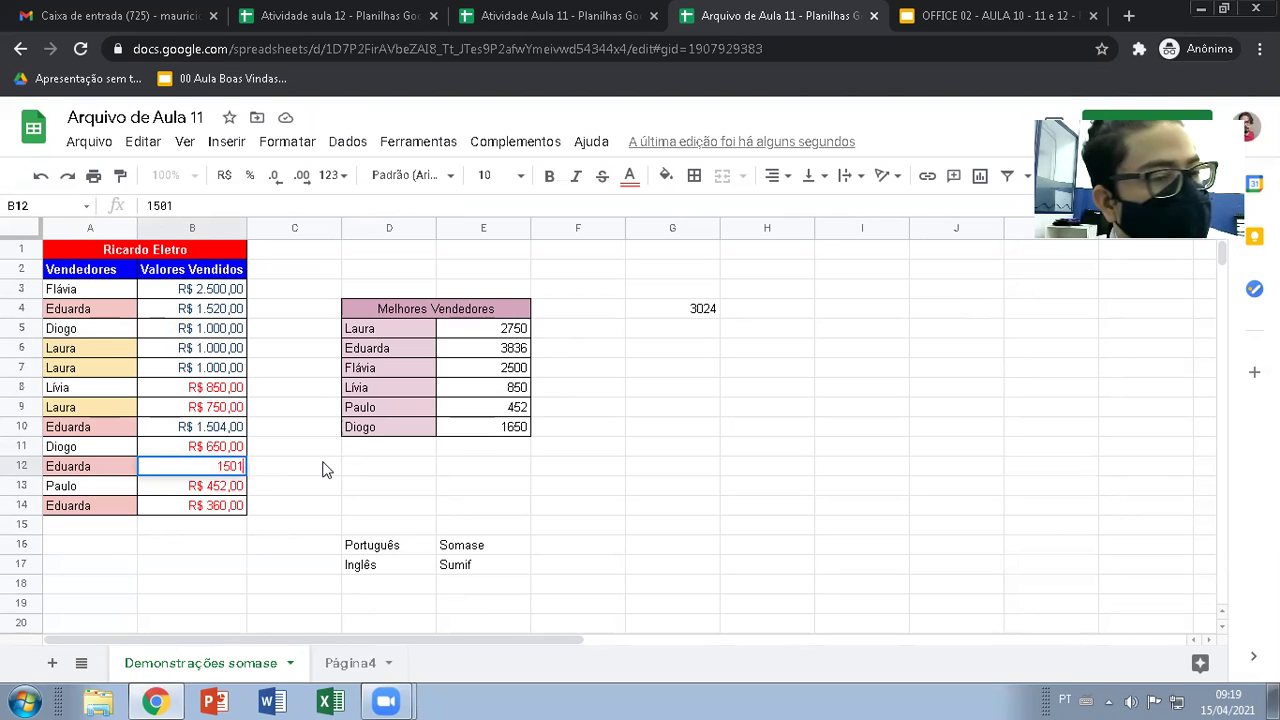
{"action": "key", "text": "Return"}
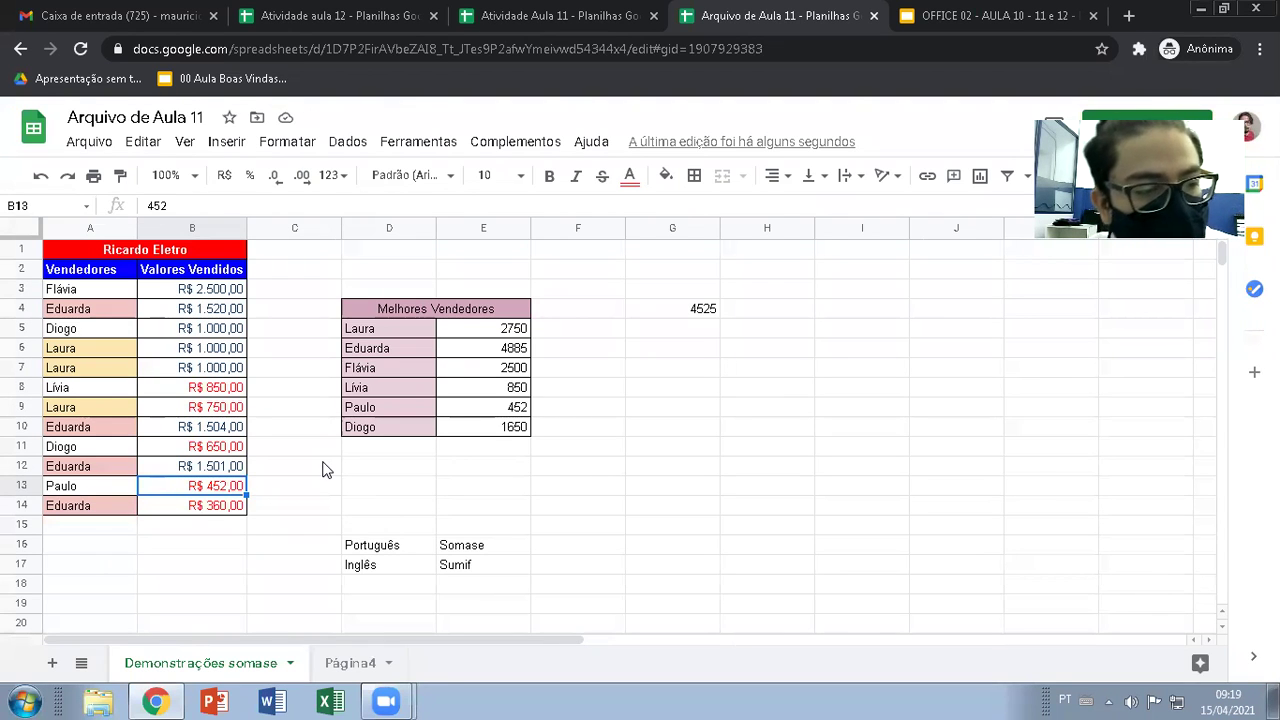
{"action": "key", "text": "Up"}
{"action": "type", "text": "452"}
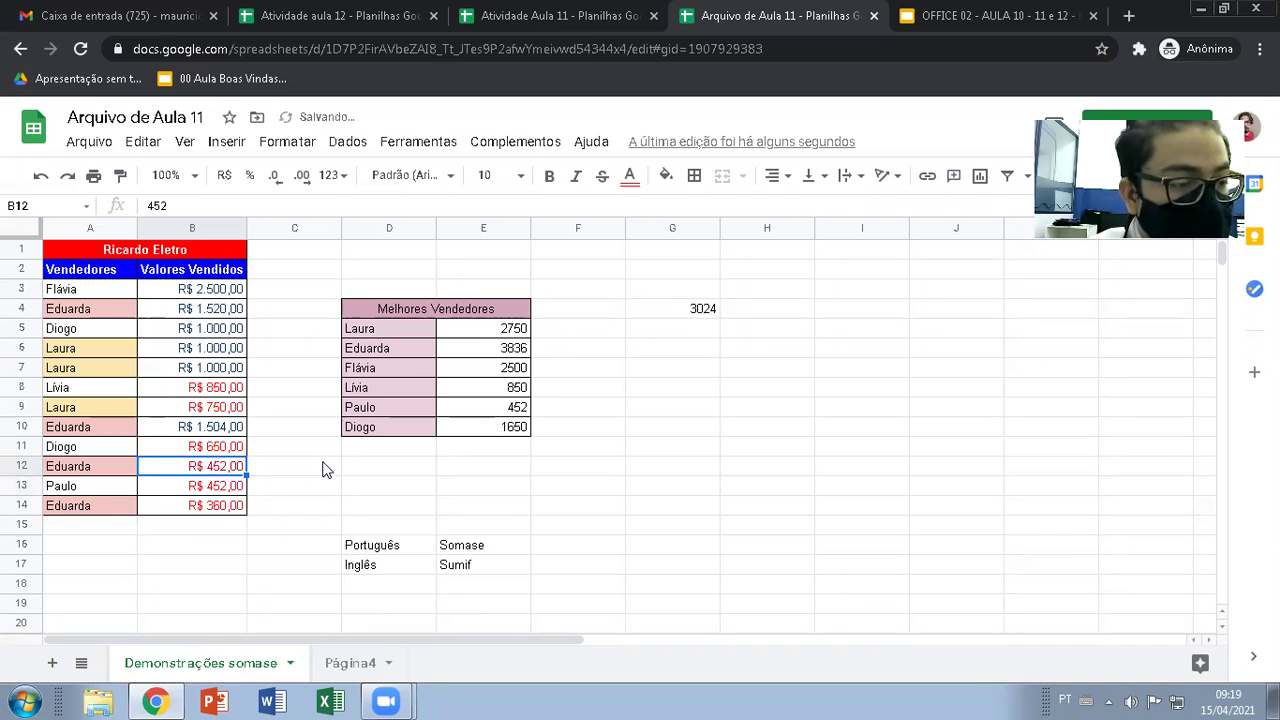
Set the sales value in B10 to 750 to test the SUMIFS formula in G4.
{"action": "key", "text": "Up"}
{"action": "key", "text": "Up"}
{"action": "key", "text": "Up"}
{"action": "key", "text": "Up"}
{"action": "key", "text": "Up"}
{"action": "key", "text": "Up"}
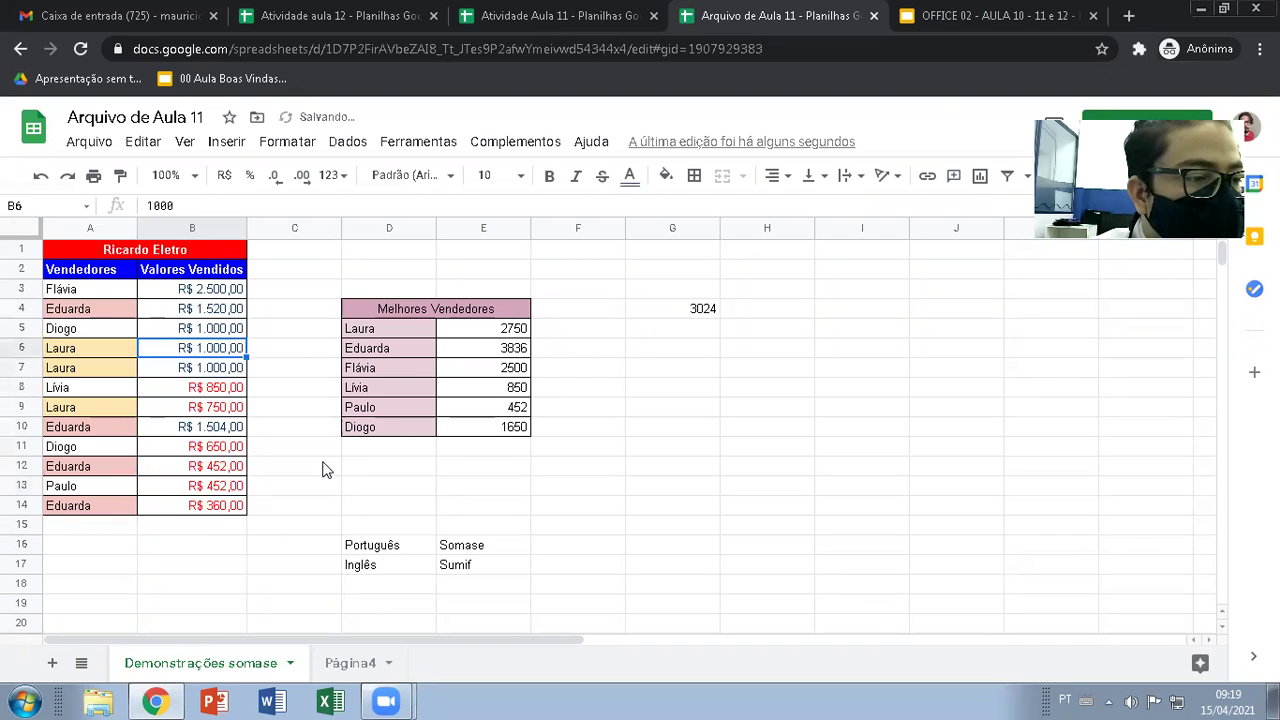
{"action": "key", "text": "Down"}
{"action": "key", "text": "Down"}
{"action": "key", "text": "Down"}
{"action": "key", "text": "Down"}
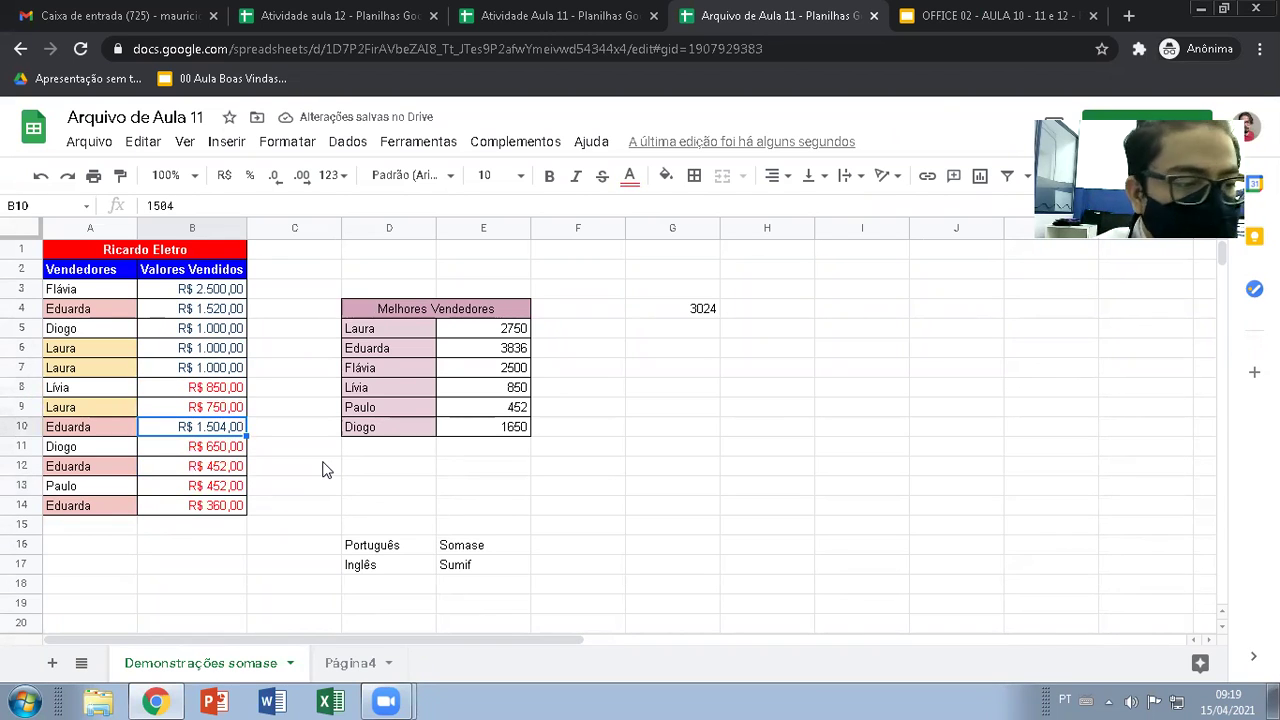
{"action": "type", "text": "750"}
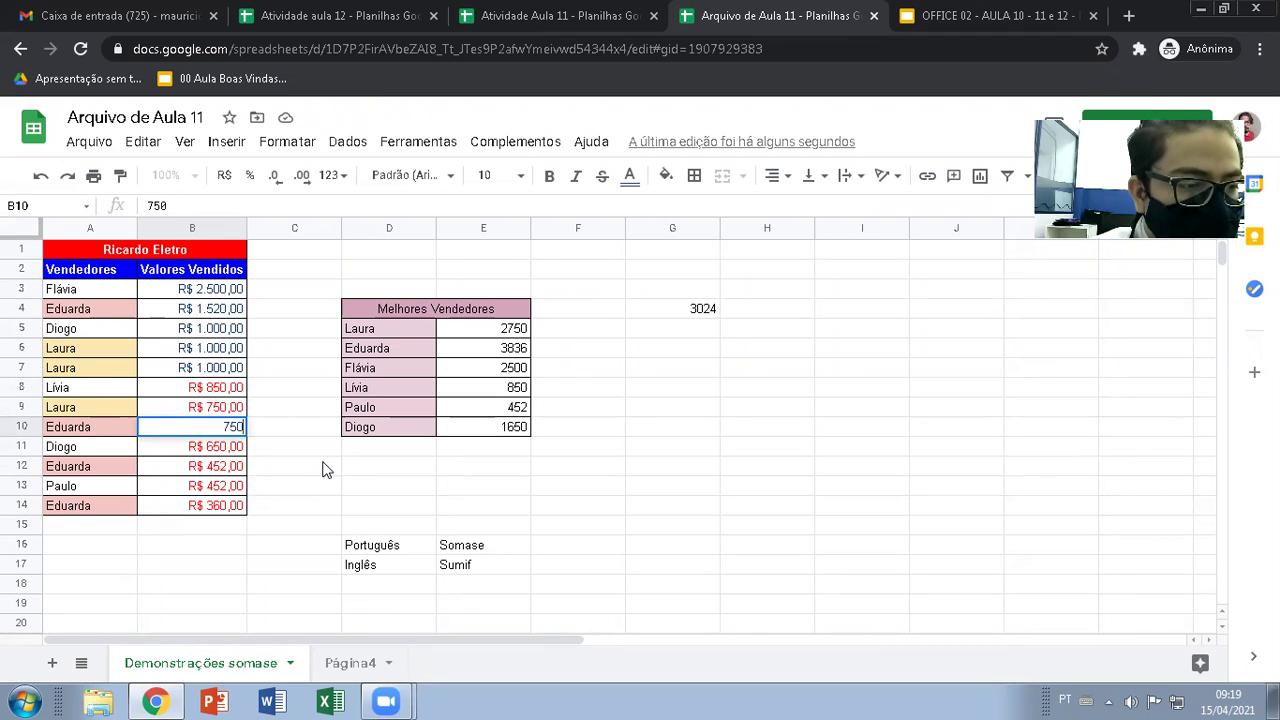
{"action": "key", "text": "Return"}
Set the sales value in B4 to 700, and undo the test changes made to B4 and B10.
{"action": "key", "text": "Up"}
{"action": "key", "text": "Up"}
{"action": "key", "text": "Up"}
{"action": "key", "text": "Up"}
{"action": "key", "text": "Up"}
{"action": "key", "text": "Up"}
{"action": "key", "text": "Up"}
{"action": "key", "text": "Up"}
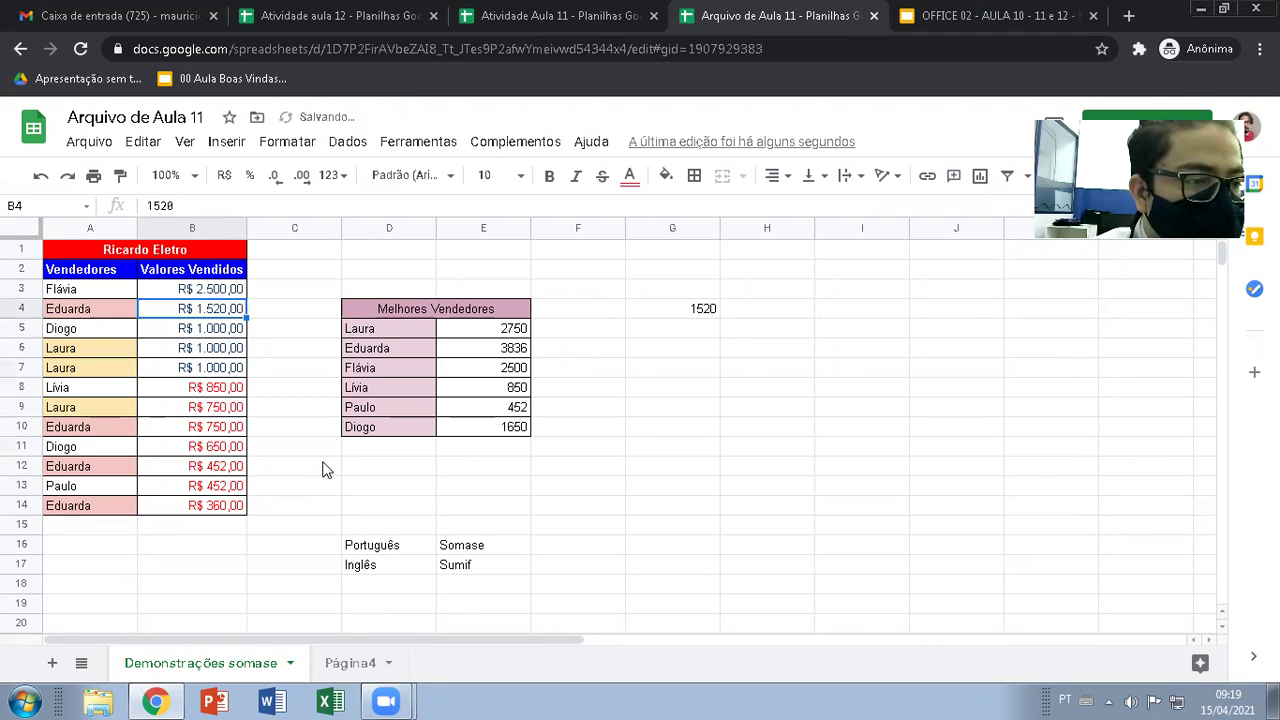
{"action": "key", "text": "Down"}
{"action": "type", "text": "7"}
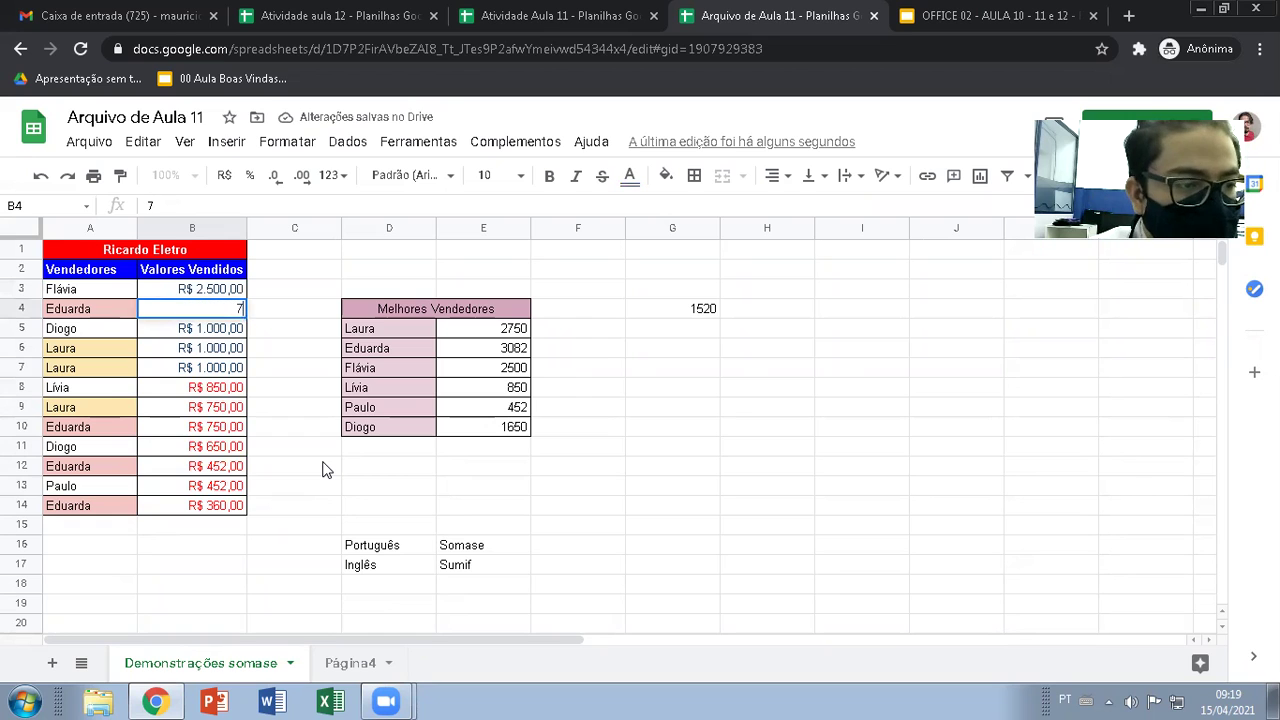
{"action": "type", "text": "00"}
{"action": "key", "text": "Return"}
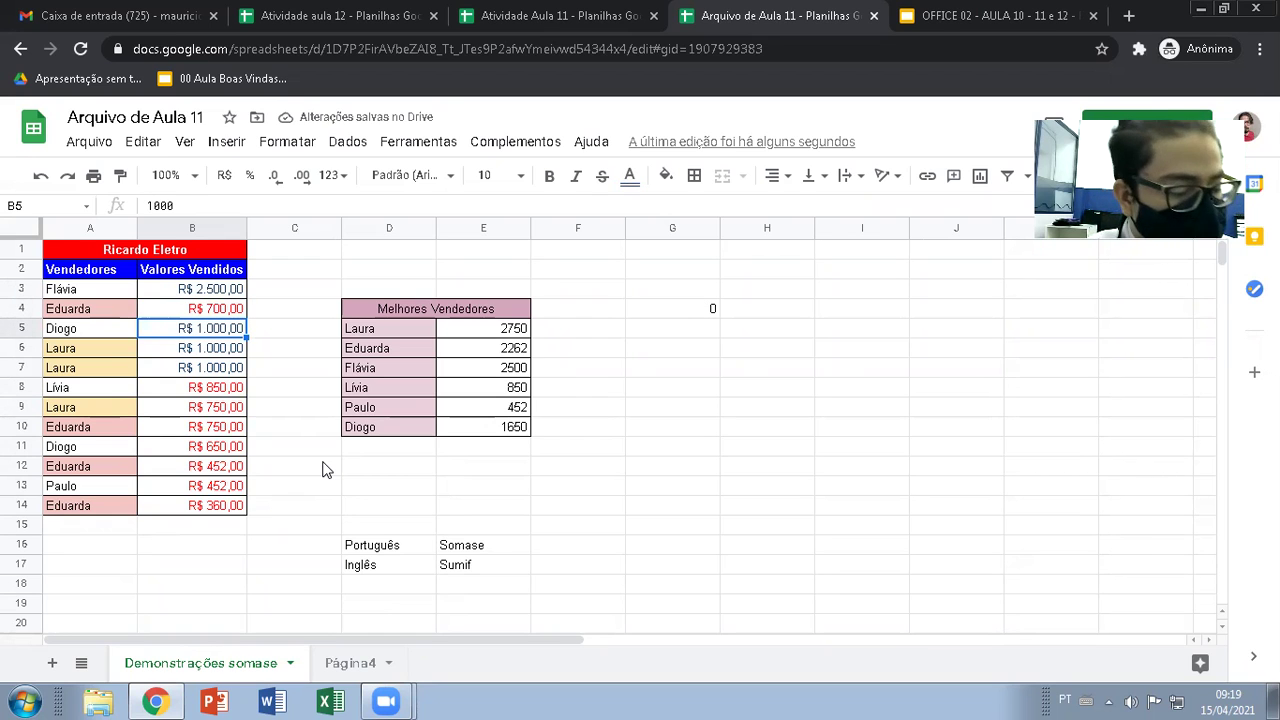
{"action": "key", "text": "ctrl+z"}
{"action": "key", "text": "ctrl+z"}
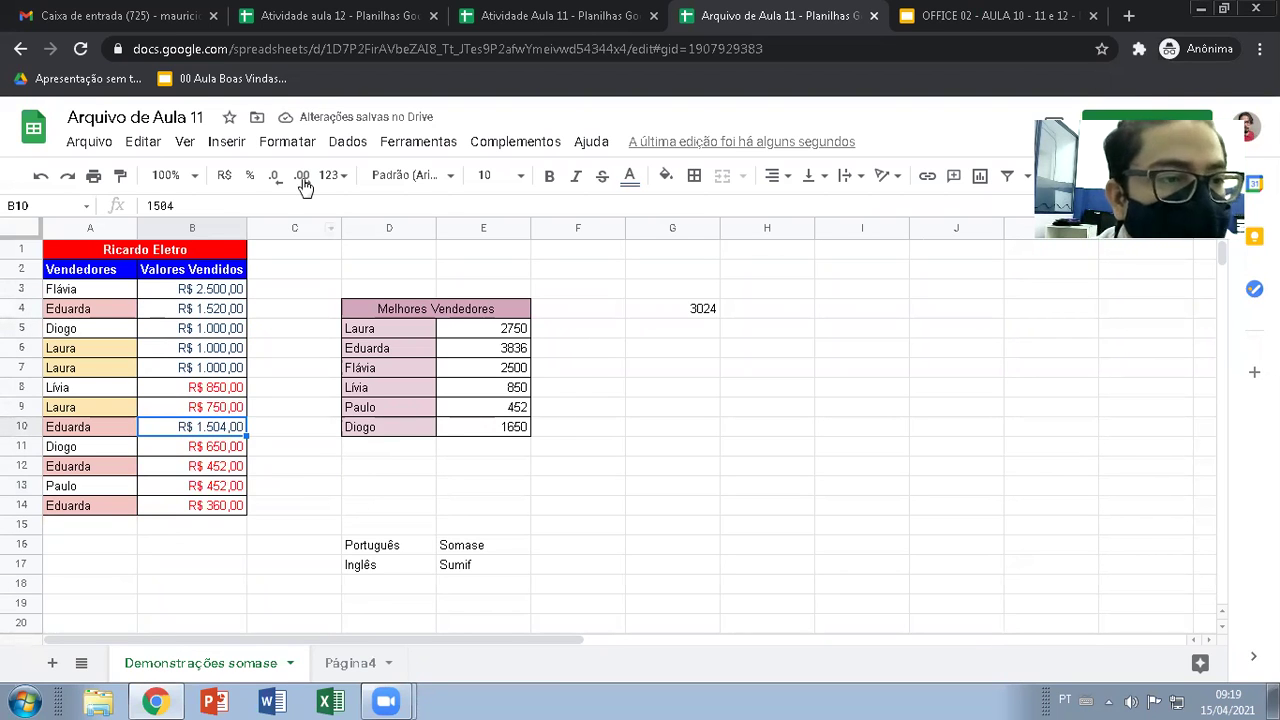
Switch to the OFFICE 02 presentation and start the slideshow at the Função Somases (Sumifs) slide.
{"action": "left_click", "coordinate": [958, 12]}
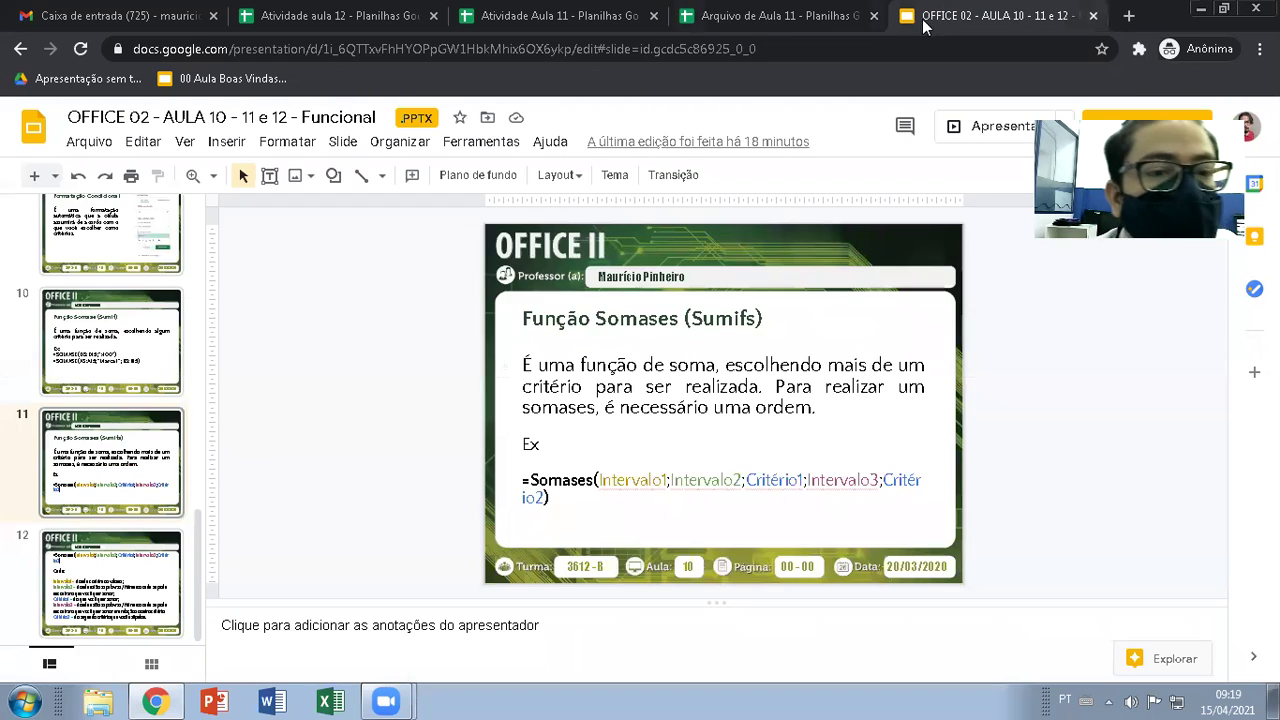
{"action": "left_click", "coordinate": [985, 128]}
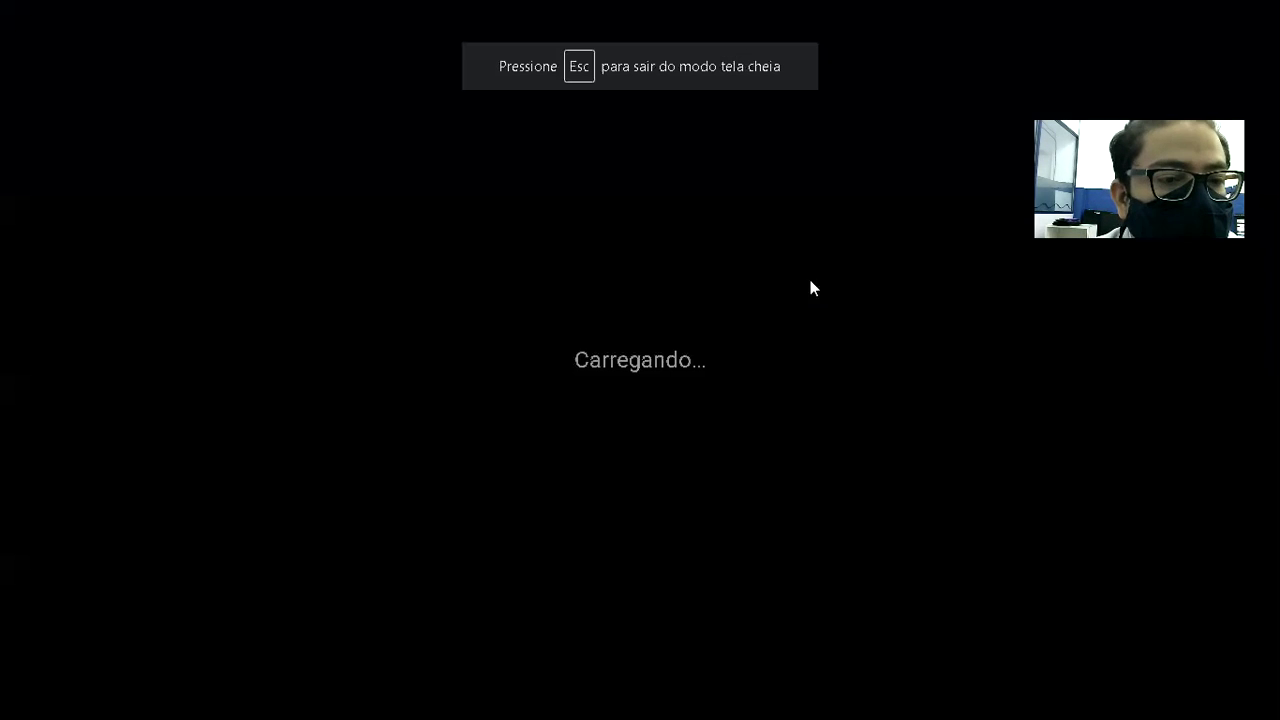
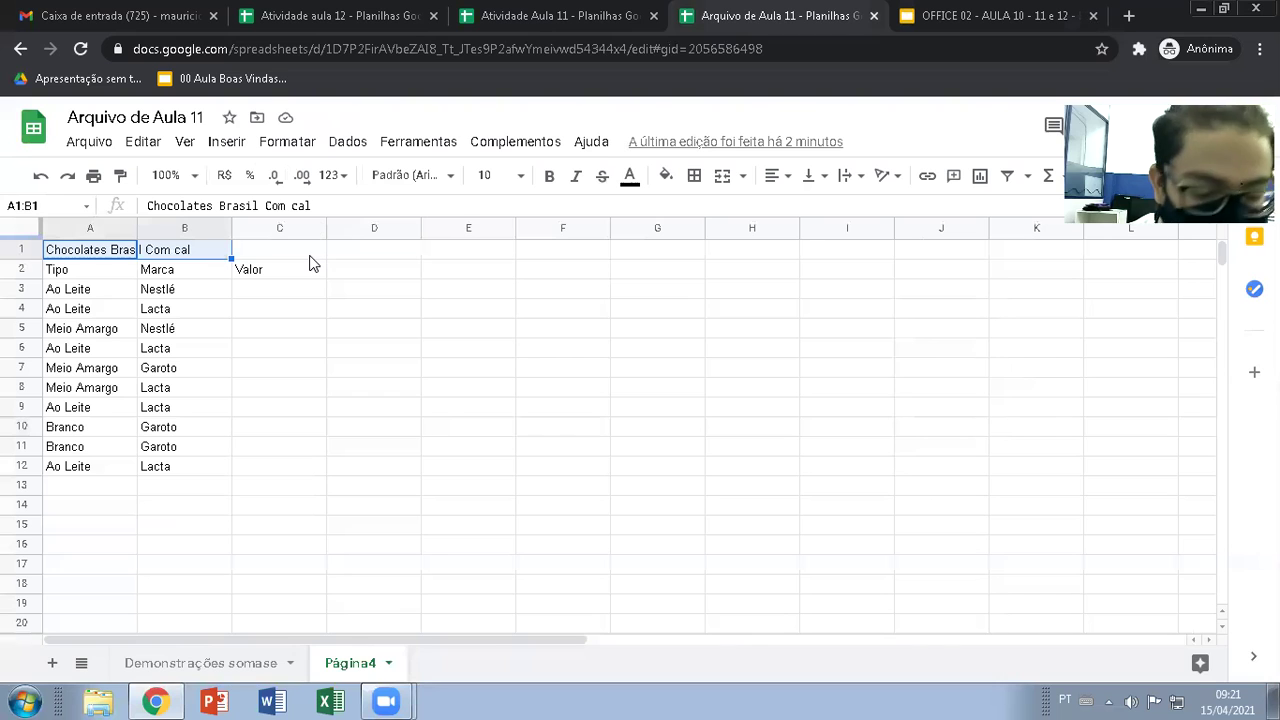
Merge the title cells A1:C1 of the chocolates table on the Página4 sheet.
{"action": "left_click_drag", "start_coordinate": [309, 256], "coordinate": [392, 261]}
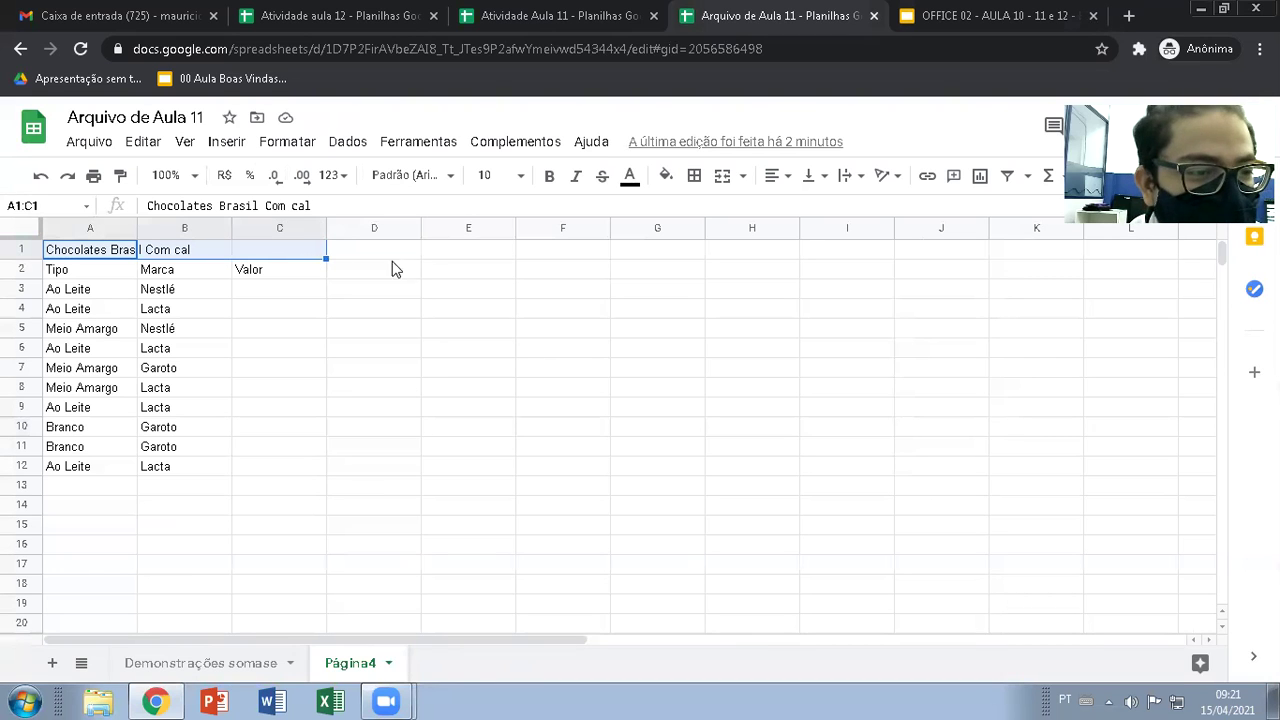
{"action": "left_click", "coordinate": [723, 176]}
{"action": "left_click", "coordinate": [563, 292]}
Centre and bold the chocolates table's title and header row in A1:C2.
{"action": "left_click_drag", "start_coordinate": [105, 272], "coordinate": [300, 250]}
{"action": "left_click", "coordinate": [771, 178]}
{"action": "left_click", "coordinate": [795, 207]}
{"action": "key", "text": "ctrl+b"}
{"action": "left_click", "coordinate": [575, 288]}
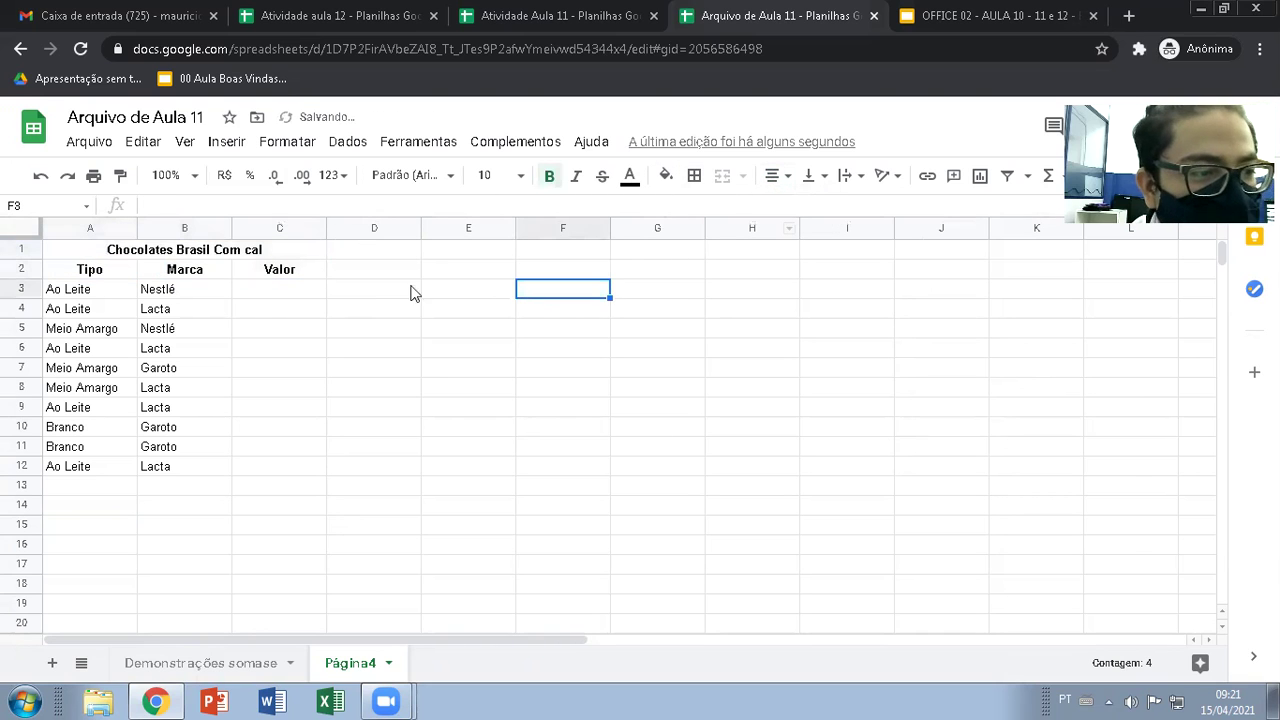
Fill the Valor column from C3 to C7 with 6,5; 7,5; 6; 7,5 and 5,85.
{"action": "left_click", "coordinate": [190, 178]}
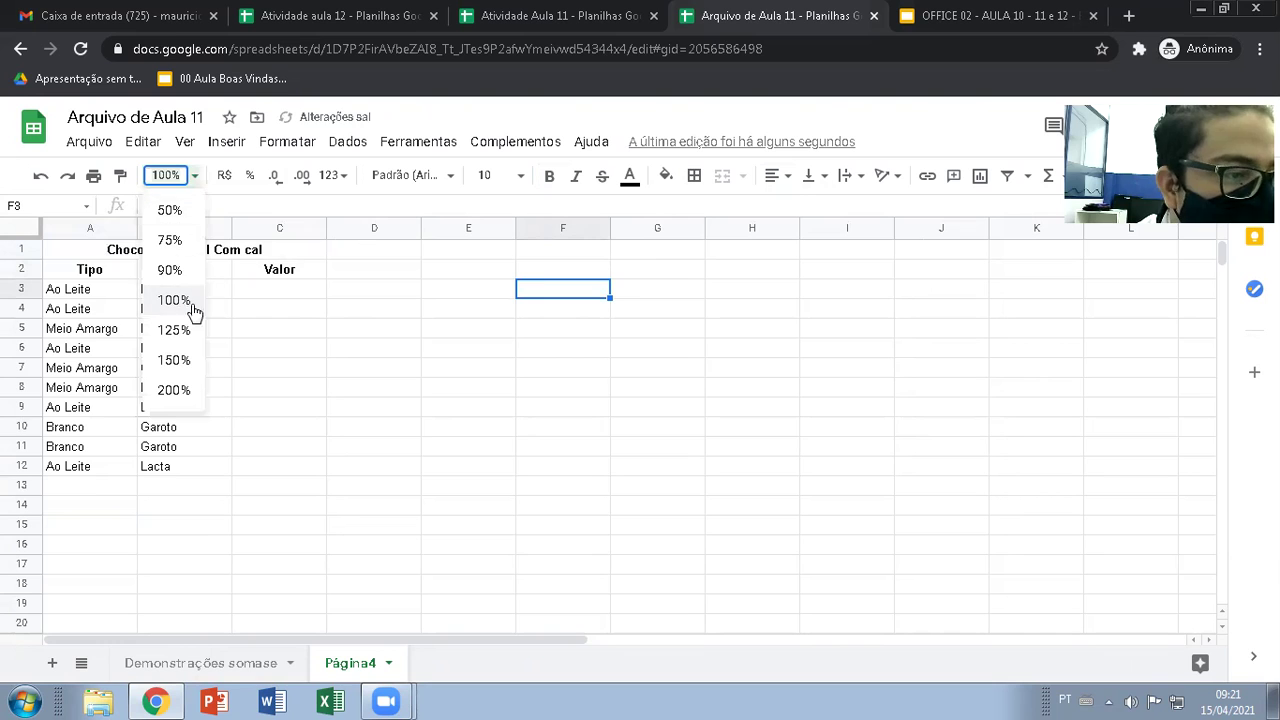
{"action": "left_click", "coordinate": [177, 331]}
{"action": "left_click", "coordinate": [349, 357]}
{"action": "left_click", "coordinate": [341, 313]}
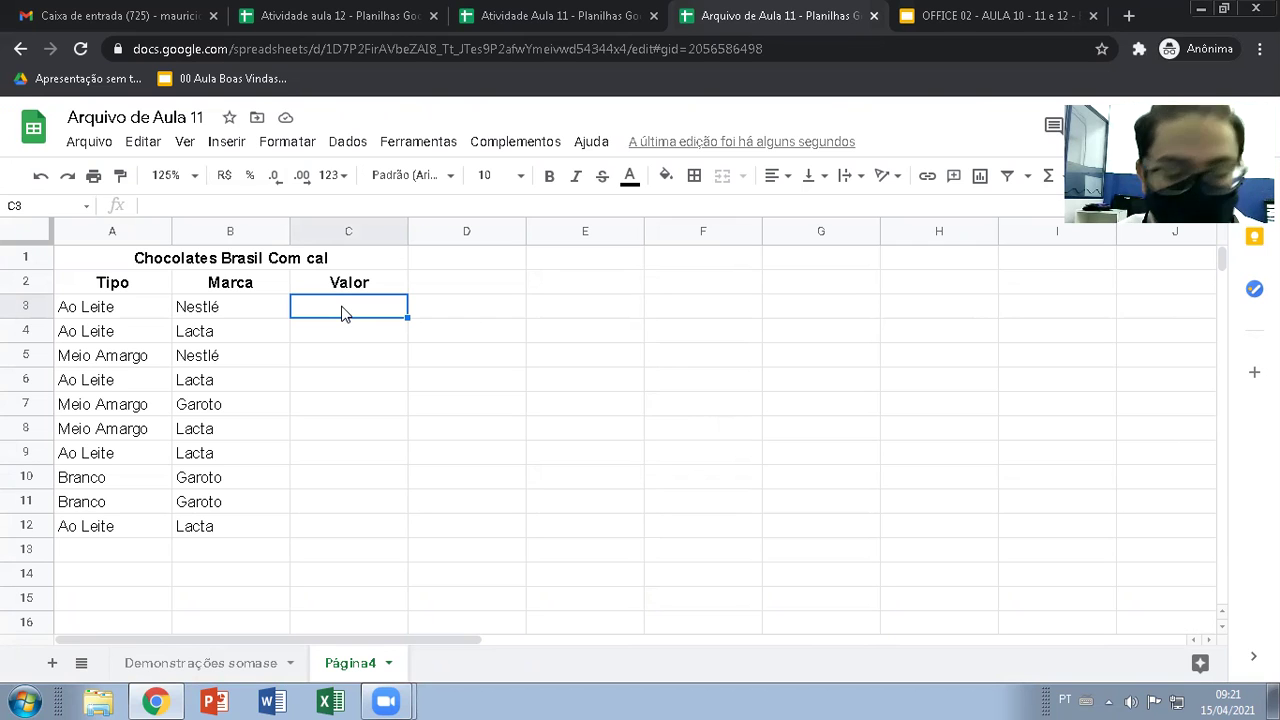
{"action": "type", "text": "6,5"}
{"action": "key", "text": "Return"}
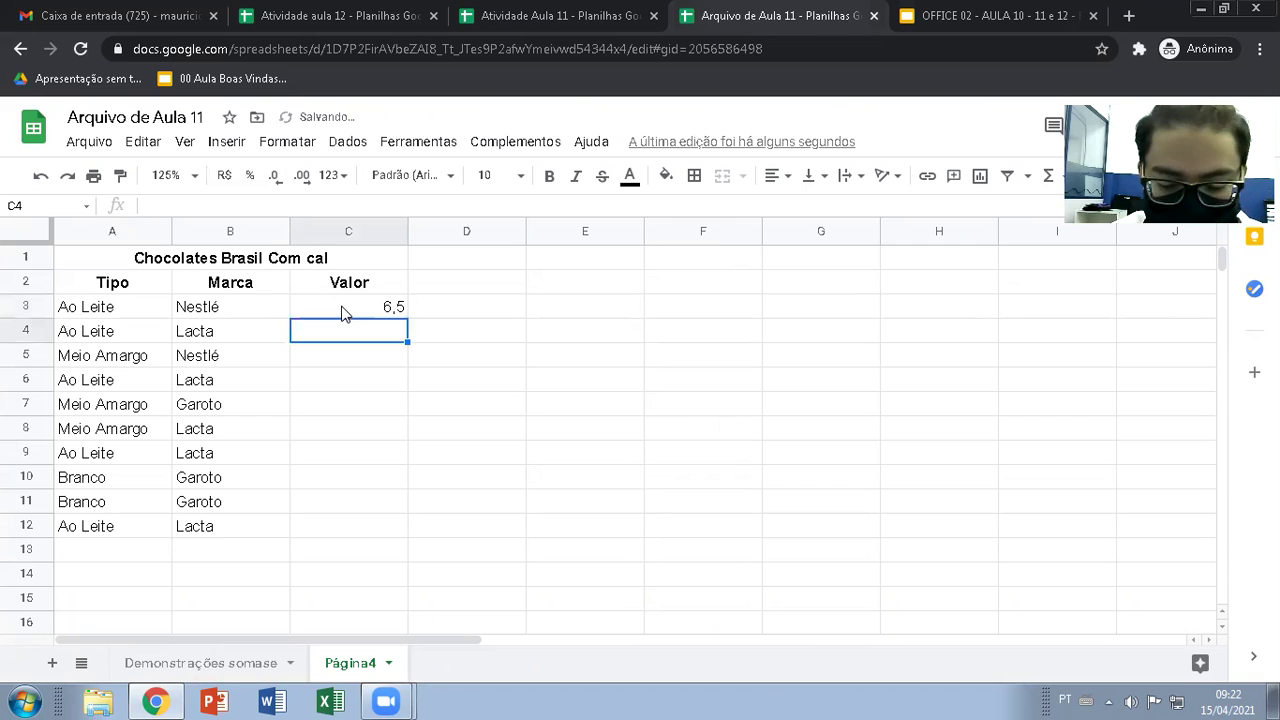
{"action": "type", "text": "7,5"}
{"action": "key", "text": "Return"}
{"action": "type", "text": "6"}
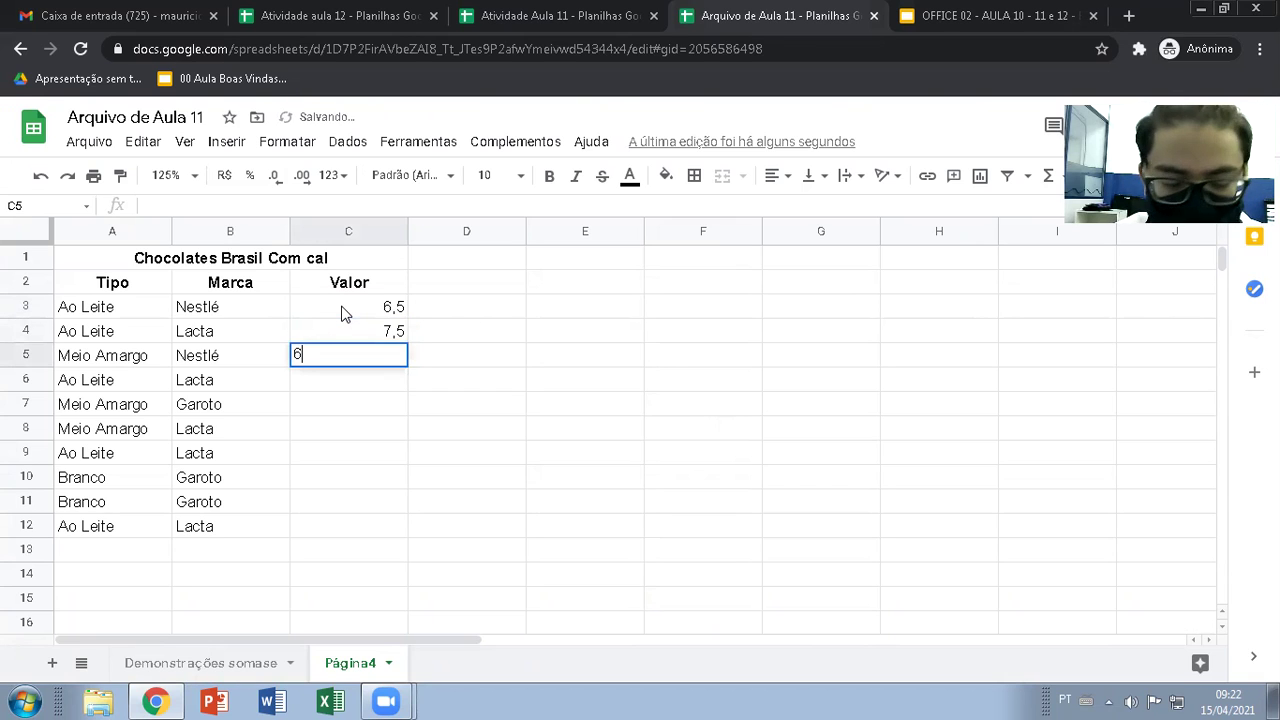
{"action": "key", "text": "Return"}
{"action": "type", "text": "7,5"}
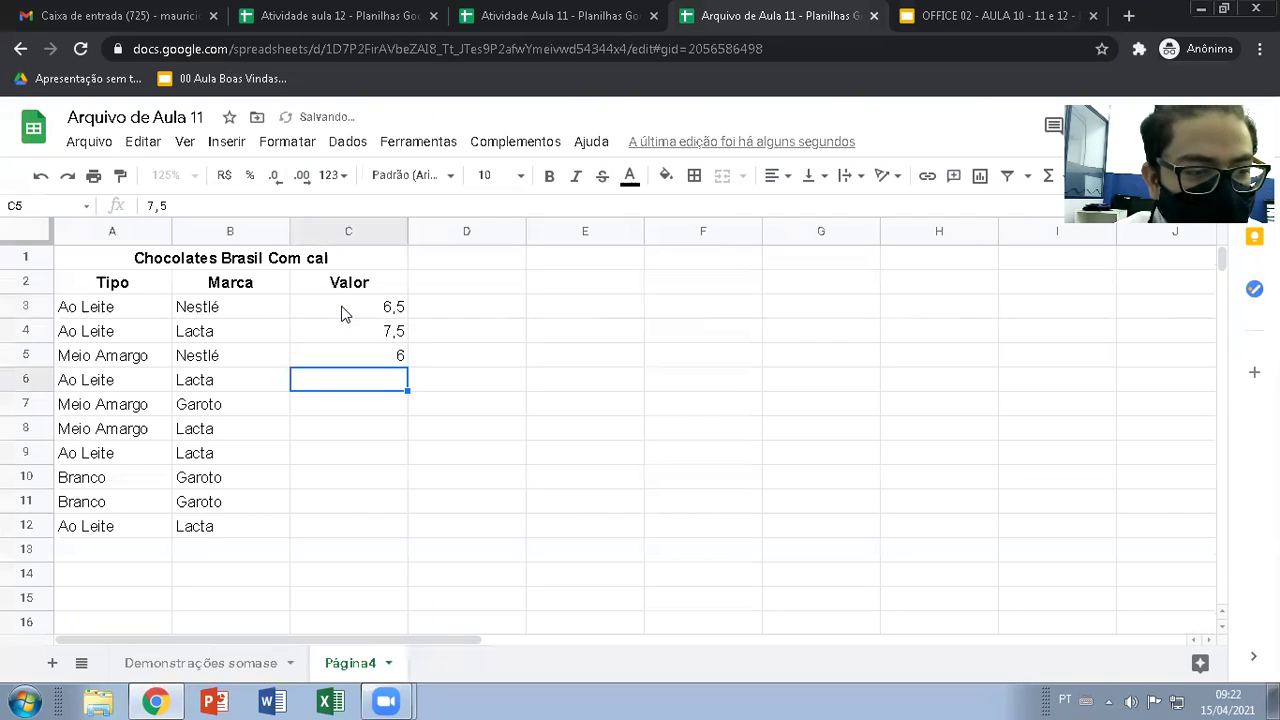
{"action": "key", "text": "Return"}
{"action": "type", "text": "5,85"}
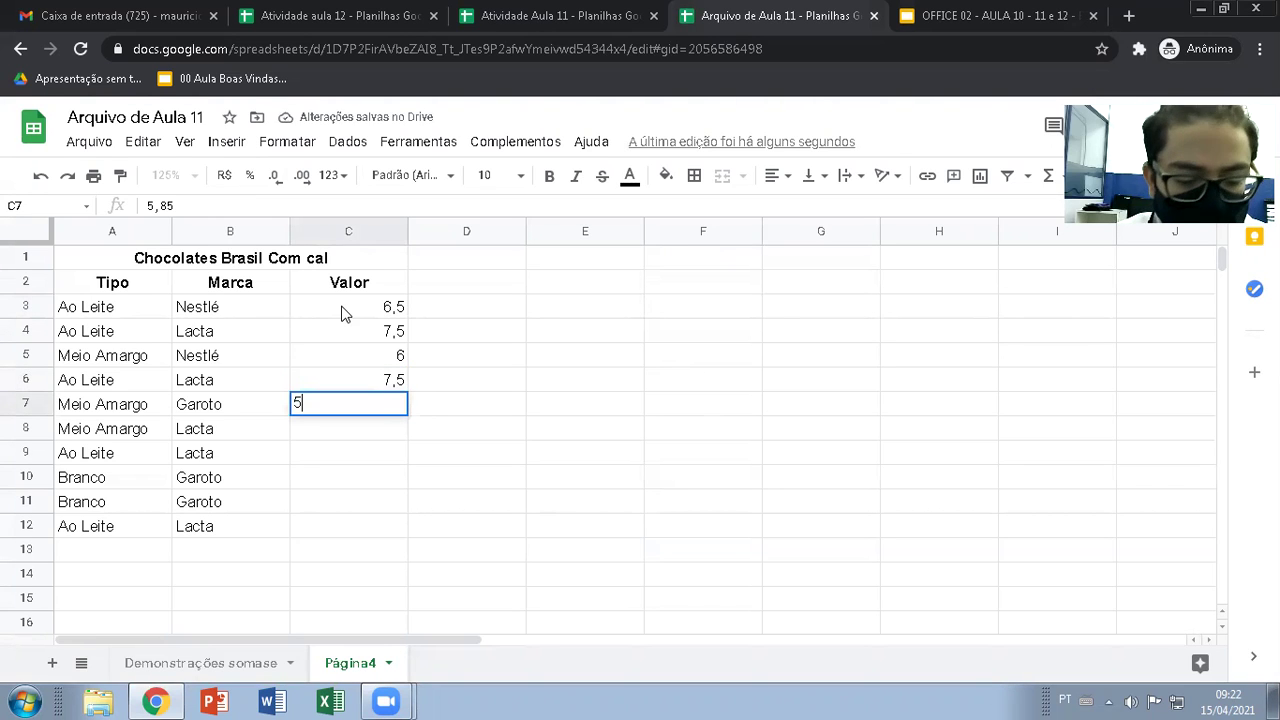
{"action": "key", "text": "Return"}
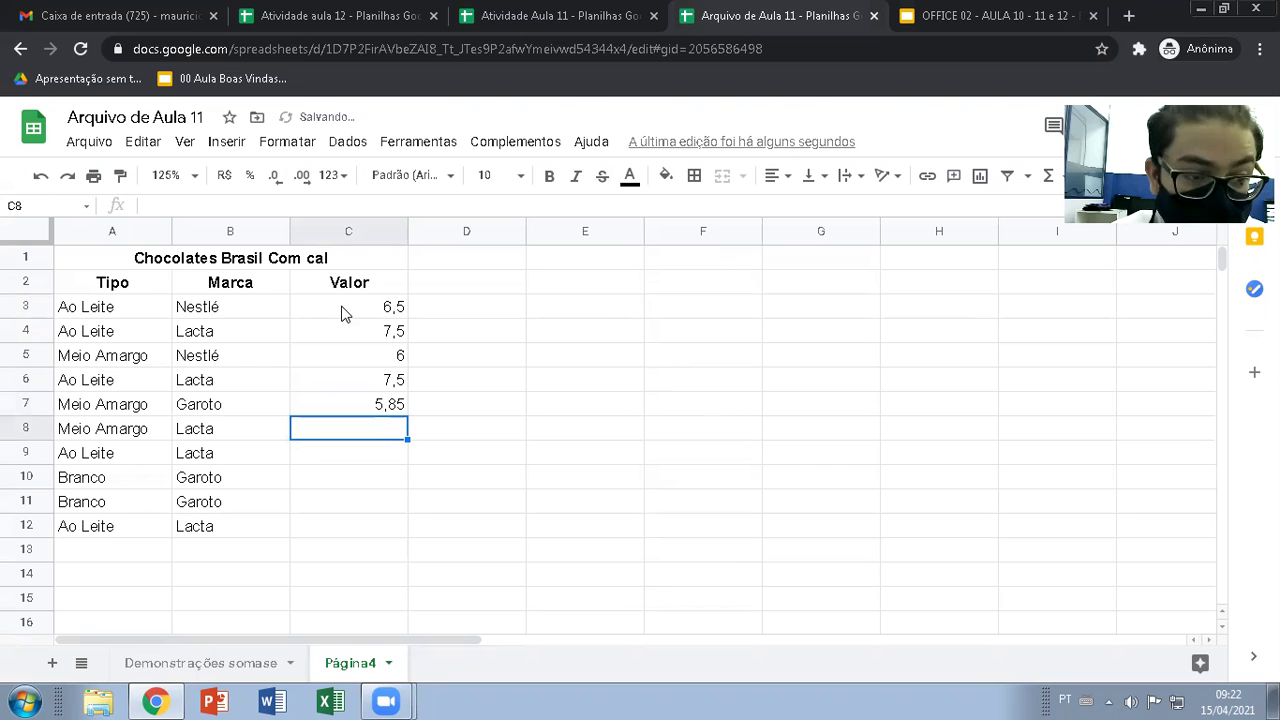
Fill the rest of the Valor column from C8 to C12 with 8; 7,5; 6,5; 10 and 9.
{"action": "type", "text": "8"}
{"action": "key", "text": "Return"}
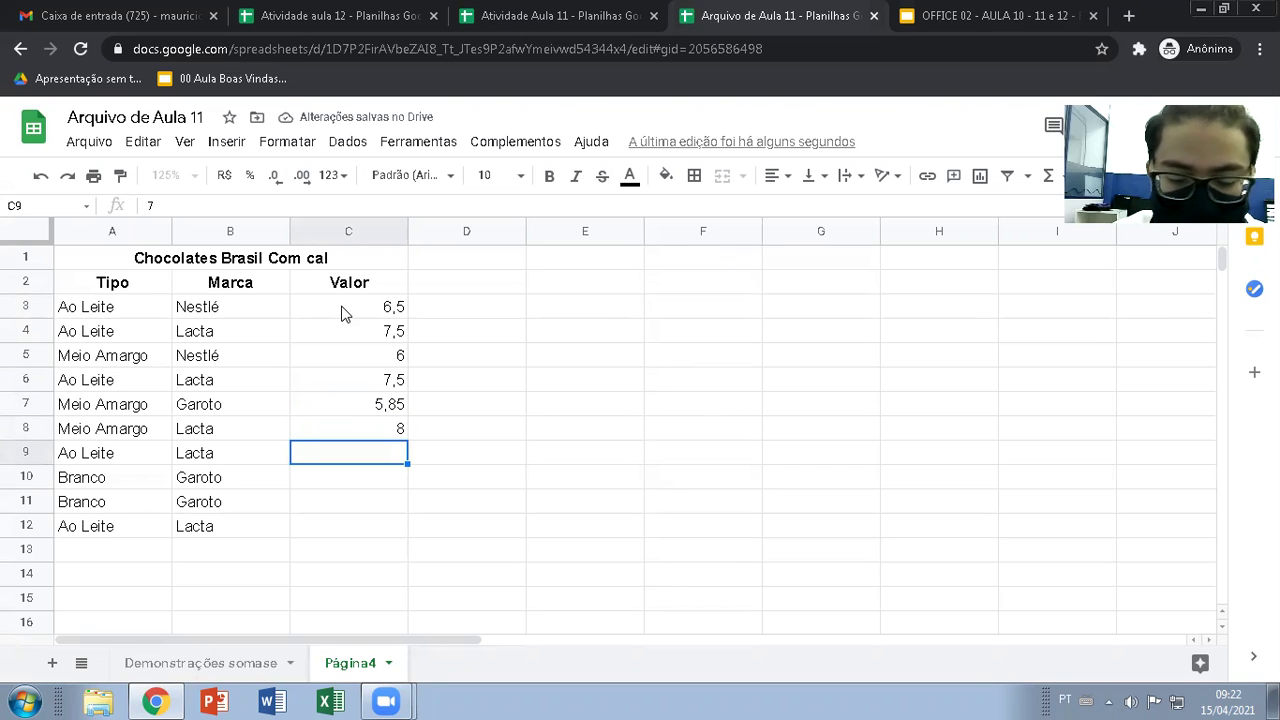
{"action": "type", "text": "7,5"}
{"action": "key", "text": "Return"}
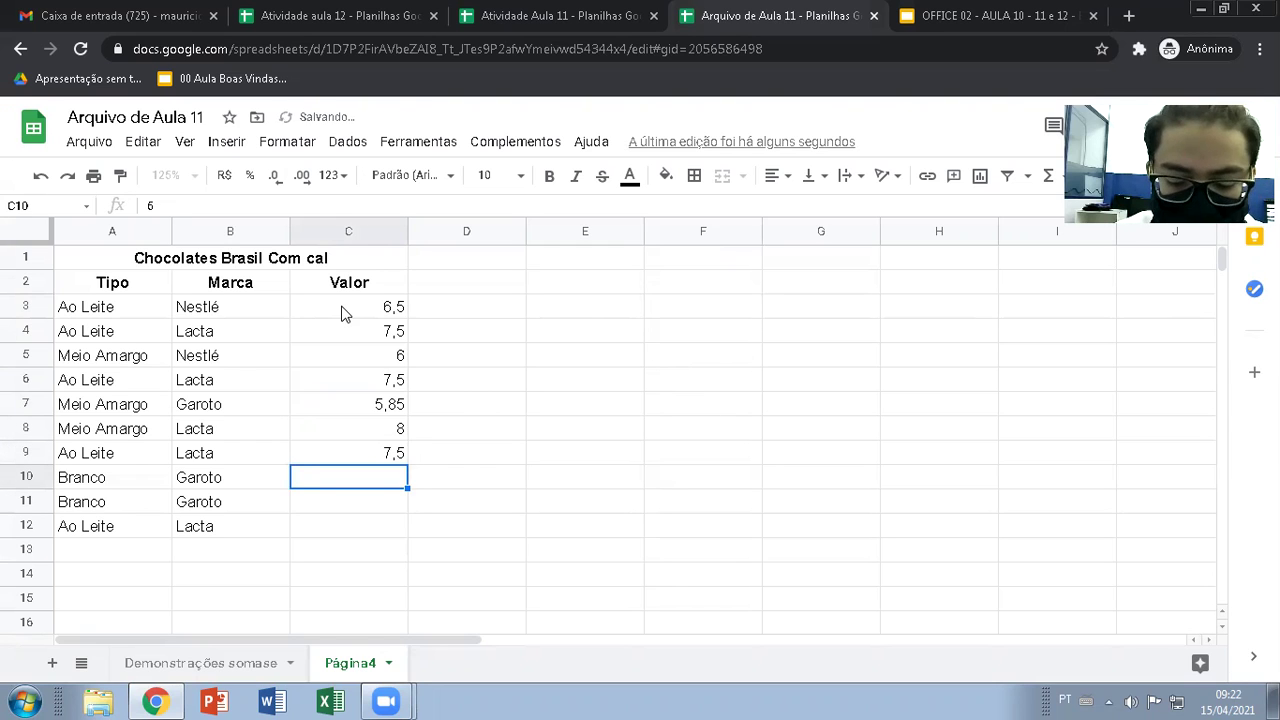
{"action": "type", "text": "6,5"}
{"action": "key", "text": "Return"}
{"action": "type", "text": "10"}
{"action": "key", "text": "Return"}
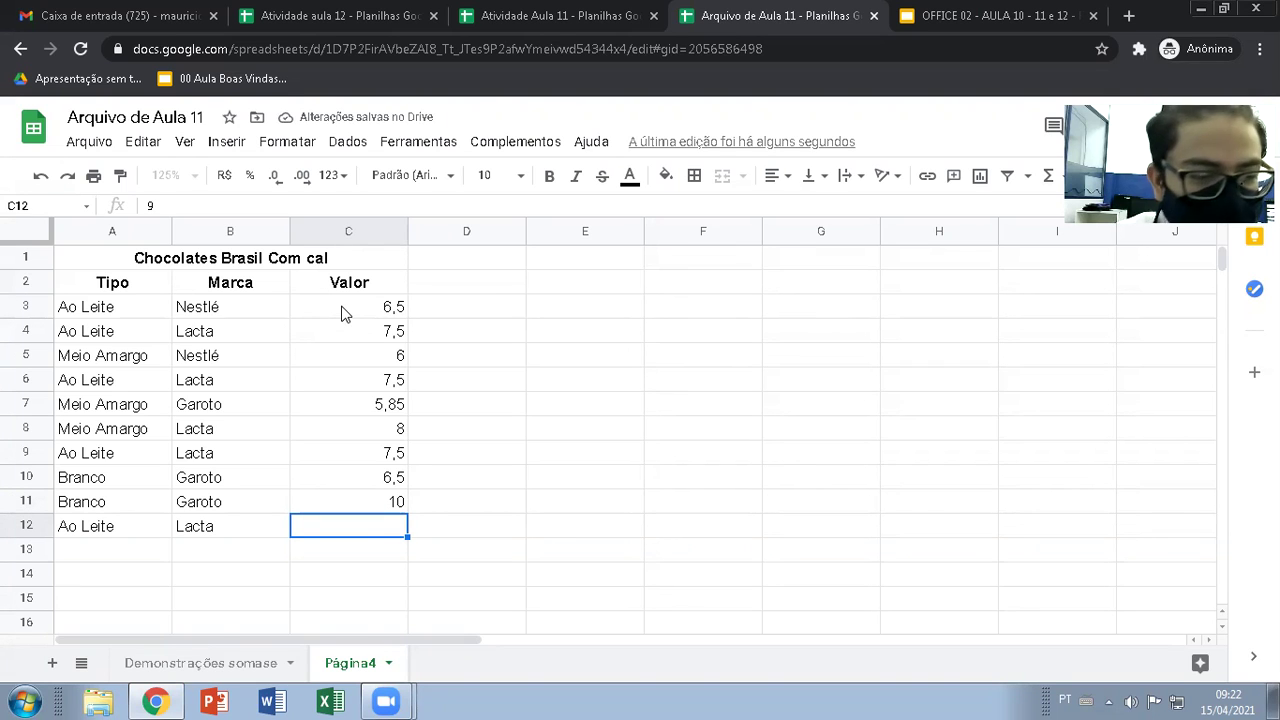
{"action": "type", "text": "9"}
{"action": "key", "text": "Return"}
Format the values in C3:C12 as R$ currency.
{"action": "left_click_drag", "start_coordinate": [341, 310], "coordinate": [351, 526]}
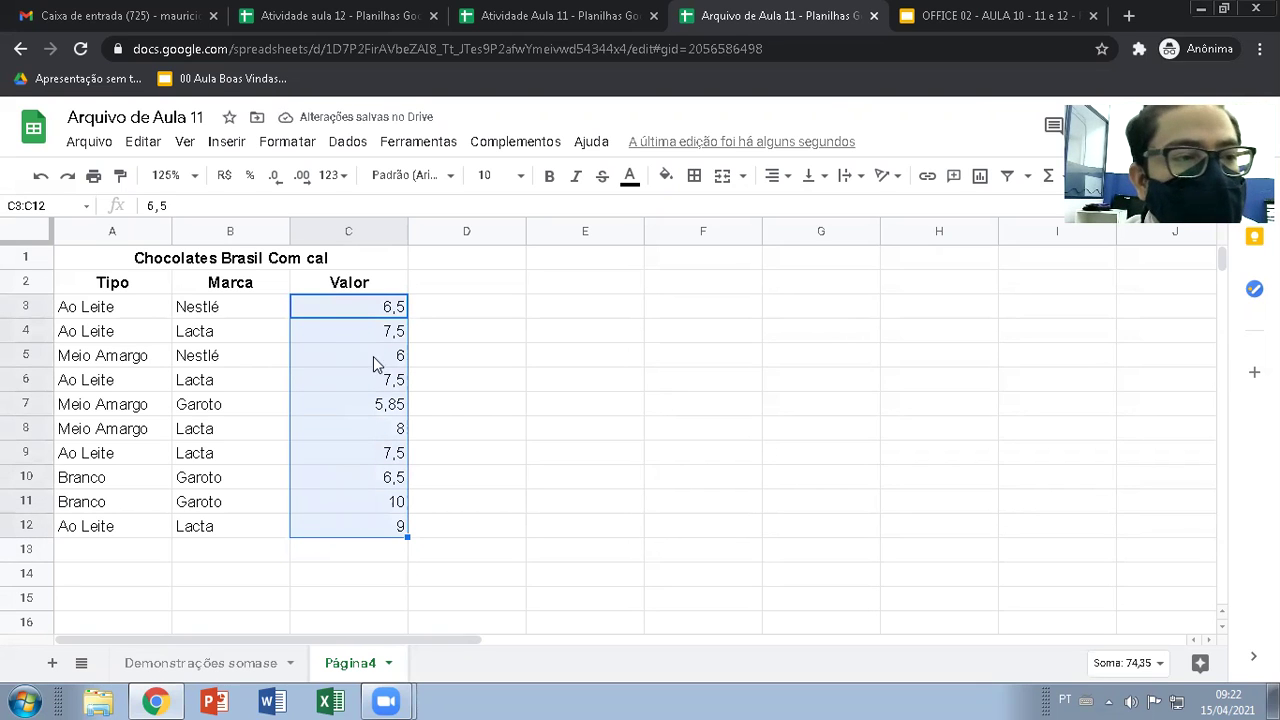
{"action": "left_click", "coordinate": [225, 176]}
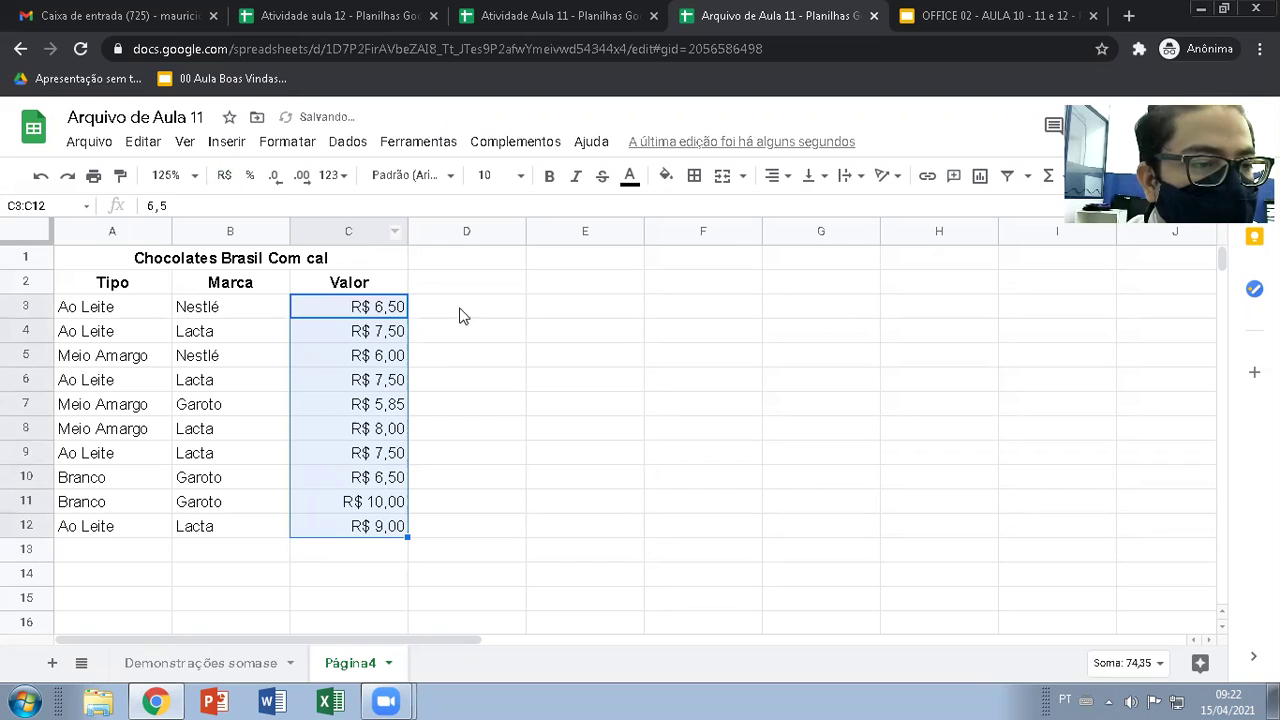
{"action": "left_click", "coordinate": [499, 362]}
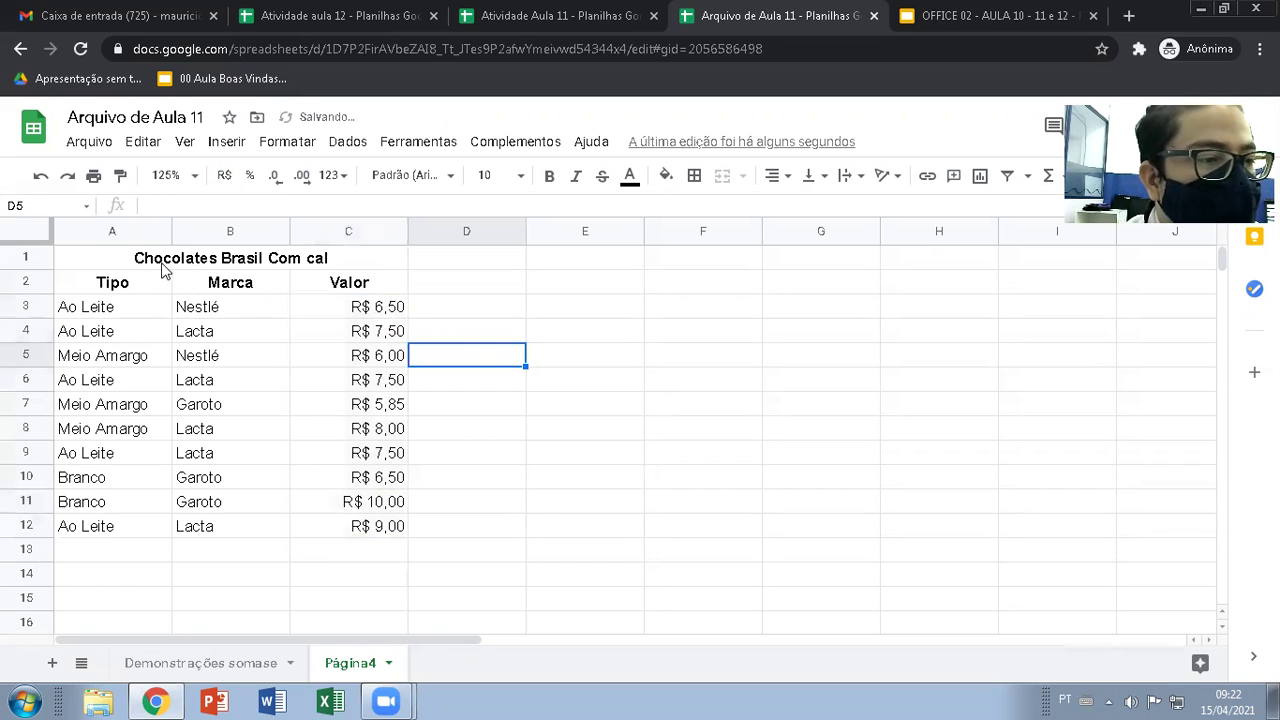
Apply all borders to the chocolates table in A1:C12.
{"action": "left_click_drag", "start_coordinate": [197, 262], "coordinate": [287, 537]}
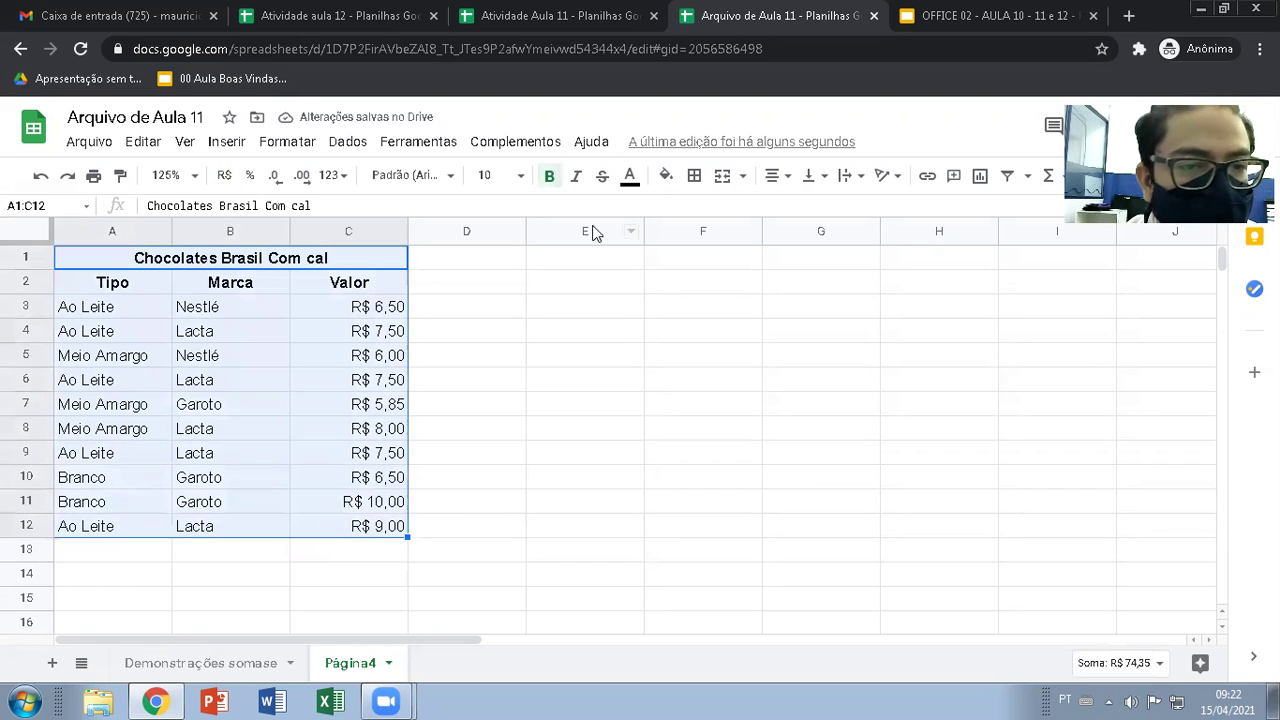
{"action": "left_click", "coordinate": [694, 175]}
{"action": "left_click", "coordinate": [701, 212]}
{"action": "left_click", "coordinate": [557, 362]}
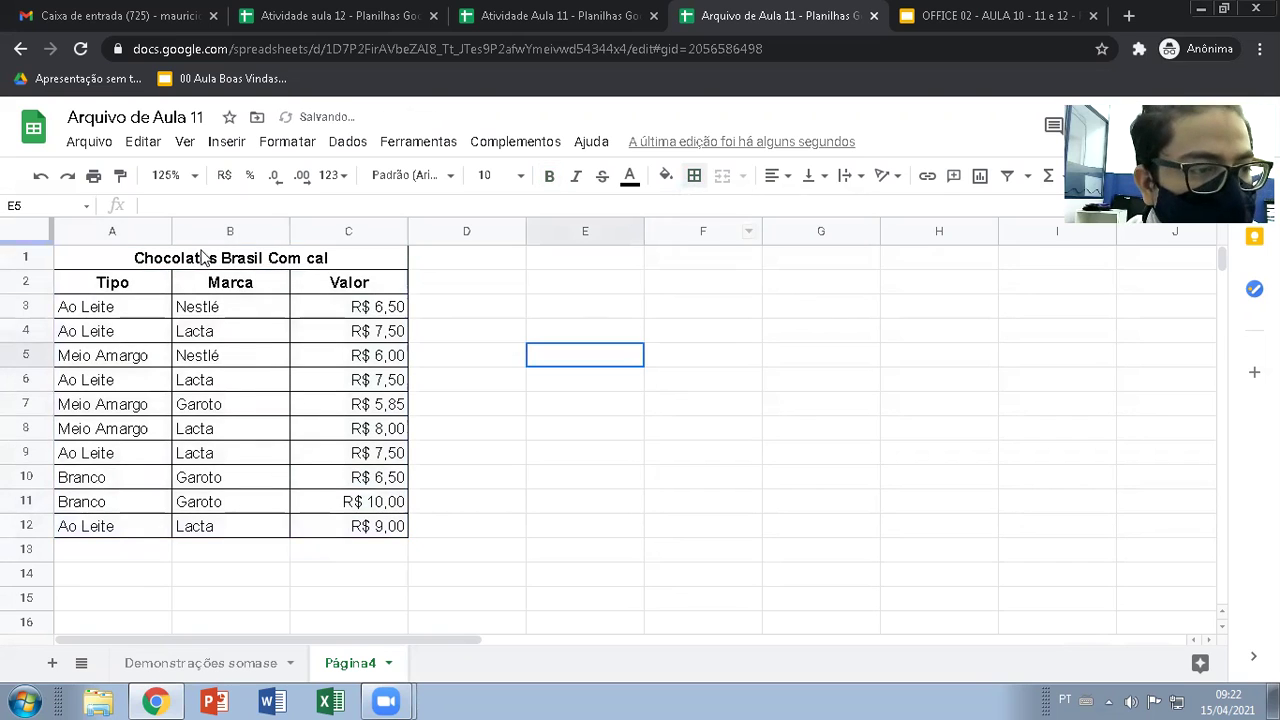
Enter the label "Totais de Chocolates Ao Leite" in E2 and widen column E to fit it.
{"action": "left_click", "coordinate": [570, 286]}
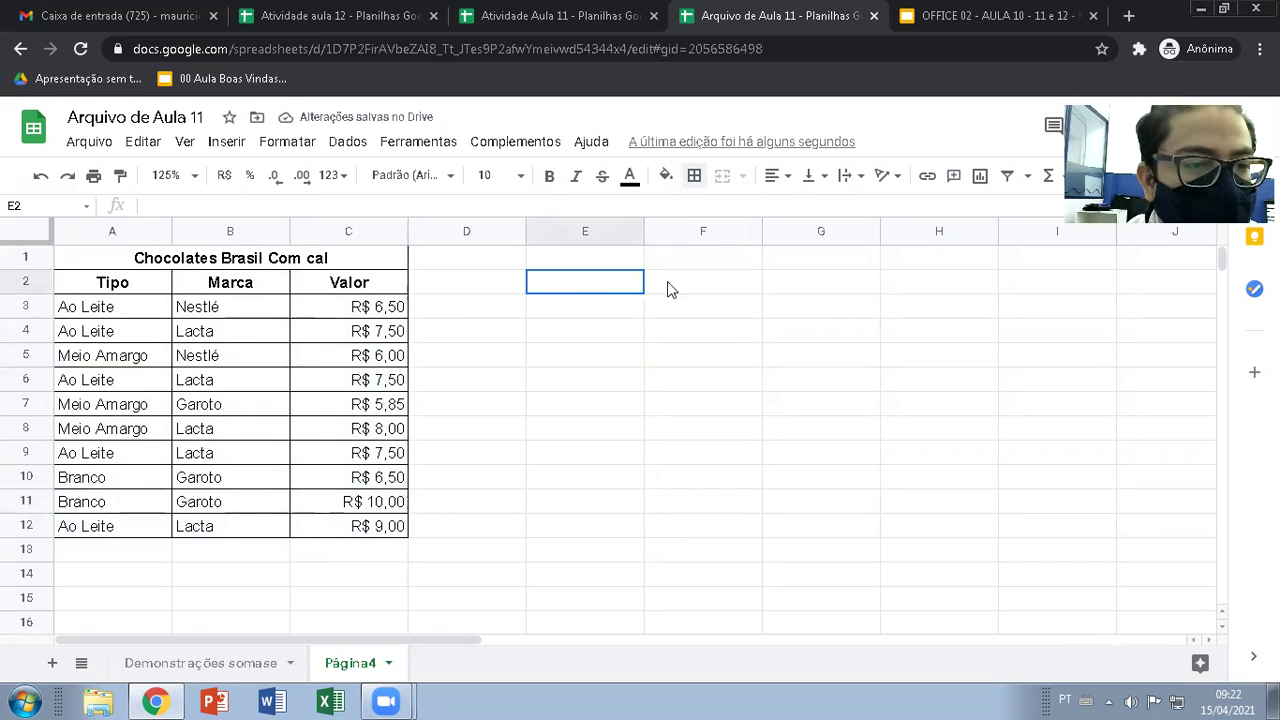
{"action": "type", "text": "Tot"}
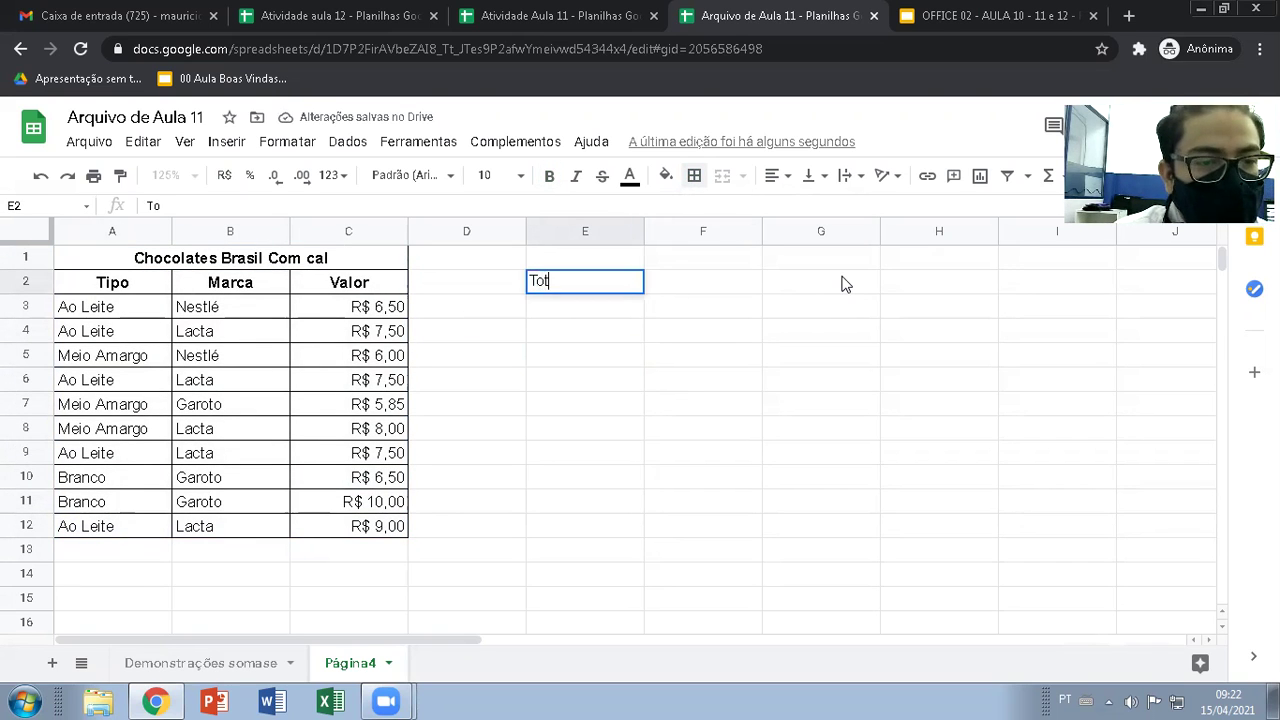
{"action": "type", "text": "ais de Chocolate"}
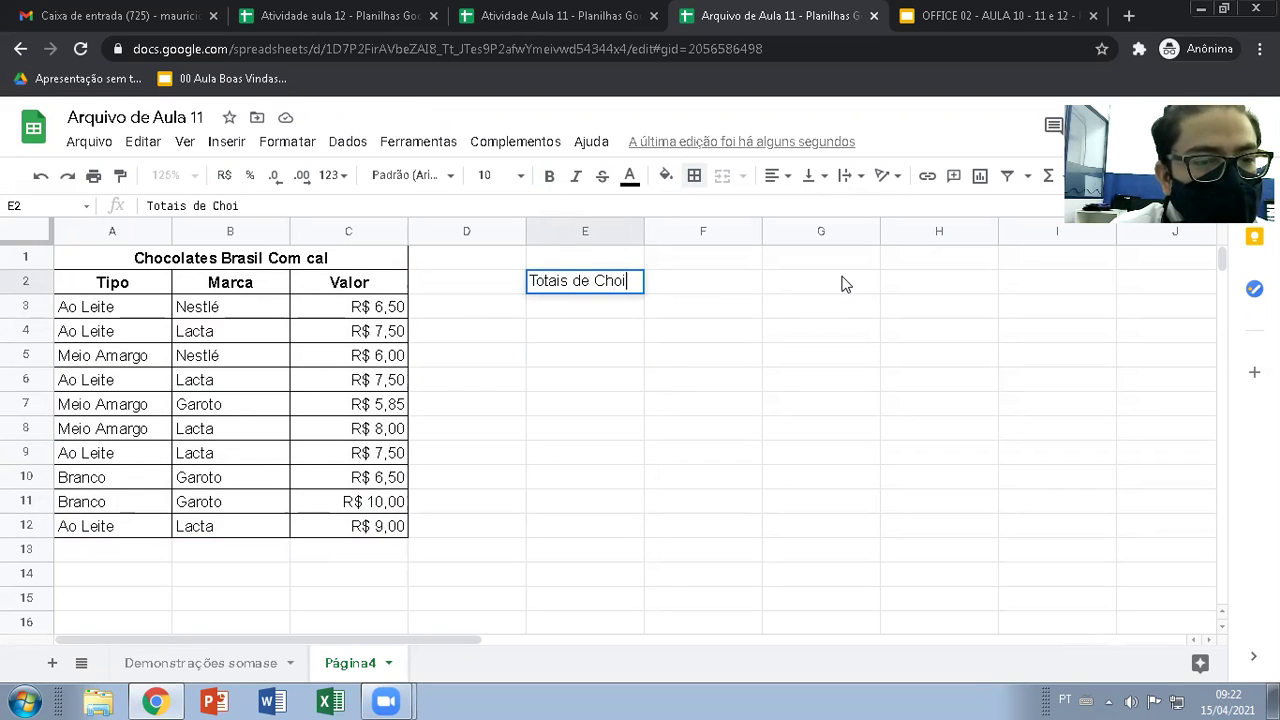
{"action": "type", "text": "s M"}
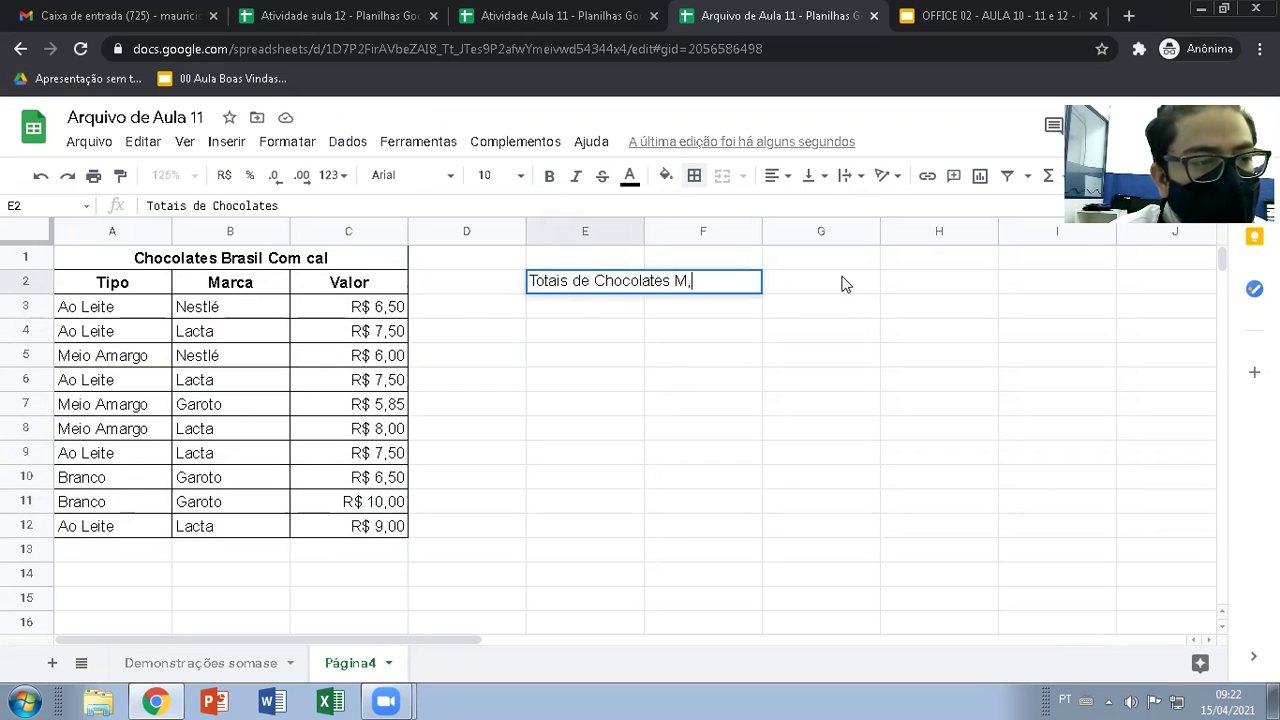
{"action": "key", "text": "BackSpace"}
{"action": "type", "text": "Ao Leite"}
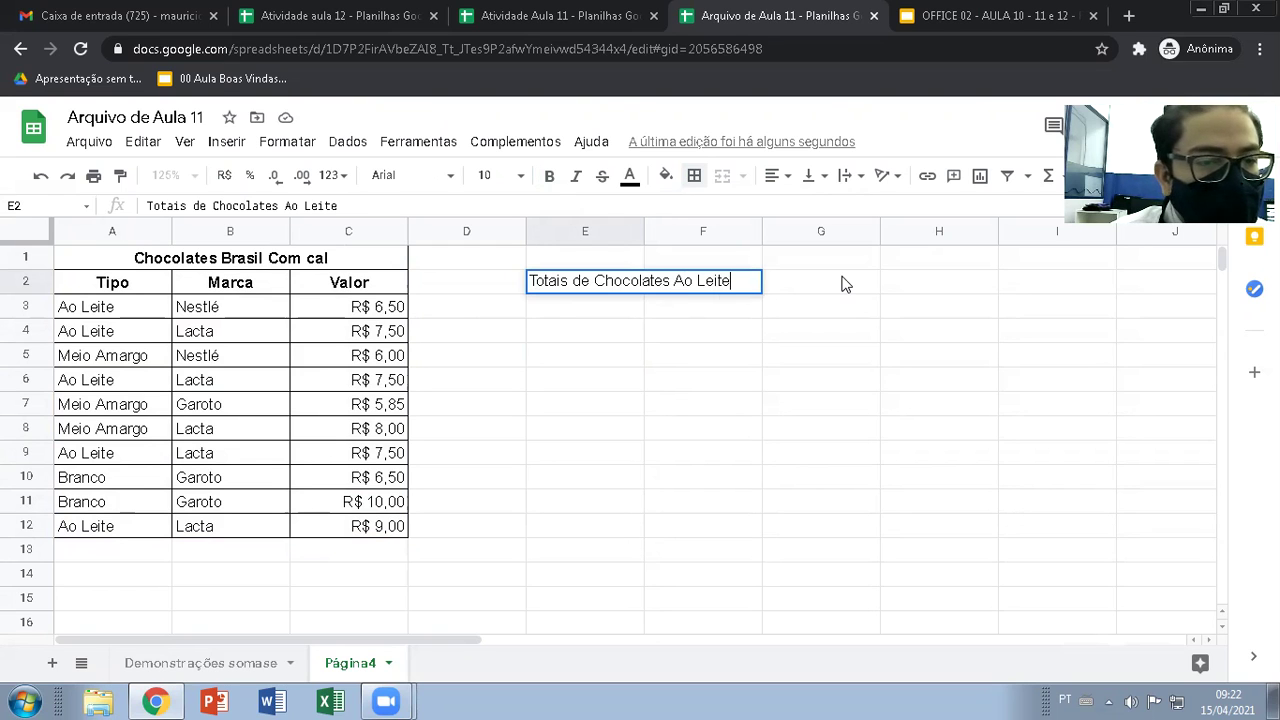
{"action": "key", "text": "Return"}
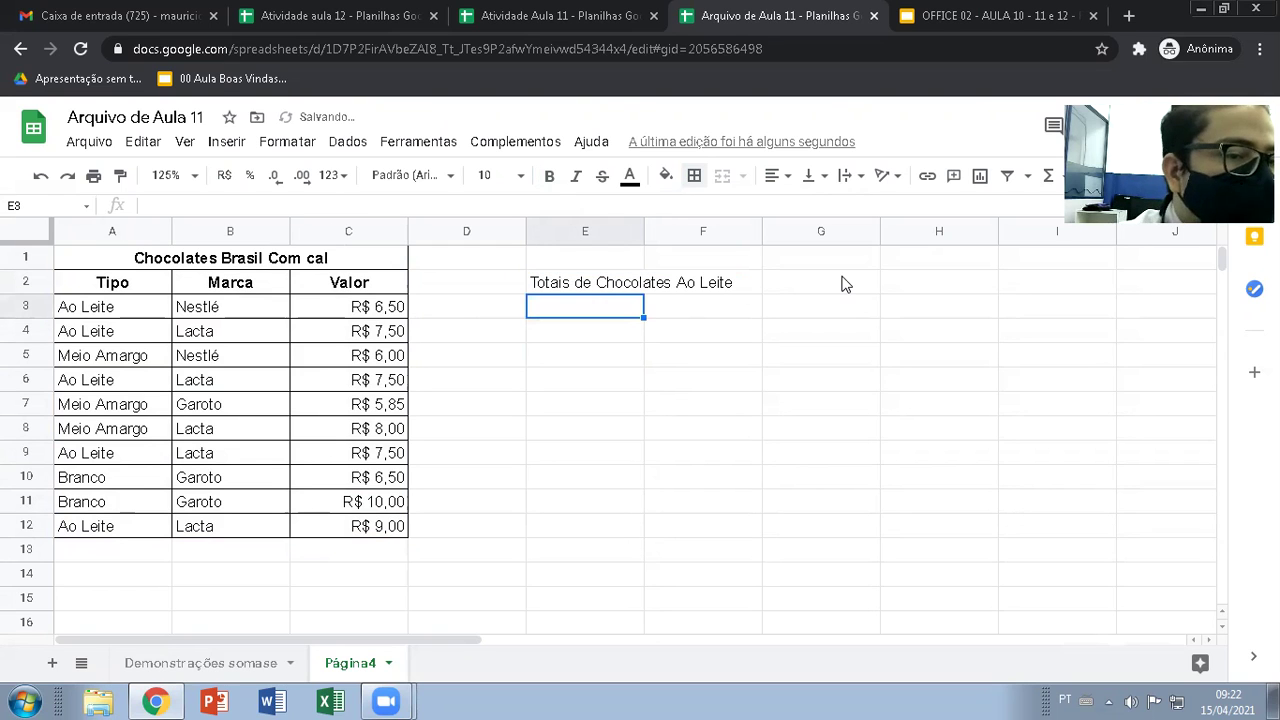
{"action": "left_click_drag", "start_coordinate": [644, 231], "coordinate": [765, 231]}
Add the labels "Totais de Chocolate Meio Amargo" in E3 and "Totais de Chocolate Branco" in E4.
{"action": "type", "text": "Totais de C"}
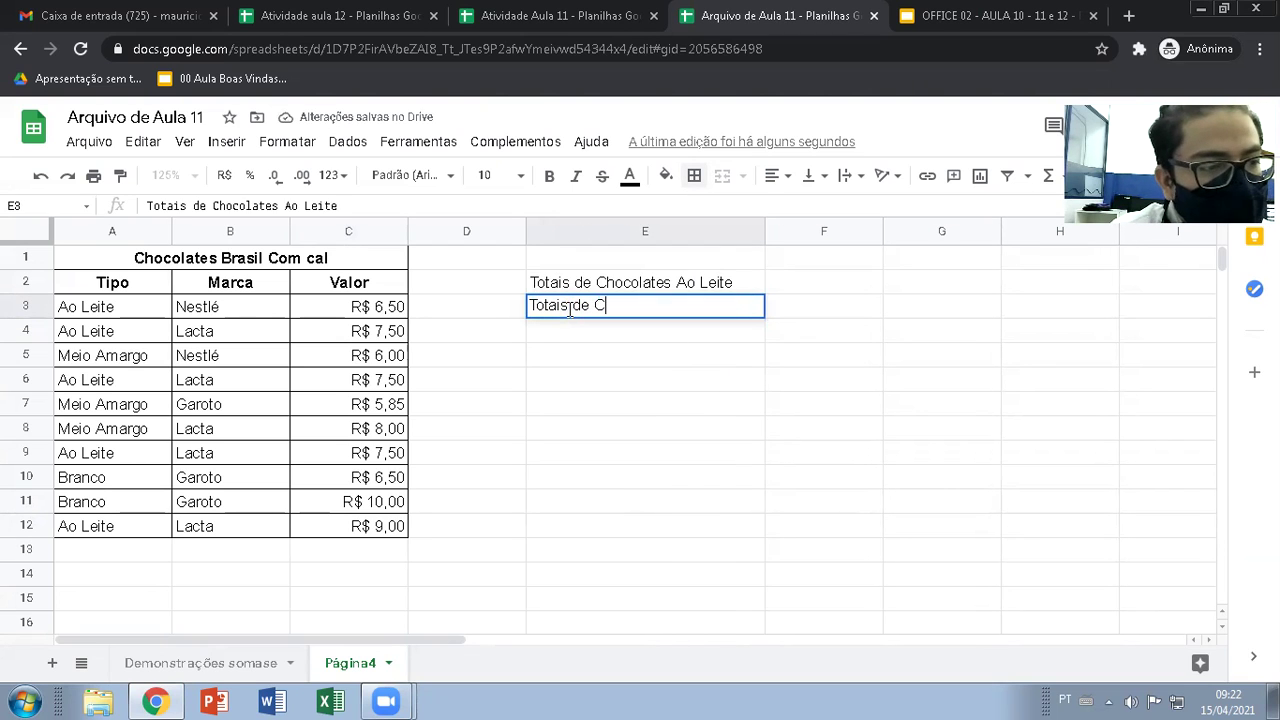
{"action": "type", "text": "hocola"}
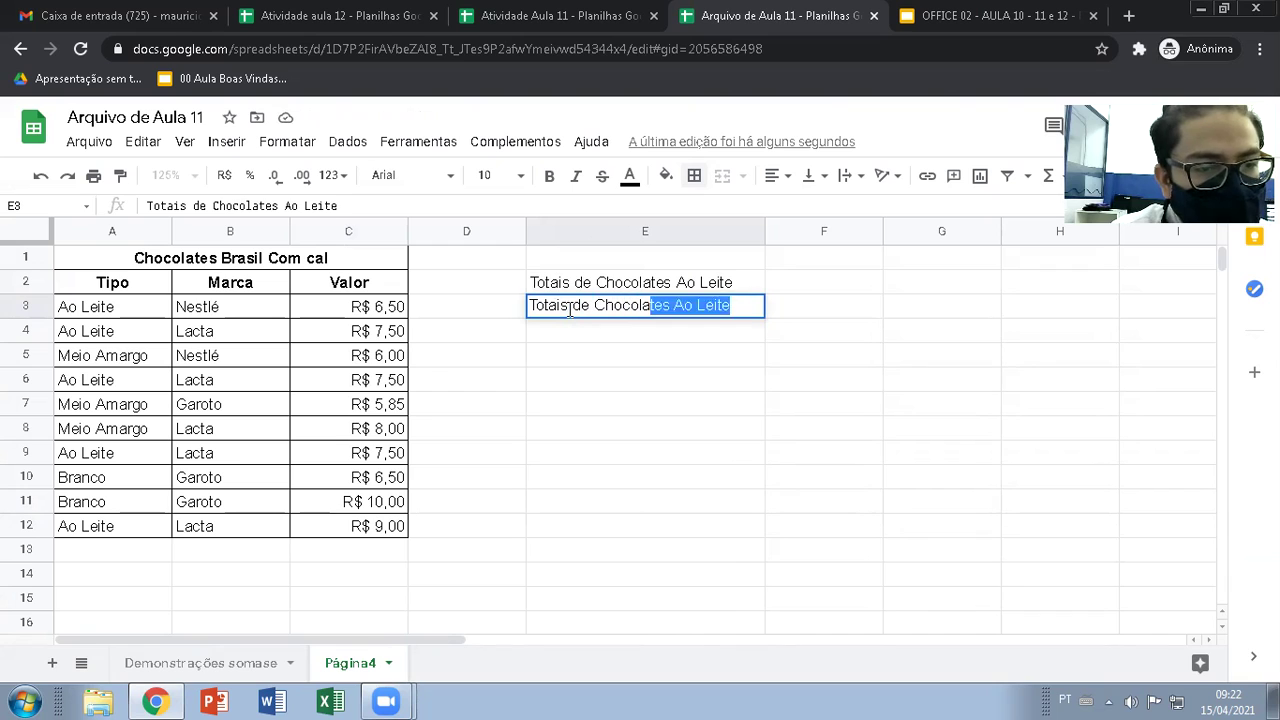
{"action": "type", "text": "te Meio Amargo"}
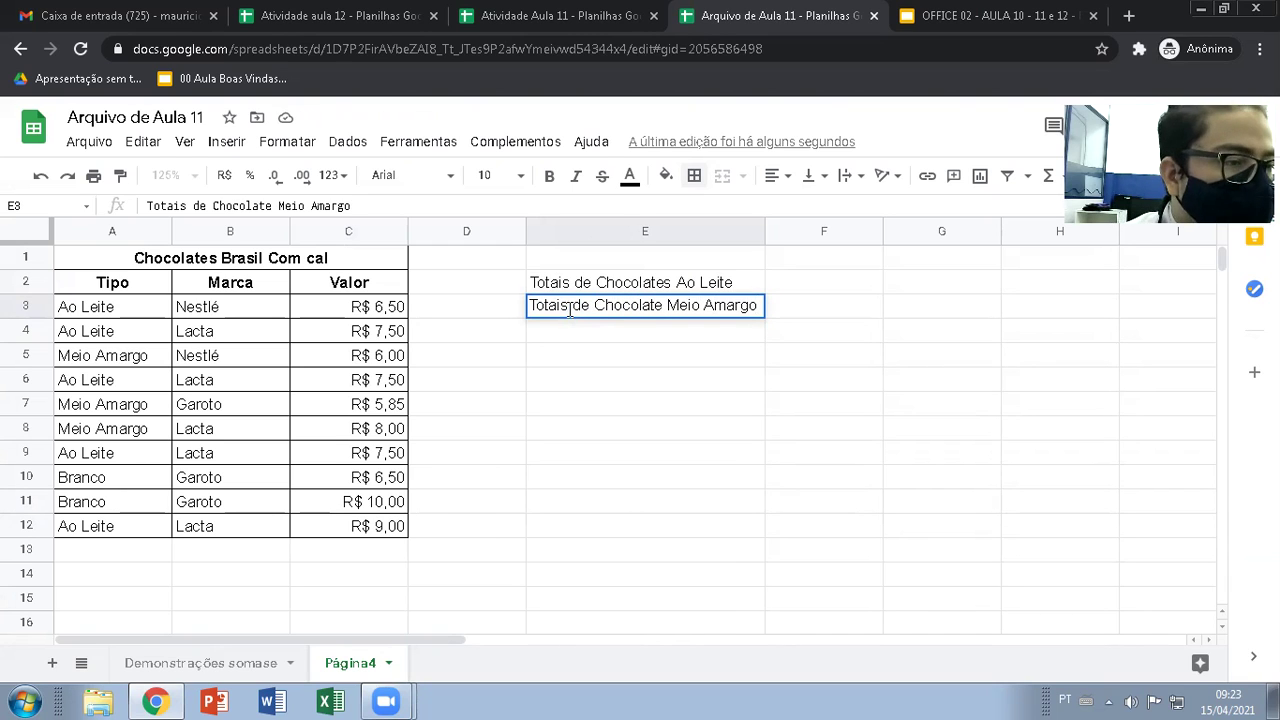
{"action": "key", "text": "Return"}
{"action": "type", "text": "T"}
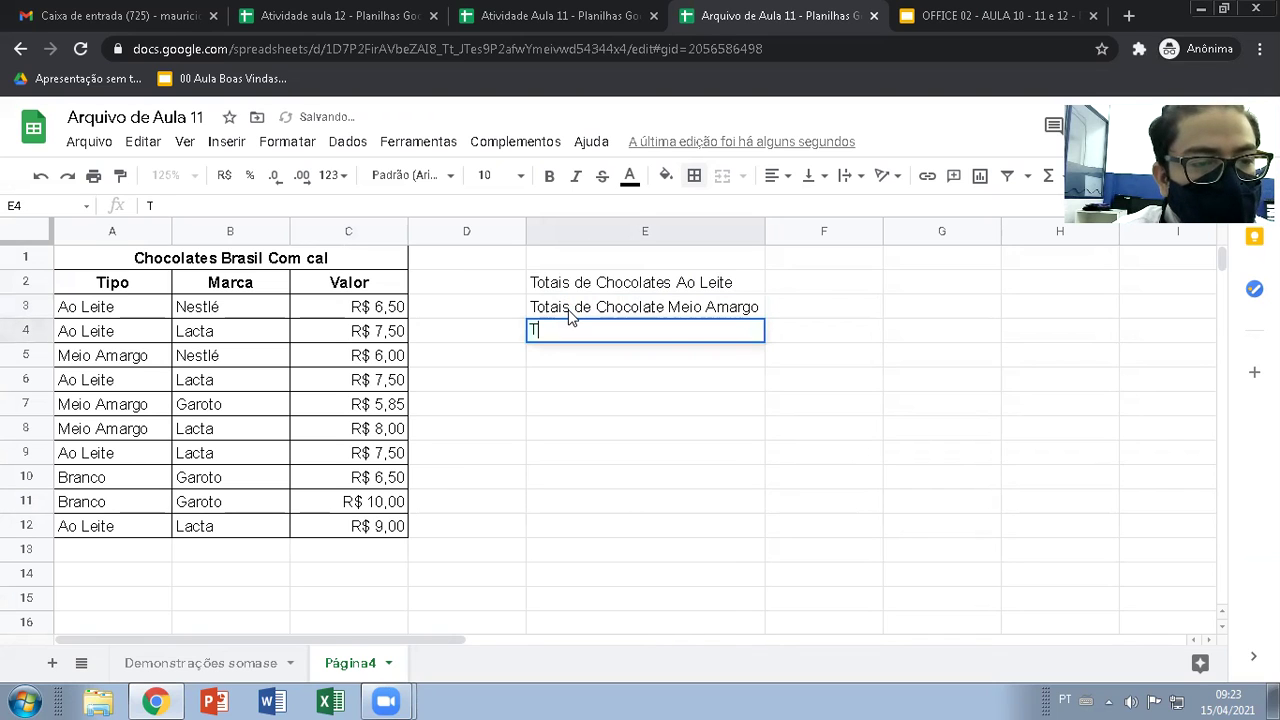
{"action": "type", "text": "otais de Chocolate Branco"}
{"action": "key", "text": "Return"}
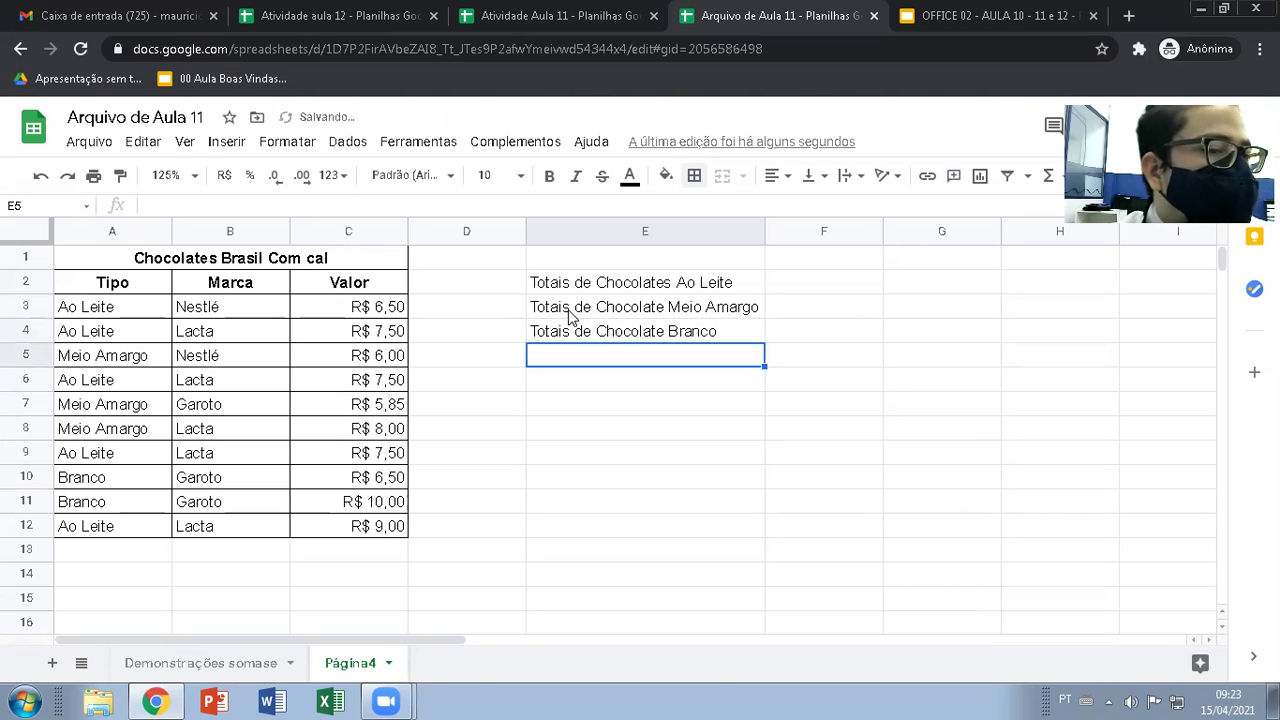
{"action": "left_click", "coordinate": [812, 285]}
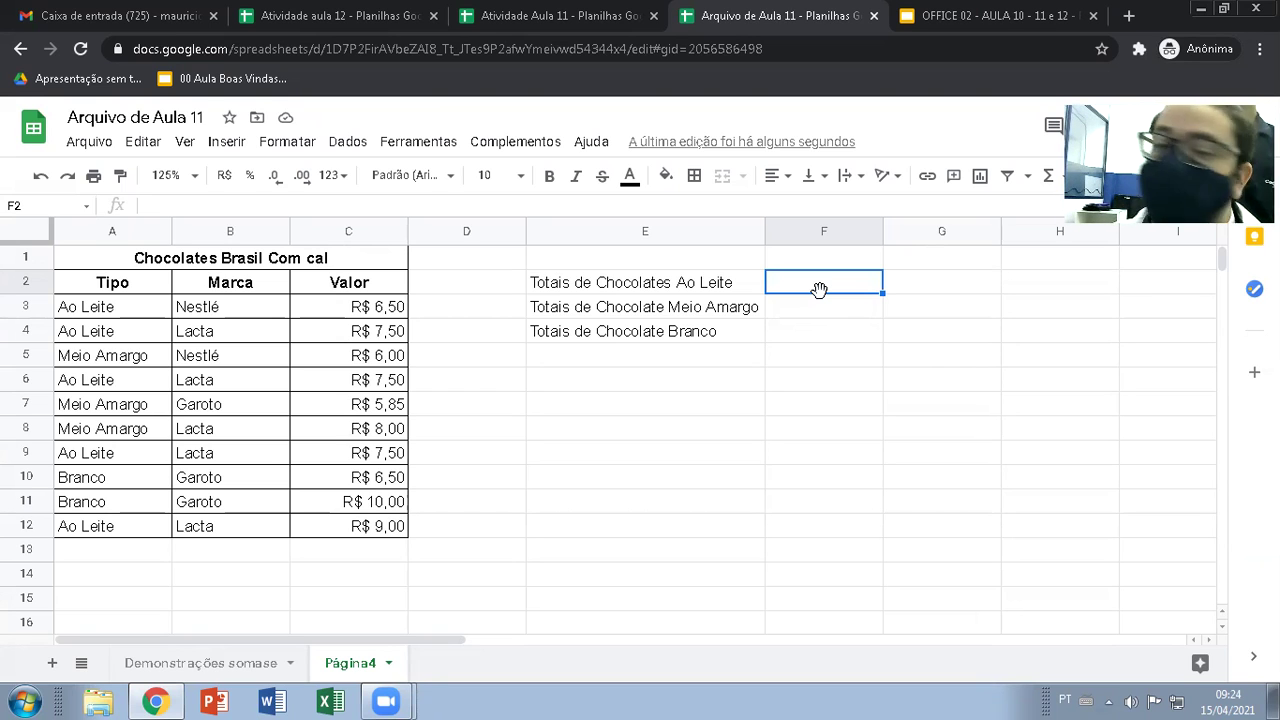
{"action": "left_click", "coordinate": [811, 312]}
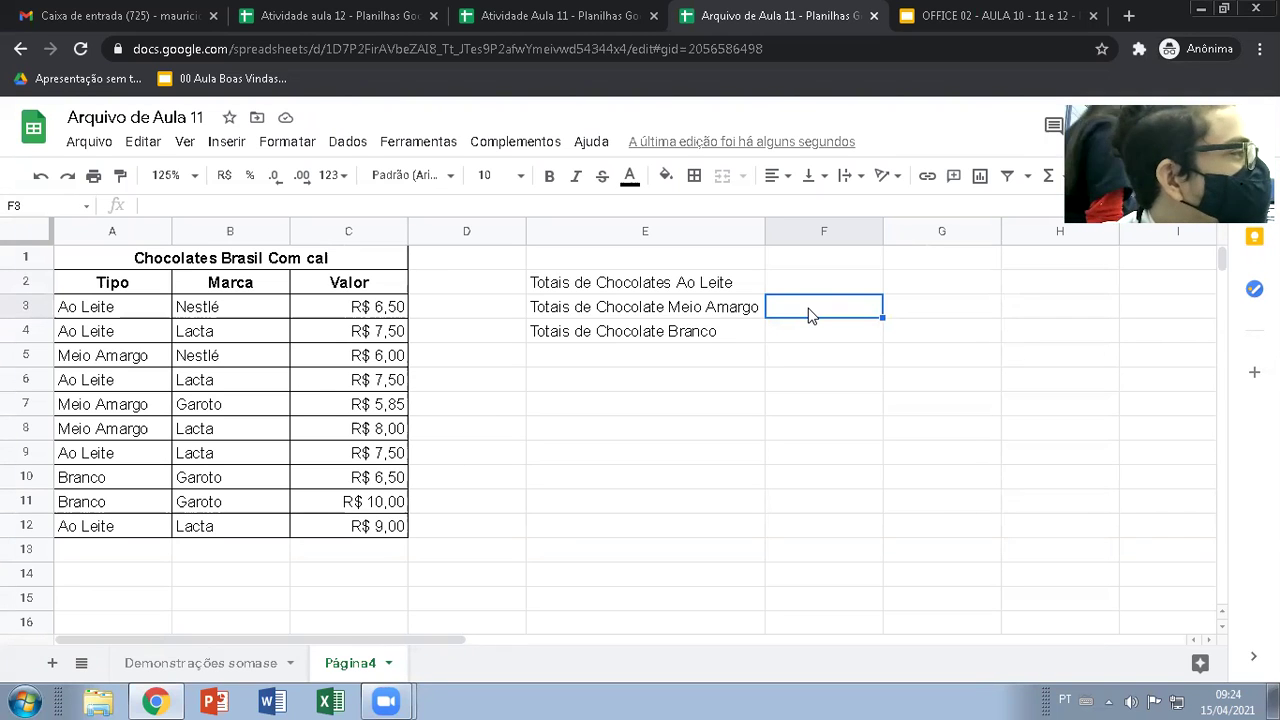
{"action": "left_click", "coordinate": [836, 285]}
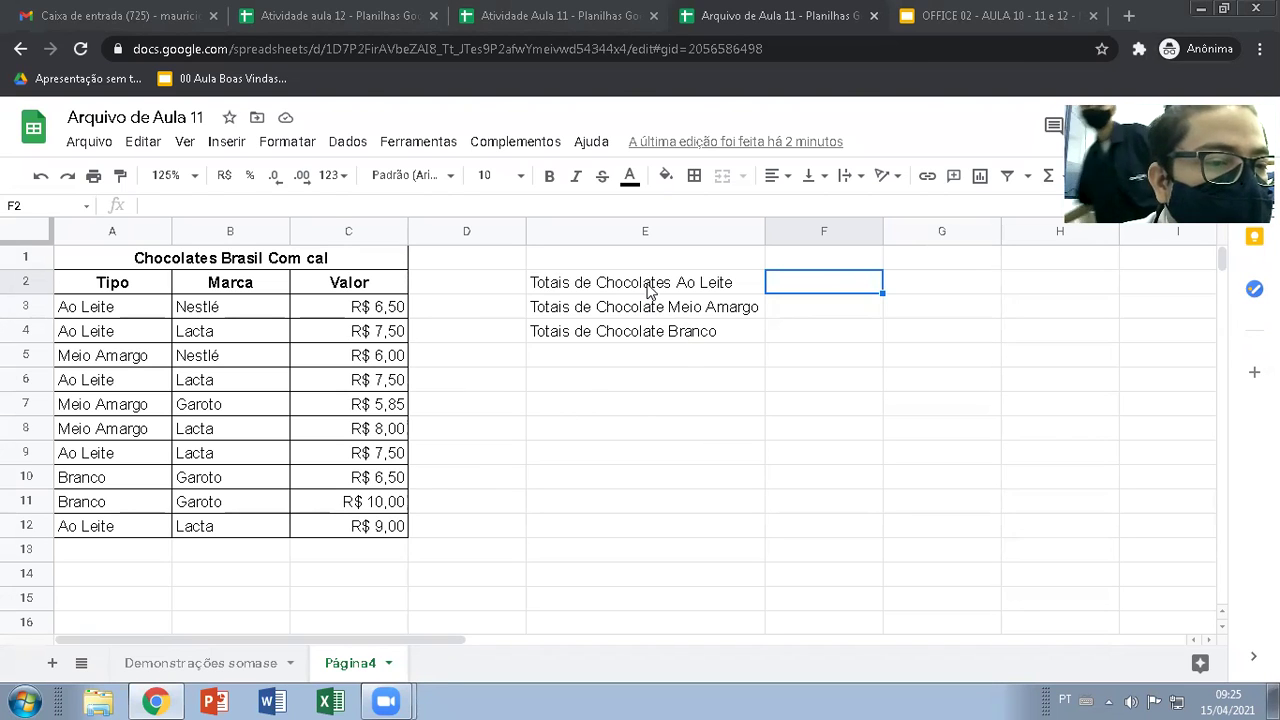
{"action": "left_click", "coordinate": [591, 283]}
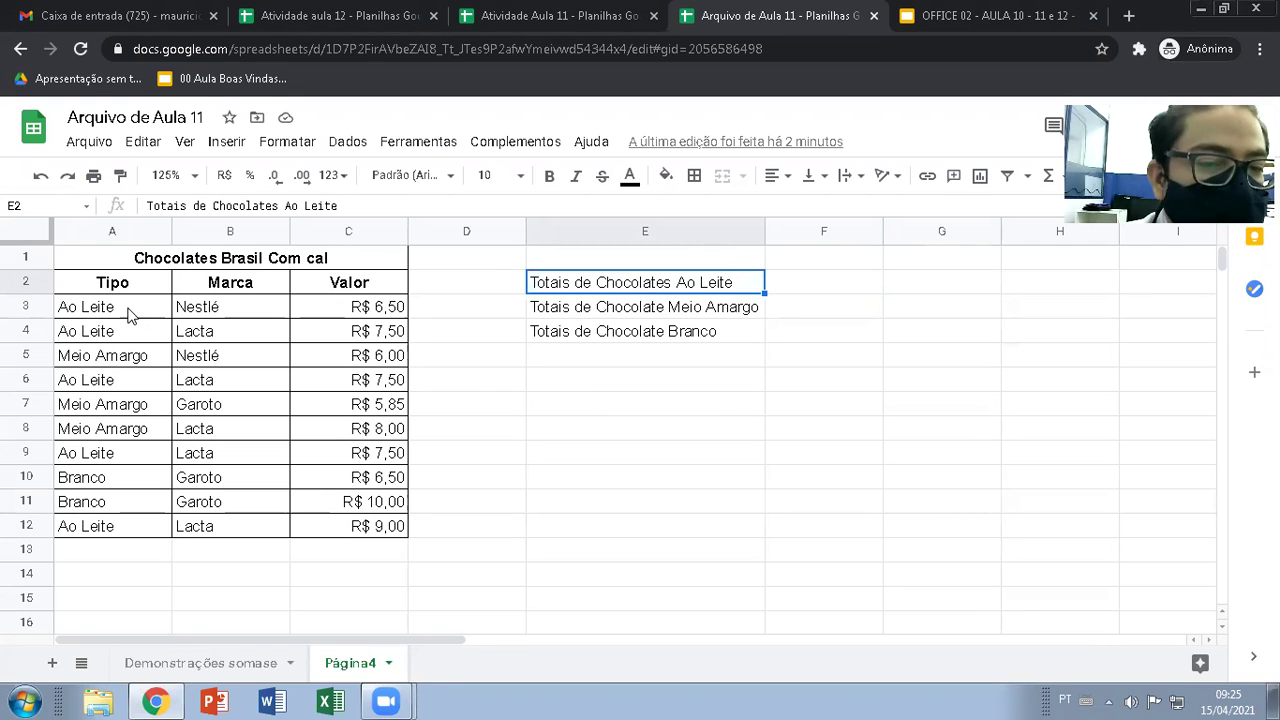
Total the Ao Leite chocolates in F2 with =SOMASE(A3:A12;"Ao leite";C3:C12).
{"action": "left_click", "coordinate": [811, 289]}
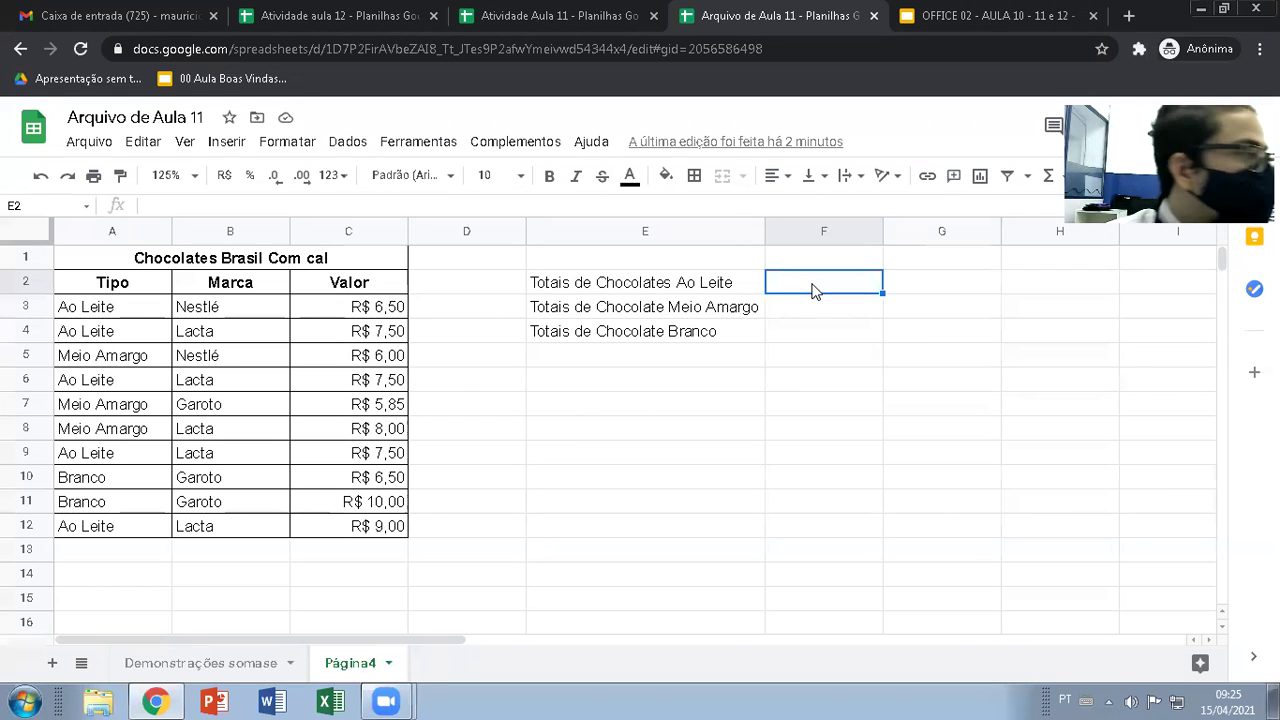
{"action": "type", "text": "="}
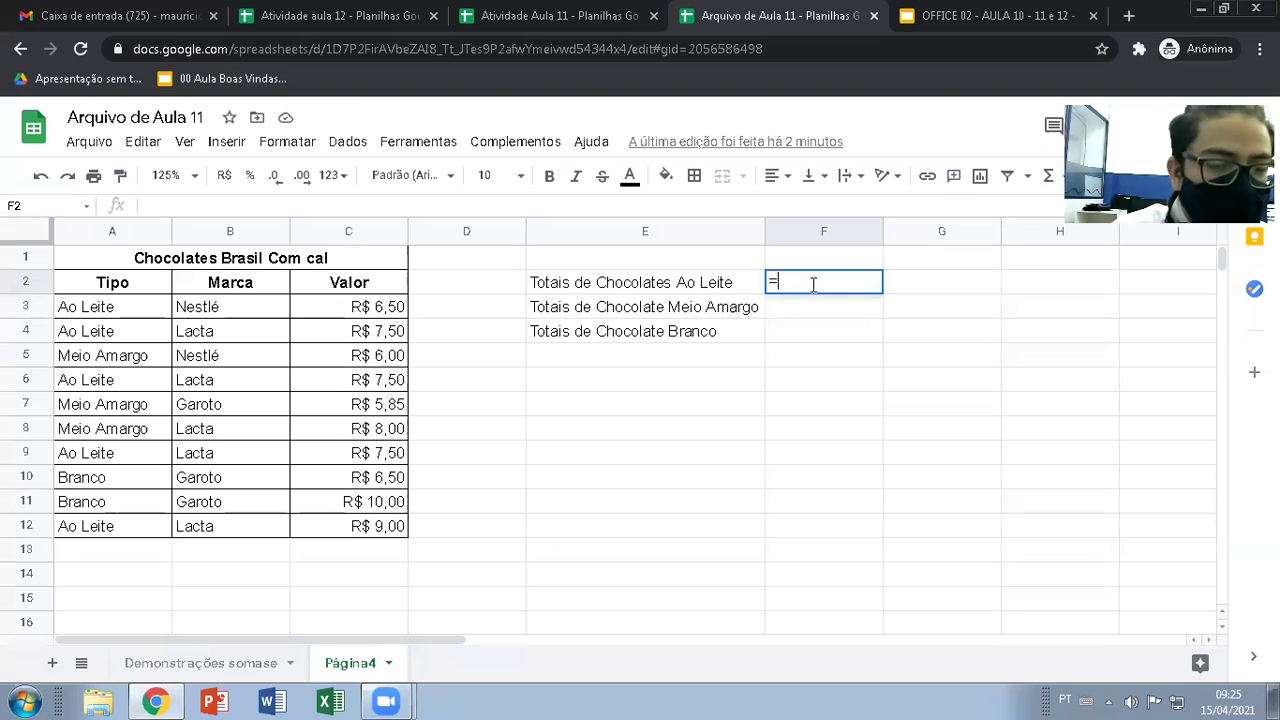
{"action": "type", "text": "somase"}
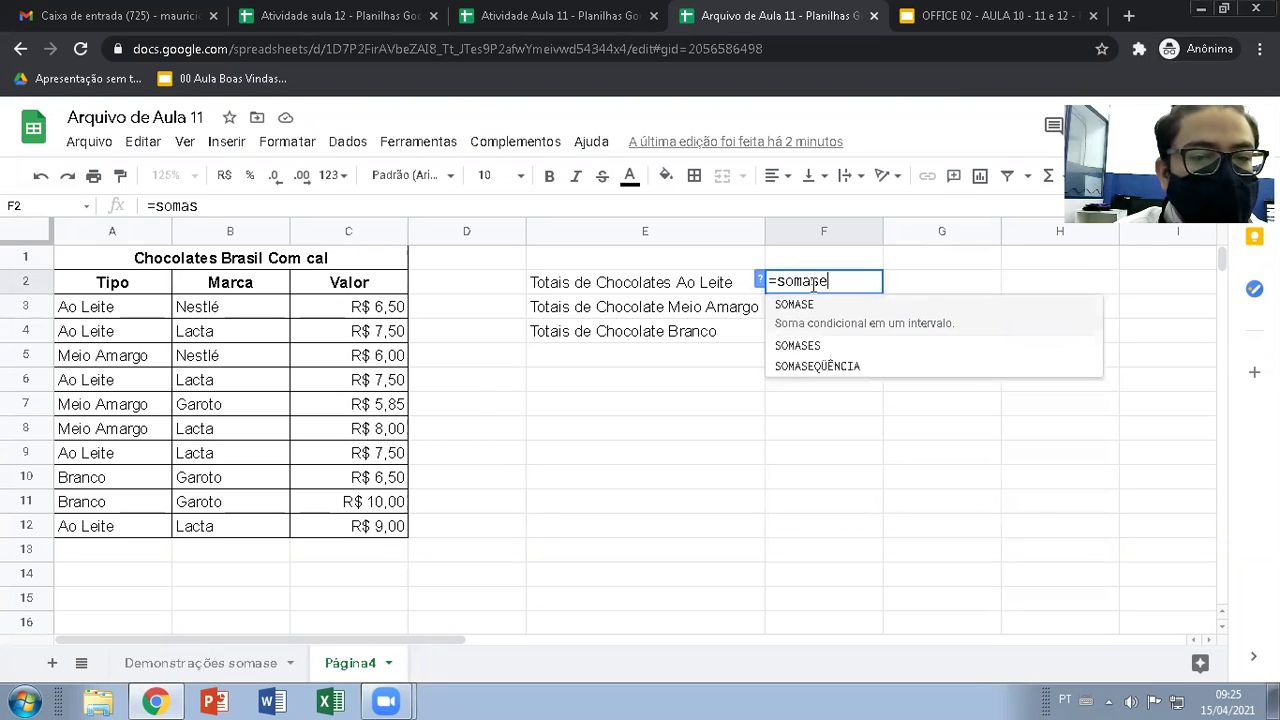
{"action": "key", "text": "Tab"}
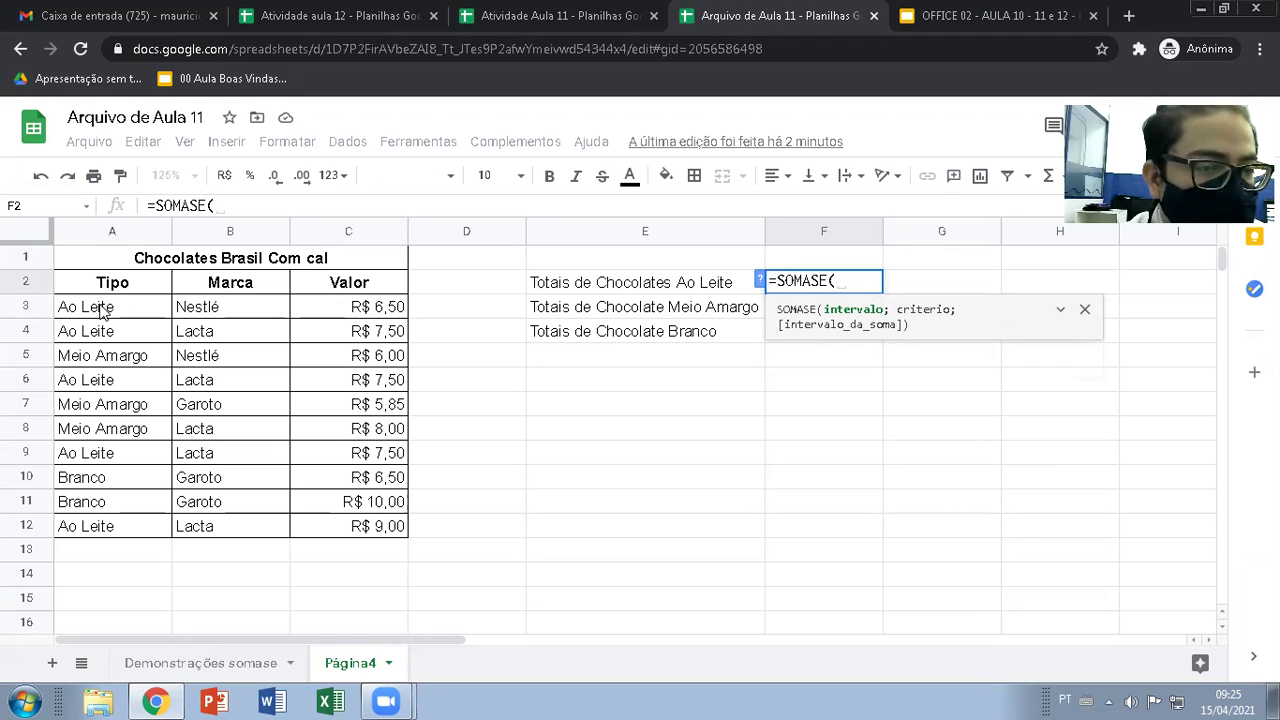
{"action": "left_click_drag", "start_coordinate": [101, 312], "coordinate": [117, 532]}
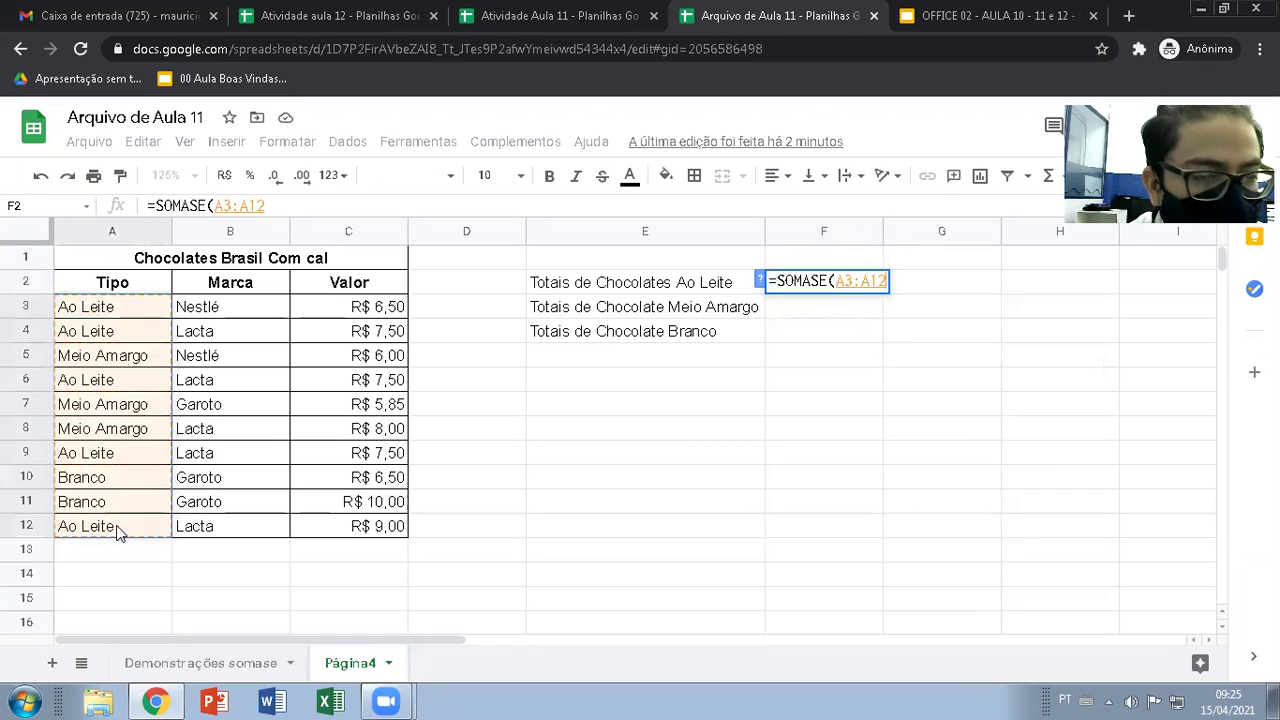
{"action": "type", "text": ";"}
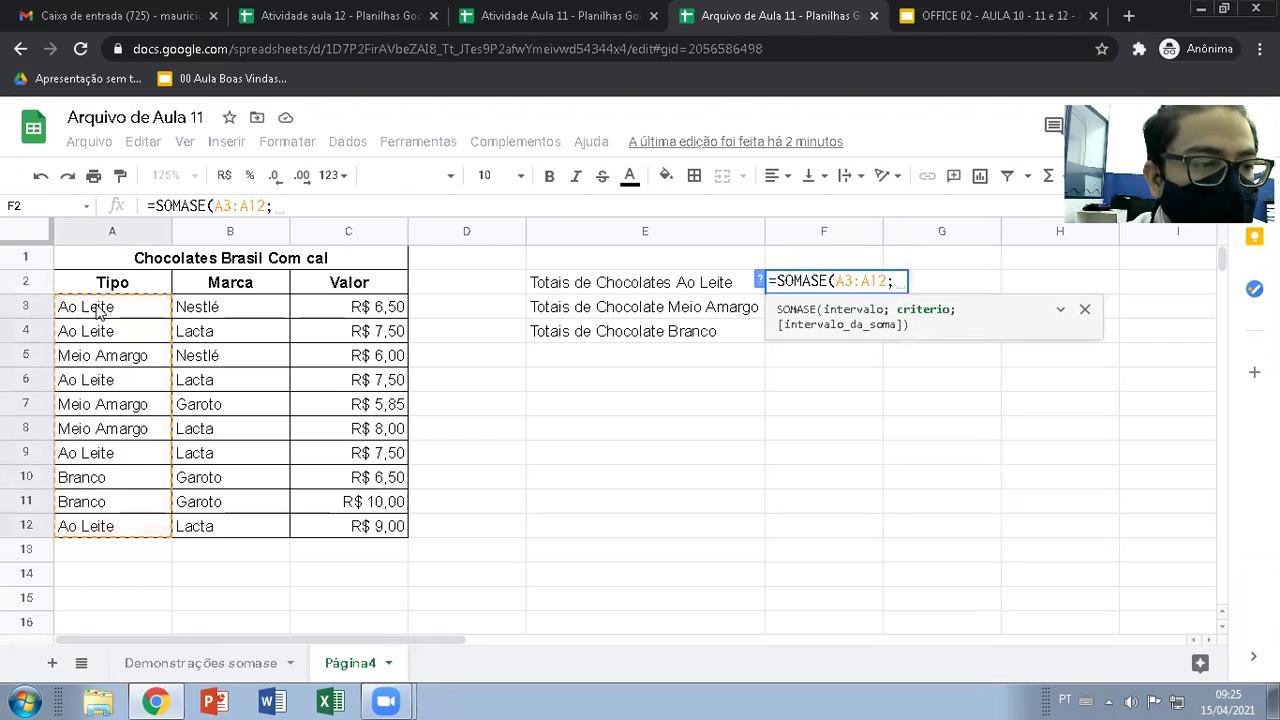
{"action": "type", "text": "\"Ao"}
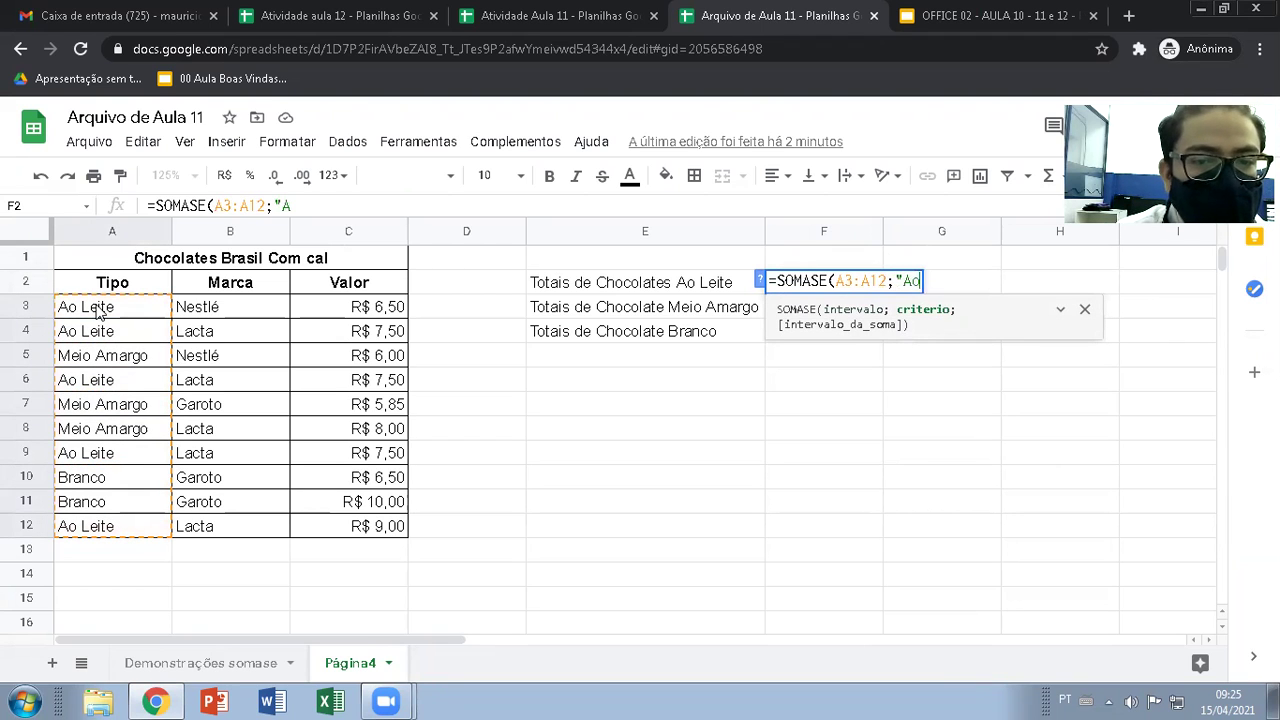
{"action": "type", "text": " leite\""}
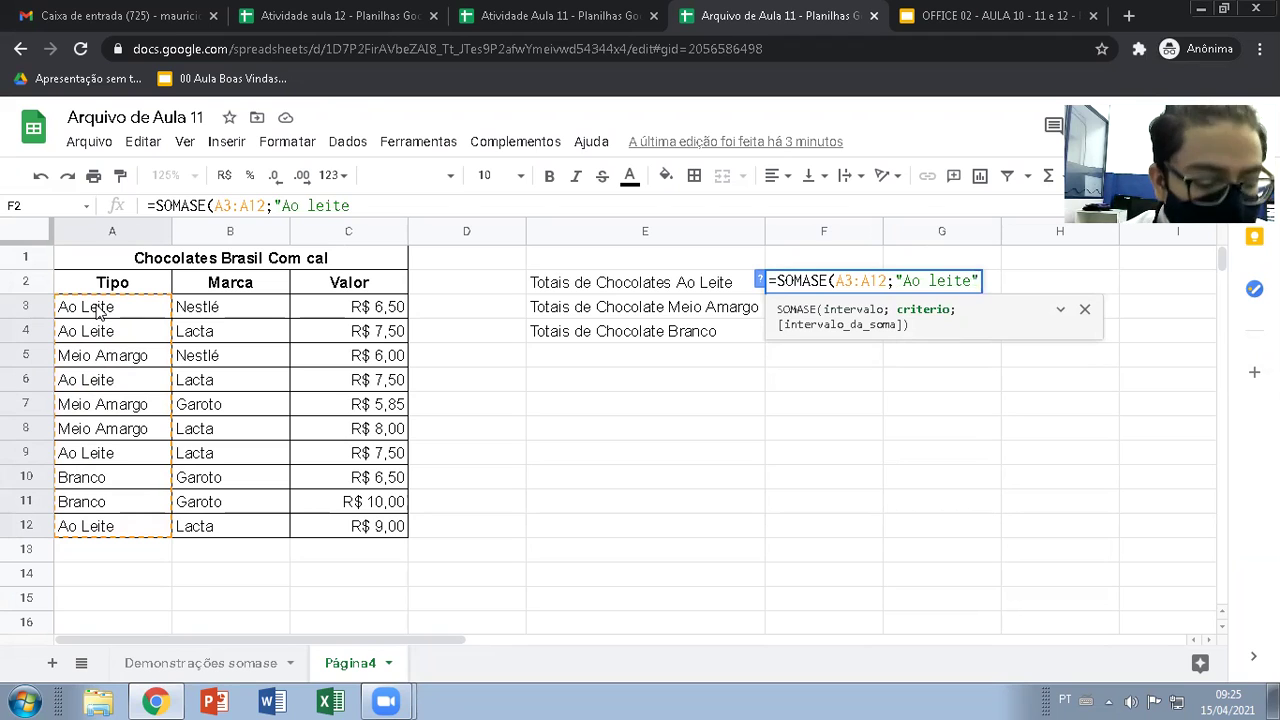
{"action": "type", "text": ";"}
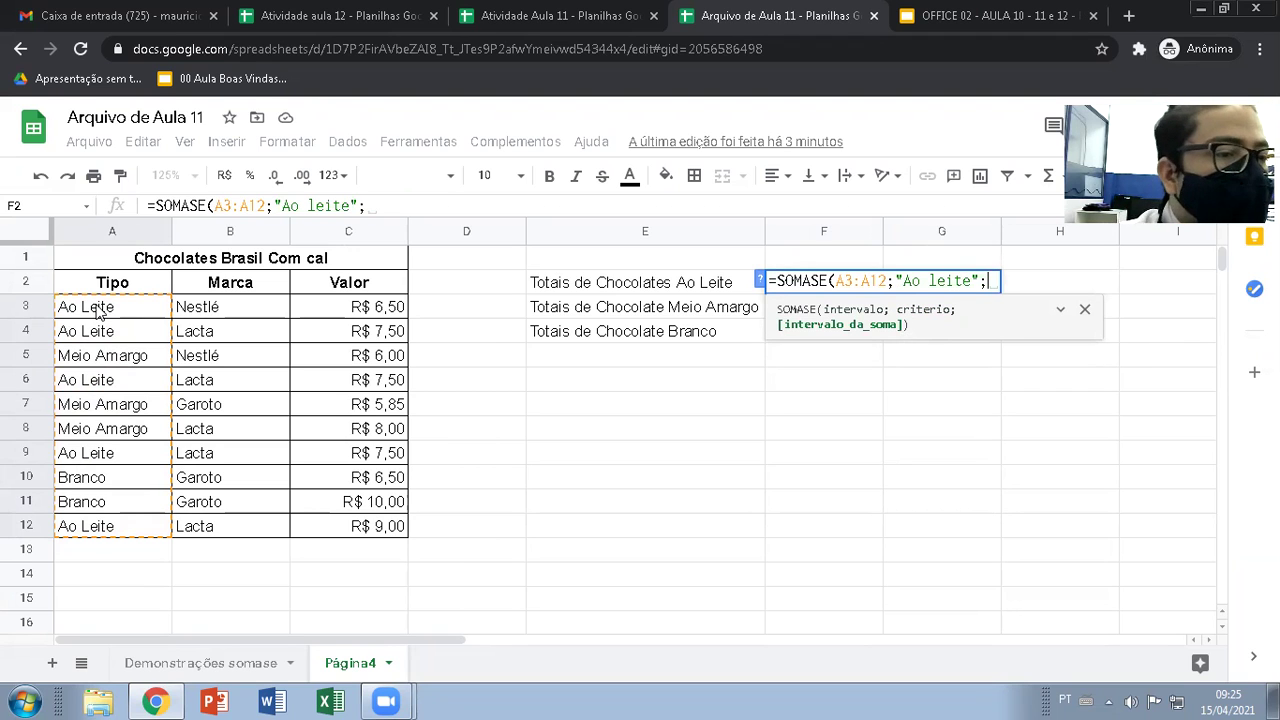
{"action": "left_click_drag", "start_coordinate": [320, 309], "coordinate": [335, 533]}
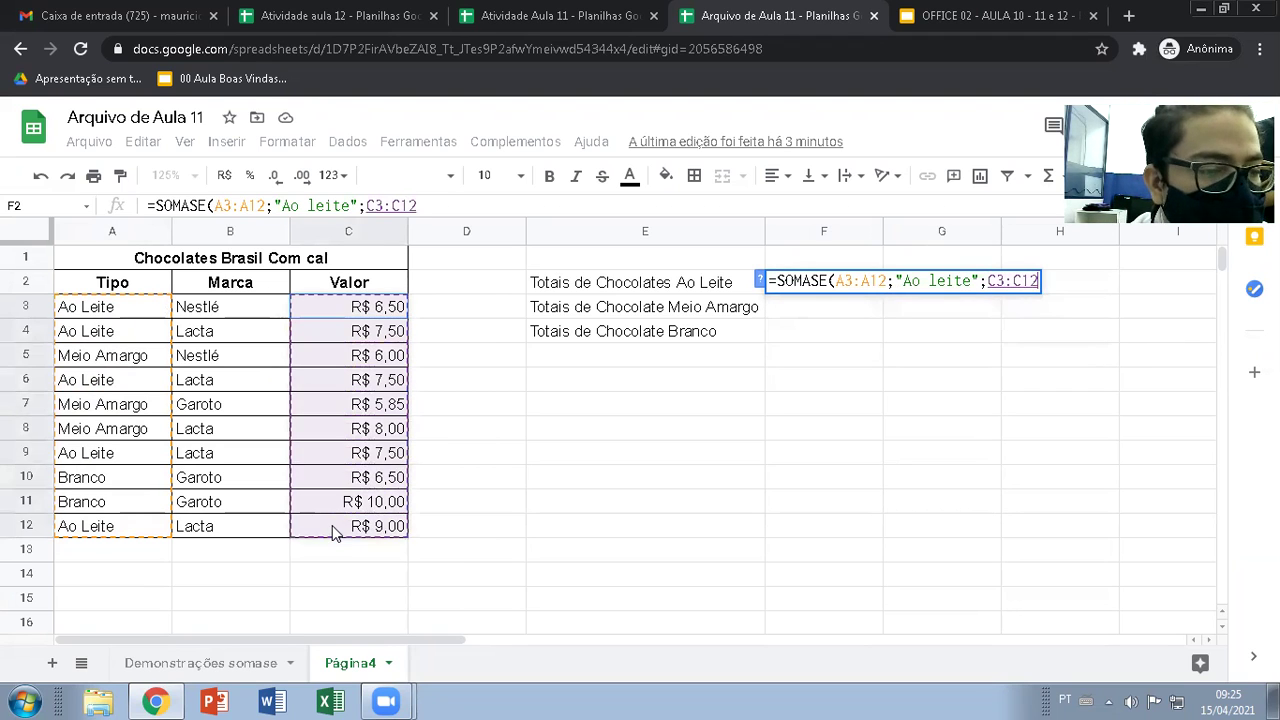
{"action": "type", "text": ")"}
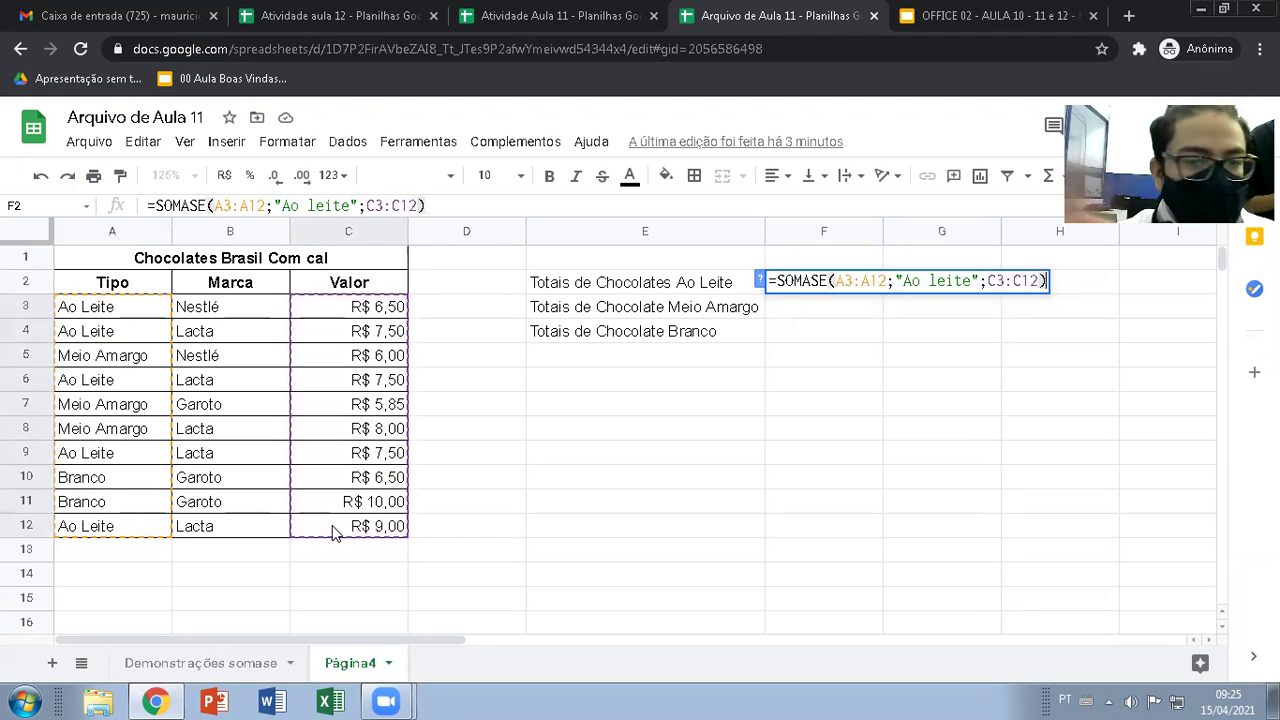
{"action": "key", "text": "Return"}
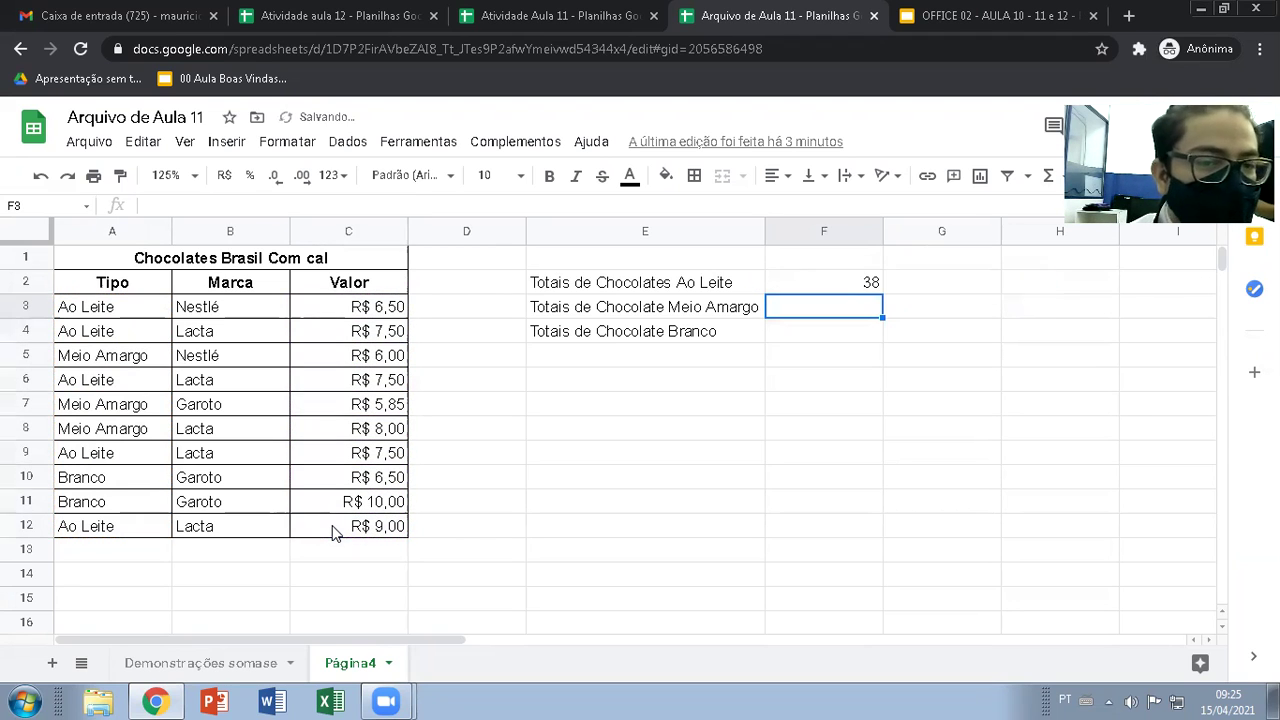
Check the Ao Leite total in F2 against the Tipo and Valor cells of rows 3 and 4.
{"action": "left_click", "coordinate": [866, 284]}
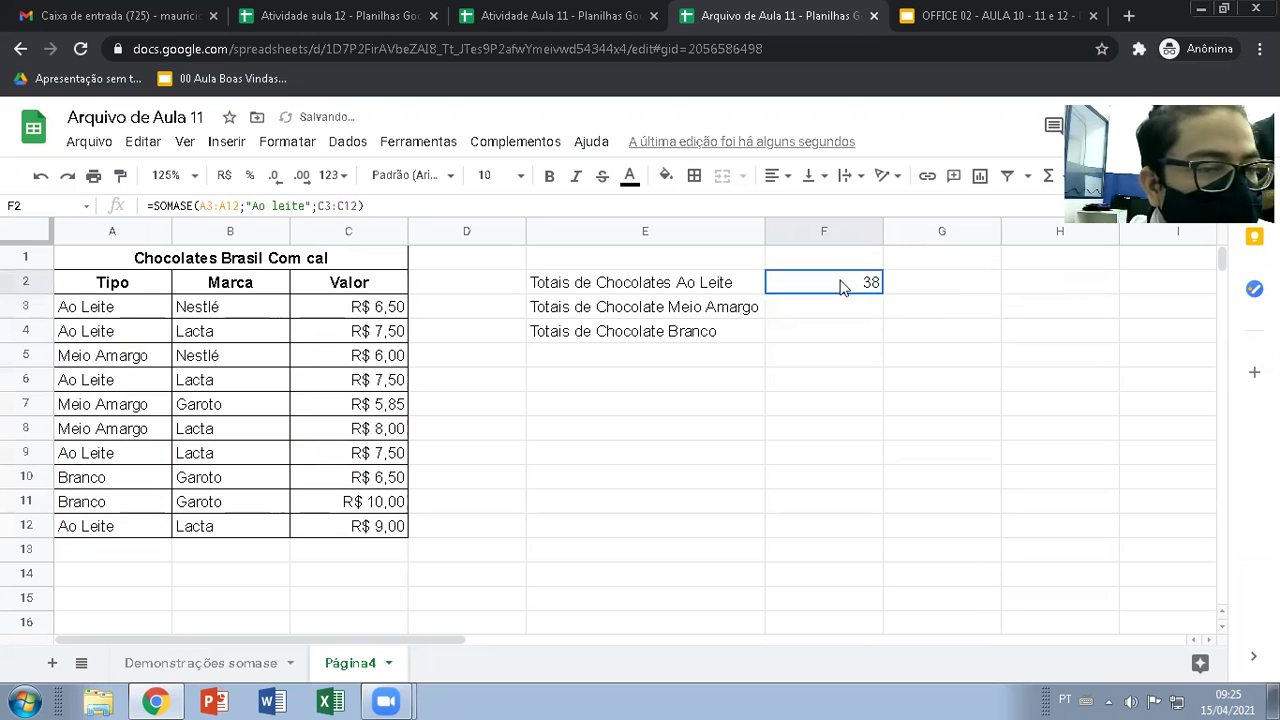
{"action": "left_click", "coordinate": [136, 318]}
{"action": "left_click", "coordinate": [362, 314]}
{"action": "left_click", "coordinate": [97, 344]}
{"action": "left_click", "coordinate": [348, 338]}
{"action": "left_click", "coordinate": [135, 338]}
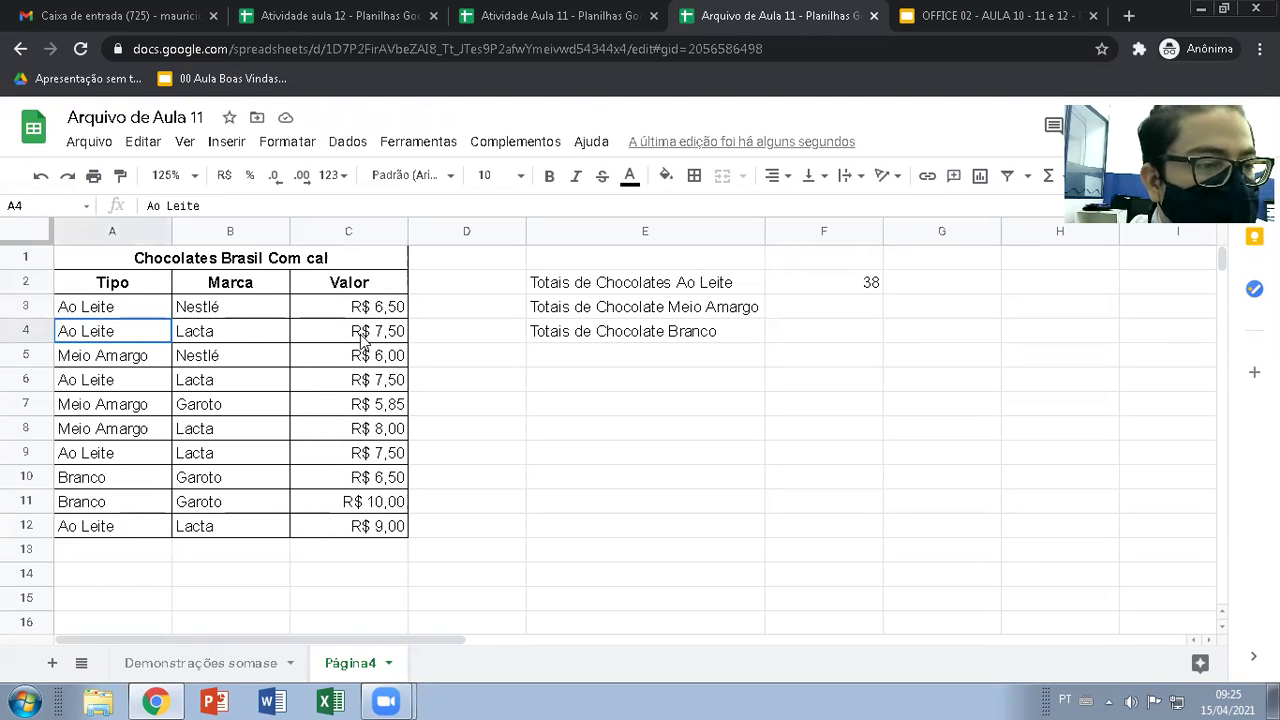
{"action": "left_click", "coordinate": [364, 341]}
{"action": "left_click", "coordinate": [693, 288]}
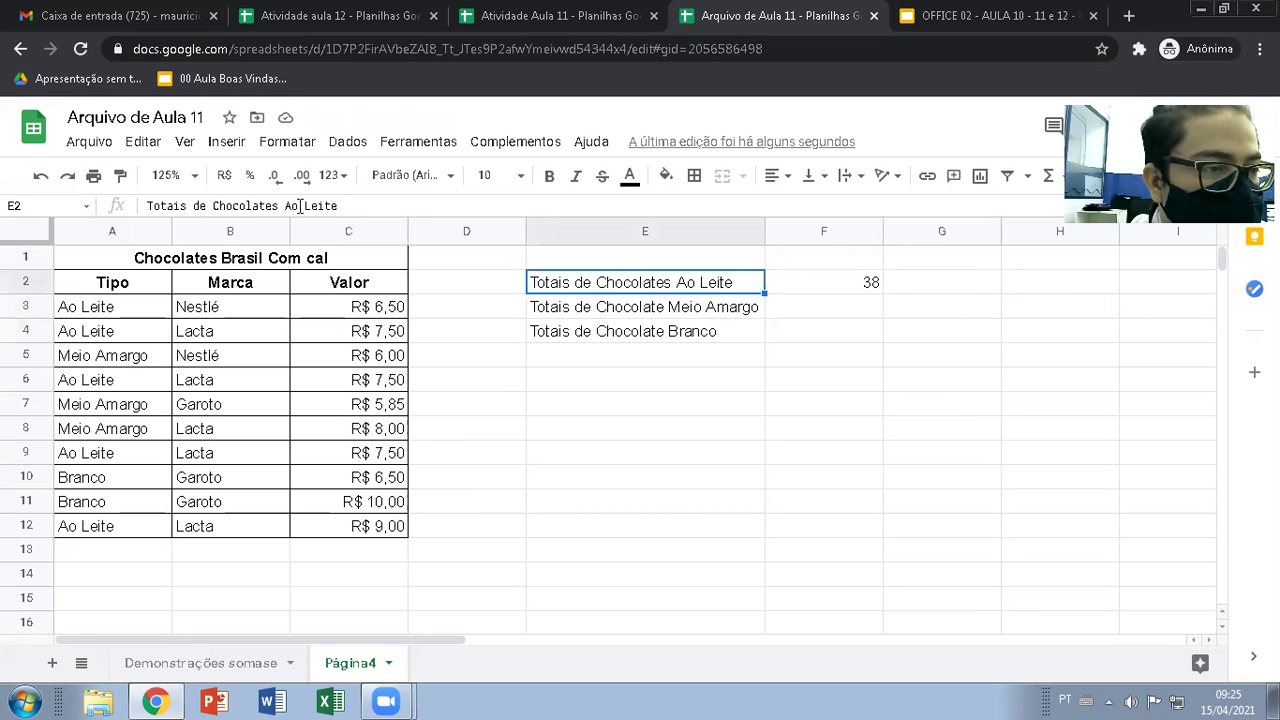
Total the Meio Amargo chocolates in F3 with =sumif(A3:A12;"Meio amargo";C3:C12).
{"action": "left_click", "coordinate": [817, 316]}
{"action": "type", "text": "=somas"}
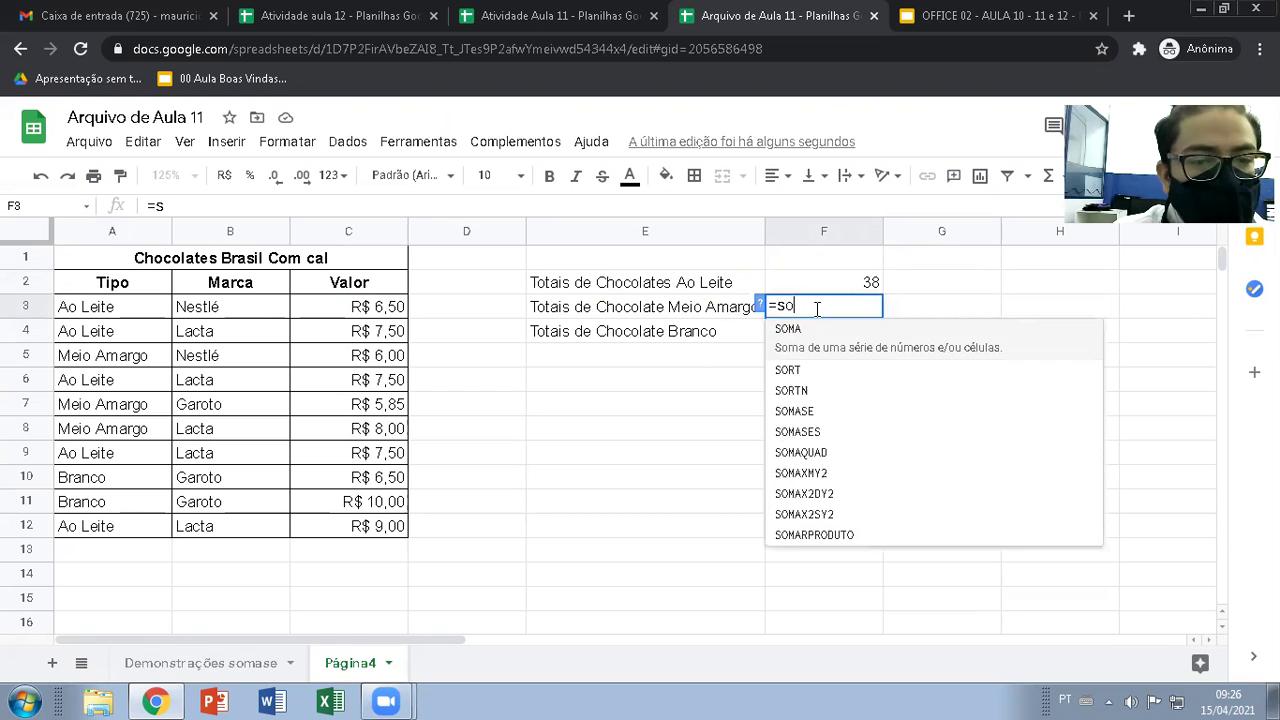
{"action": "key", "text": "BackSpace"}
{"action": "key", "text": "BackSpace"}
{"action": "key", "text": "BackSpace"}
{"action": "key", "text": "BackSpace"}
{"action": "type", "text": "u"}
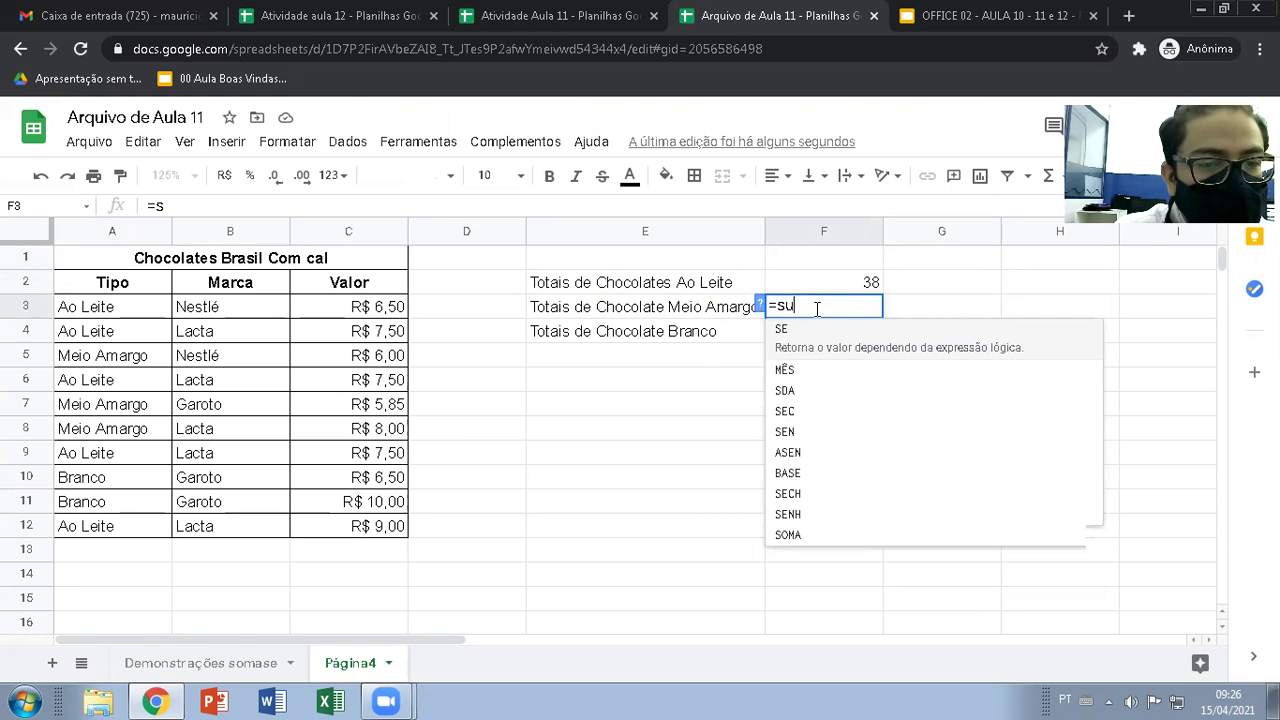
{"action": "type", "text": "mif("}
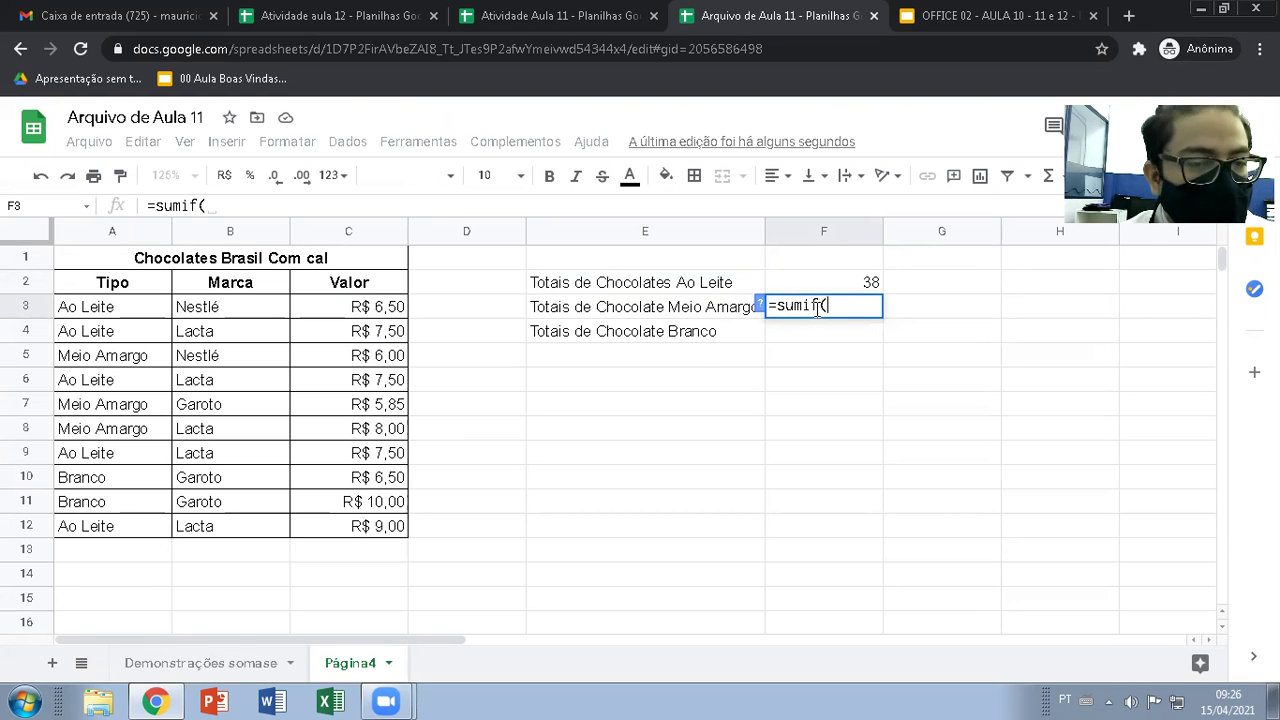
{"action": "left_click_drag", "start_coordinate": [135, 312], "coordinate": [132, 529]}
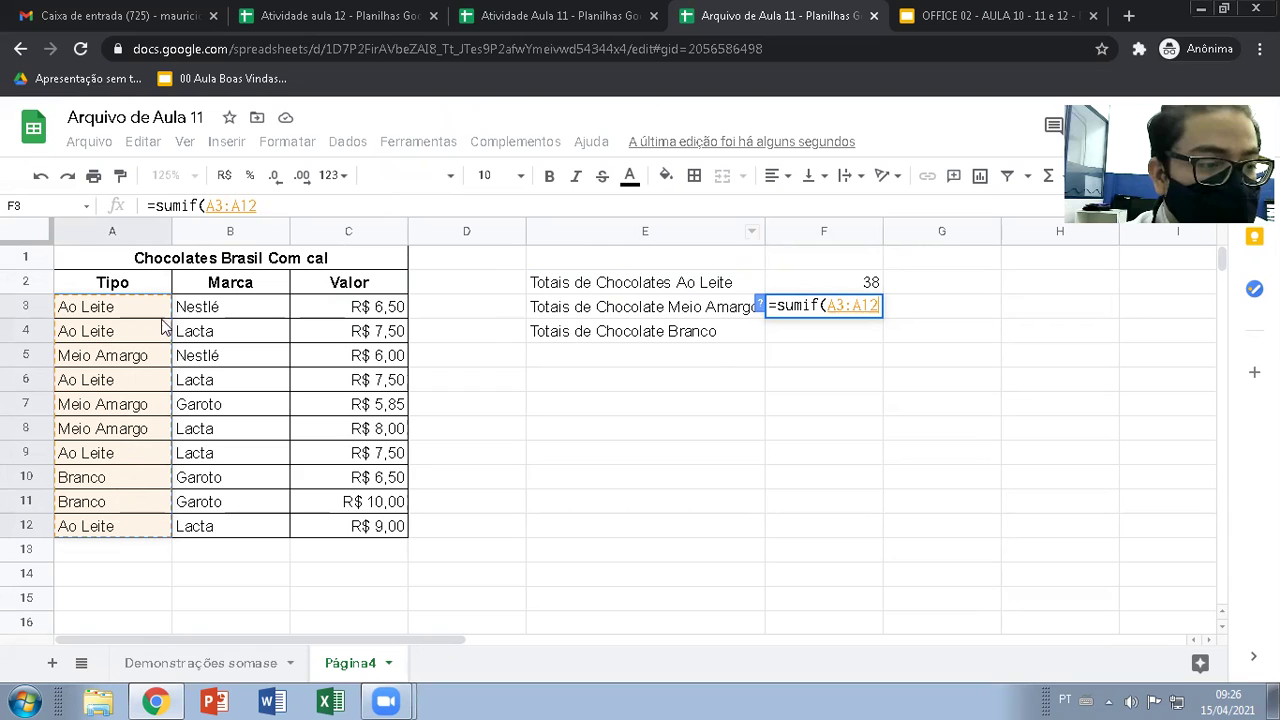
{"action": "type", "text": ";"}
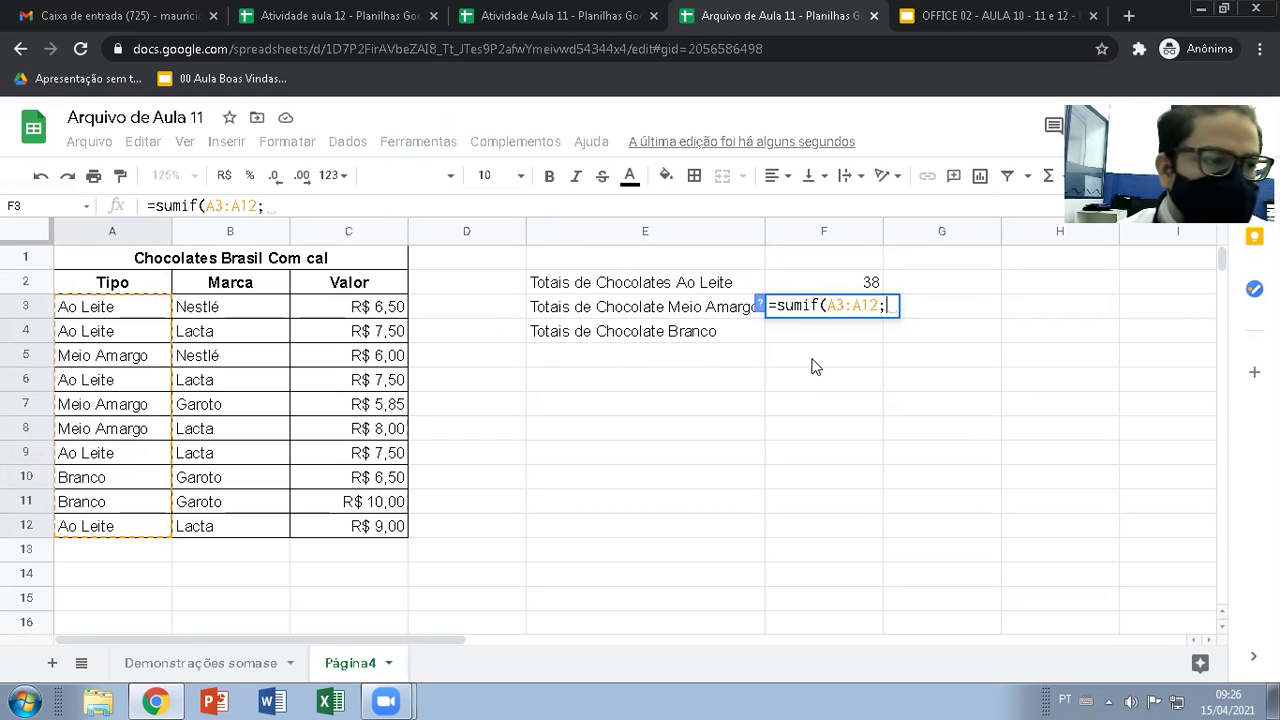
{"action": "type", "text": "\""}
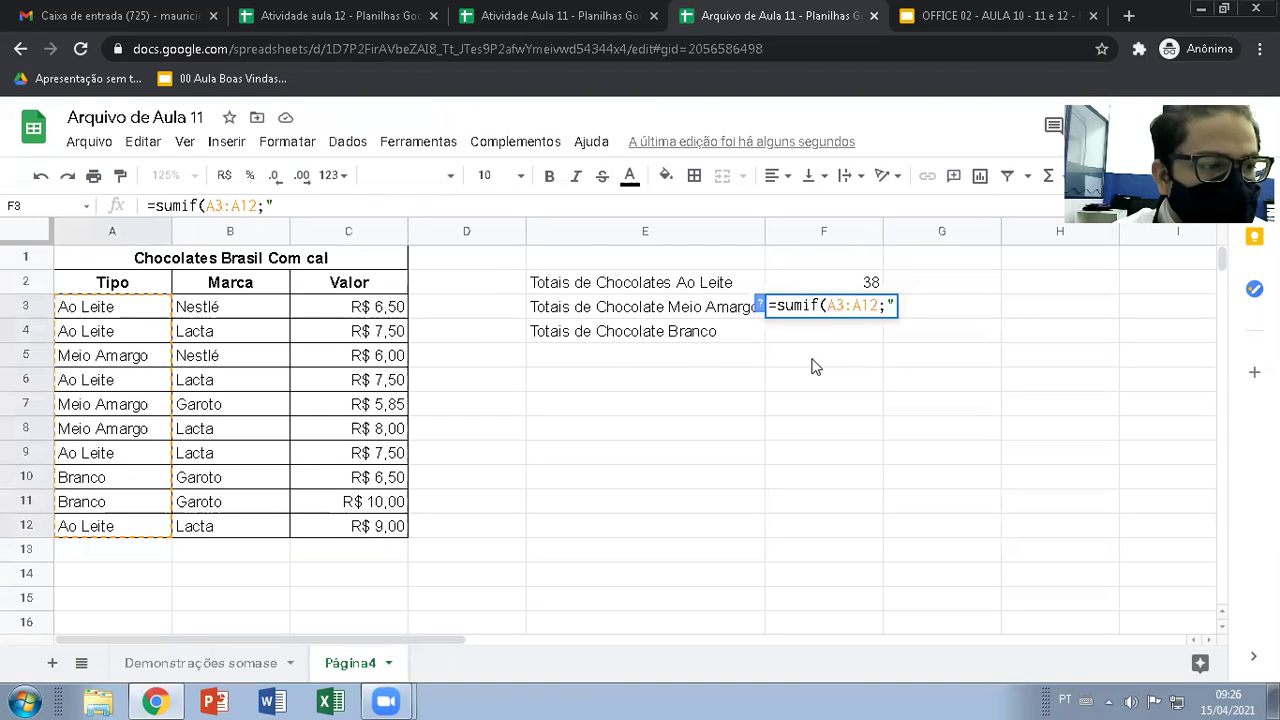
{"action": "type", "text": "Mei"}
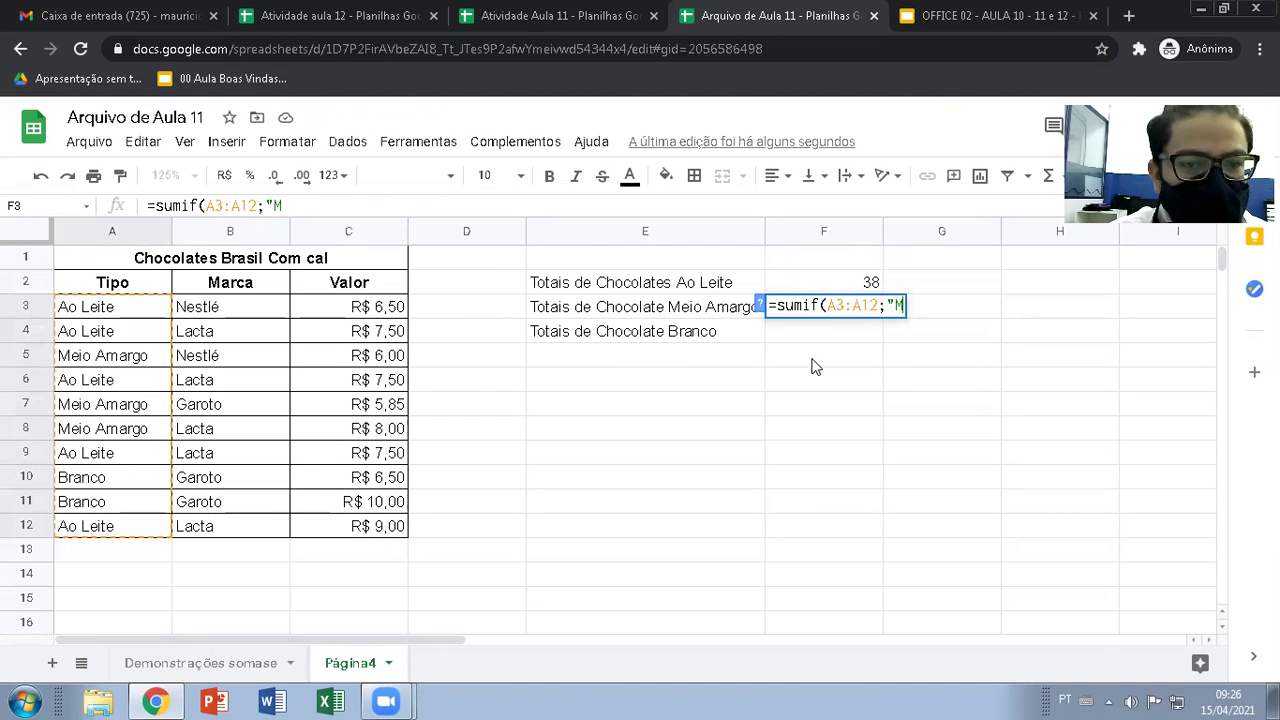
{"action": "key", "text": "BackSpace"}
{"action": "key", "text": "BackSpace"}
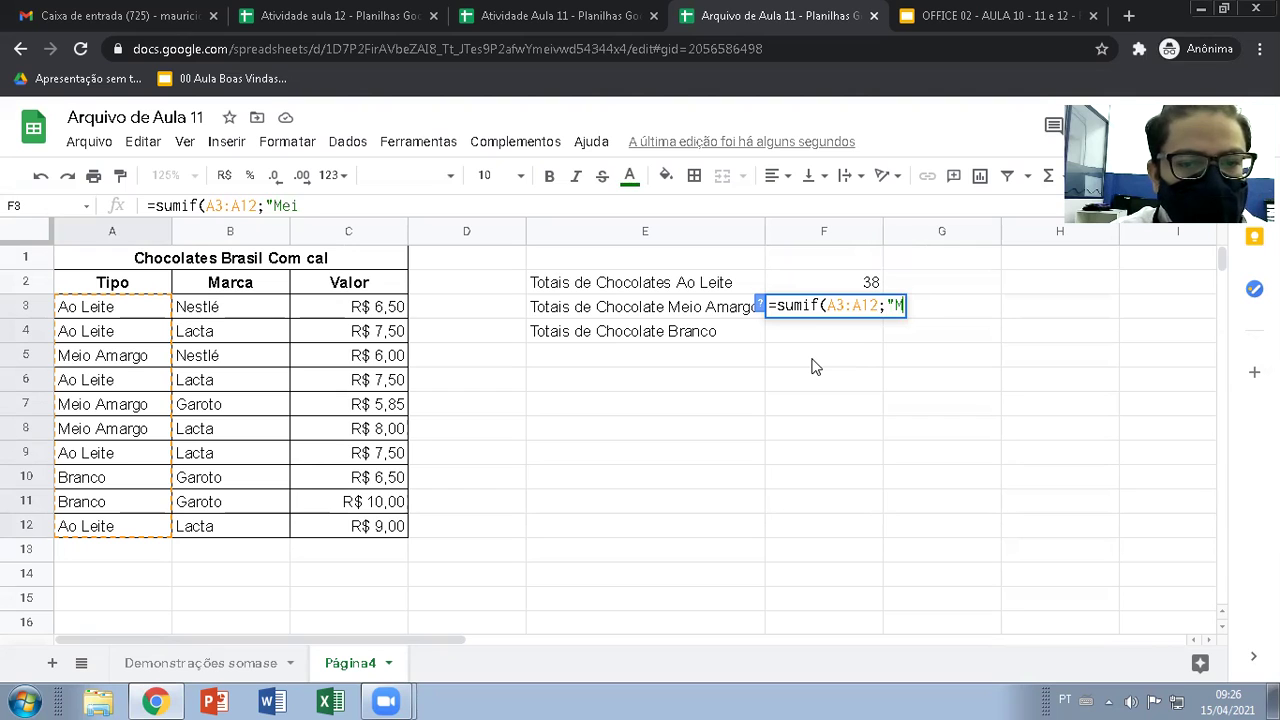
{"action": "type", "text": "eio amargo\";"}
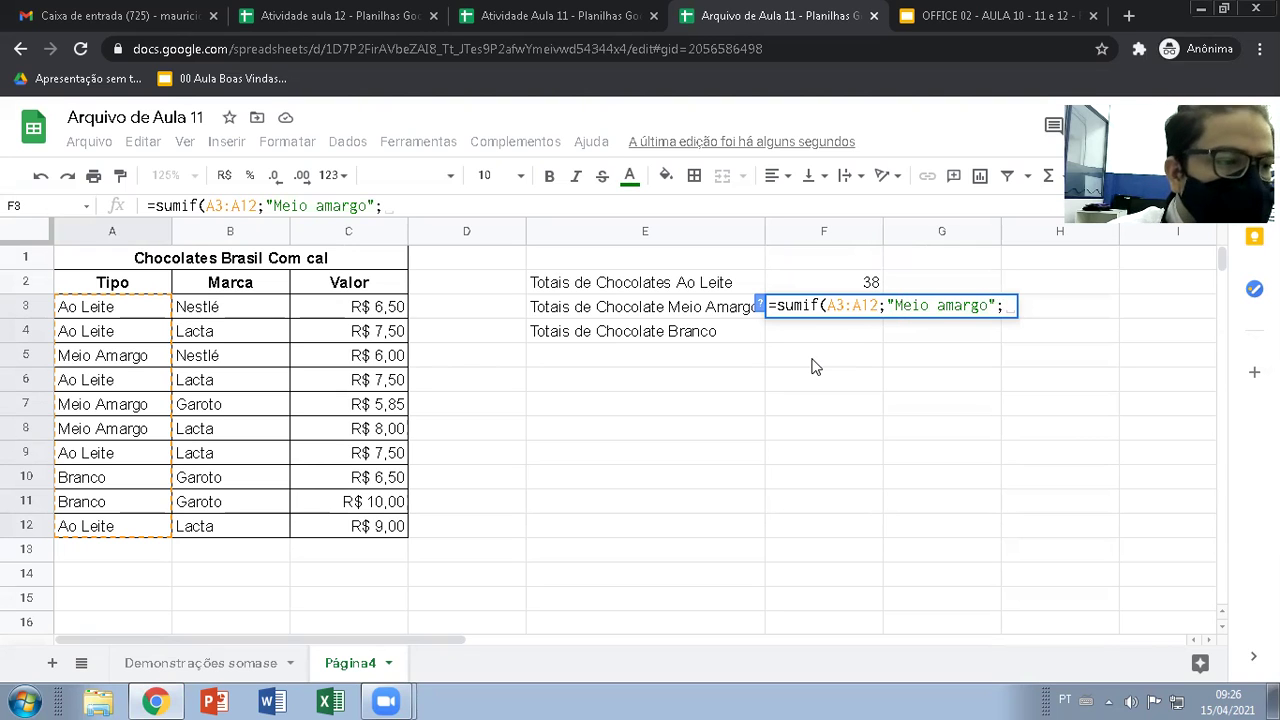
{"action": "left_click_drag", "start_coordinate": [380, 310], "coordinate": [355, 532]}
{"action": "type", "text": ")"}
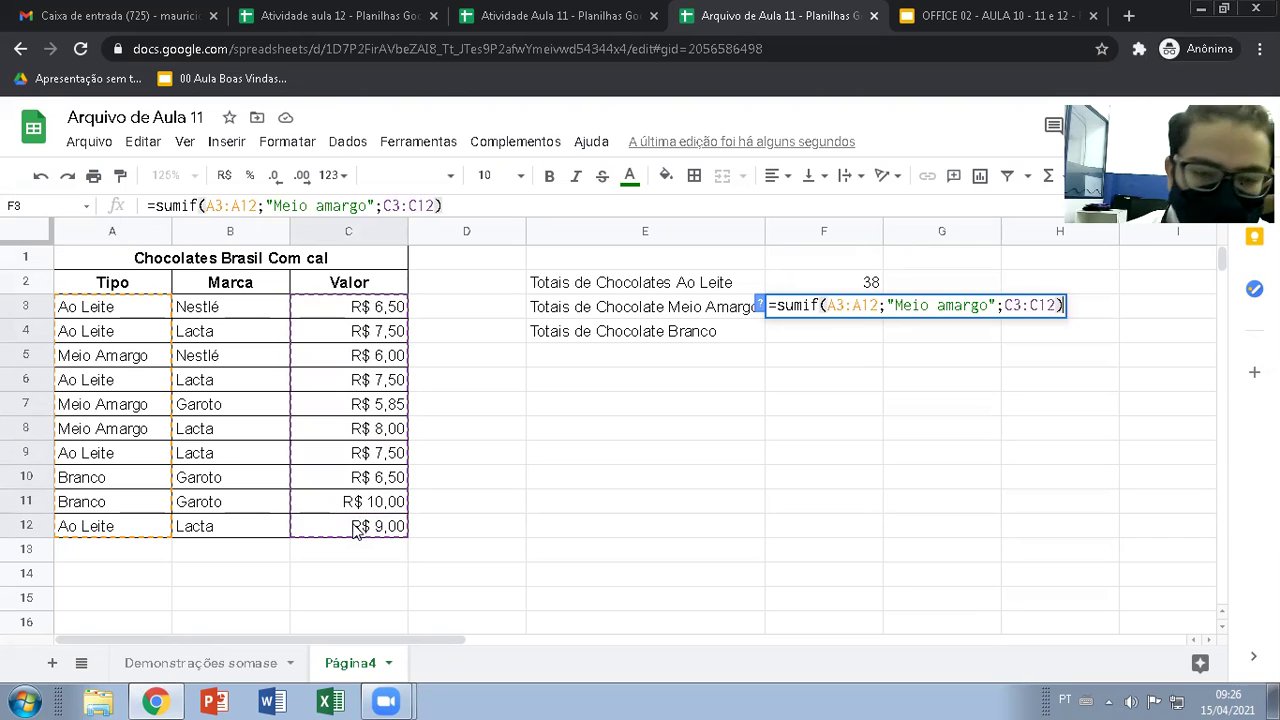
{"action": "key", "text": "Return"}
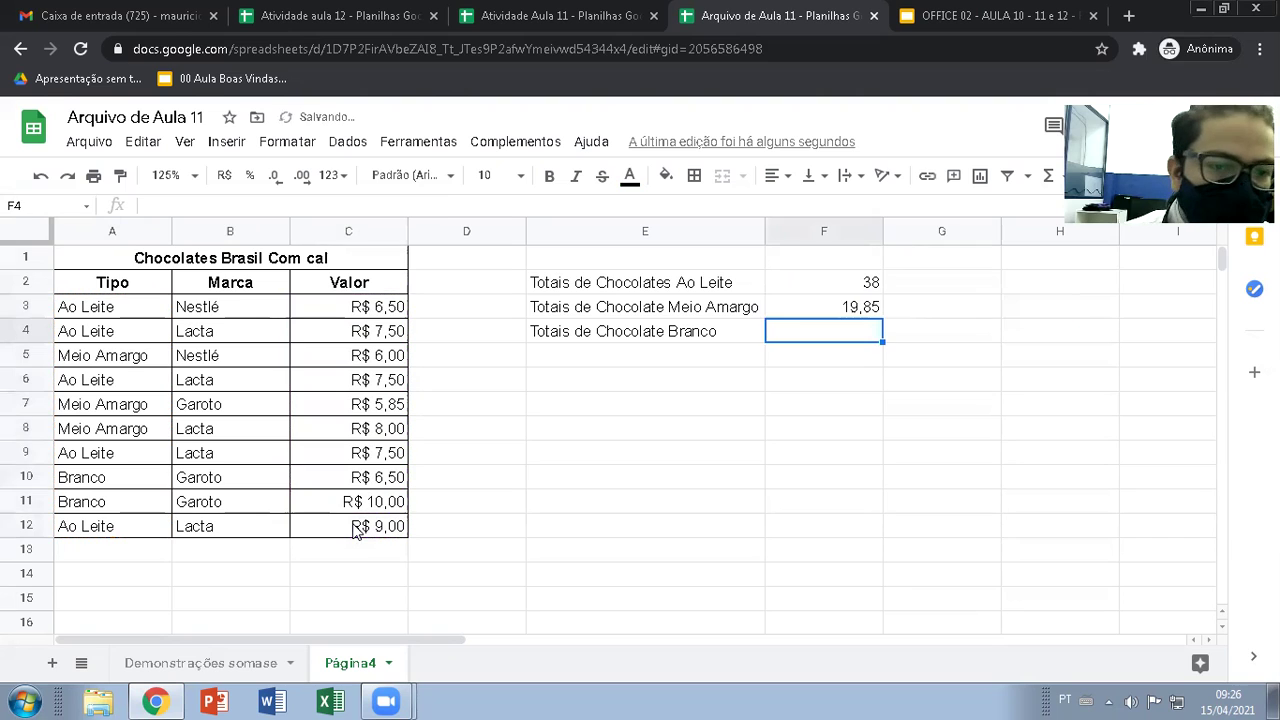
{"action": "left_click", "coordinate": [817, 313]}
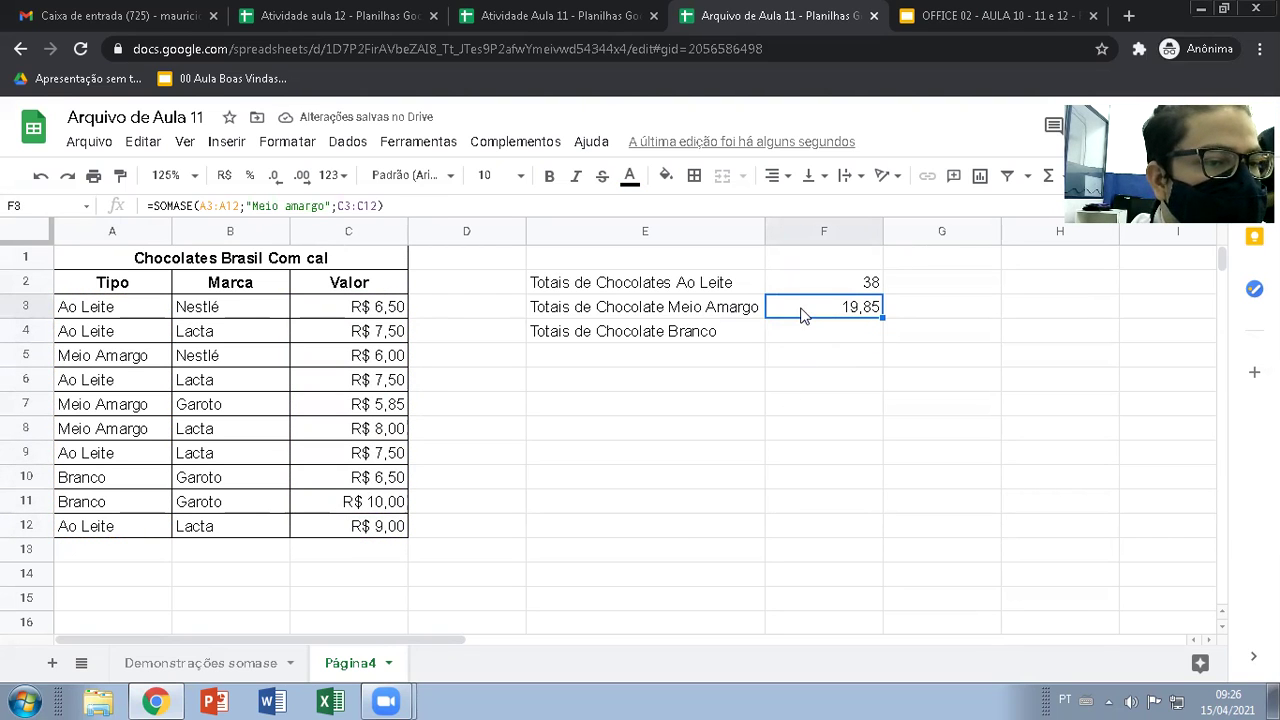
Total the Branco chocolates in F4 with =sumif(a3:a12;"Branco";c3:c12).
{"action": "left_click", "coordinate": [836, 328]}
{"action": "type", "text": "="}
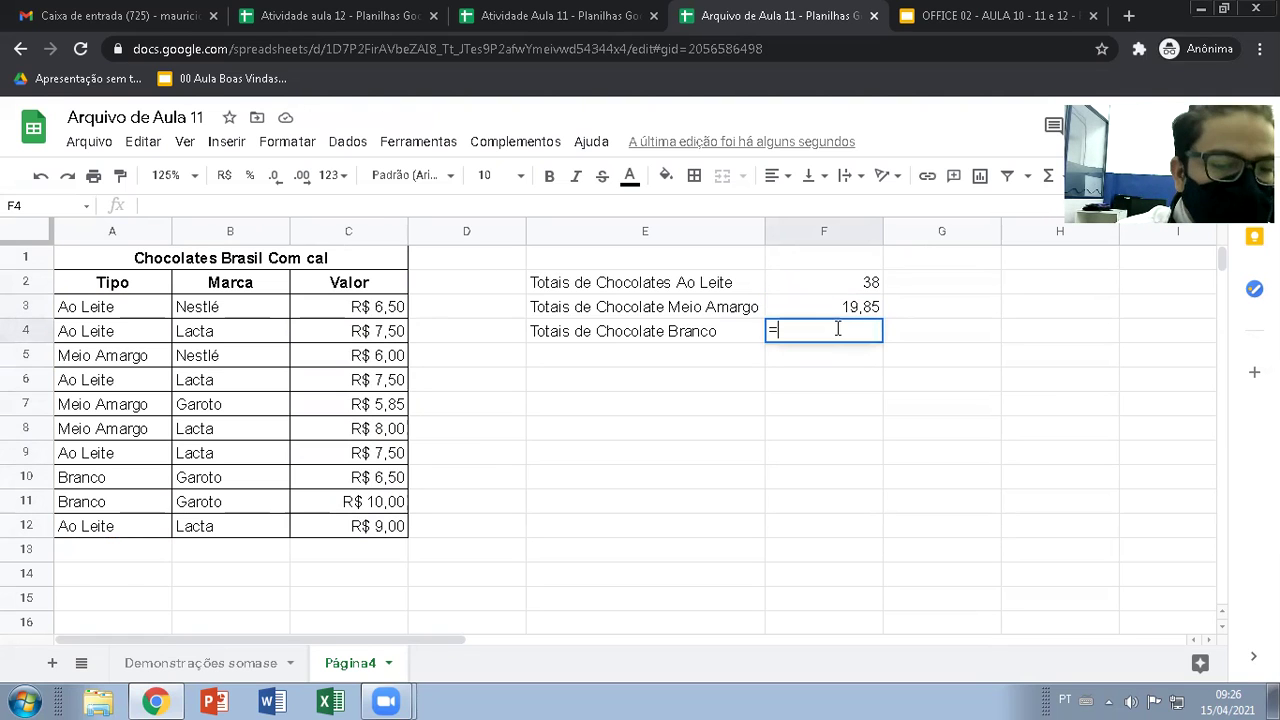
{"action": "type", "text": "sumif("}
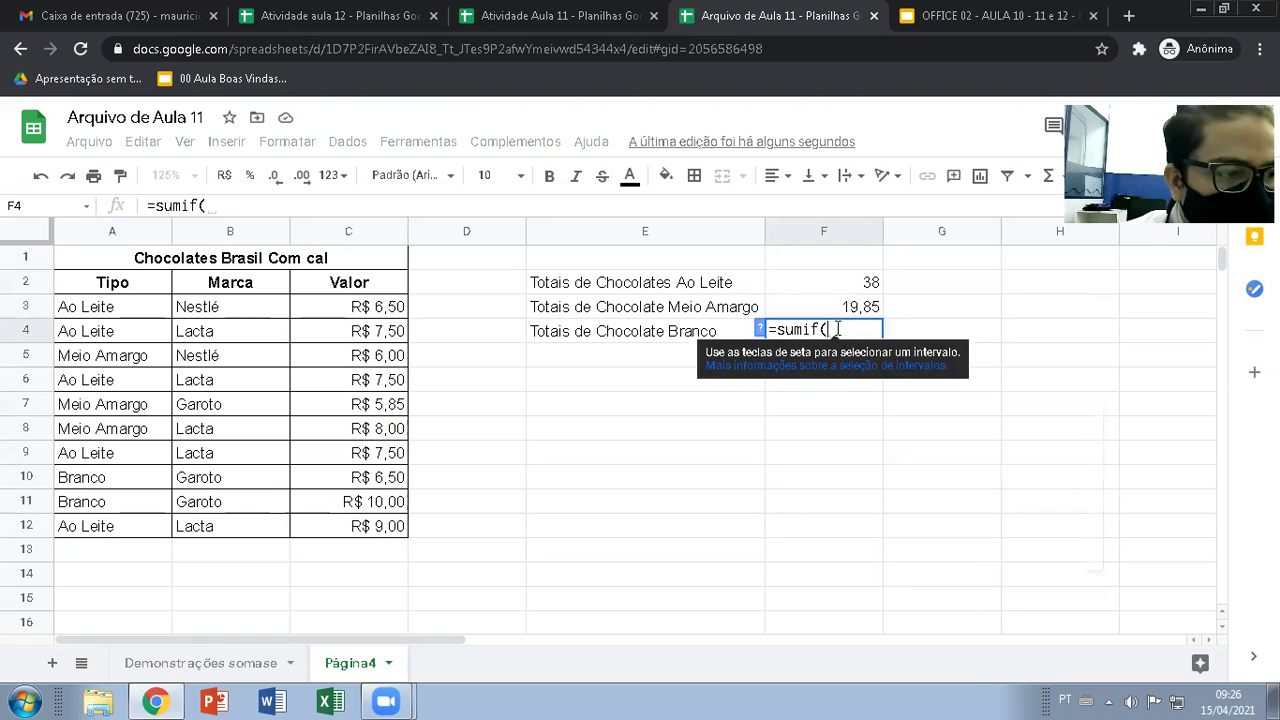
{"action": "type", "text": "a3:a12;\""}
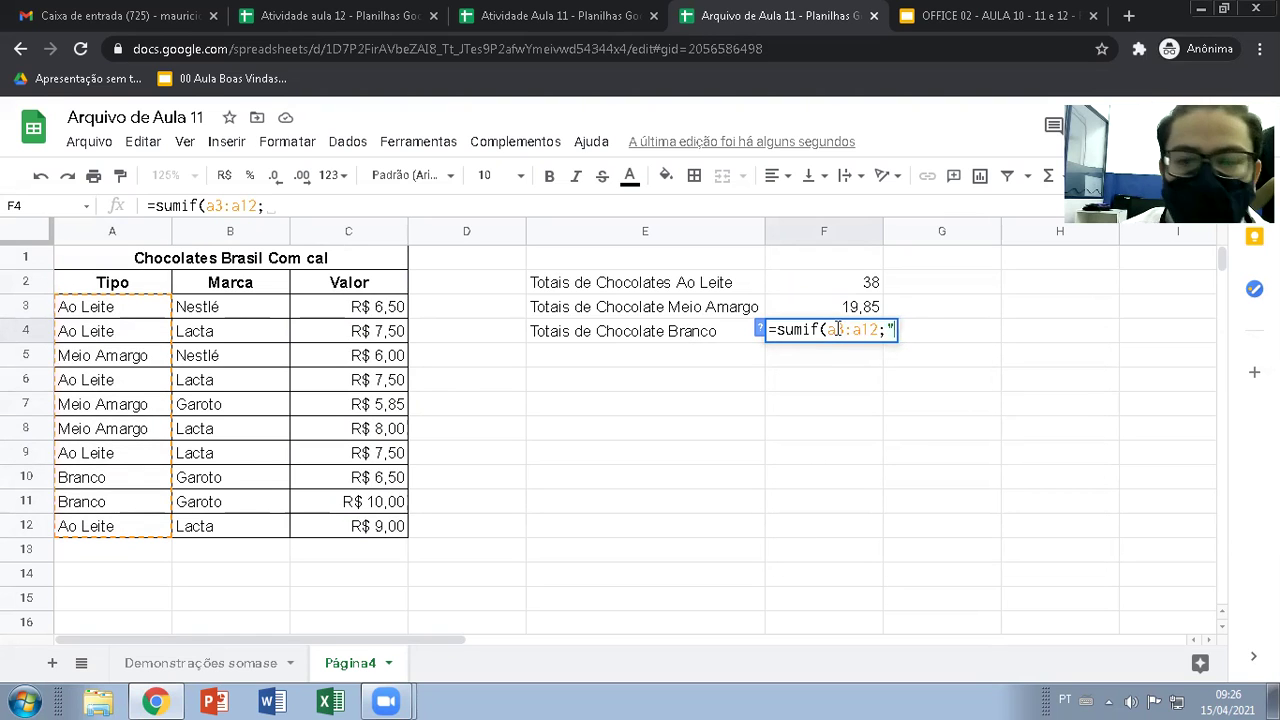
{"action": "type", "text": "Branco\";"}
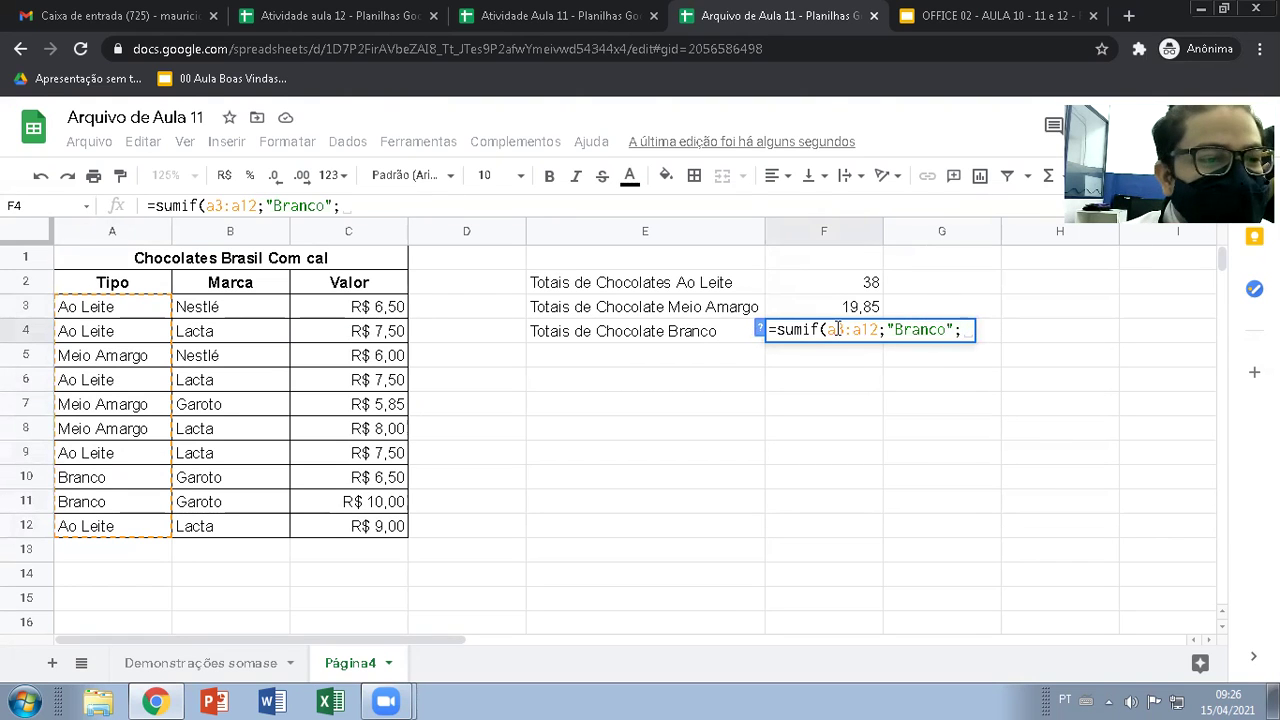
{"action": "type", "text": "c3"}
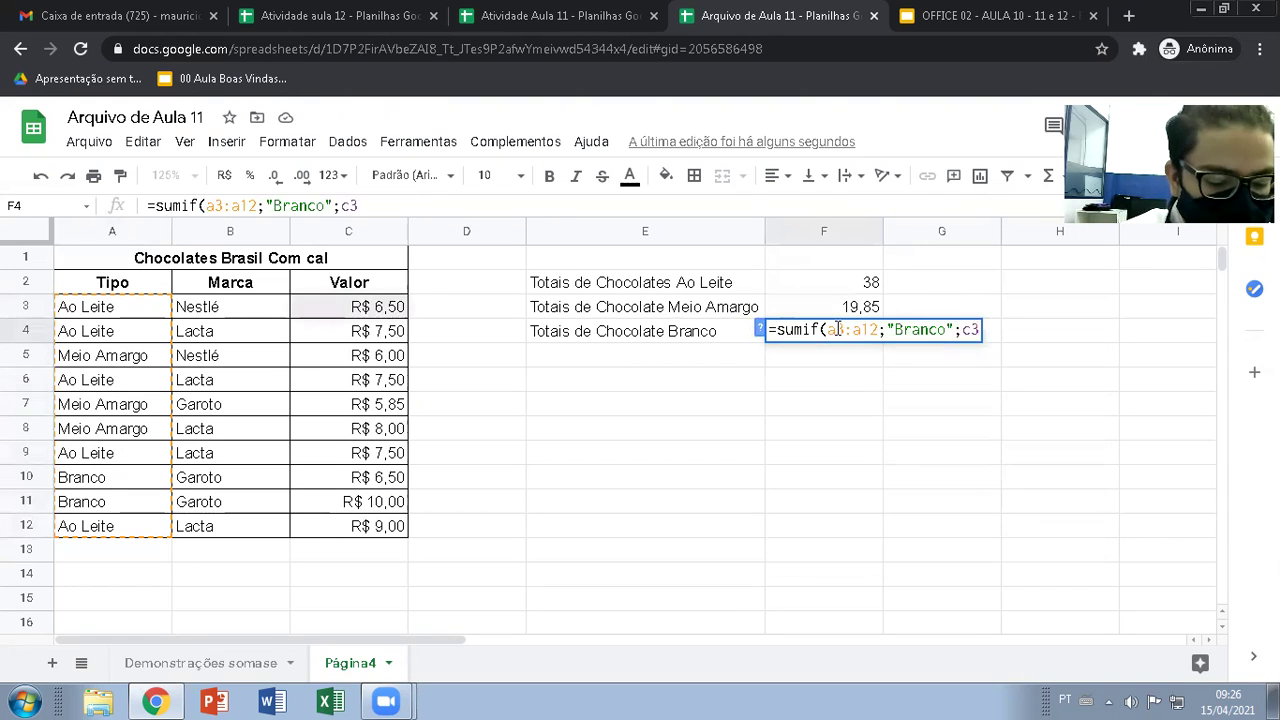
{"action": "type", "text": ":"}
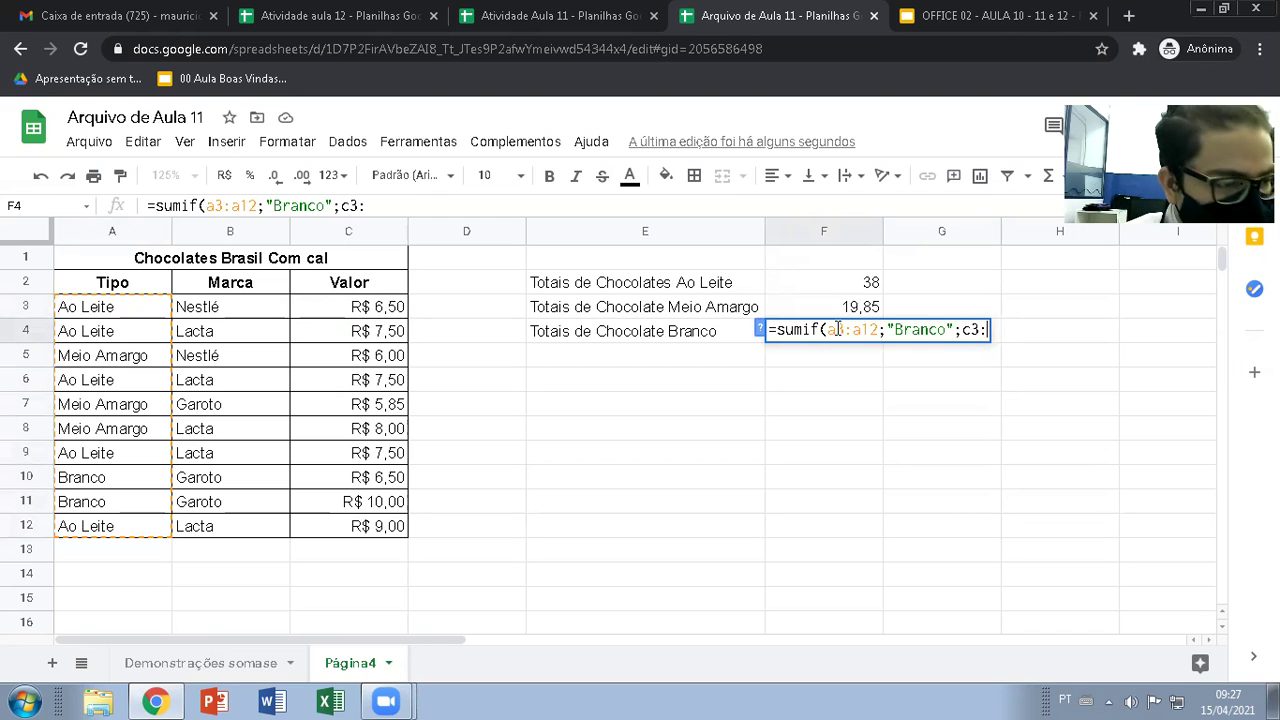
{"action": "type", "text": "c12)"}
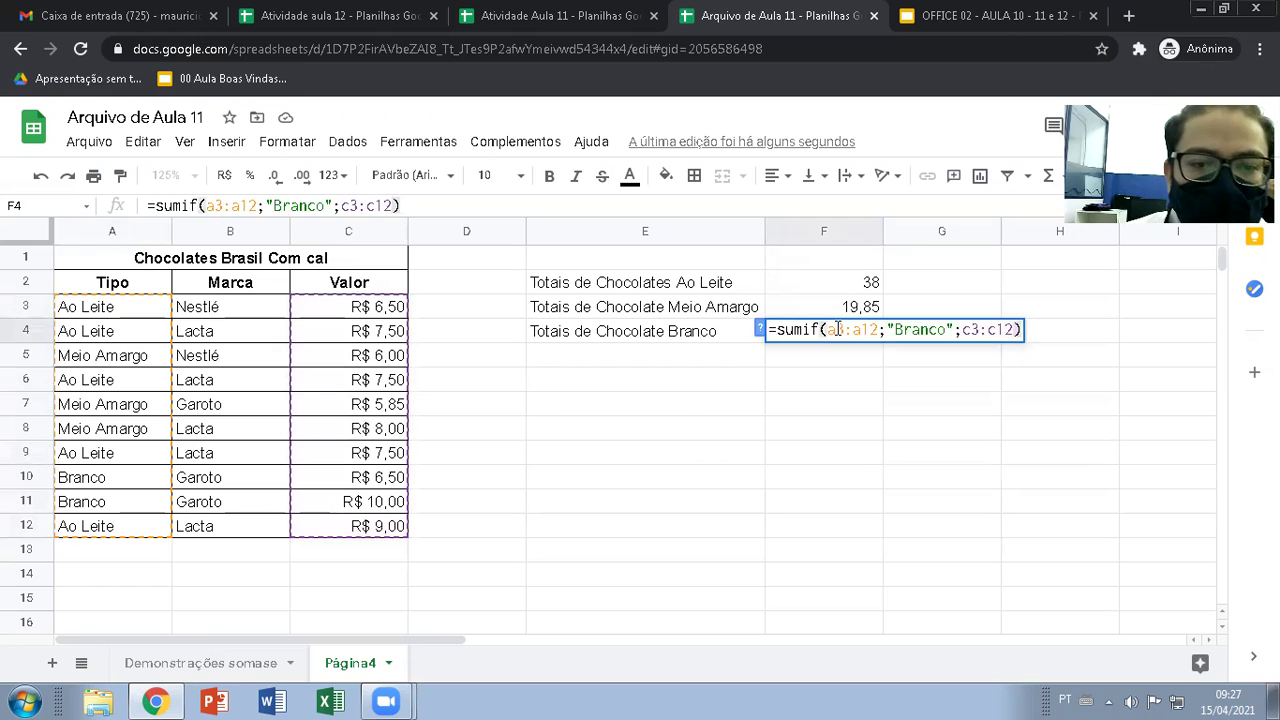
{"action": "key", "text": "Return"}
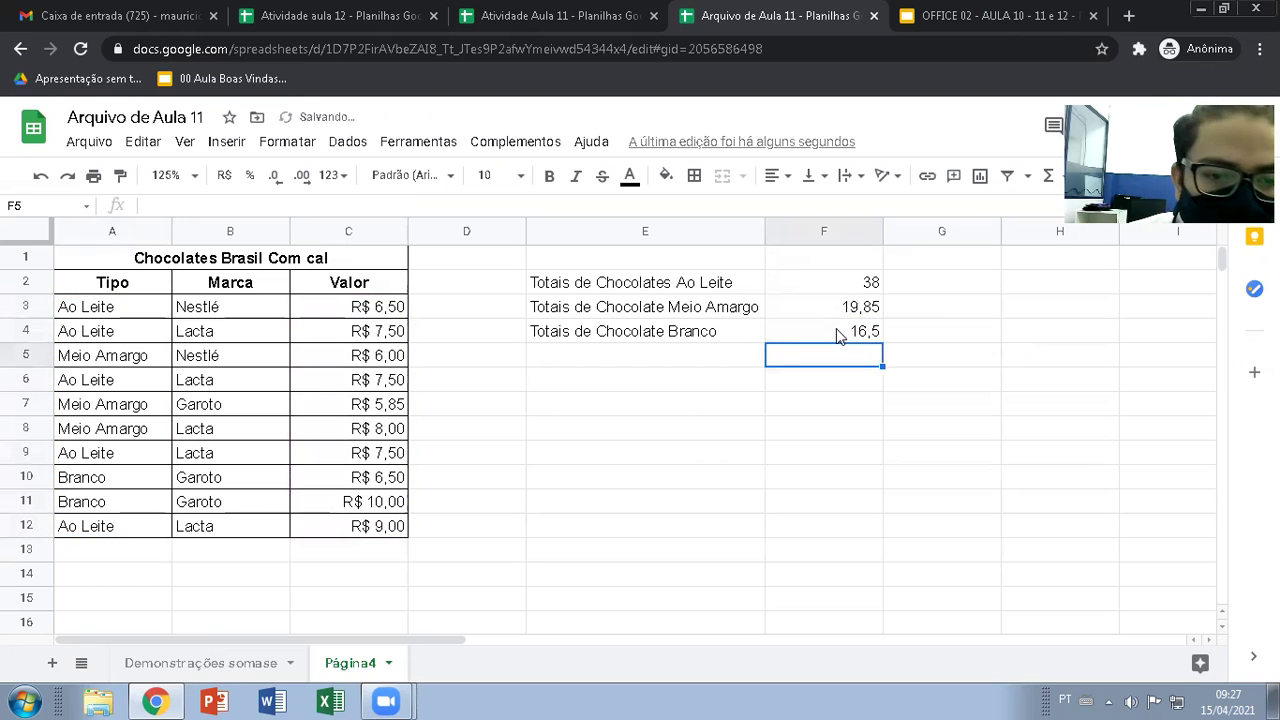
Sum the whole Valor column below the table in C13 with =SOMA(C3:C12).
{"action": "left_click_drag", "start_coordinate": [831, 288], "coordinate": [831, 332]}
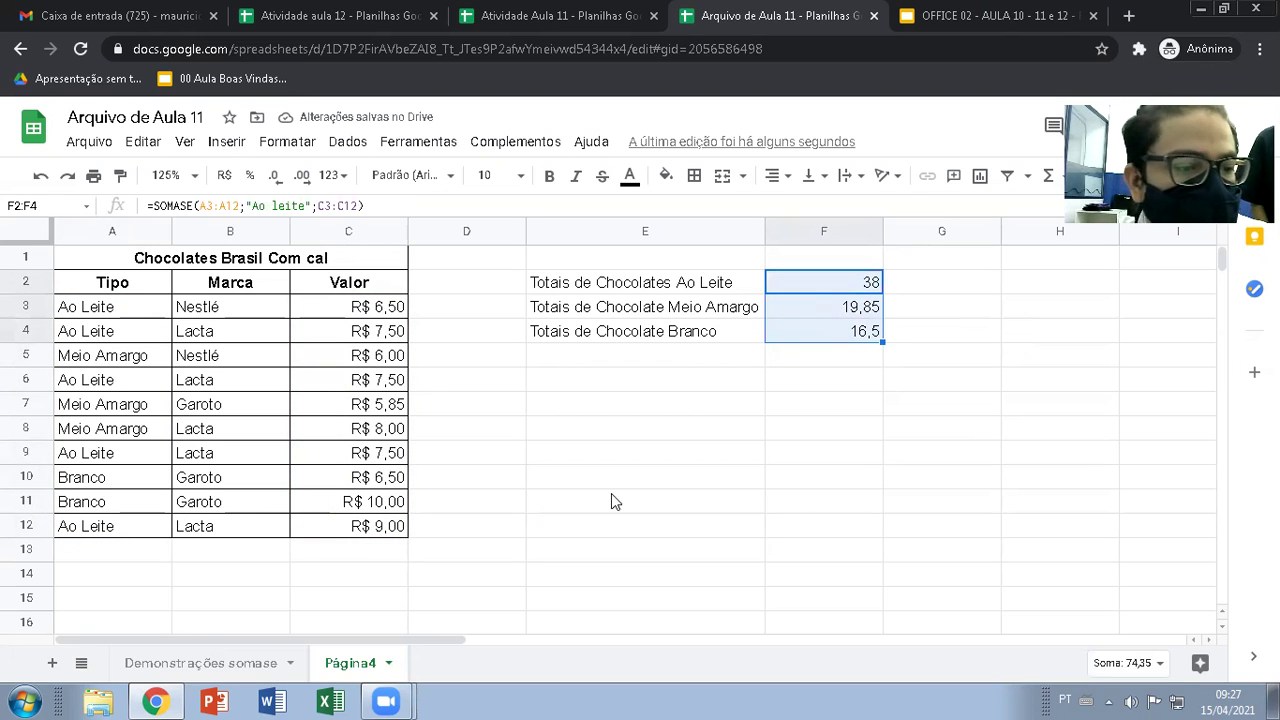
{"action": "left_click", "coordinate": [332, 557]}
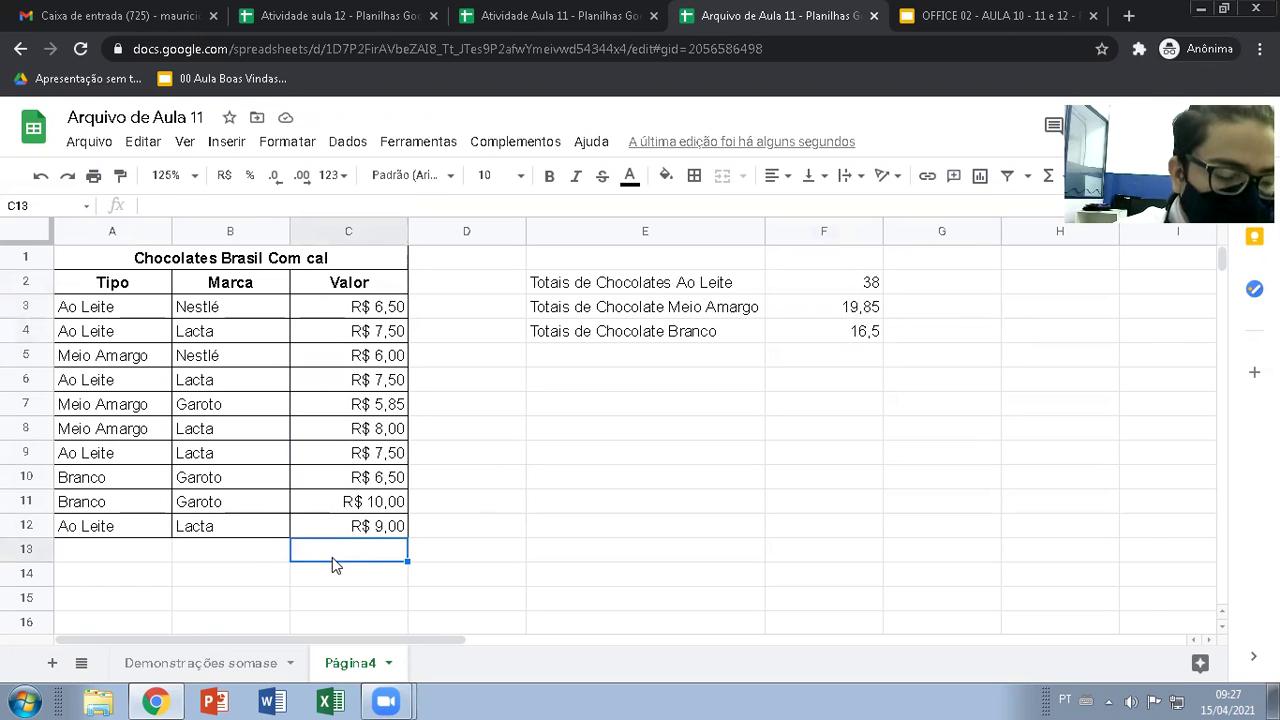
{"action": "type", "text": "=soma"}
{"action": "key", "text": "Tab"}
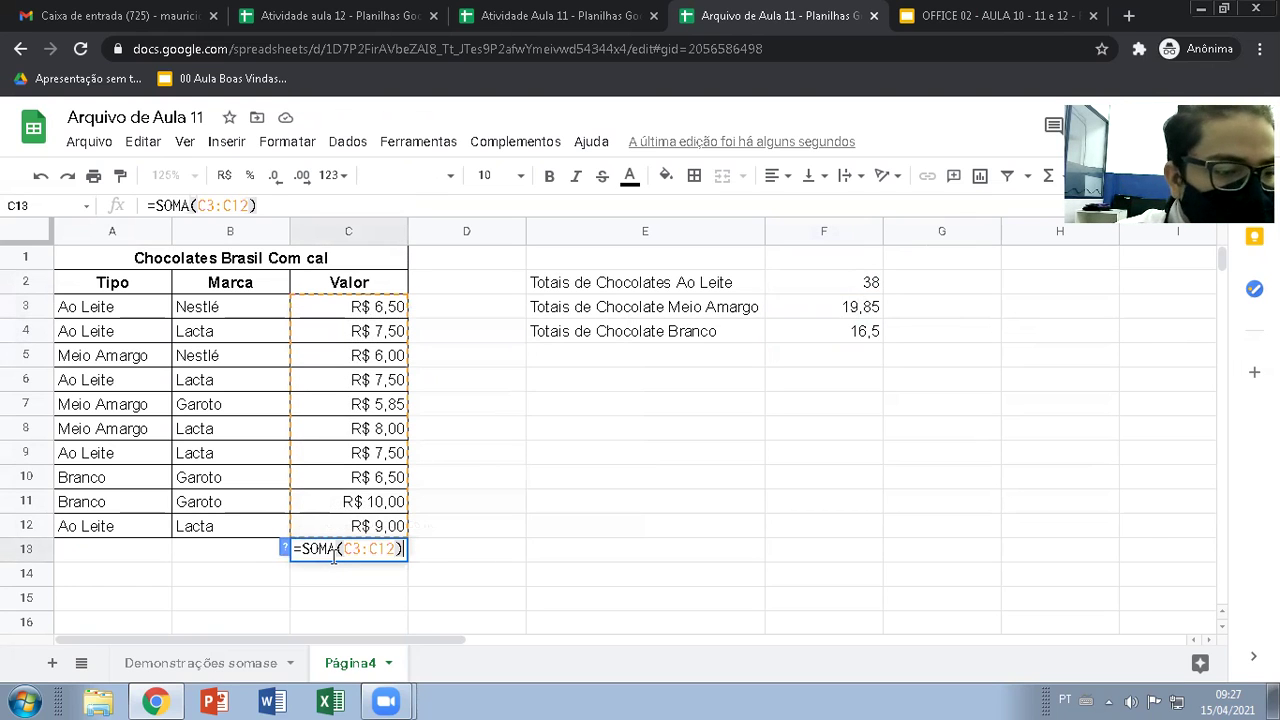
{"action": "key", "text": "Return"}
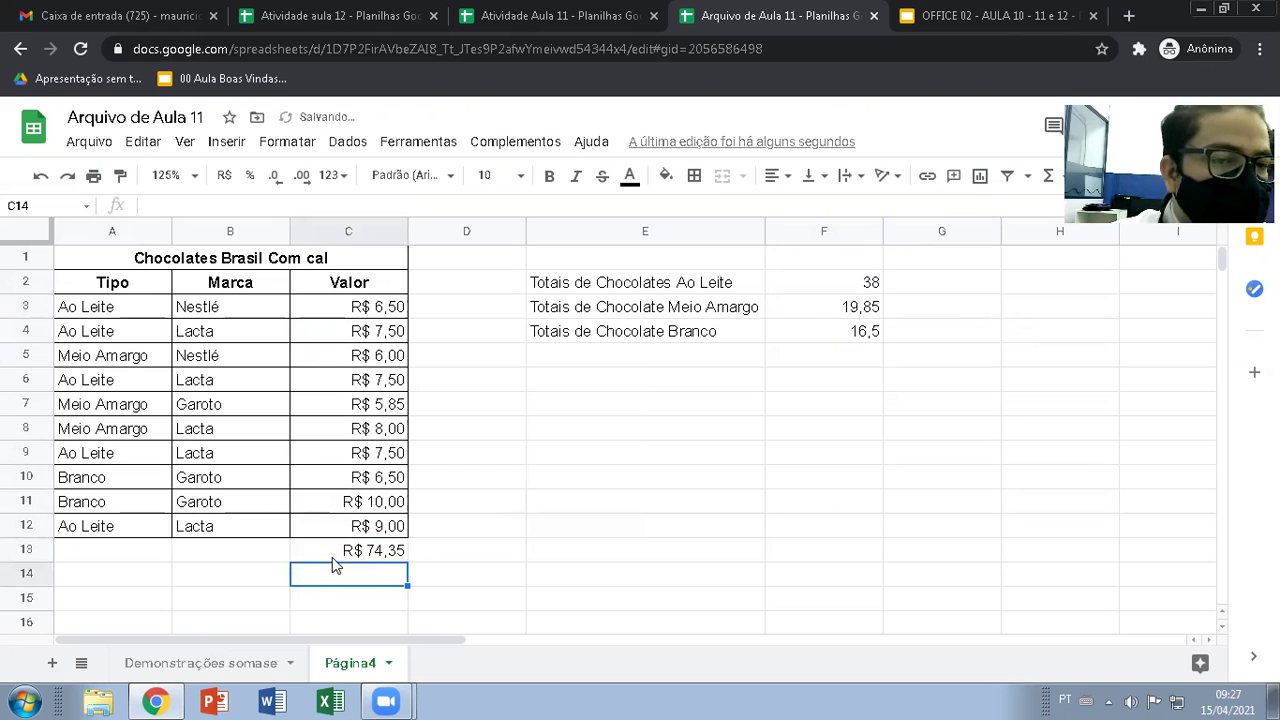
{"action": "left_click", "coordinate": [362, 556]}
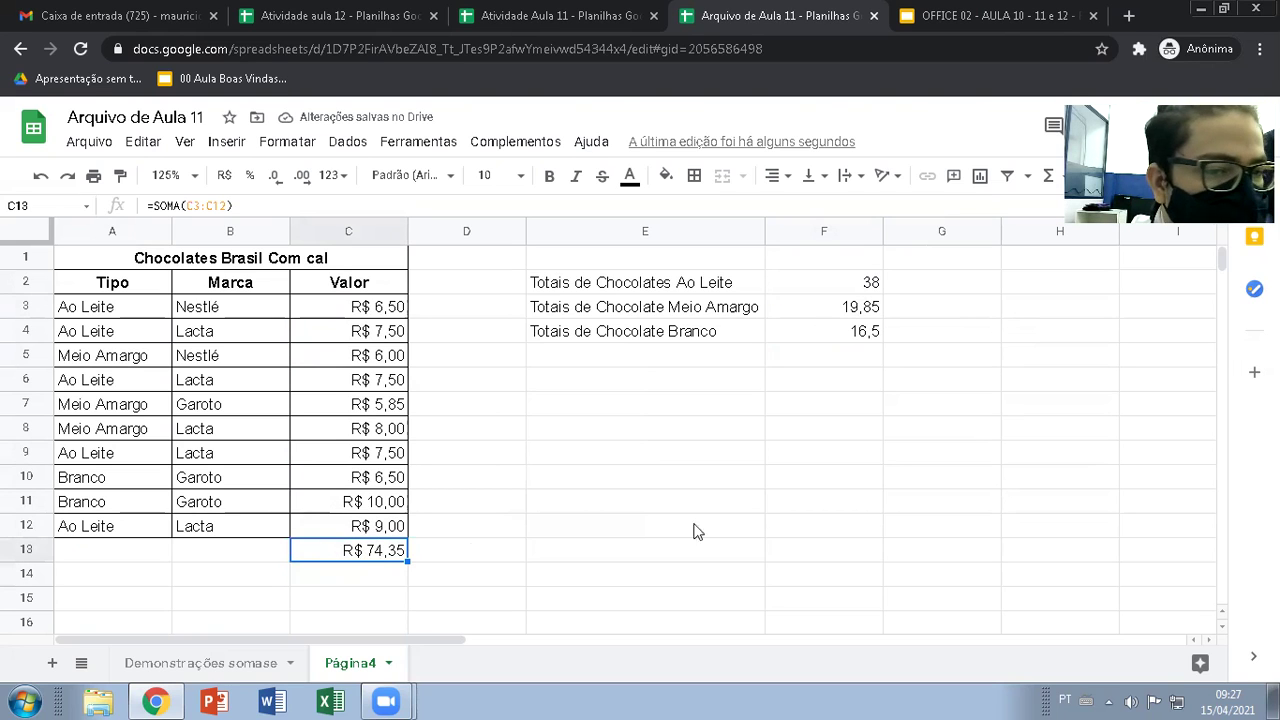
Sum the three type totals F2:F4 in F5 with SOMA.
{"action": "left_click", "coordinate": [845, 360]}
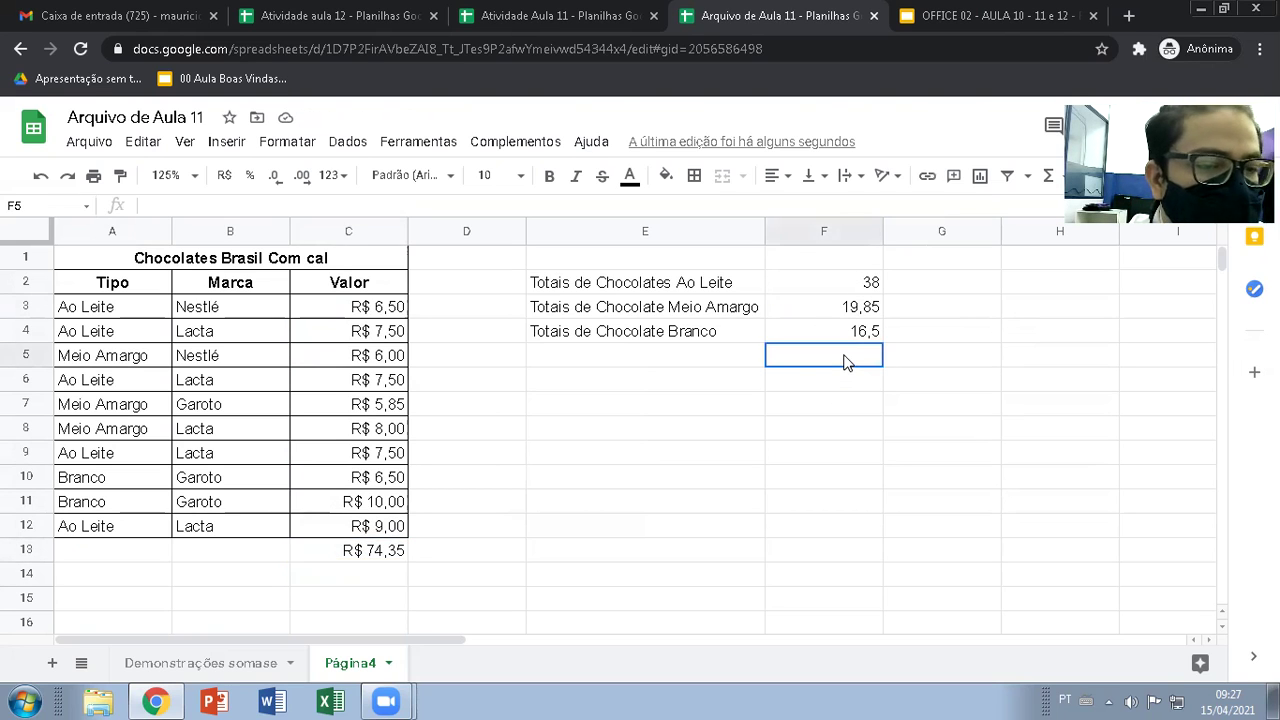
{"action": "type", "text": "=SOMA("}
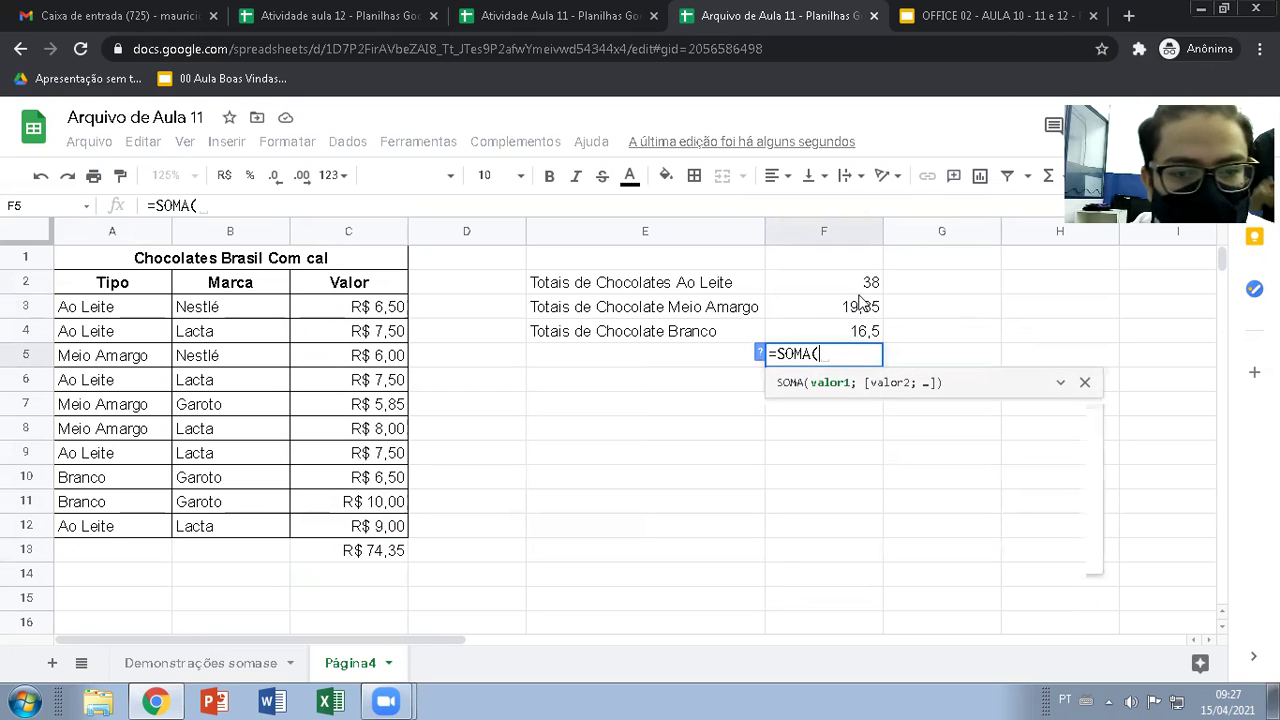
{"action": "left_click_drag", "start_coordinate": [864, 284], "coordinate": [866, 340]}
{"action": "key", "text": "Return"}
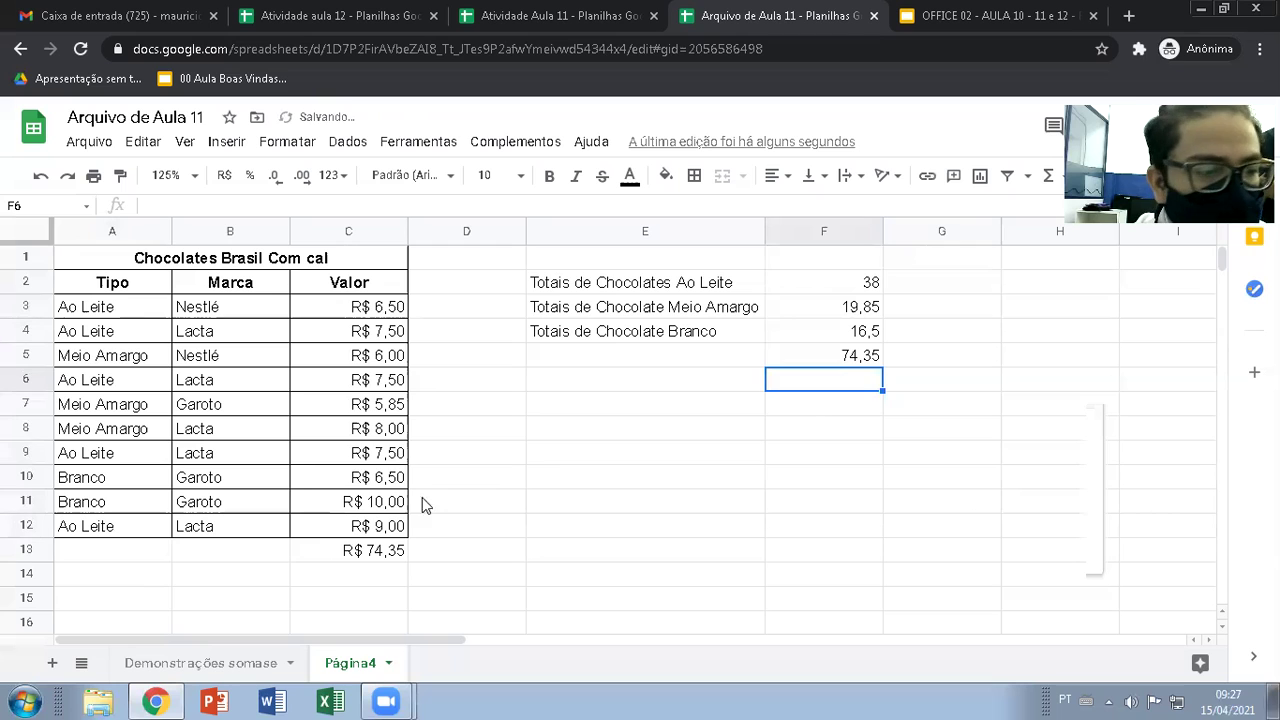
Compare the overall Valor sum in C13 with the sum of the type totals in F5.
{"action": "left_click", "coordinate": [392, 546]}
{"action": "left_click", "coordinate": [838, 358]}
{"action": "left_click", "coordinate": [385, 551]}
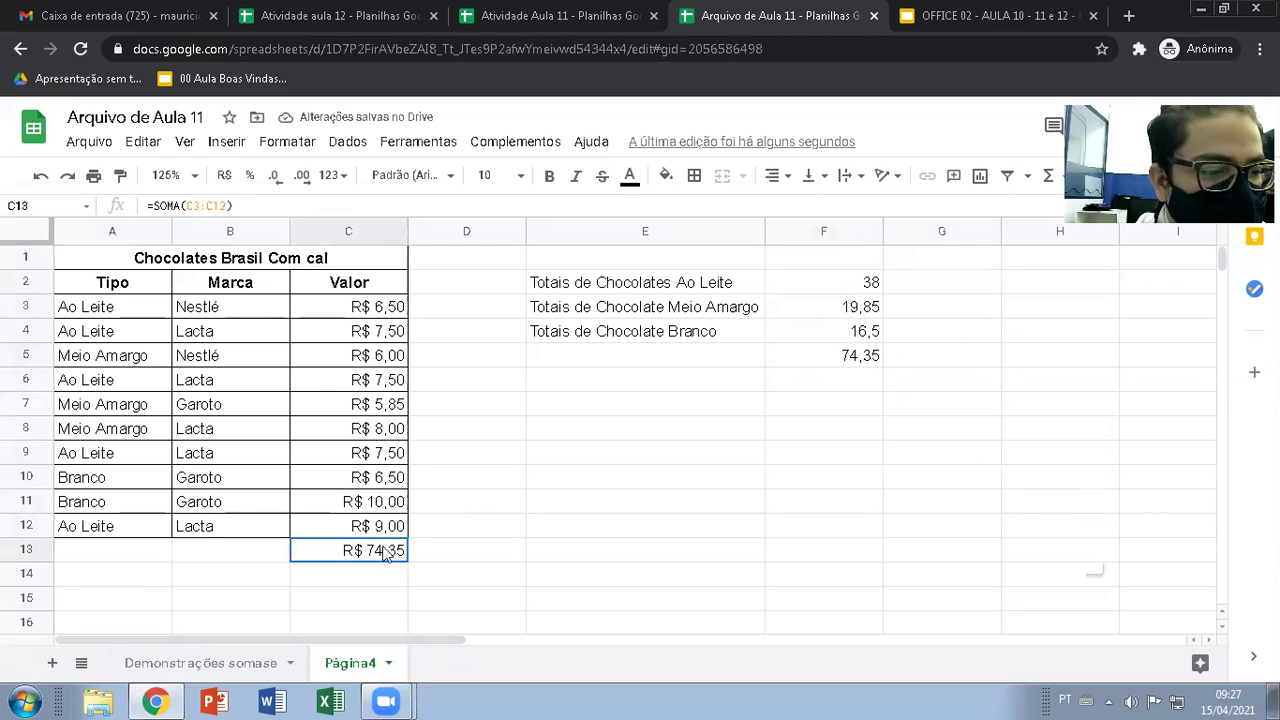
{"action": "left_click", "coordinate": [862, 354]}
Delete the check sums from C13 and F5.
{"action": "left_click", "coordinate": [366, 551]}
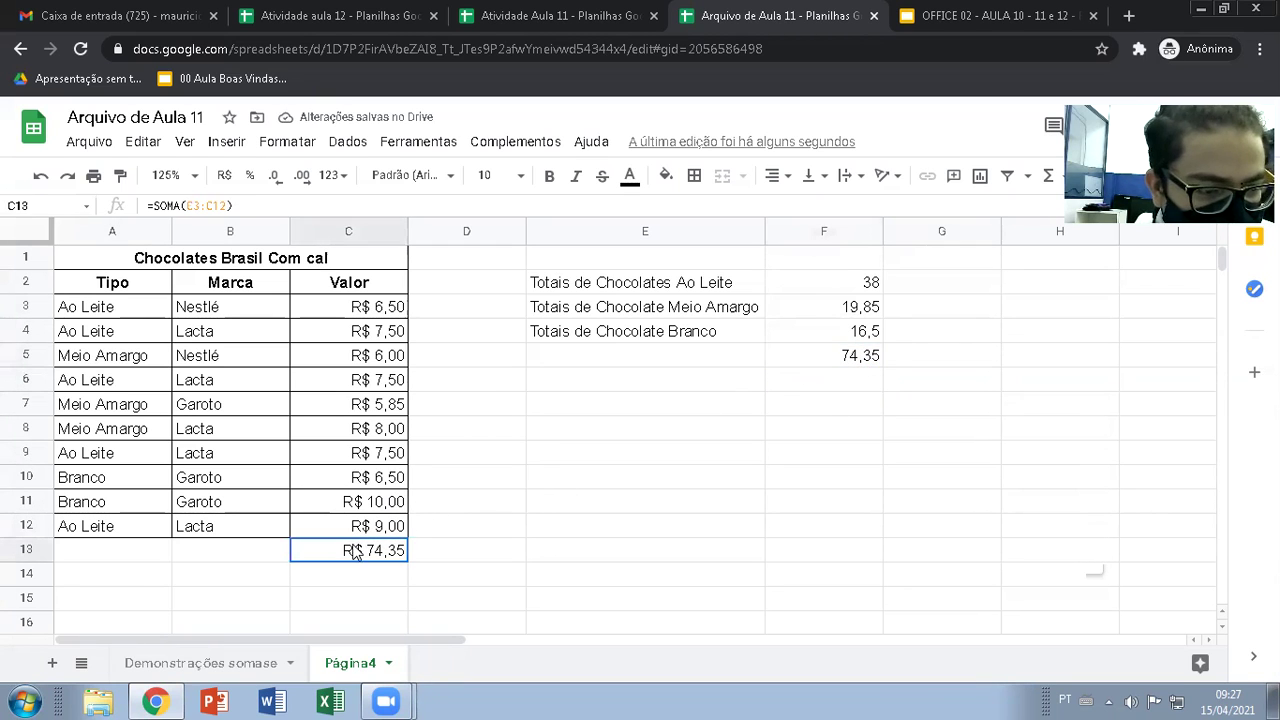
{"action": "key", "text": "Delete"}
{"action": "left_click", "coordinate": [826, 358]}
{"action": "key", "text": "Delete"}
{"action": "left_click", "coordinate": [810, 410]}
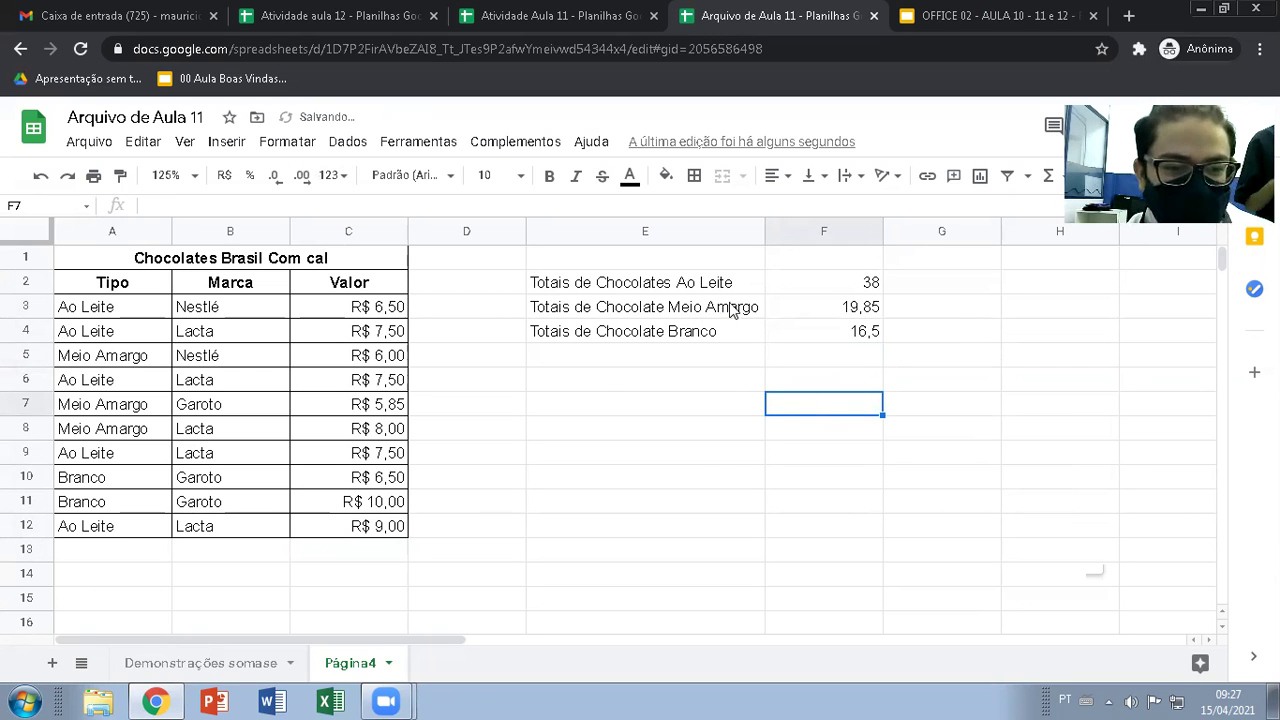
Enter the label "Total de chocolates Ao leite da marca Nestlé" in cell E6, below the type totals.
{"action": "left_click", "coordinate": [594, 386]}
{"action": "left_click_drag", "start_coordinate": [603, 285], "coordinate": [651, 329]}
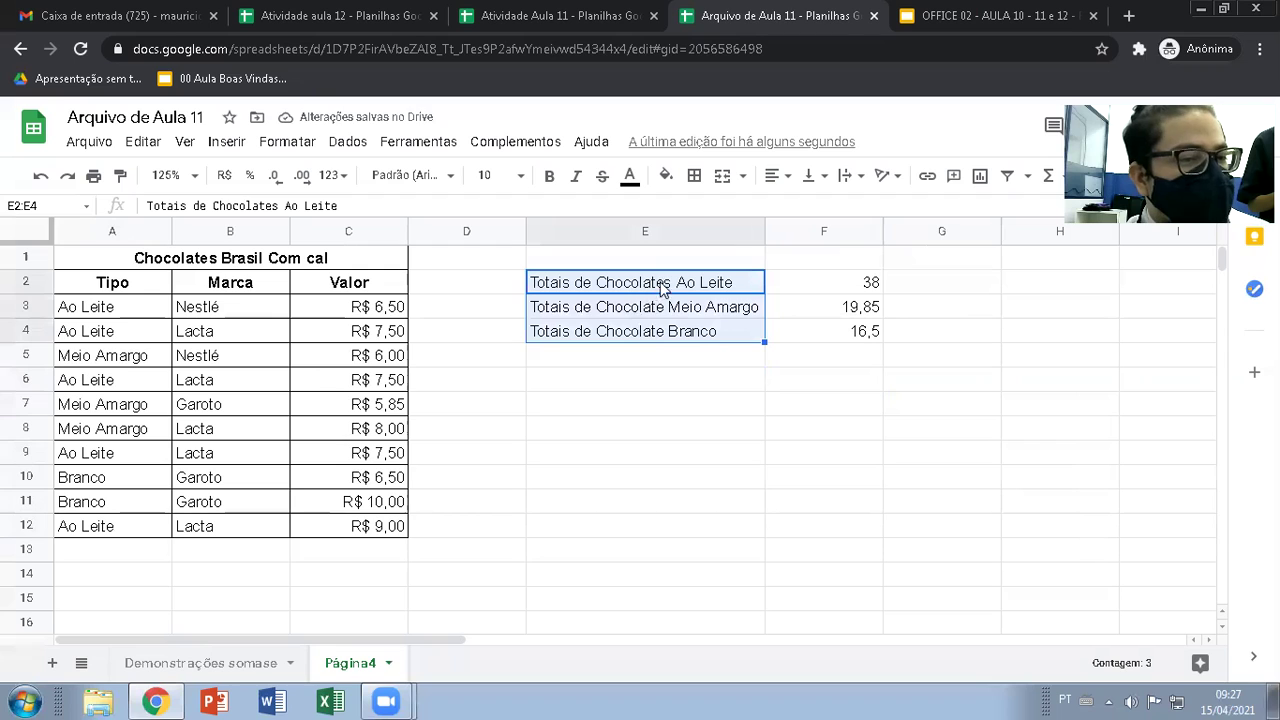
{"action": "left_click", "coordinate": [560, 388]}
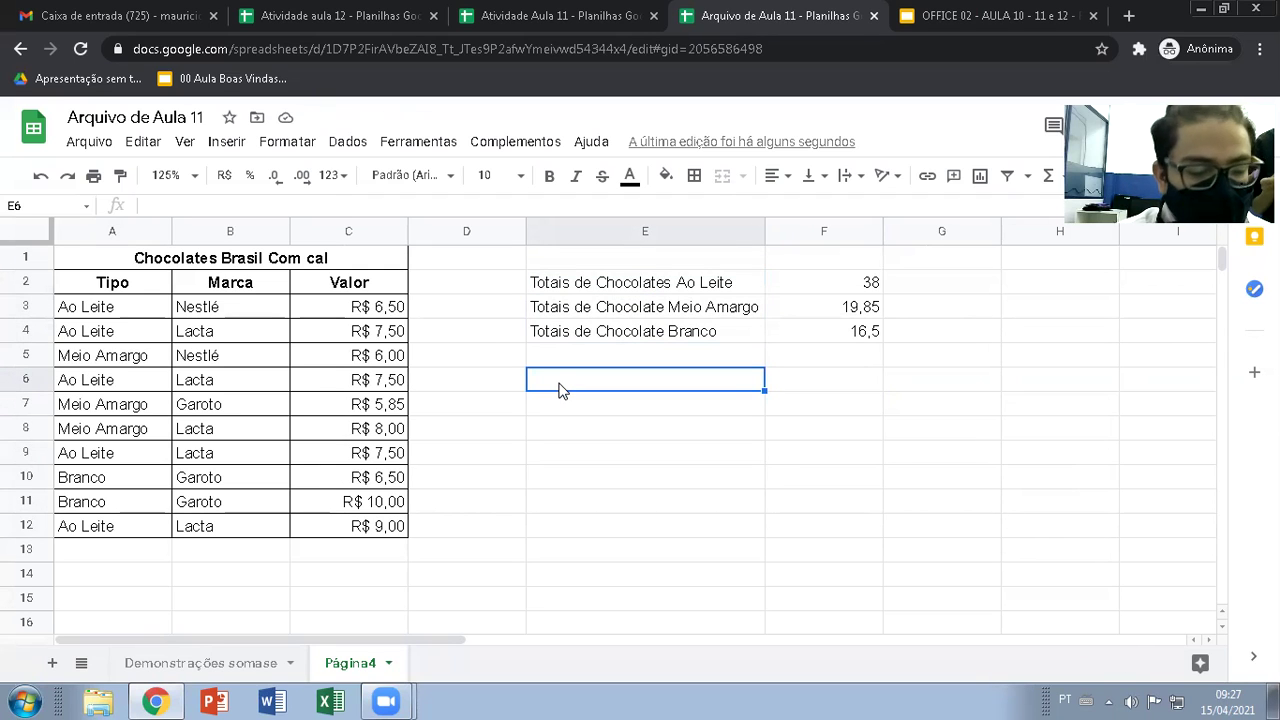
{"action": "type", "text": "To"}
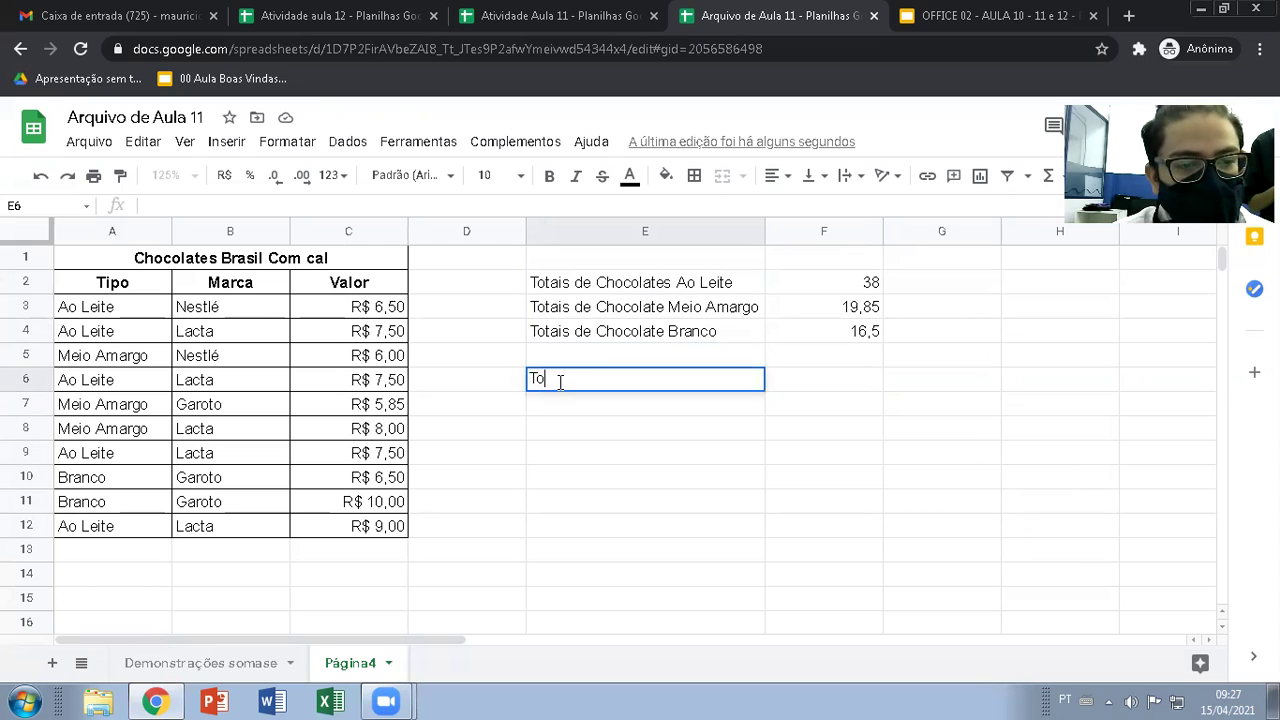
{"action": "type", "text": "tals de chocolates Ao "}
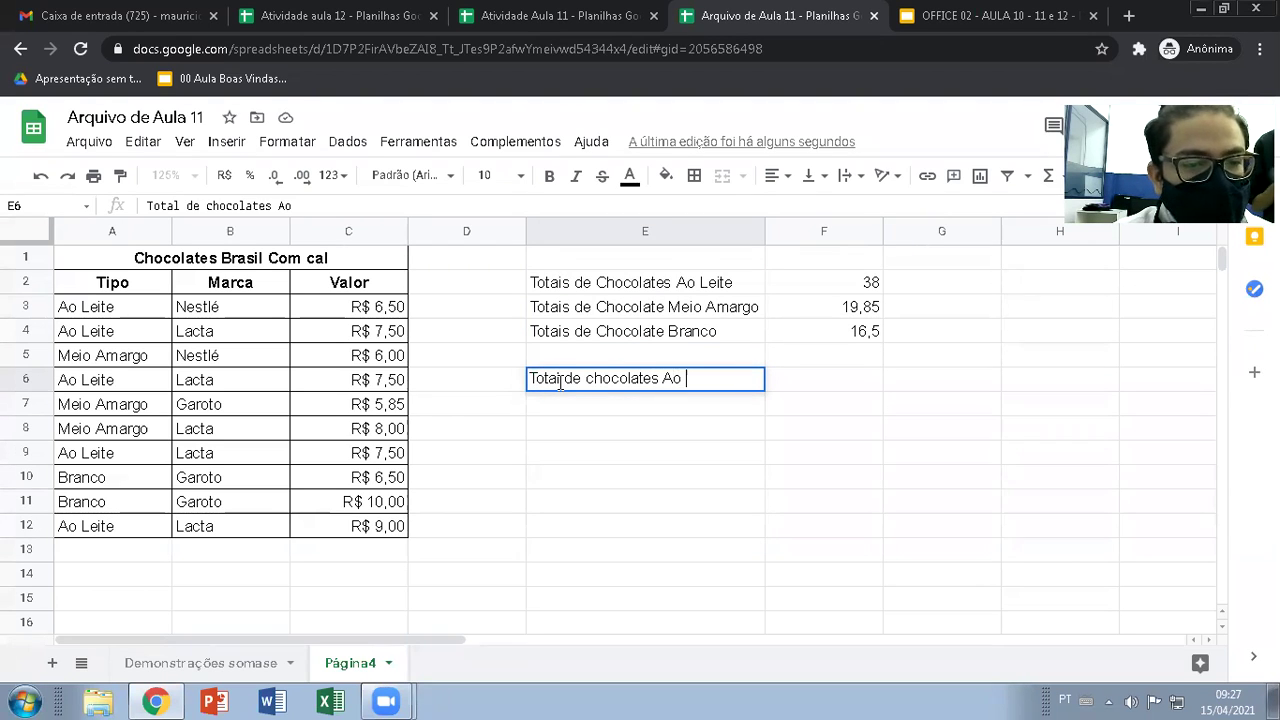
{"action": "type", "text": "leite da marca Nestlé"}
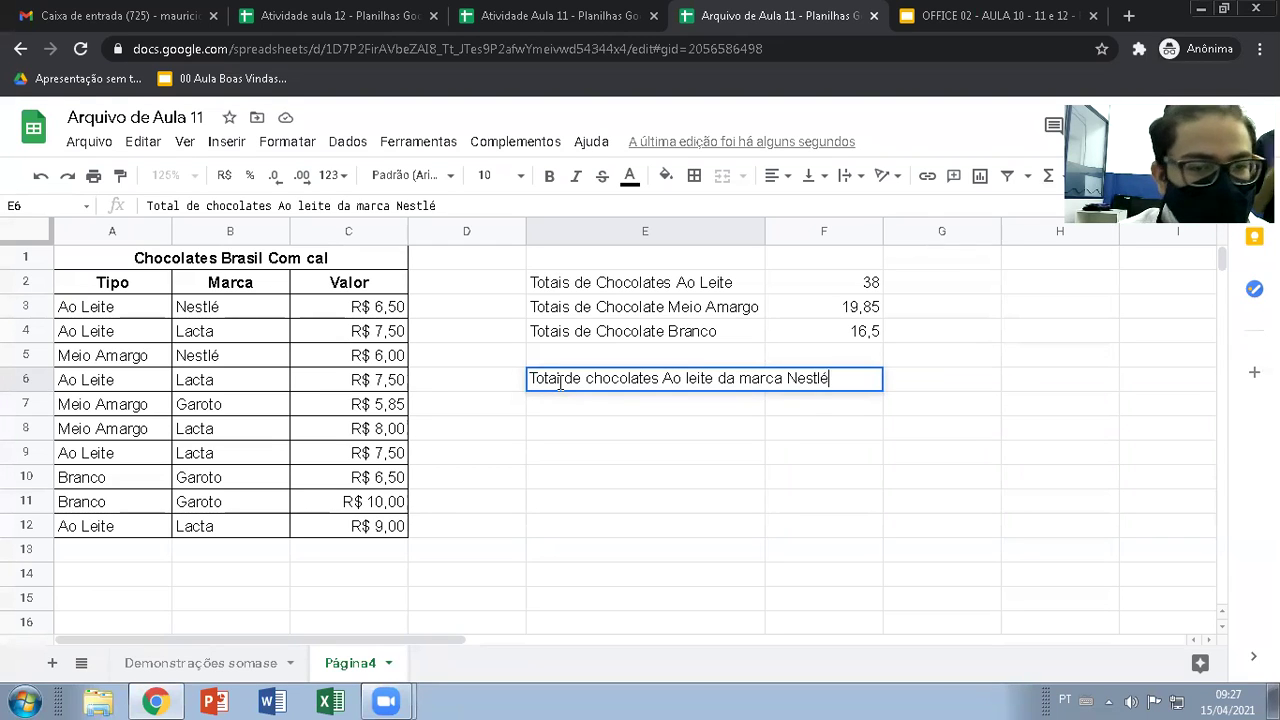
{"action": "key", "text": "Return"}
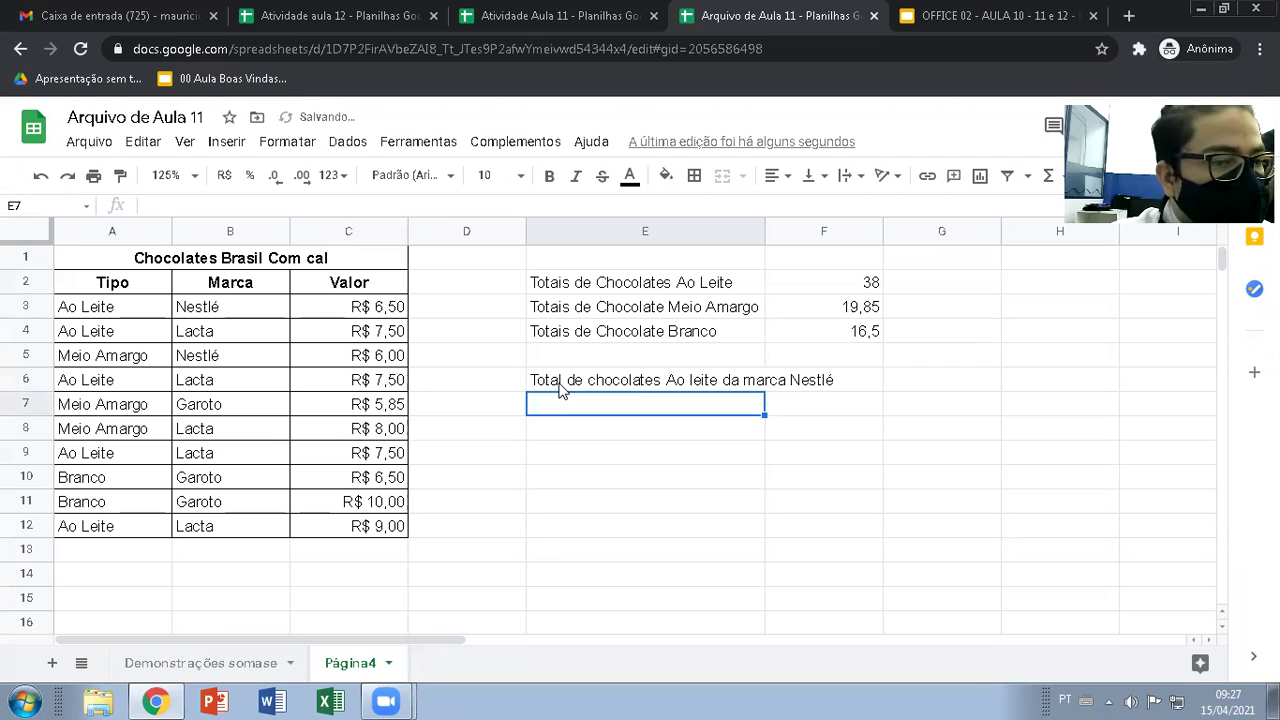
Widen column E so the whole label in E6 fits inside it.
{"action": "left_click_drag", "start_coordinate": [762, 231], "coordinate": [838, 228]}
{"action": "left_click", "coordinate": [822, 334]}
{"action": "left_click", "coordinate": [791, 400]}
Make the words "Ao leite" and "Nestlé" bold within the label in E6.
{"action": "left_click", "coordinate": [686, 382]}
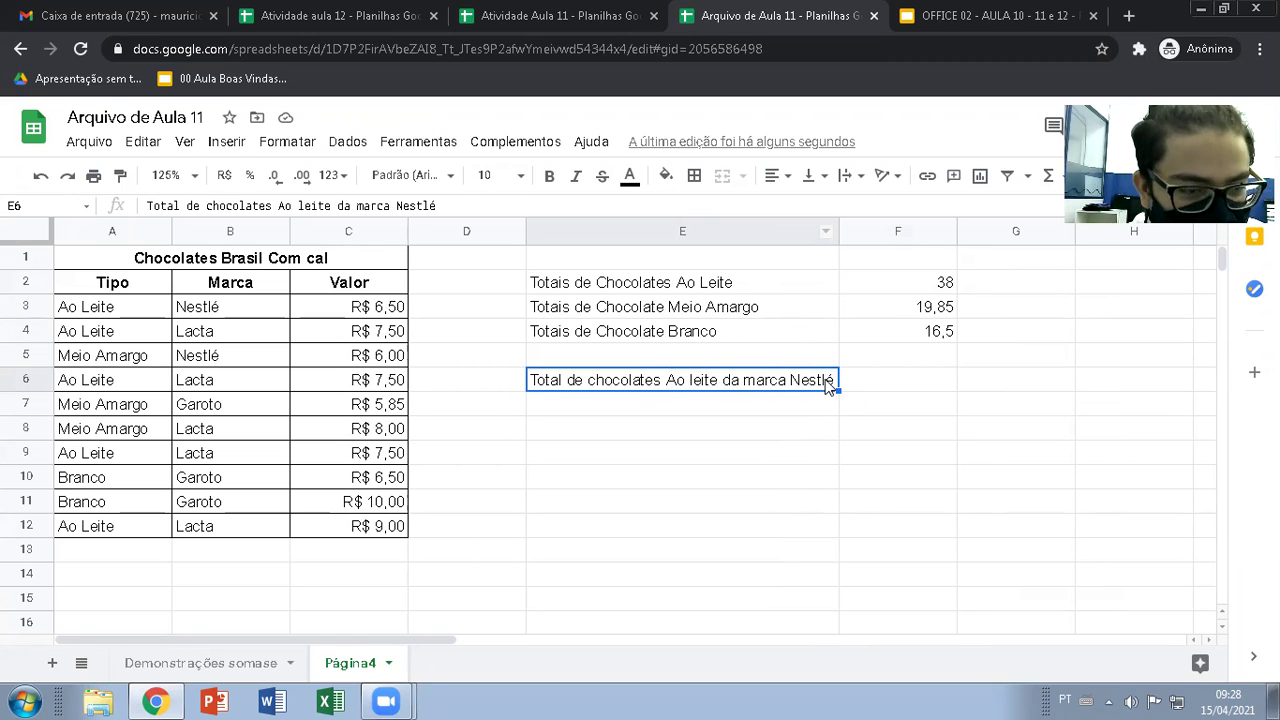
{"action": "left_click_drag", "start_coordinate": [279, 205], "coordinate": [333, 205]}
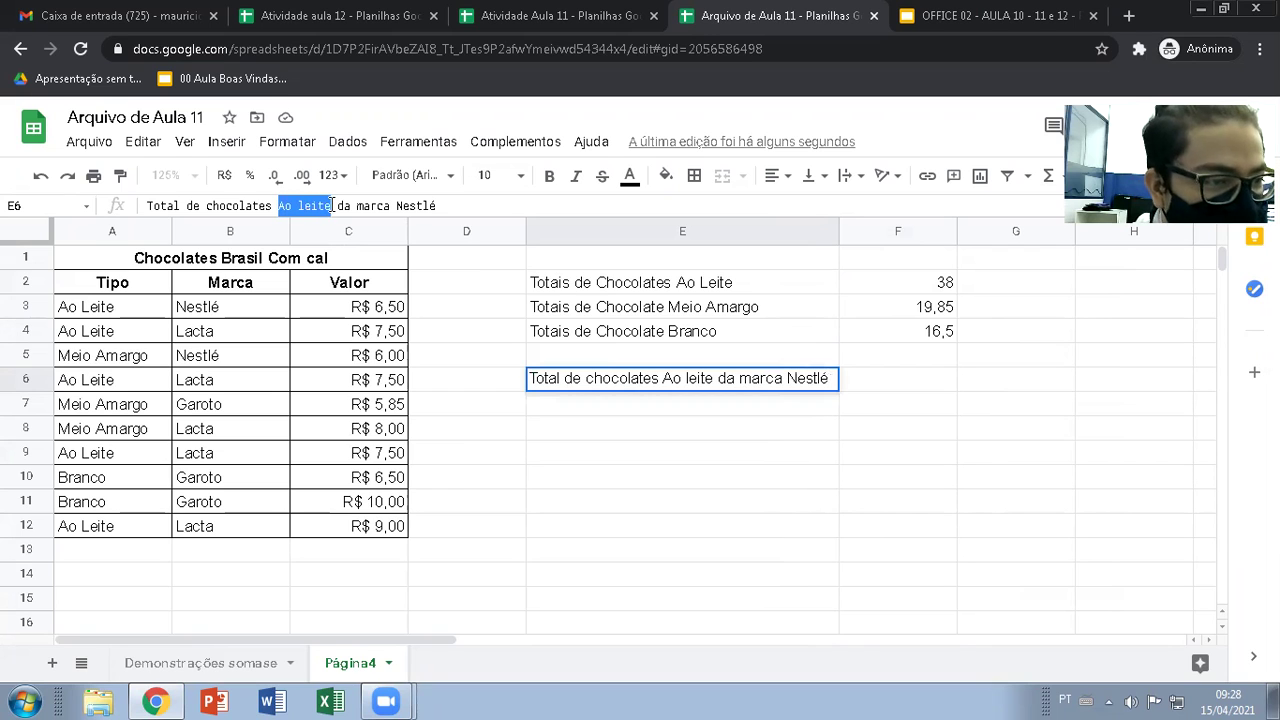
{"action": "key", "text": "ctrl+b"}
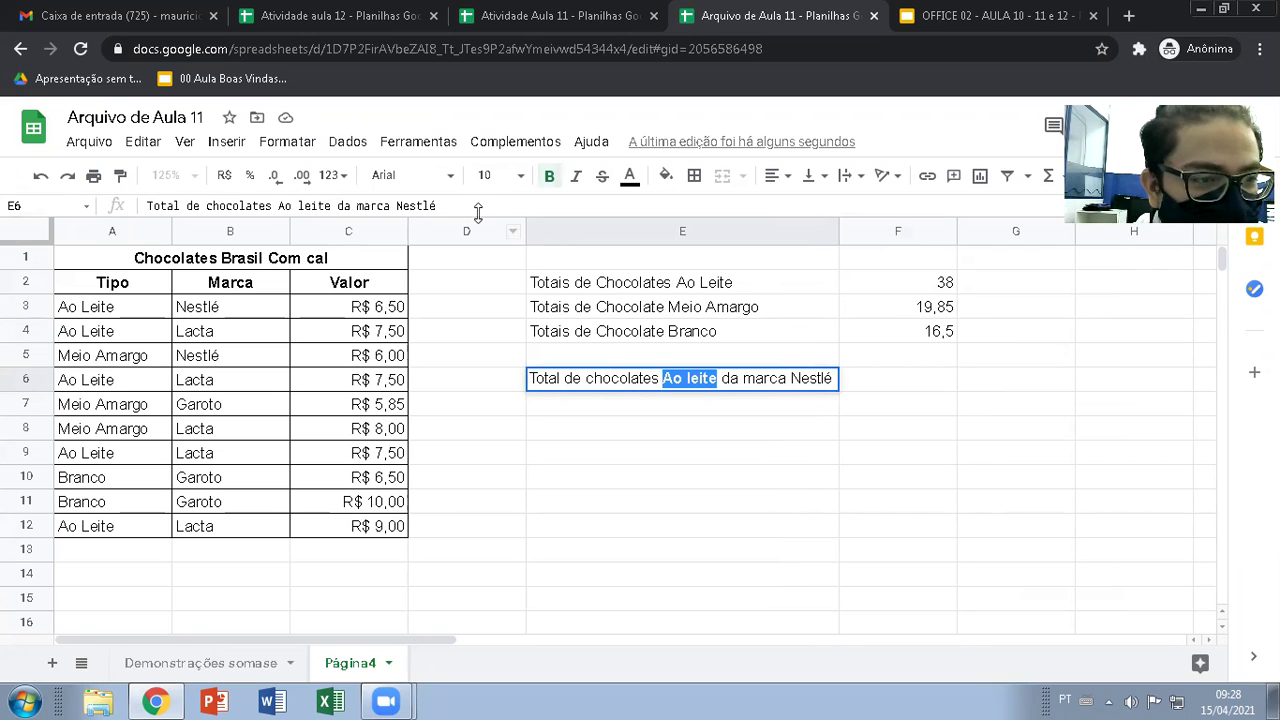
{"action": "left_click_drag", "start_coordinate": [453, 205], "coordinate": [397, 205]}
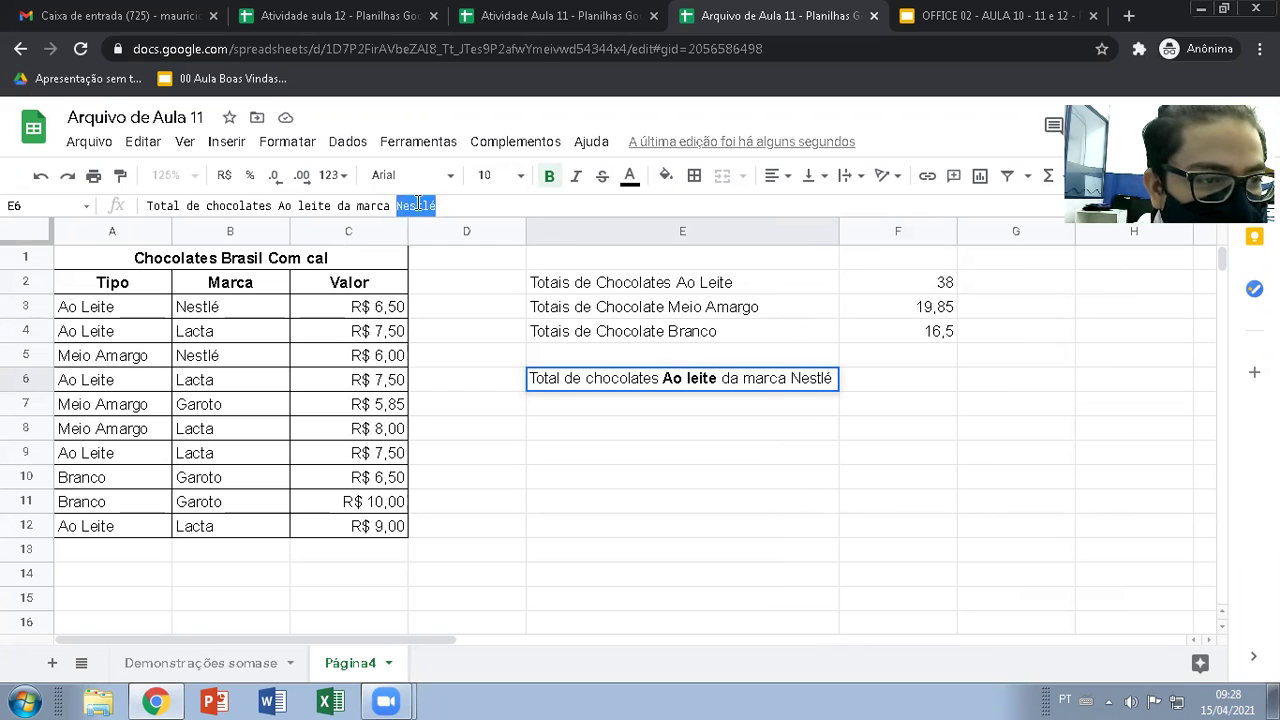
{"action": "key", "text": "ctrl+b"}
{"action": "left_click", "coordinate": [587, 438]}
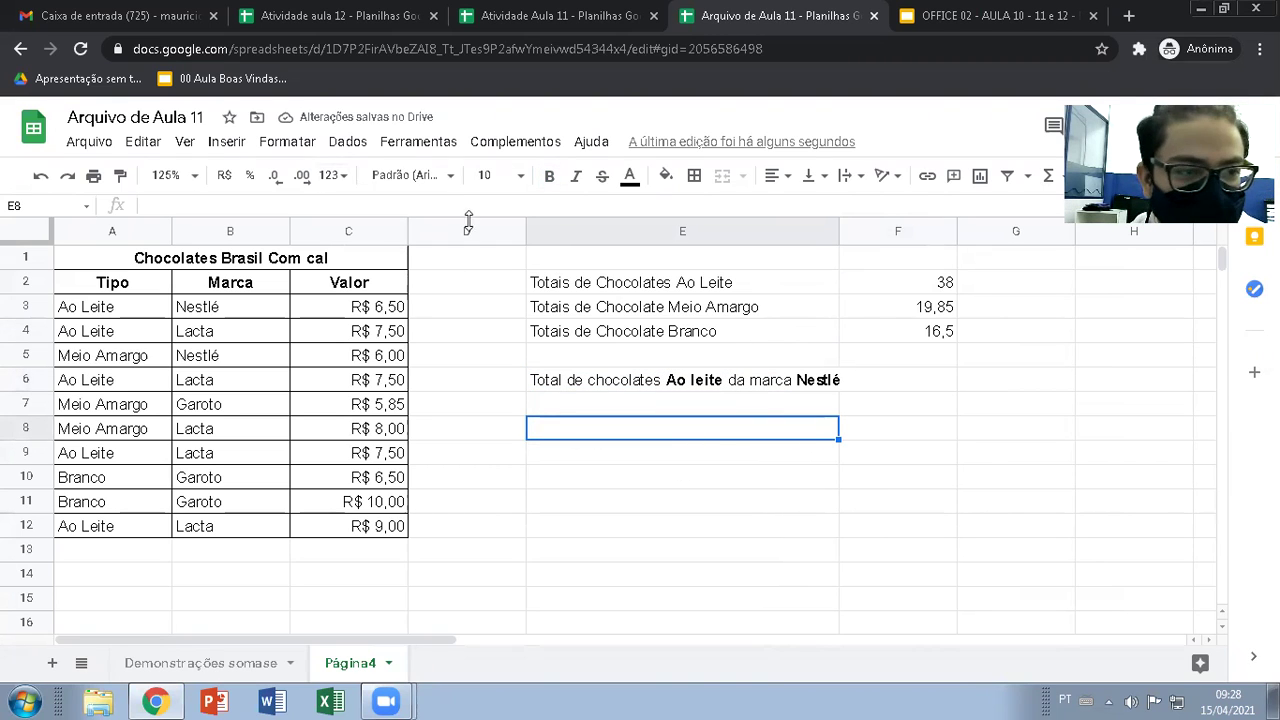
Widen column E slightly to fit the bold label and begin a formula in F6.
{"action": "left_click", "coordinate": [902, 384]}
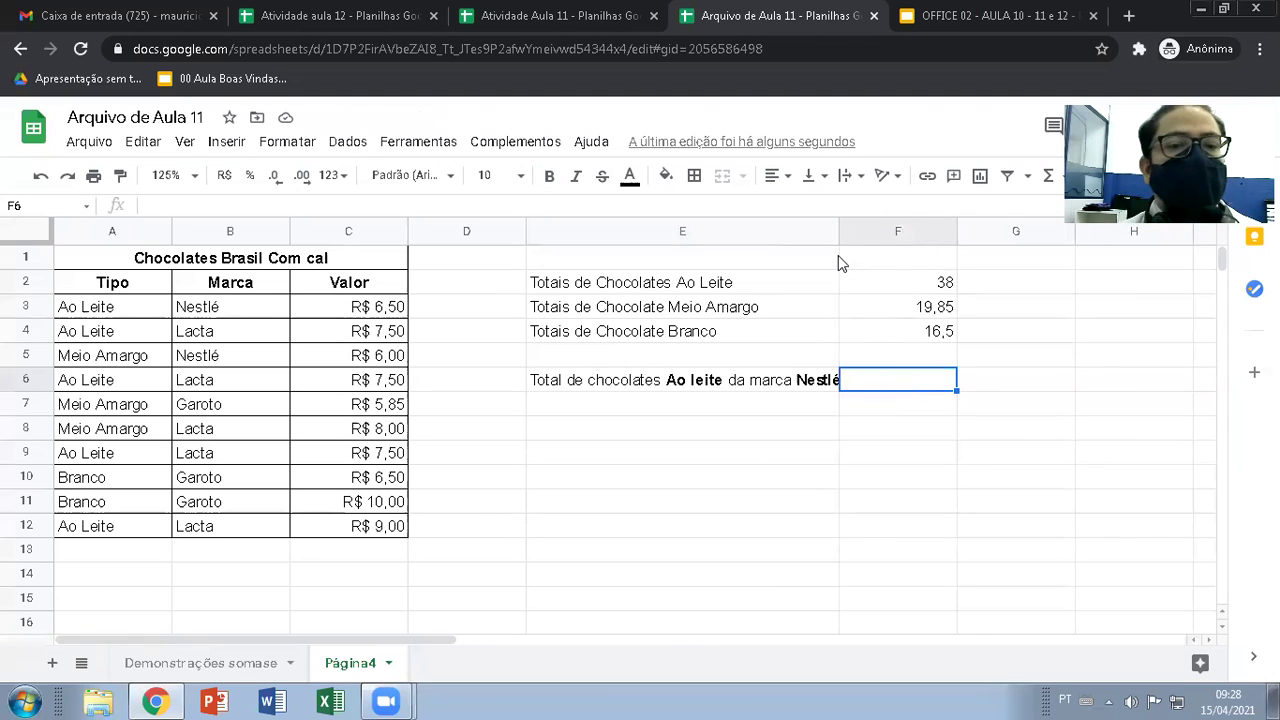
{"action": "left_click_drag", "start_coordinate": [837, 224], "coordinate": [841, 224]}
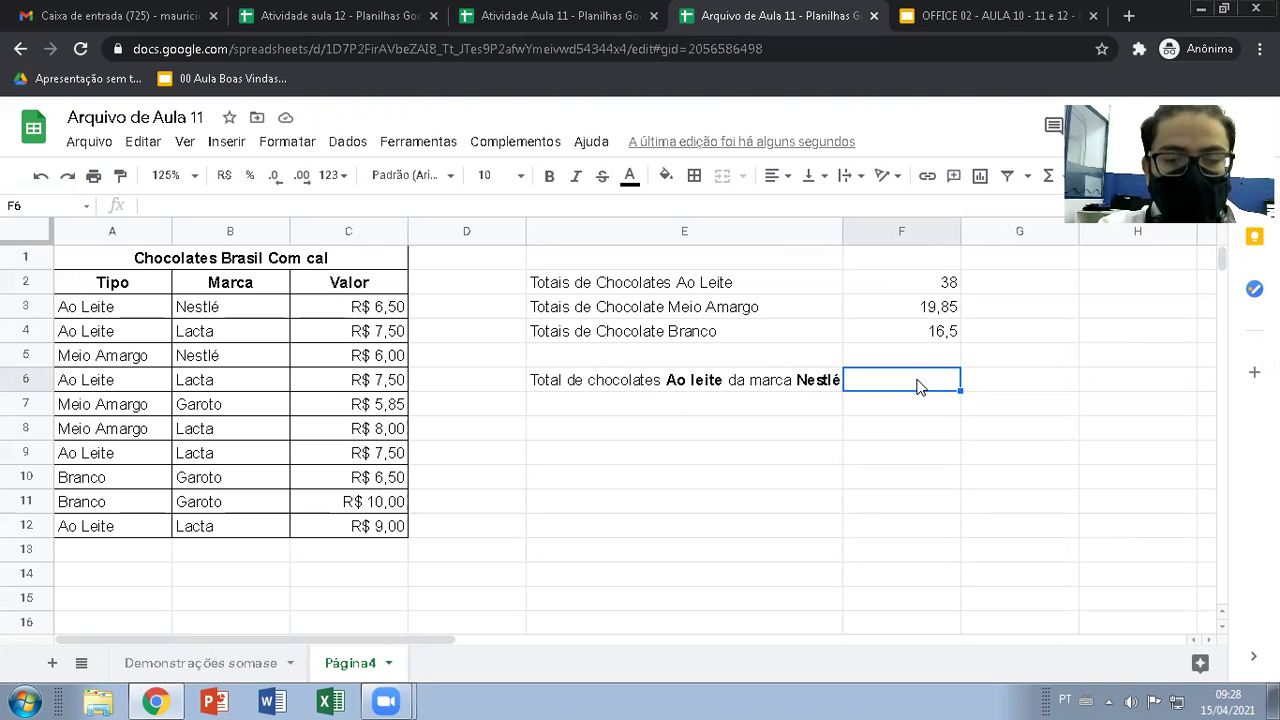
{"action": "type", "text": "=s"}
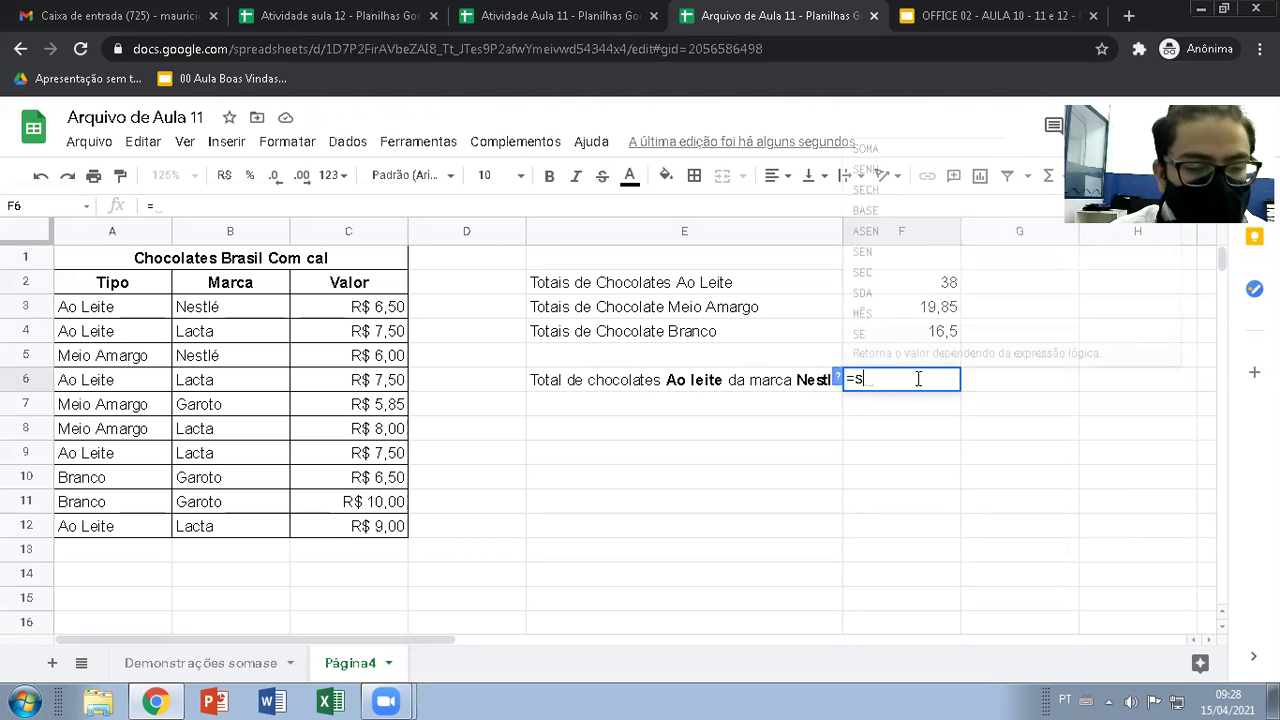
{"action": "type", "text": "omases"}
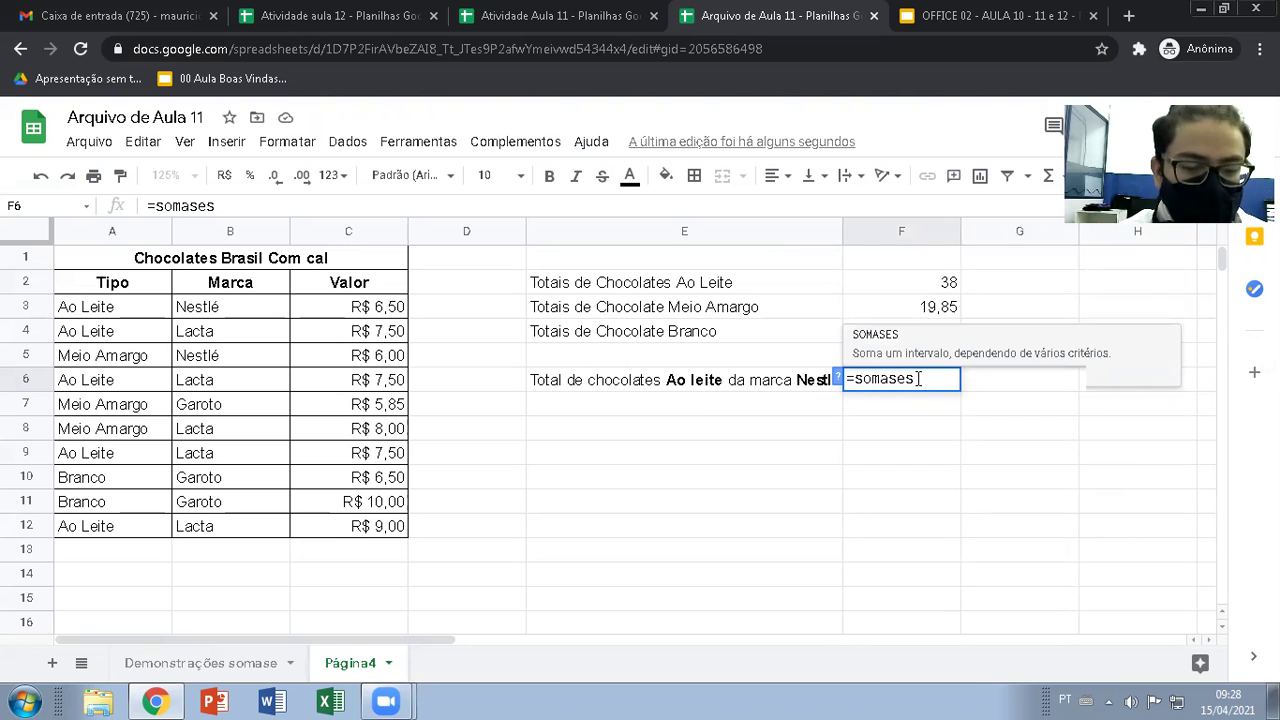
{"action": "key", "text": "BackSpace"}
{"action": "key", "text": "BackSpace"}
{"action": "key", "text": "BackSpace"}
{"action": "key", "text": "BackSpace"}
{"action": "key", "text": "BackSpace"}
{"action": "key", "text": "BackSpace"}
Write a SUMIFS formula in F6 with sum range C3:C12 and the first condition A3:A12 equal to "Ao leite".
{"action": "type", "text": "u"}
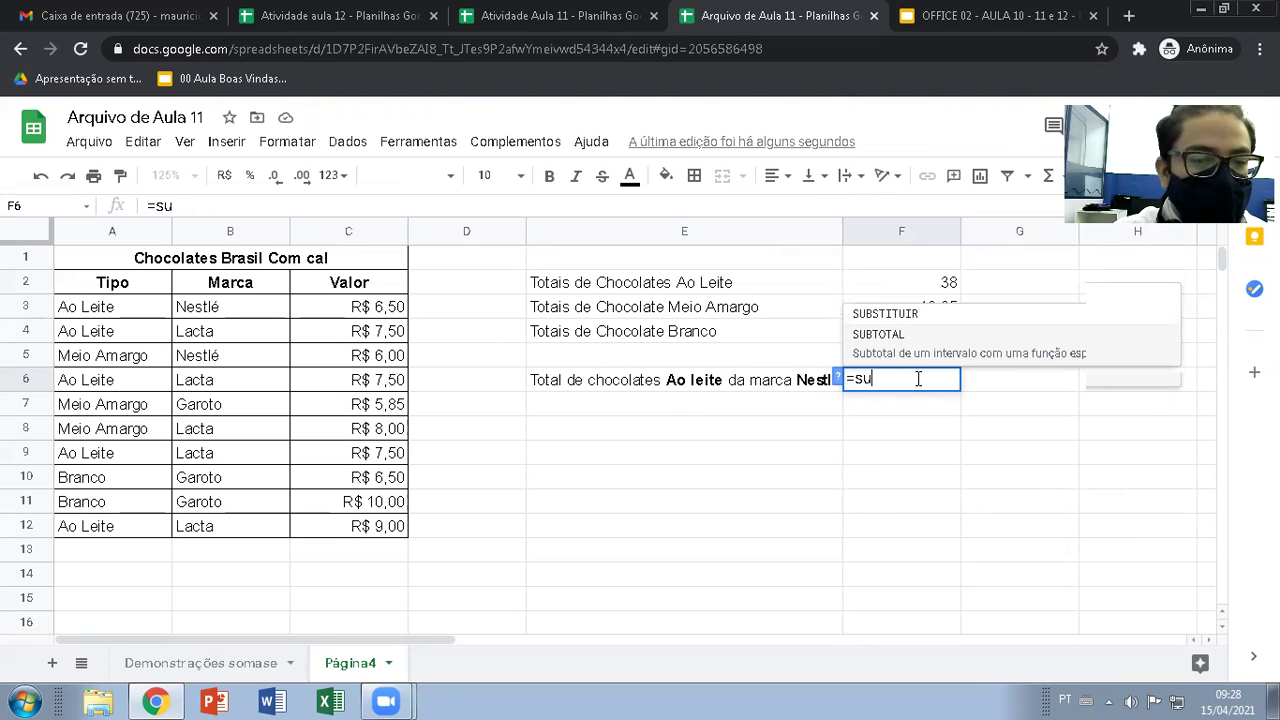
{"action": "type", "text": "mifs("}
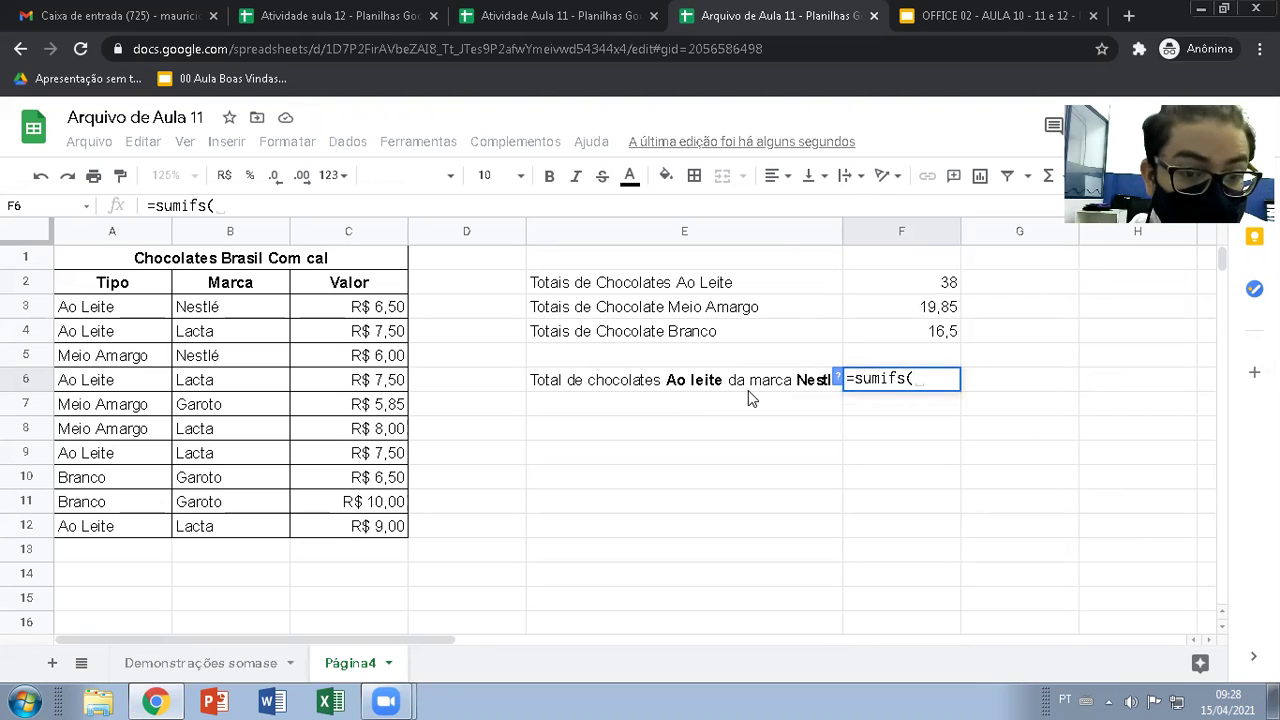
{"action": "left_click_drag", "start_coordinate": [390, 310], "coordinate": [380, 532]}
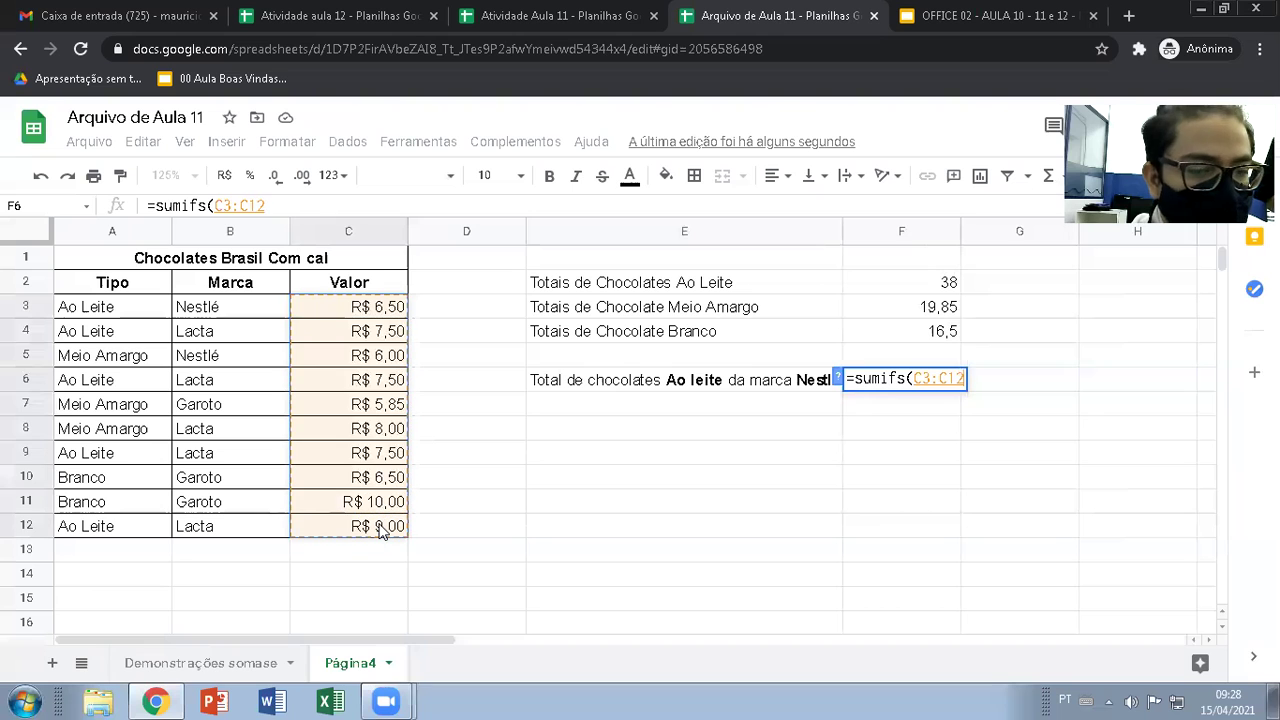
{"action": "type", "text": ";"}
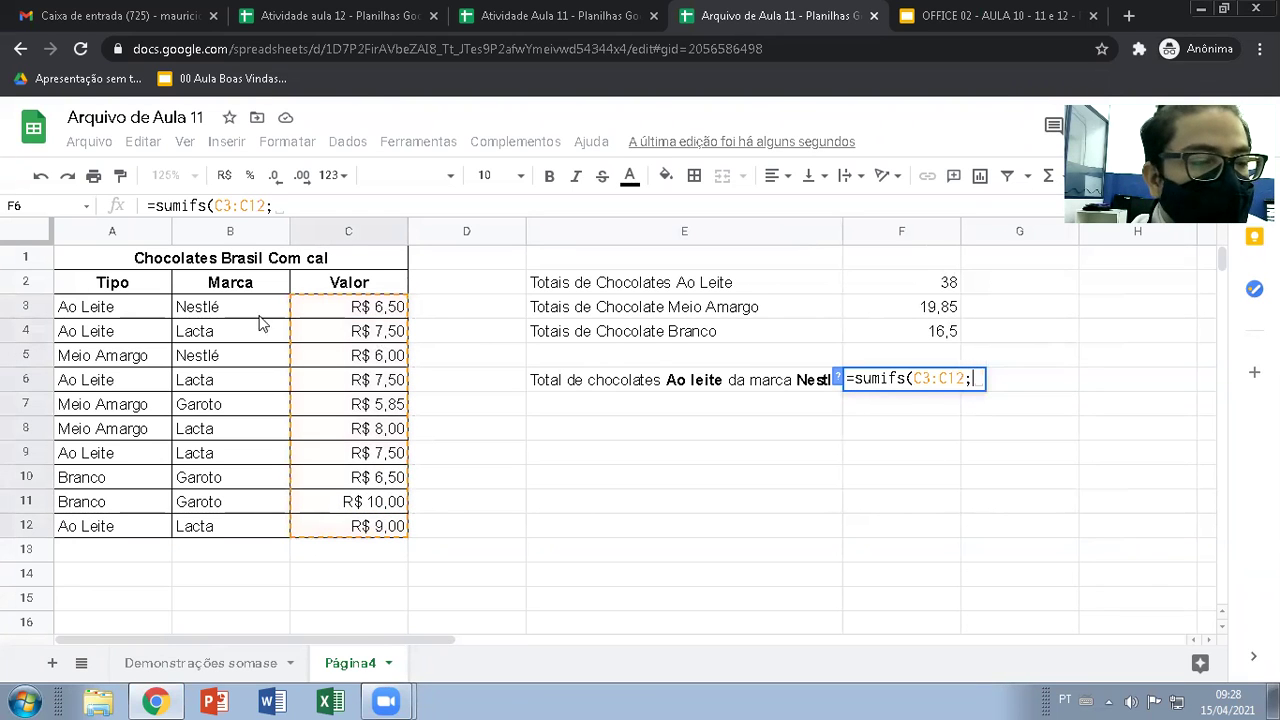
{"action": "left_click_drag", "start_coordinate": [98, 310], "coordinate": [113, 537]}
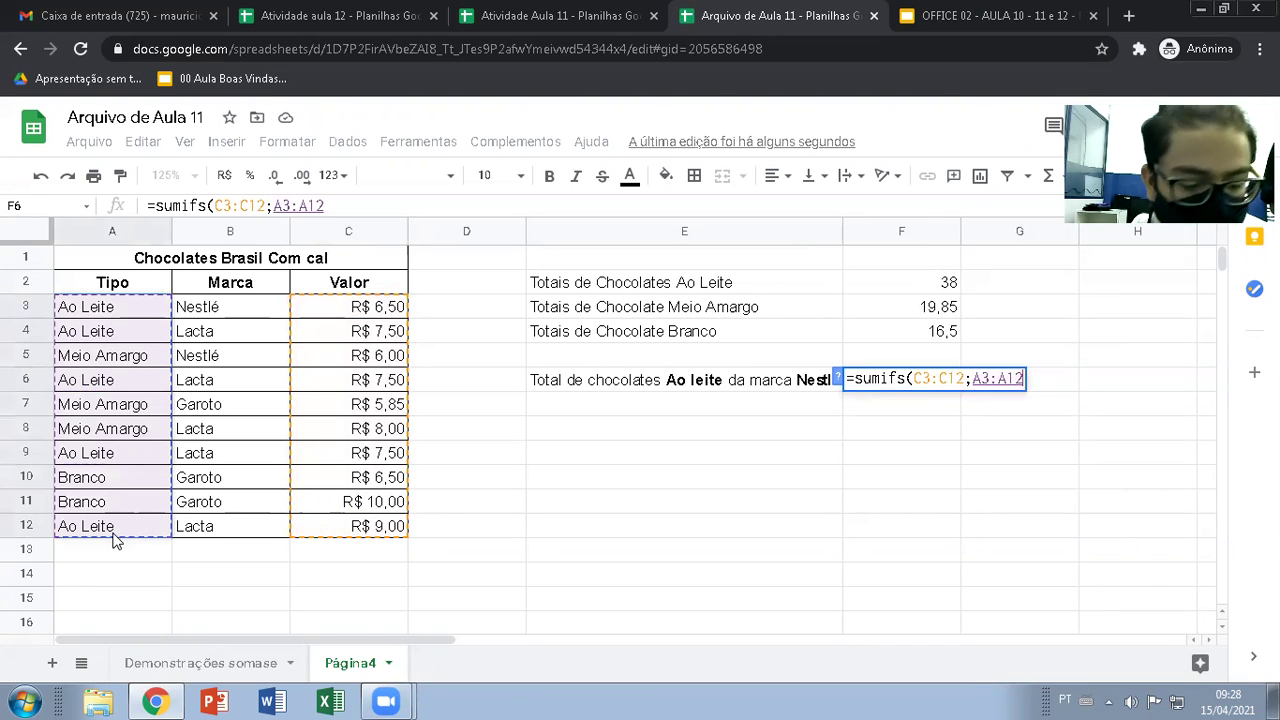
{"action": "type", "text": ";"}
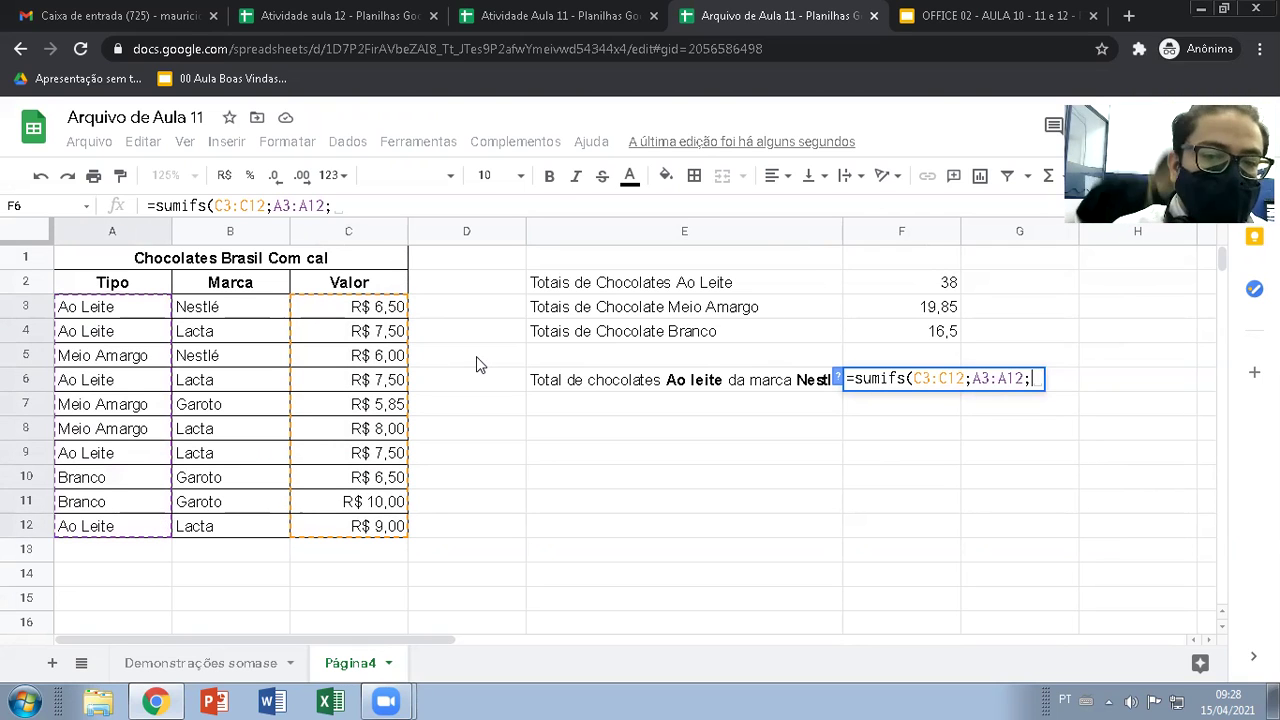
{"action": "type", "text": "\"Ao"}
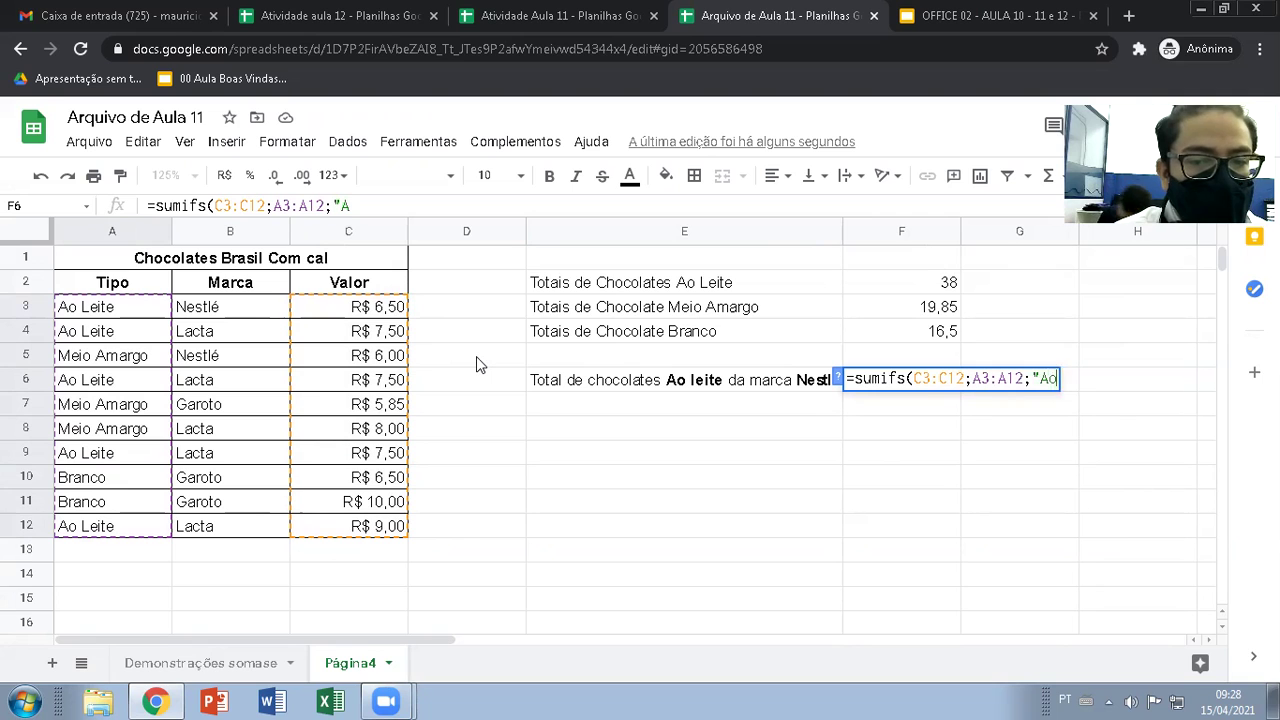
{"action": "type", "text": " leite\""}
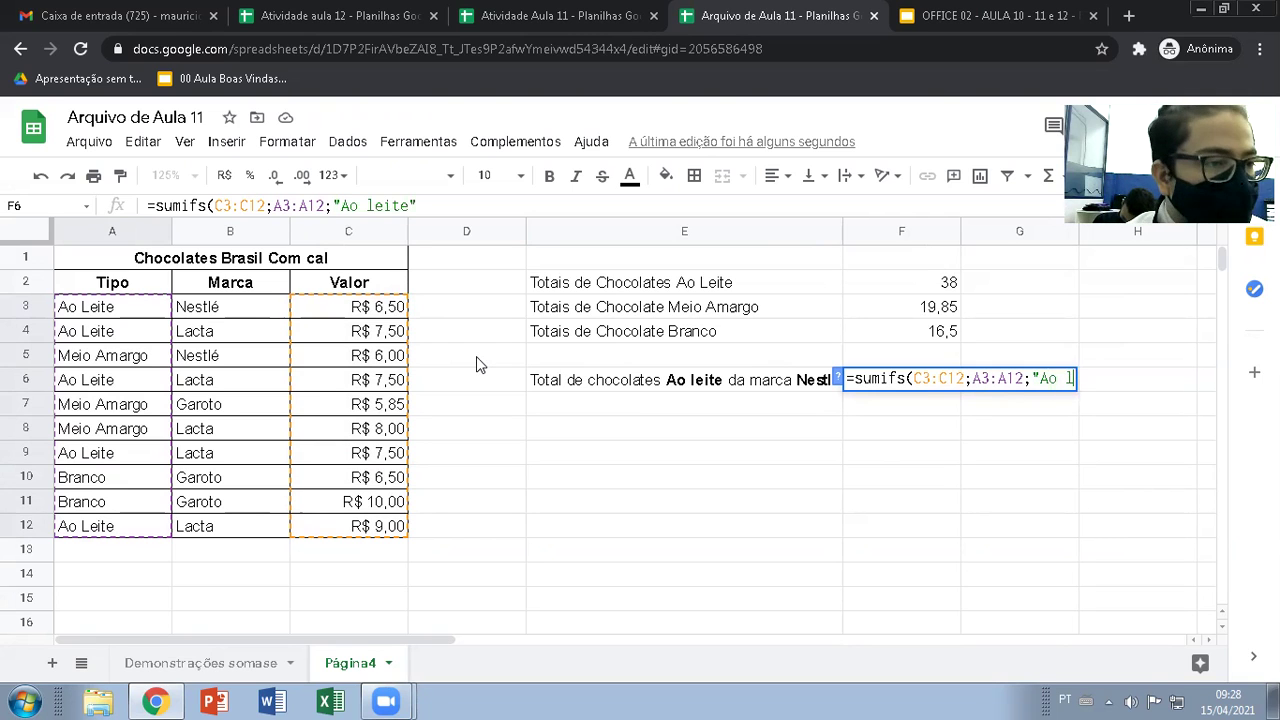
{"action": "type", "text": ";"}
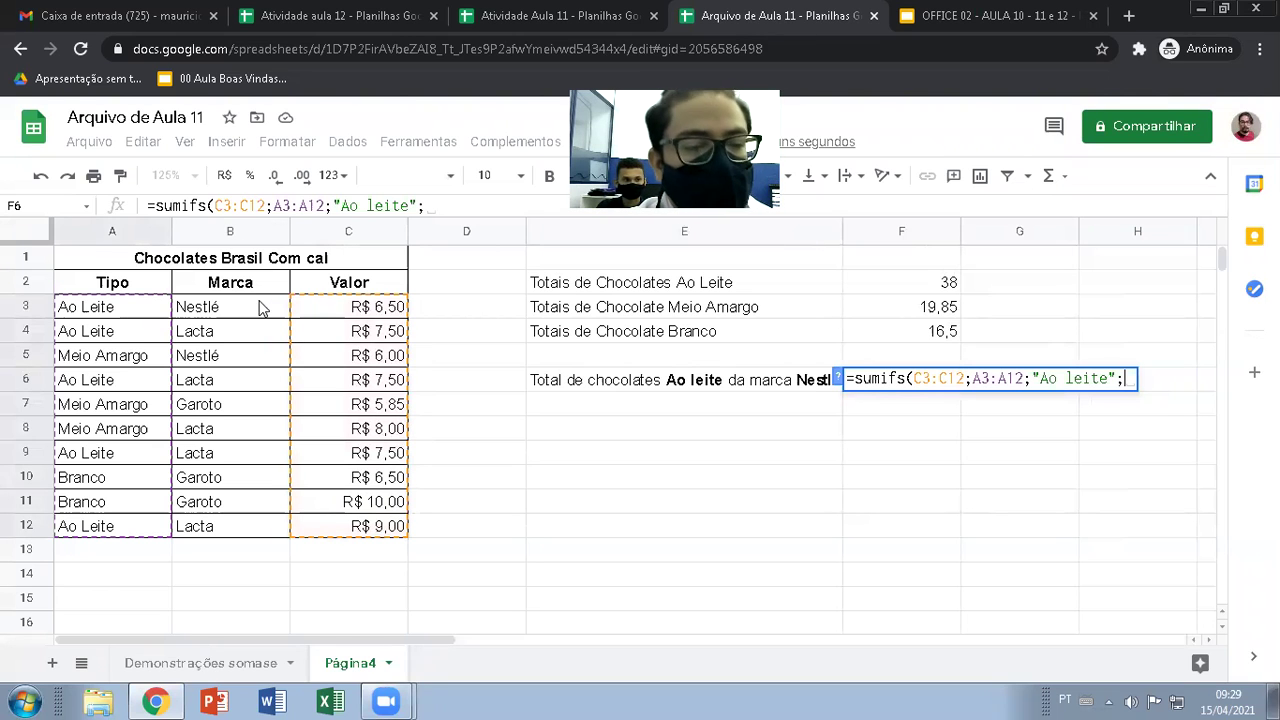
Add the second condition B3:B12 equal to "Nestlé" to the SUMIFS formula in F6 and complete it.
{"action": "left_click_drag", "start_coordinate": [230, 308], "coordinate": [231, 531]}
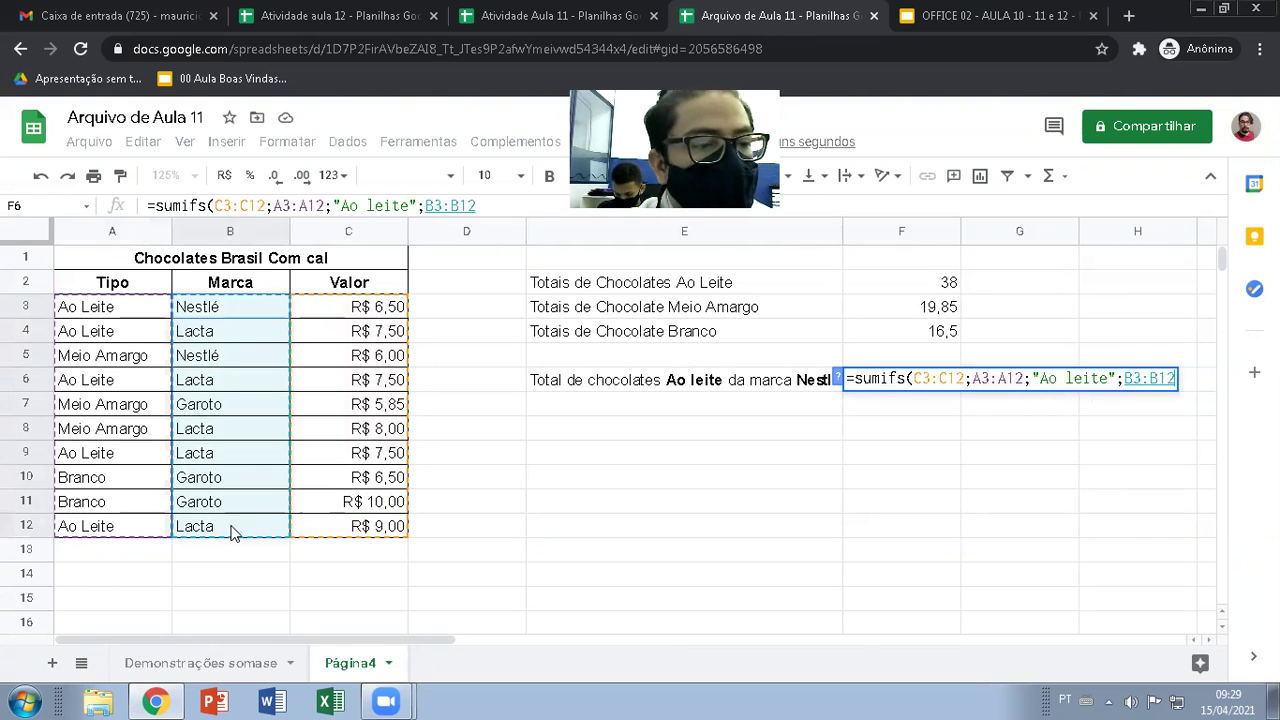
{"action": "type", "text": ";"}
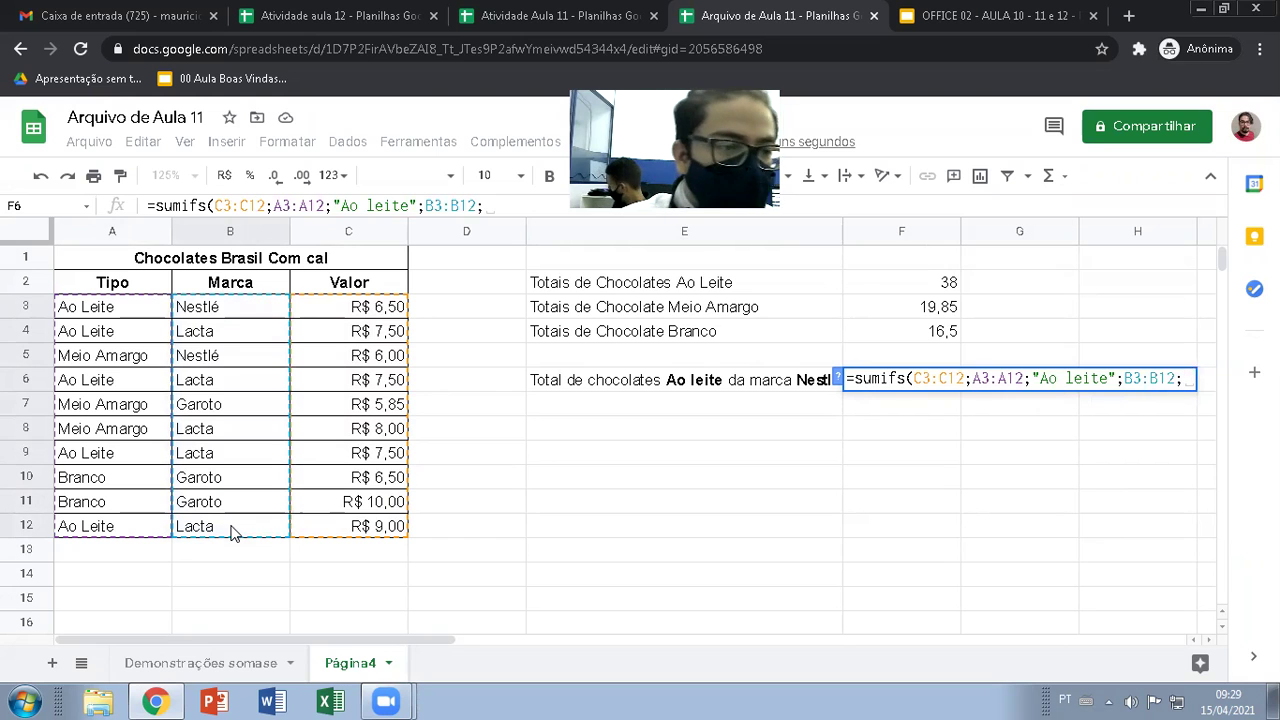
{"action": "type", "text": "\"Nes"}
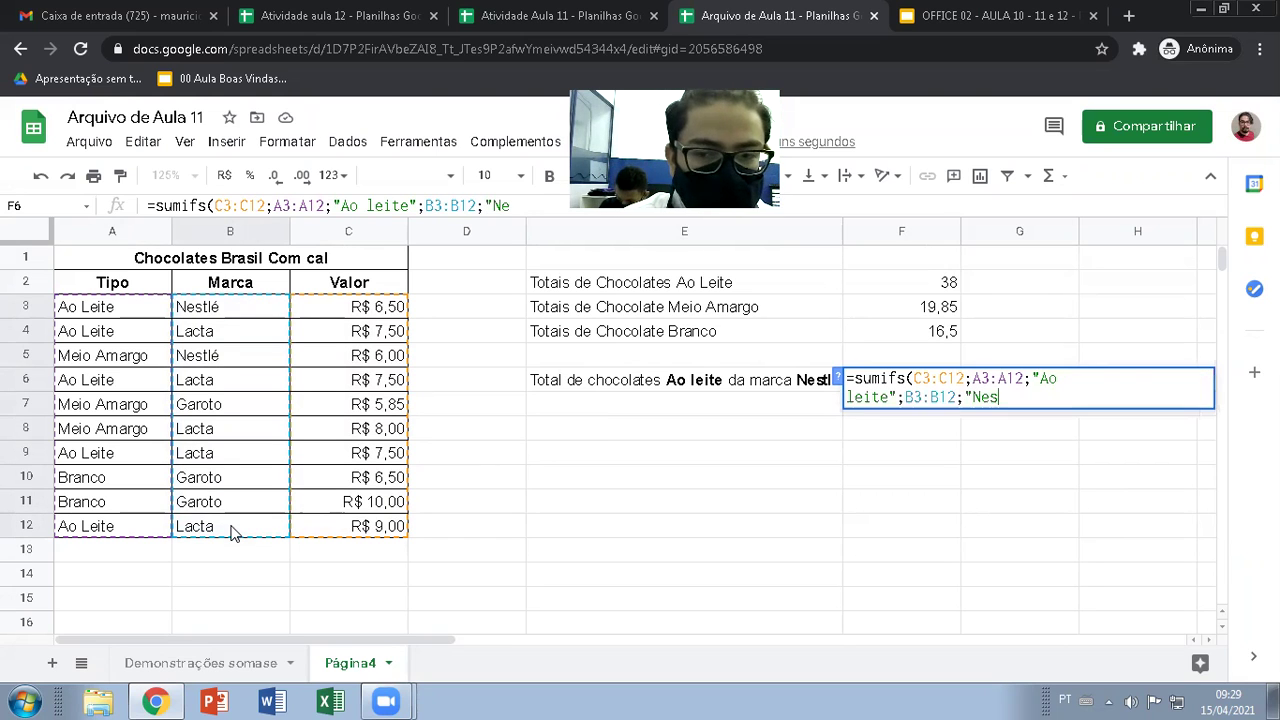
{"action": "type", "text": "tlé\")"}
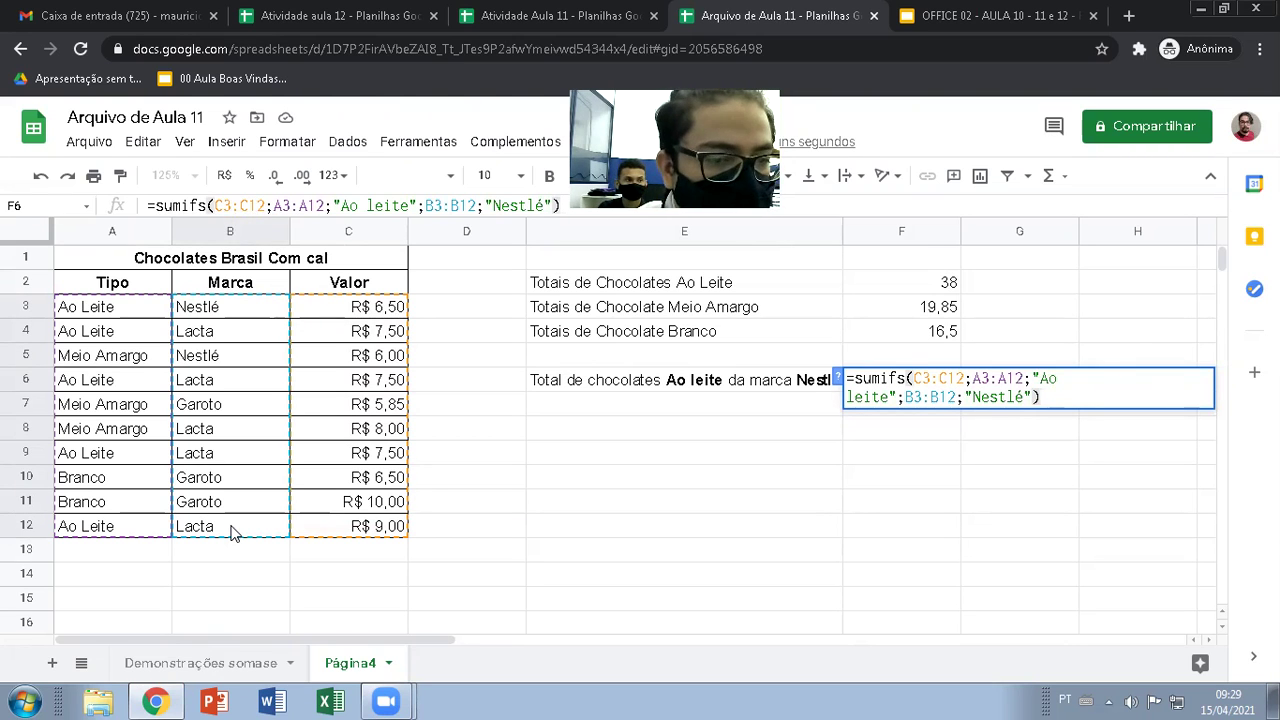
{"action": "key", "text": "Return"}
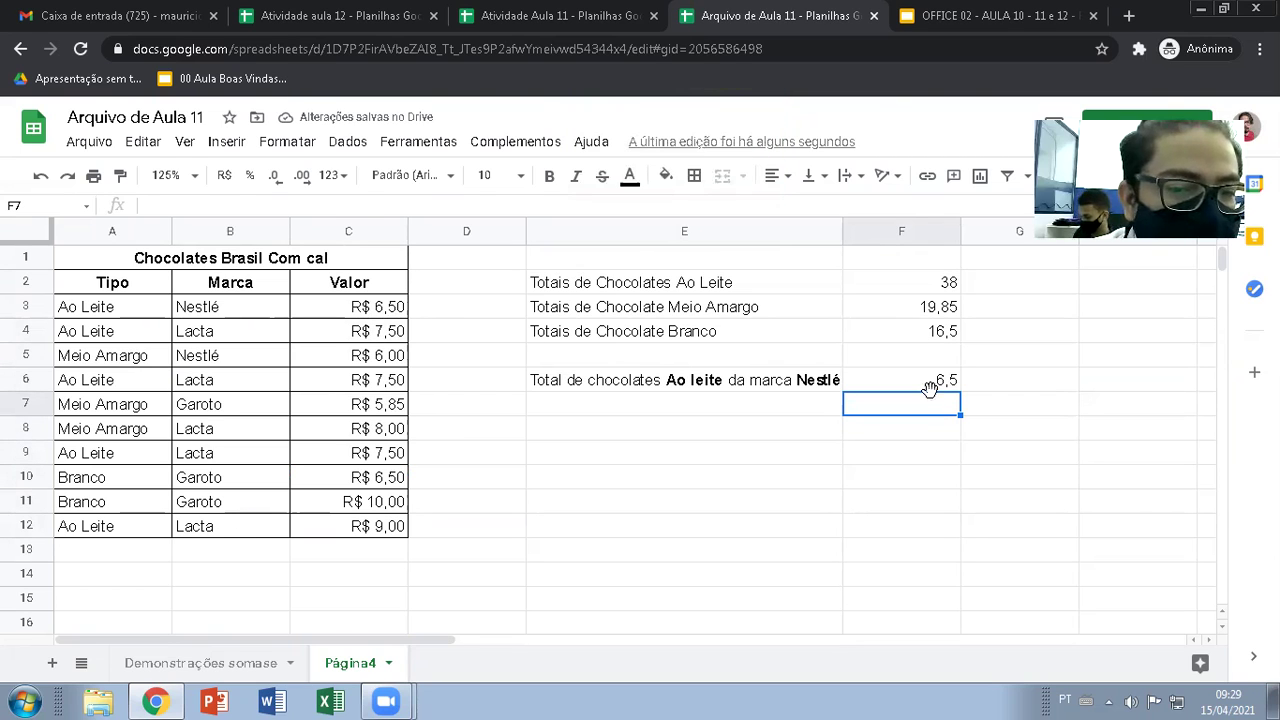
Check the F6 total against the table by examining the type and brand of each Ao Leite row.
{"action": "left_click", "coordinate": [894, 381]}
{"action": "left_click_drag", "start_coordinate": [112, 318], "coordinate": [247, 320]}
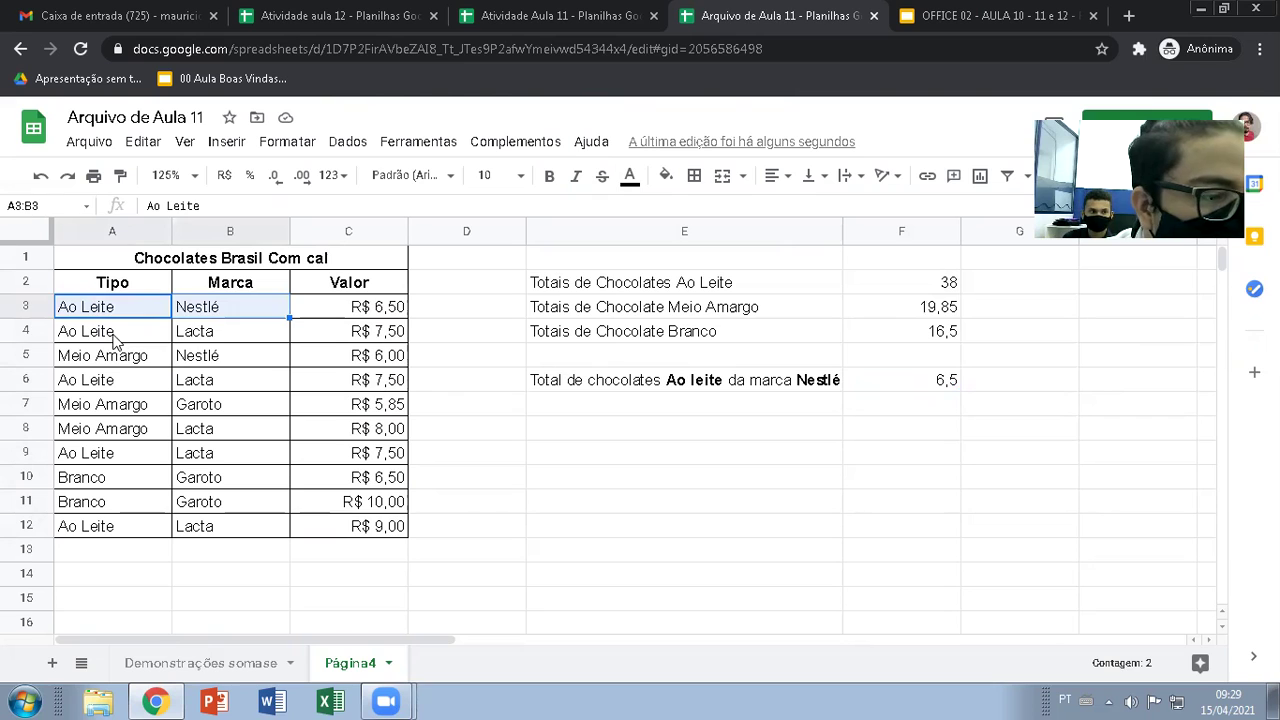
{"action": "left_click_drag", "start_coordinate": [114, 332], "coordinate": [227, 332]}
{"action": "left_click_drag", "start_coordinate": [97, 380], "coordinate": [223, 380]}
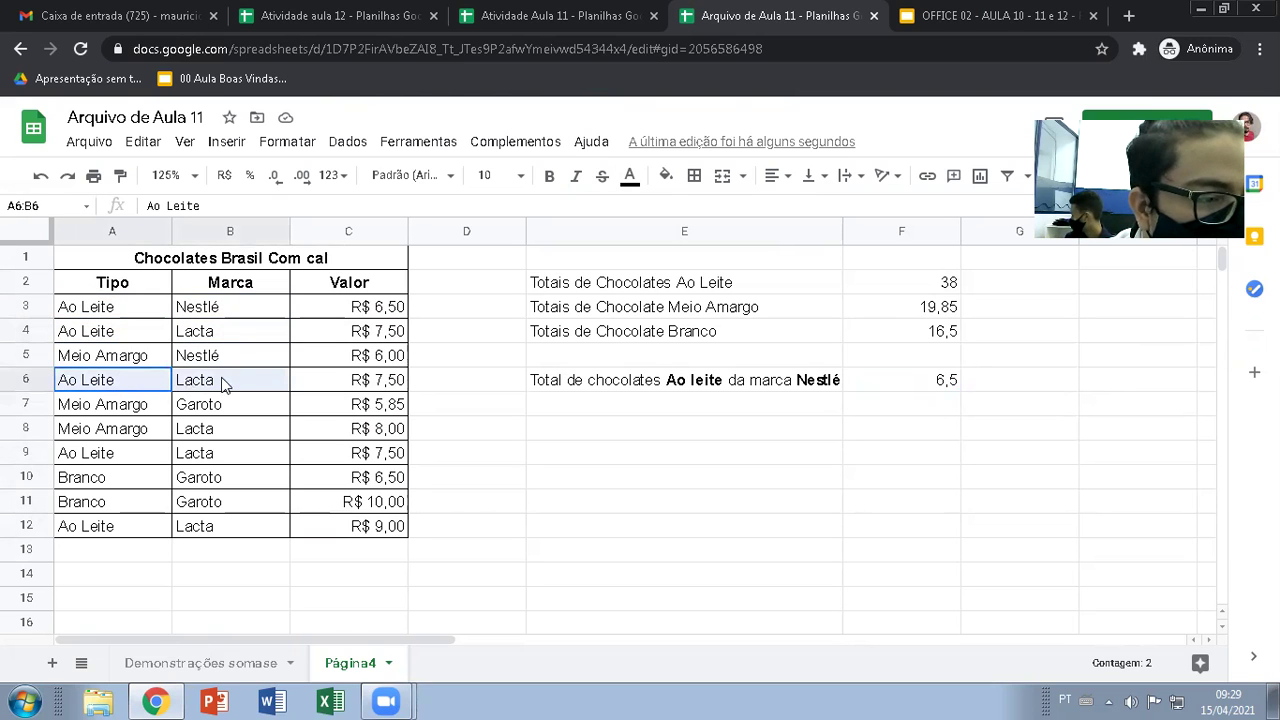
{"action": "left_click_drag", "start_coordinate": [126, 457], "coordinate": [193, 457]}
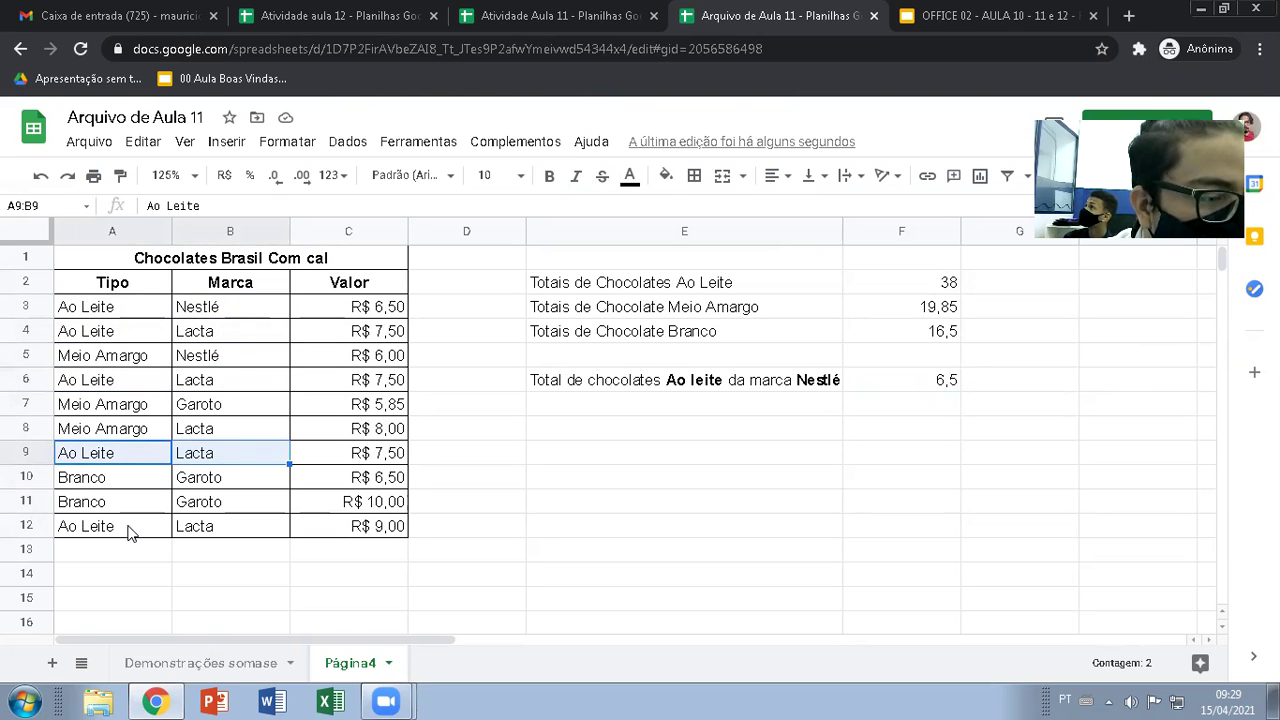
{"action": "left_click_drag", "start_coordinate": [128, 528], "coordinate": [214, 526]}
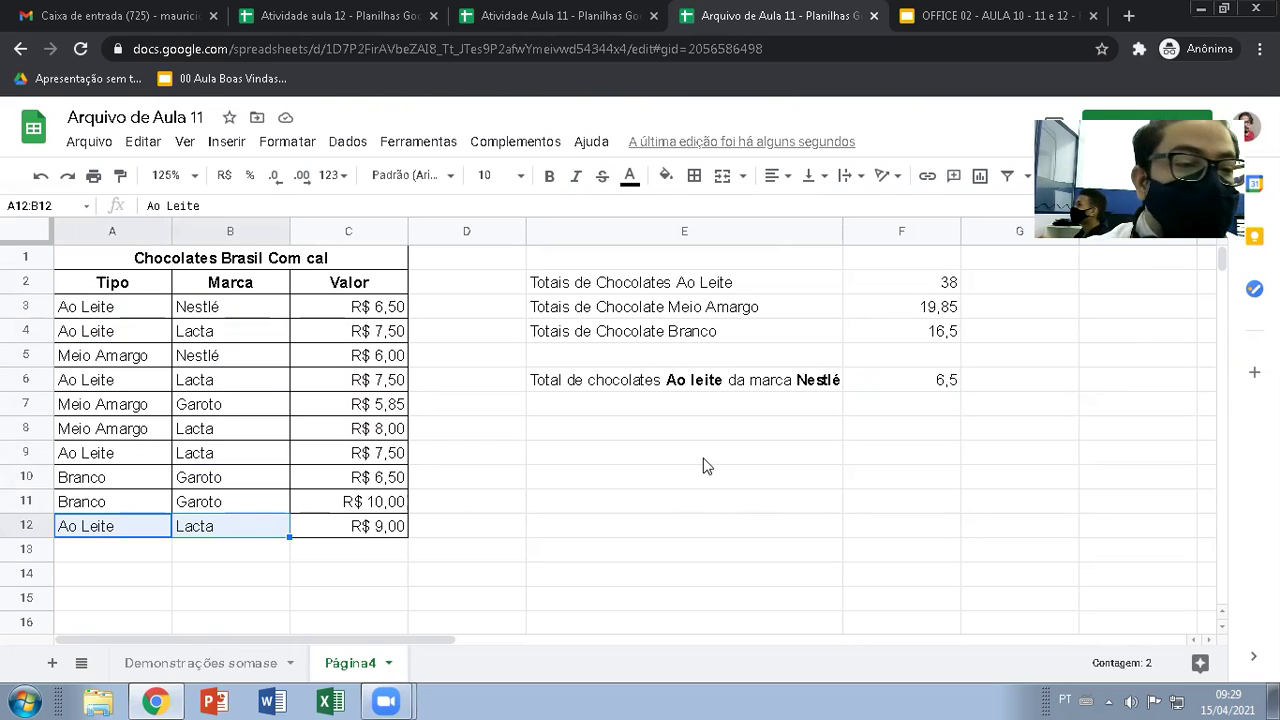
{"action": "left_click", "coordinate": [214, 312]}
{"action": "left_click", "coordinate": [185, 328]}
{"action": "left_click", "coordinate": [198, 308]}
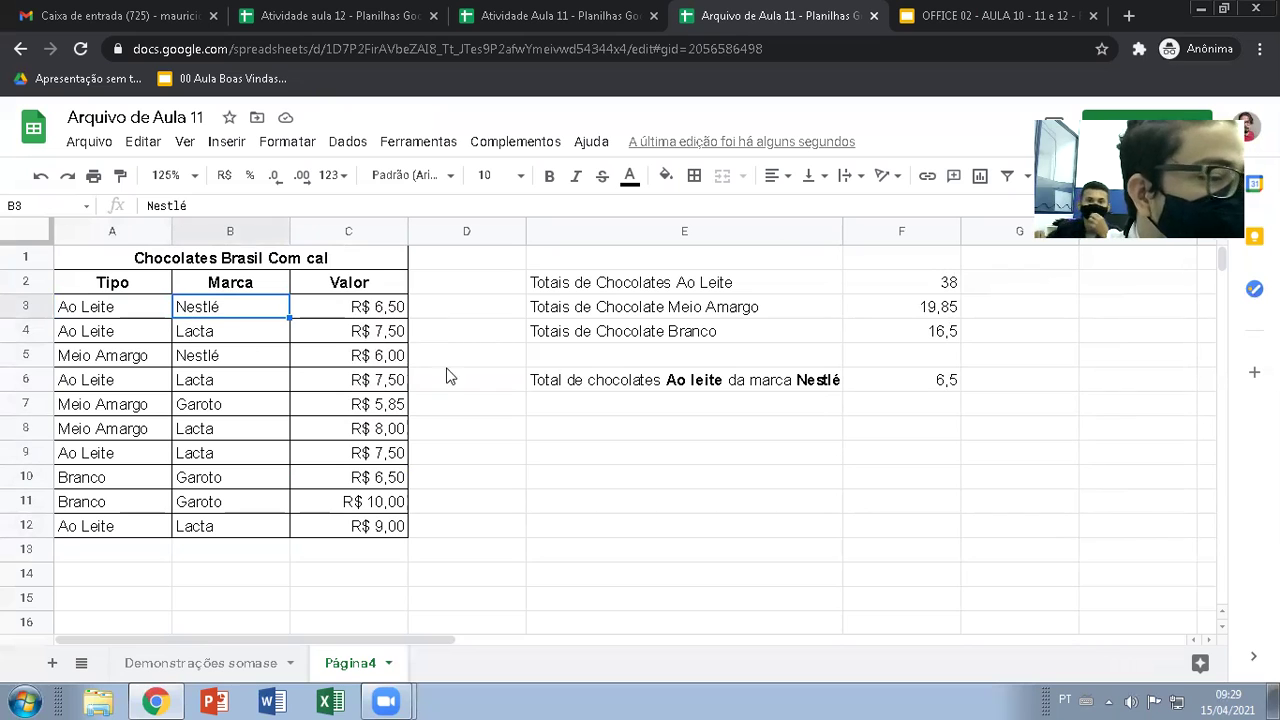
Duplicate the Ao leite Nestlé label from E6 into E7.
{"action": "left_click", "coordinate": [677, 388]}
{"action": "key", "text": "ctrl+c"}
{"action": "left_click", "coordinate": [646, 408]}
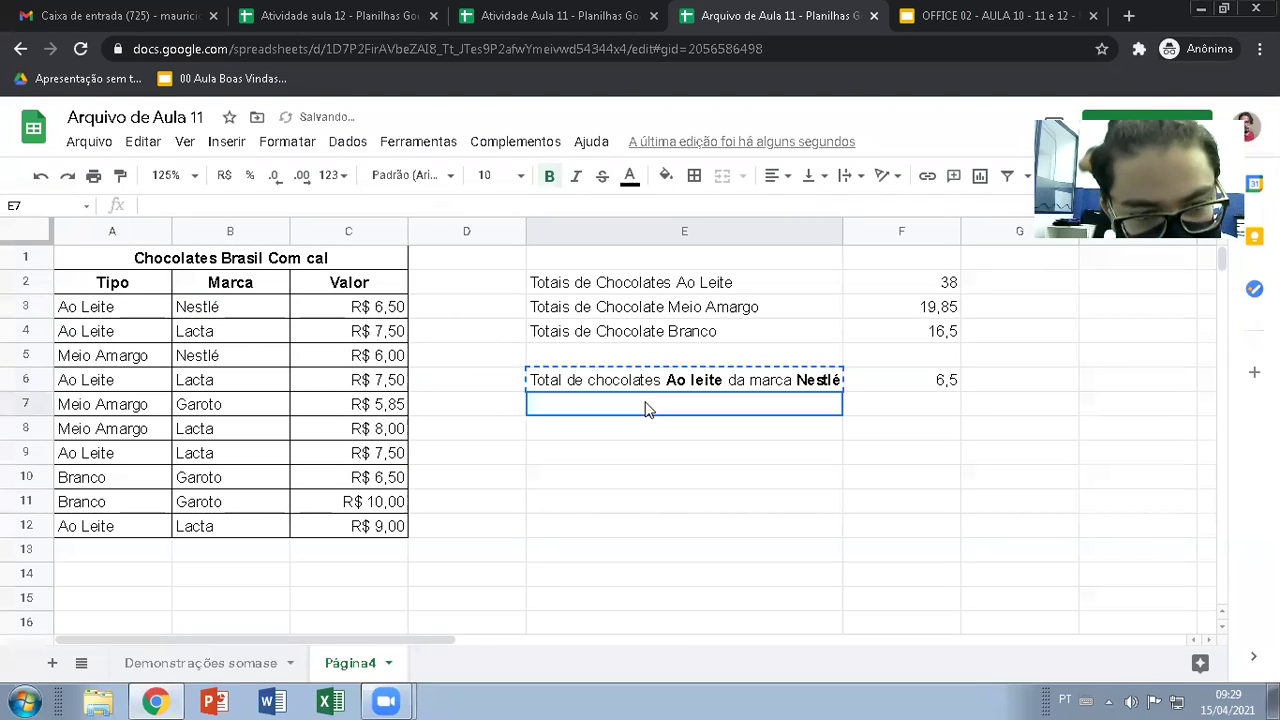
{"action": "key", "text": "ctrl+v"}
{"action": "left_click", "coordinate": [720, 432]}
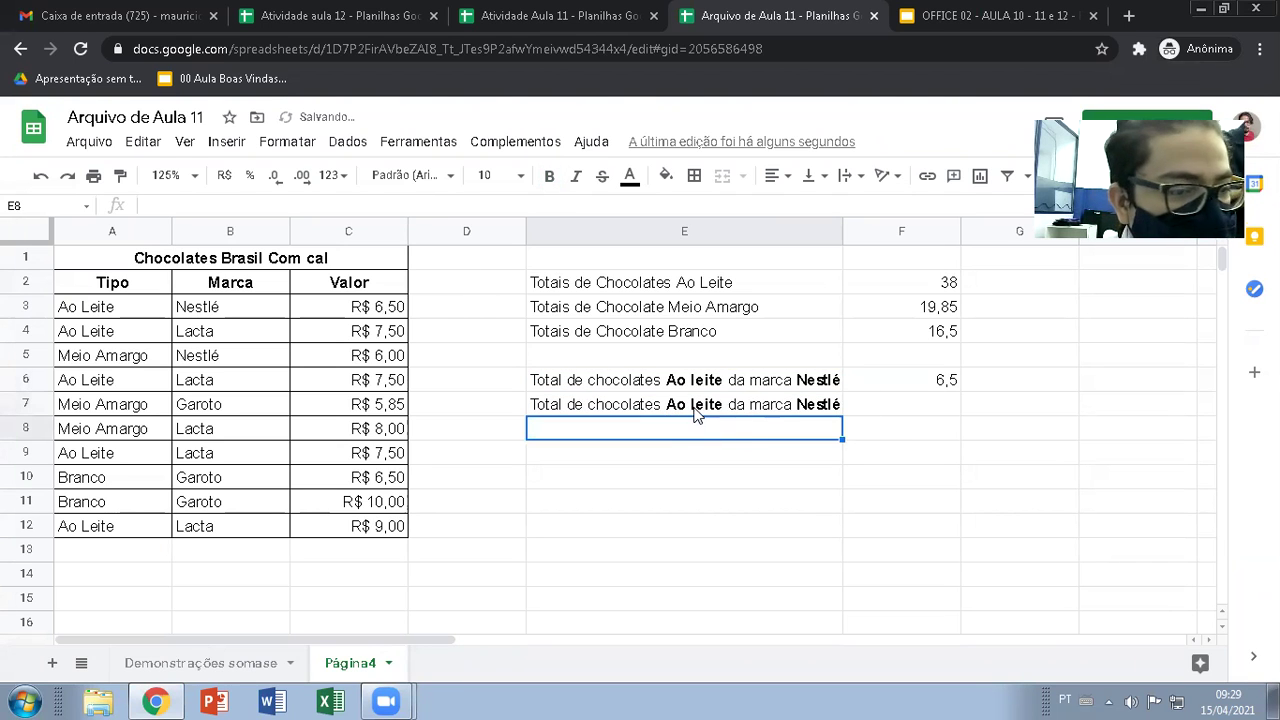
Change the brand in the E7 label to "Lacta", keeping the bold formatting.
{"action": "left_click", "coordinate": [697, 410]}
{"action": "double_click", "coordinate": [826, 404]}
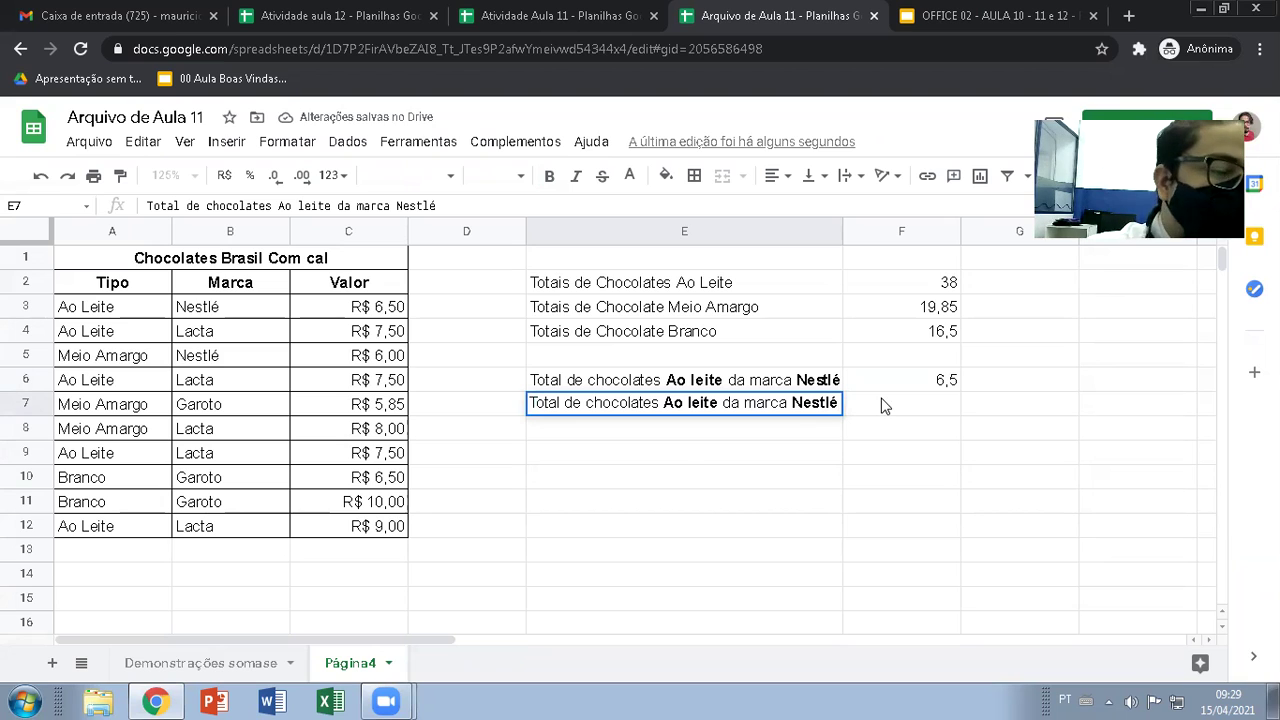
{"action": "left_click", "coordinate": [474, 207]}
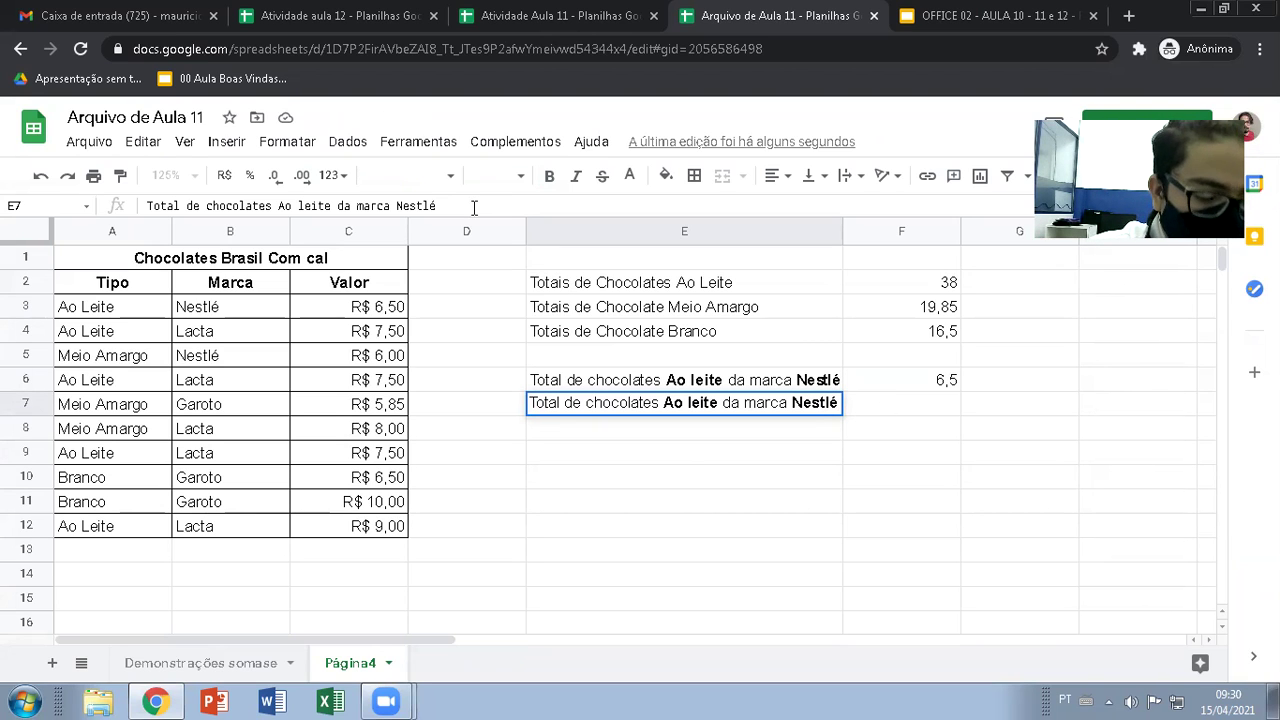
{"action": "type", "text": "La"}
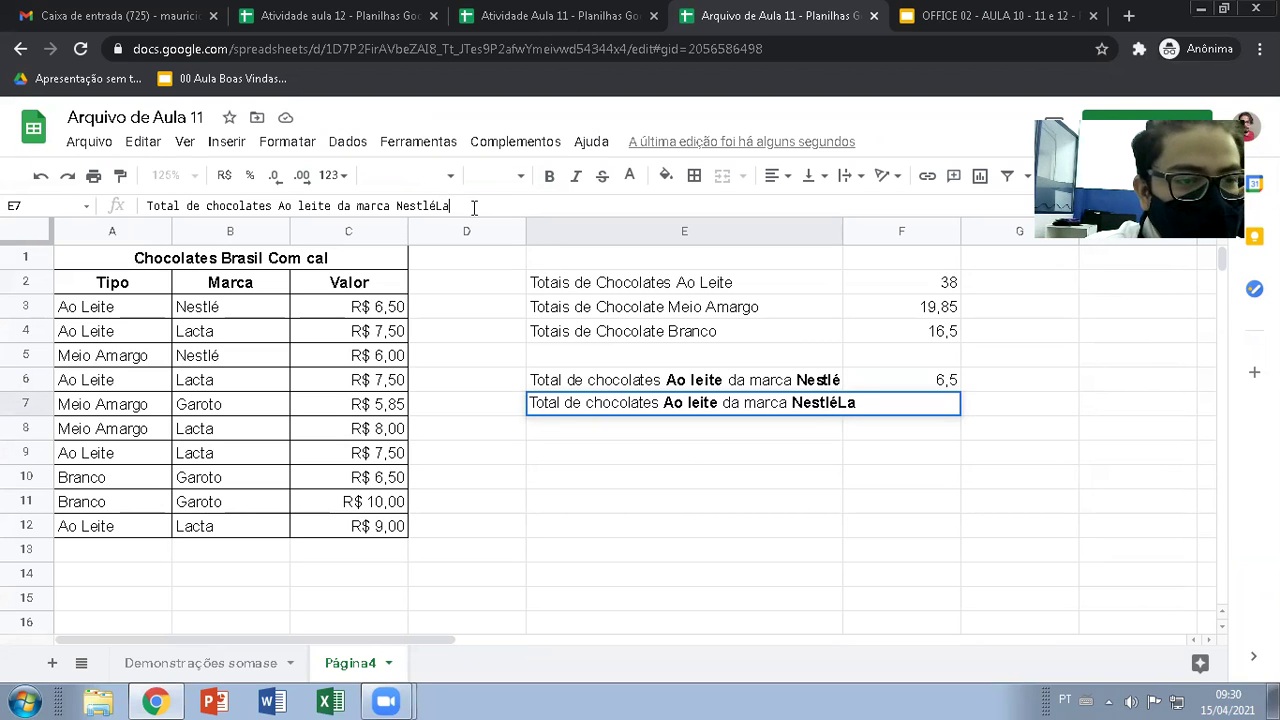
{"action": "type", "text": "ct"}
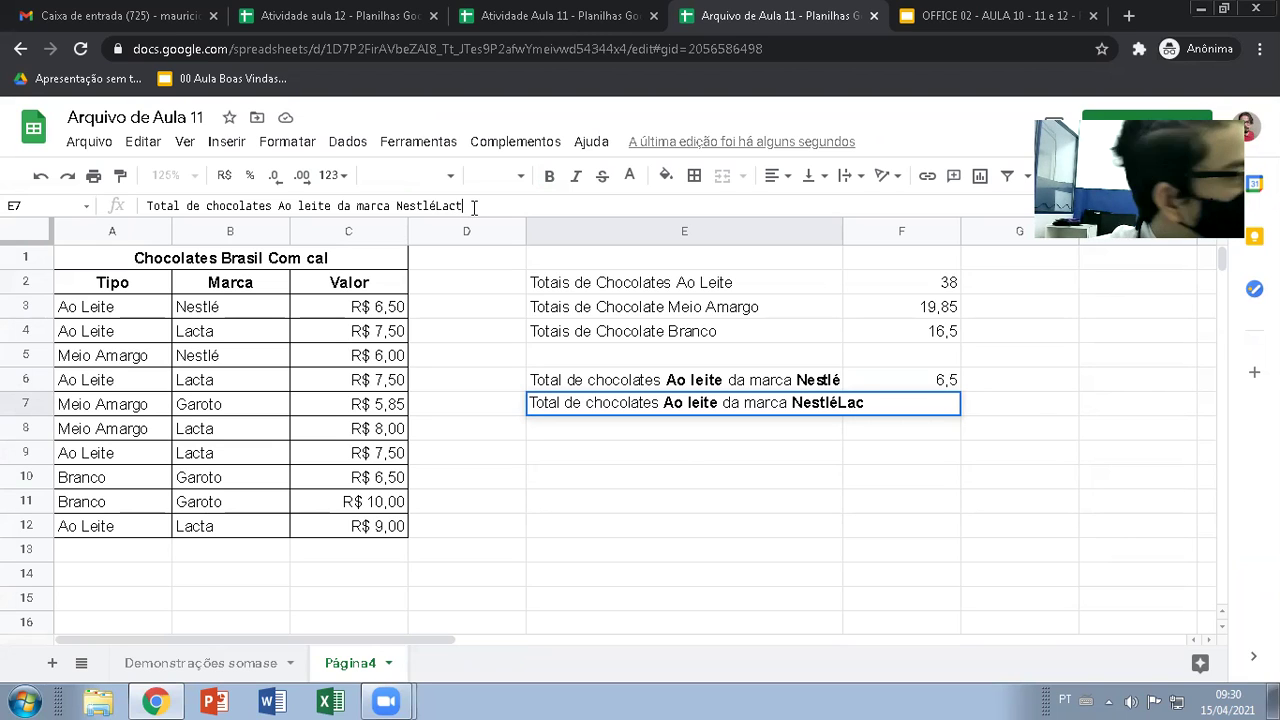
{"action": "type", "text": "a"}
{"action": "key", "text": "BackSpace"}
{"action": "key", "text": "BackSpace"}
{"action": "key", "text": "BackSpace"}
{"action": "key", "text": "BackSpace"}
{"action": "key", "text": "BackSpace"}
{"action": "key", "text": "BackSpace"}
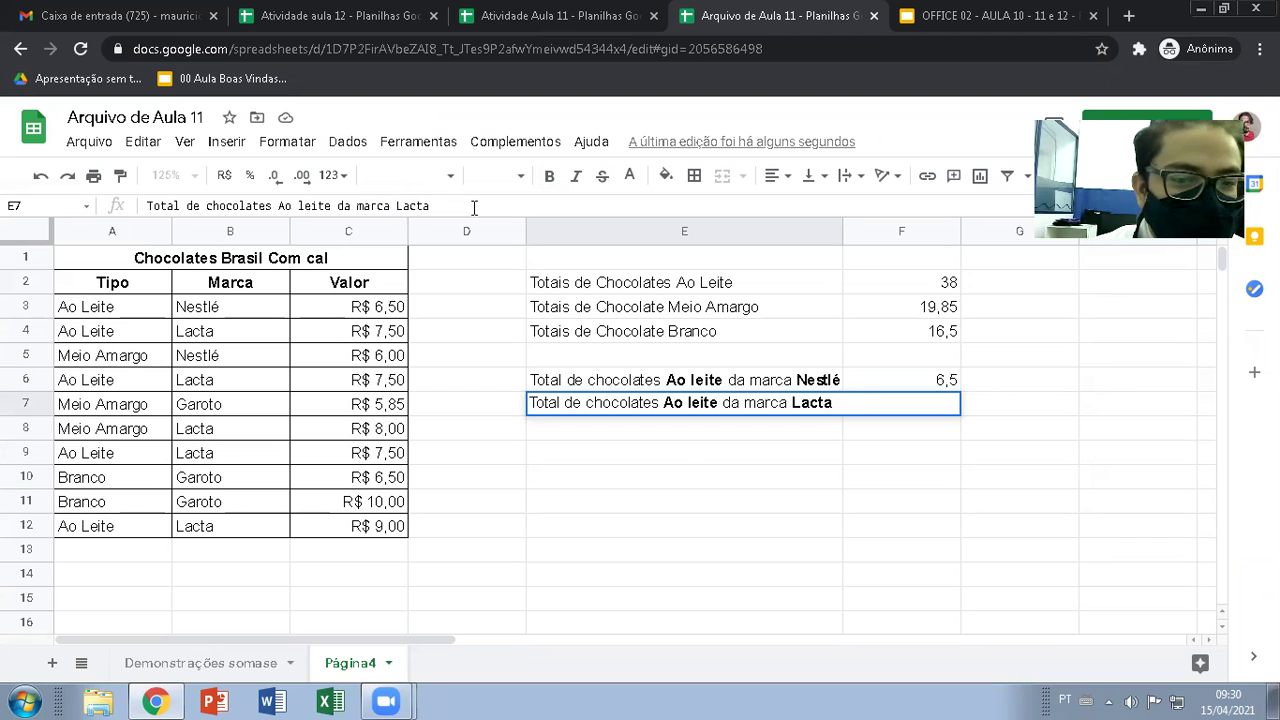
{"action": "key", "text": "Return"}
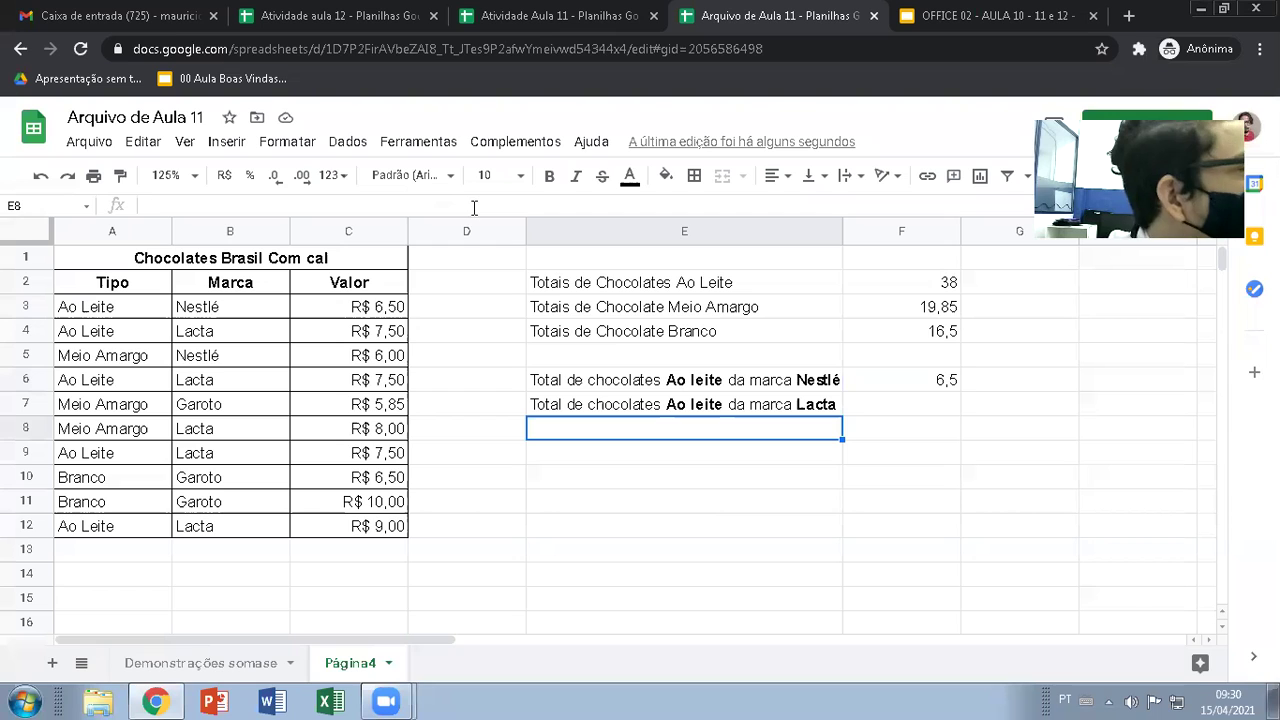
Write a SUMIFS formula in F7 with sum range C3:C12 and the first condition A3:A12 equal to "Ao leite".
{"action": "left_click", "coordinate": [921, 407]}
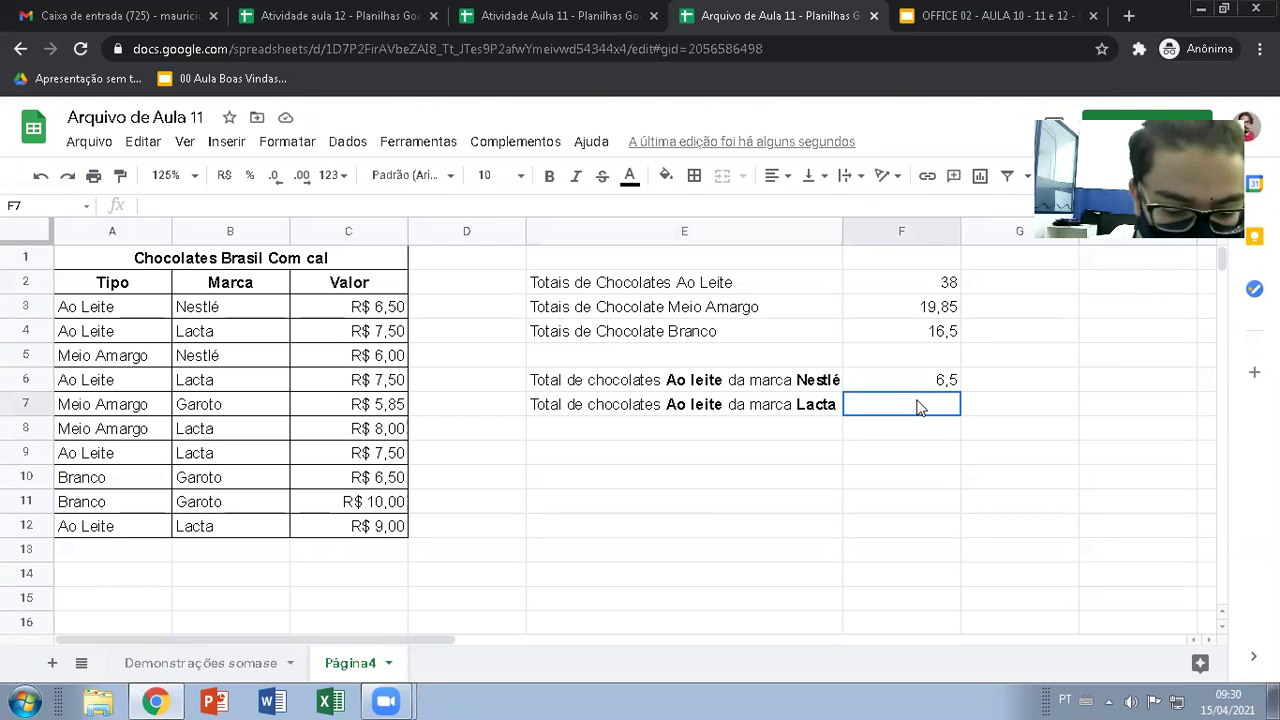
{"action": "type", "text": "=sumif"}
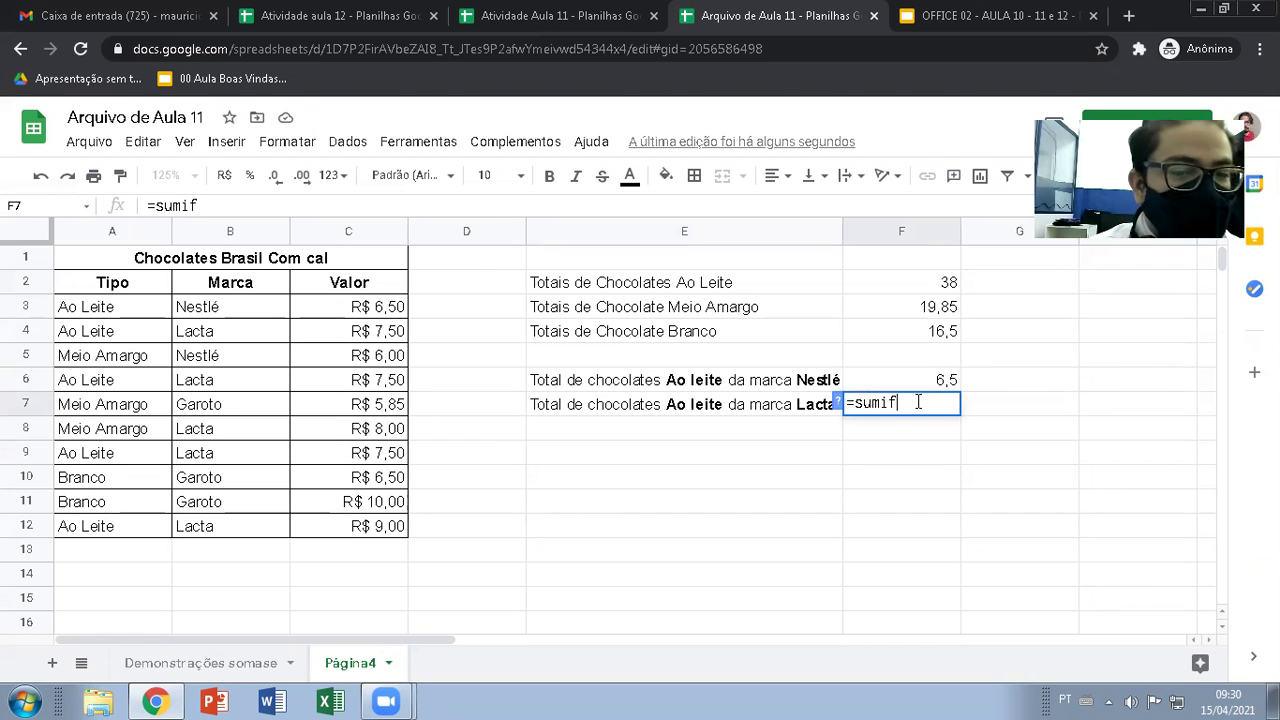
{"action": "type", "text": "s"}
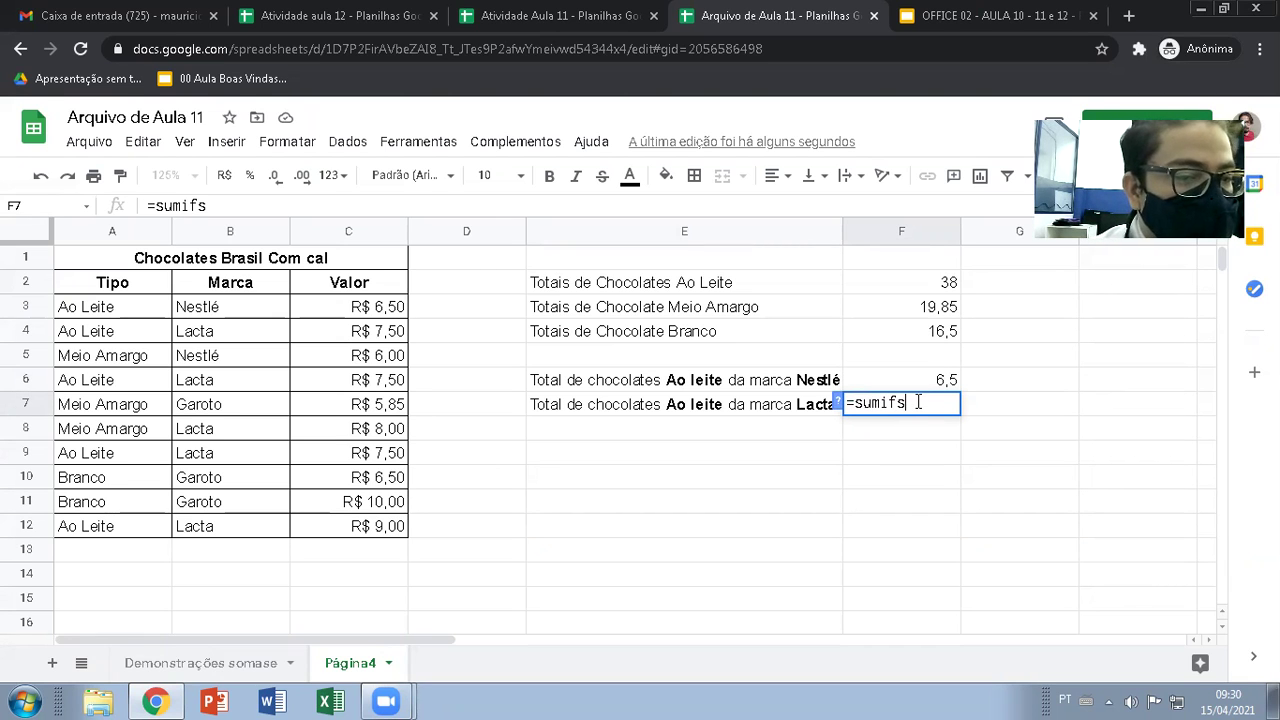
{"action": "type", "text": "("}
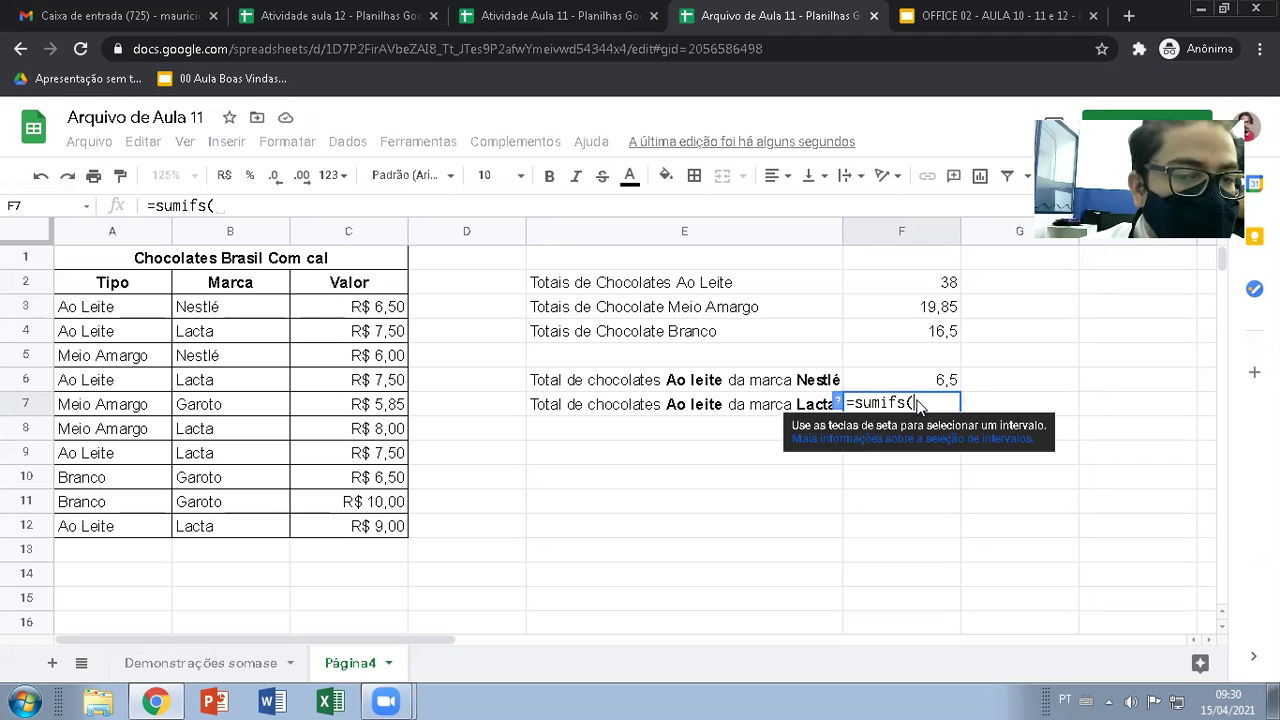
{"action": "left_click_drag", "start_coordinate": [369, 310], "coordinate": [372, 524]}
{"action": "type", "text": ";"}
{"action": "left_click_drag", "start_coordinate": [115, 310], "coordinate": [133, 527]}
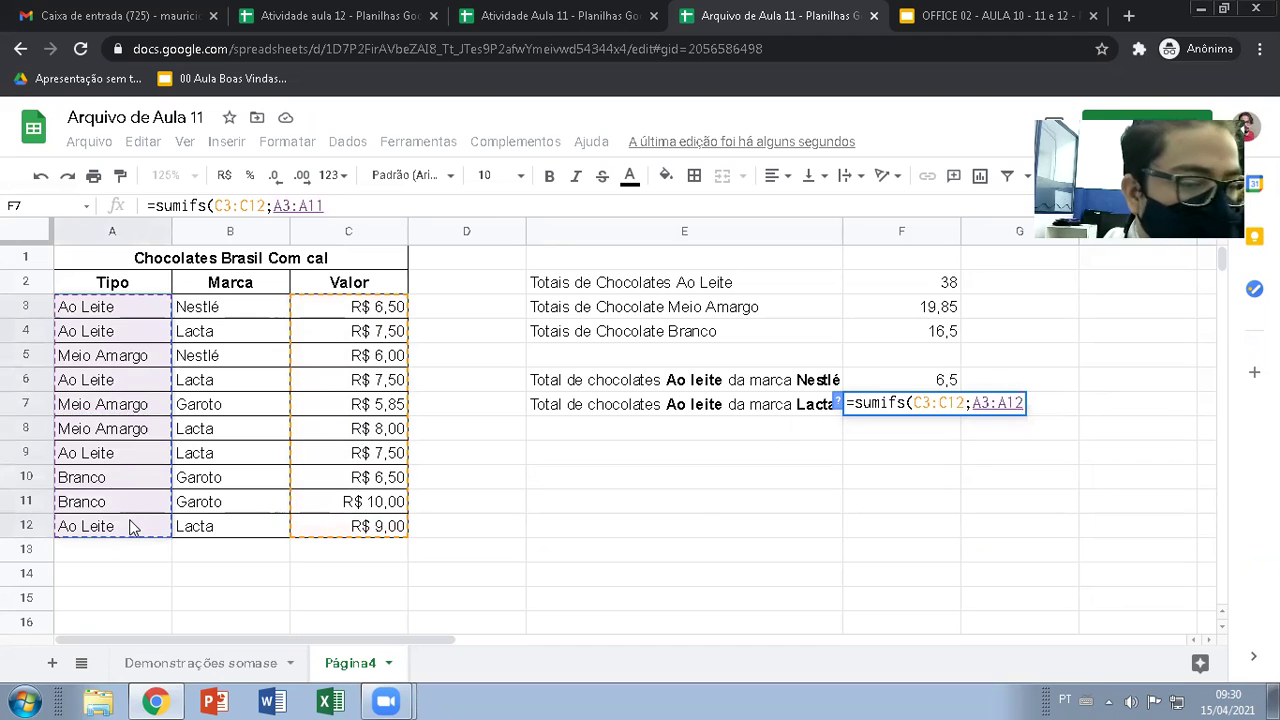
{"action": "type", "text": ";"}
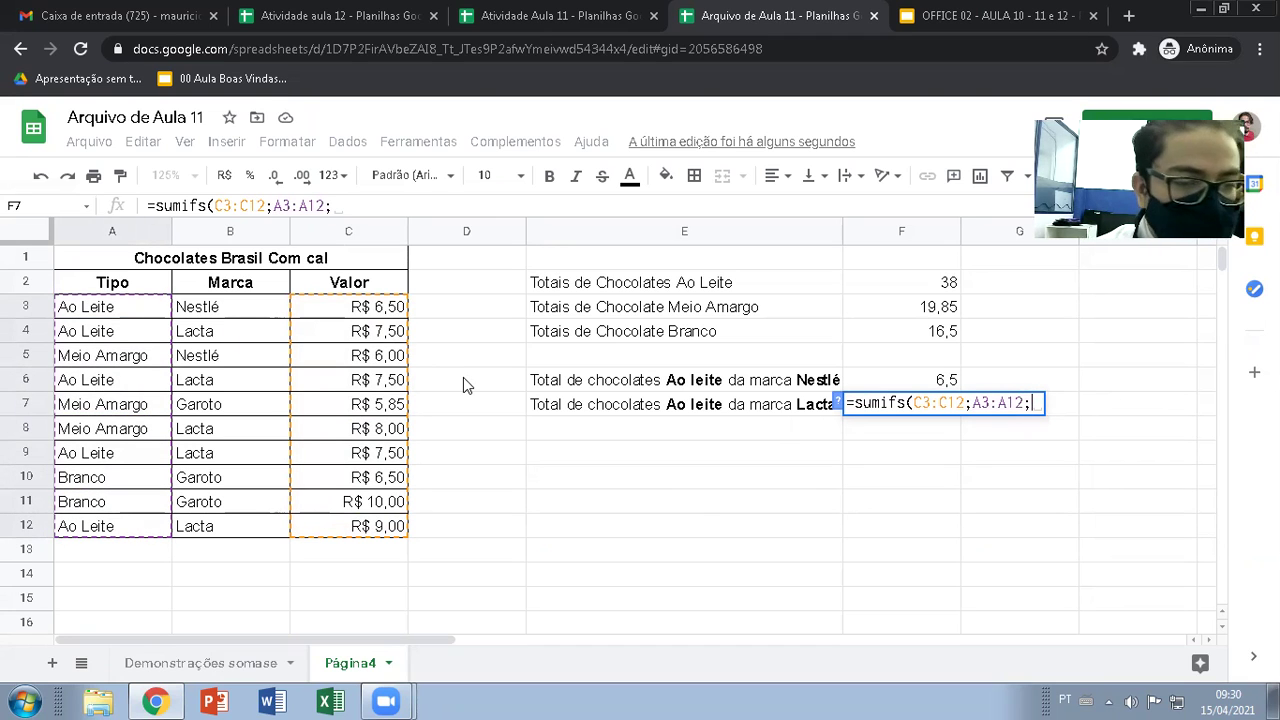
{"action": "type", "text": "\"Ao"}
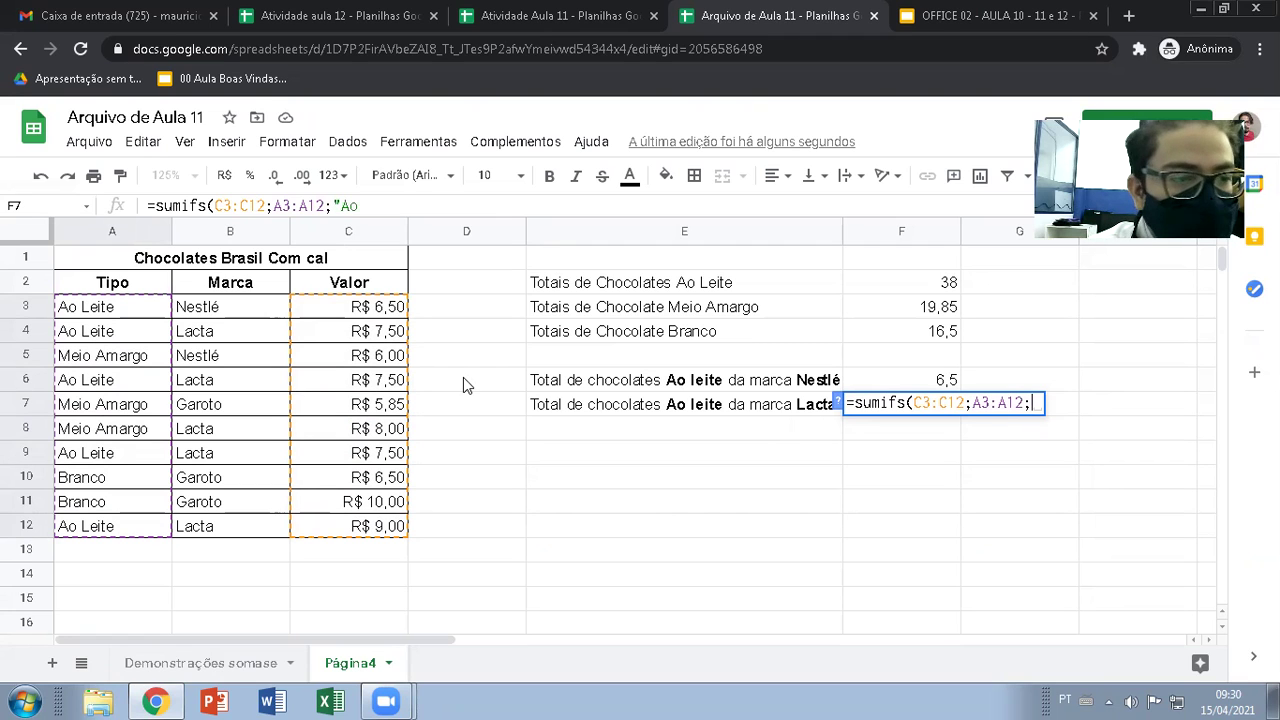
{"action": "type", "text": " leite\""}
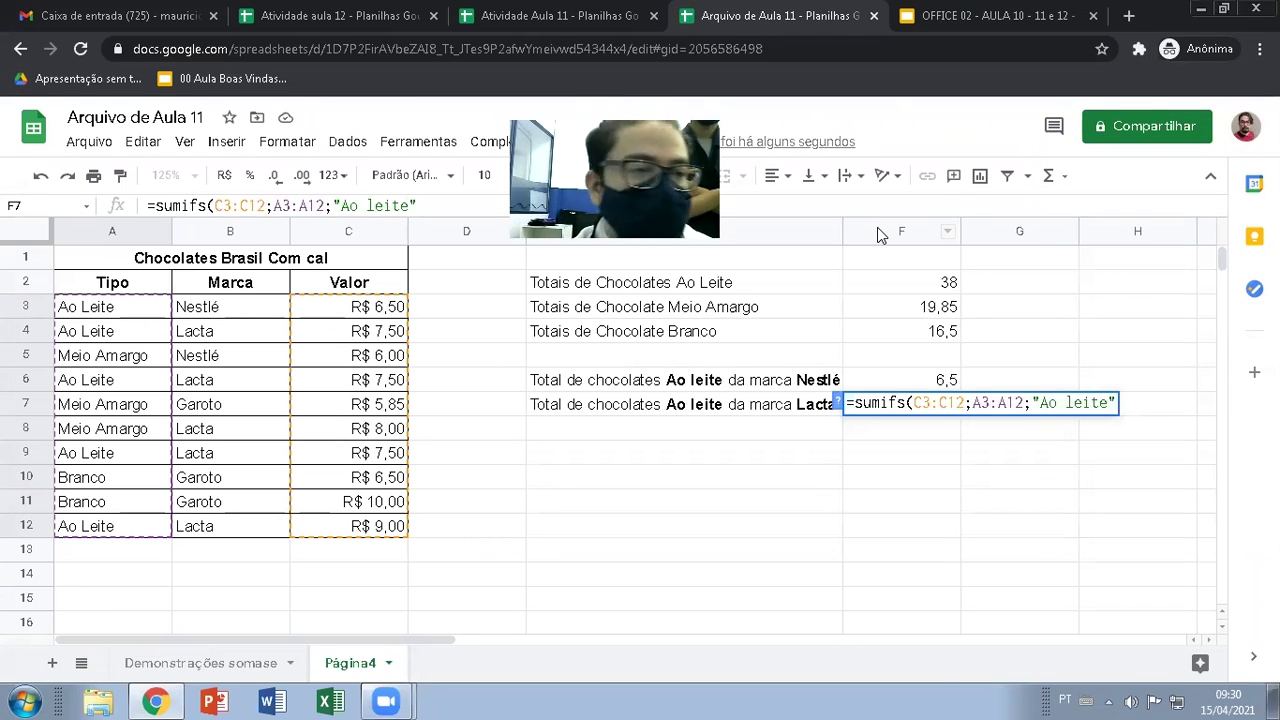
Add the second condition B3:B12 equal to "Lacta" to the SUMIFS formula in F7 and complete it.
{"action": "left_click", "coordinate": [429, 206]}
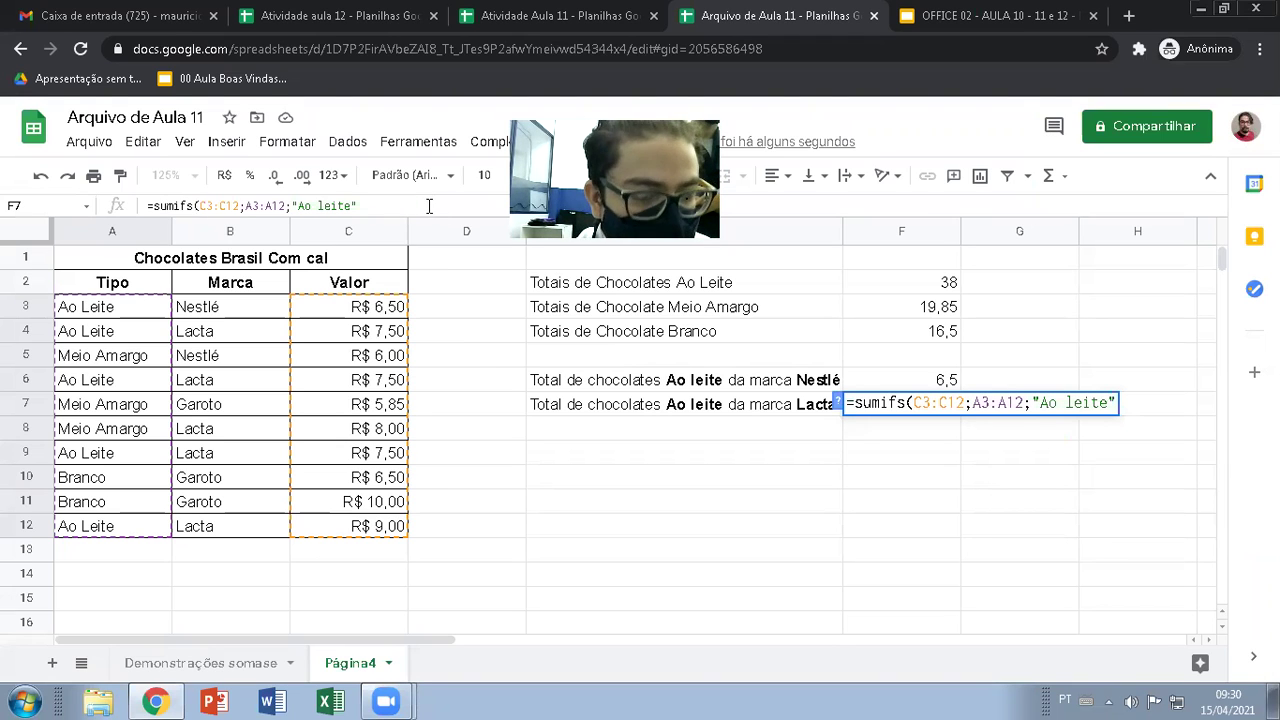
{"action": "type", "text": ";"}
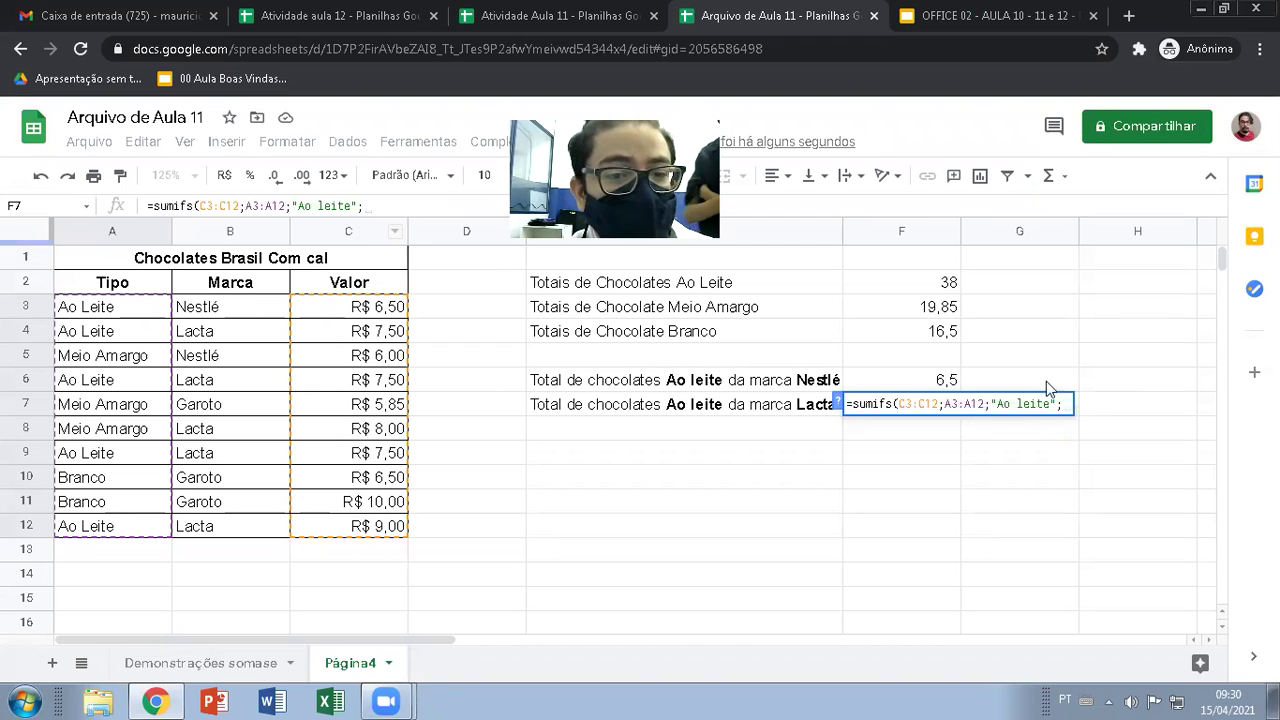
{"action": "left_click", "coordinate": [244, 310]}
{"action": "left_click_drag", "start_coordinate": [247, 325], "coordinate": [247, 527]}
{"action": "type", "text": ";"}
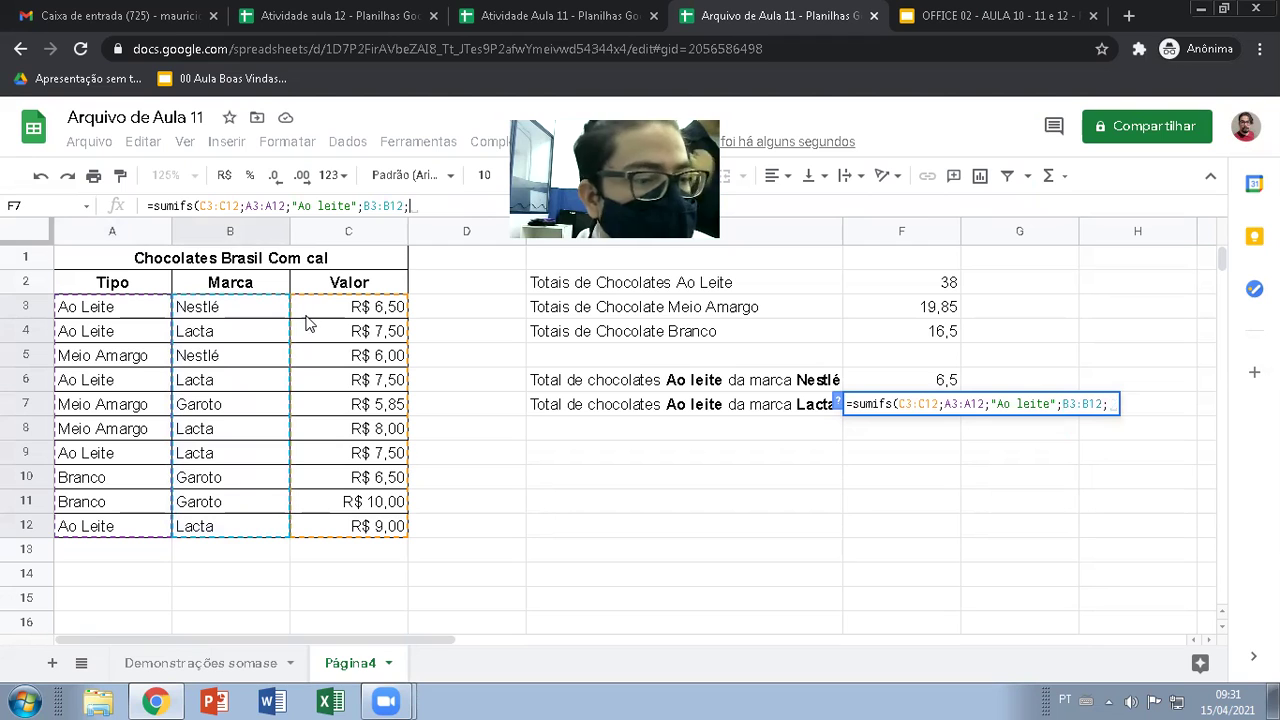
{"action": "type", "text": "\"L"}
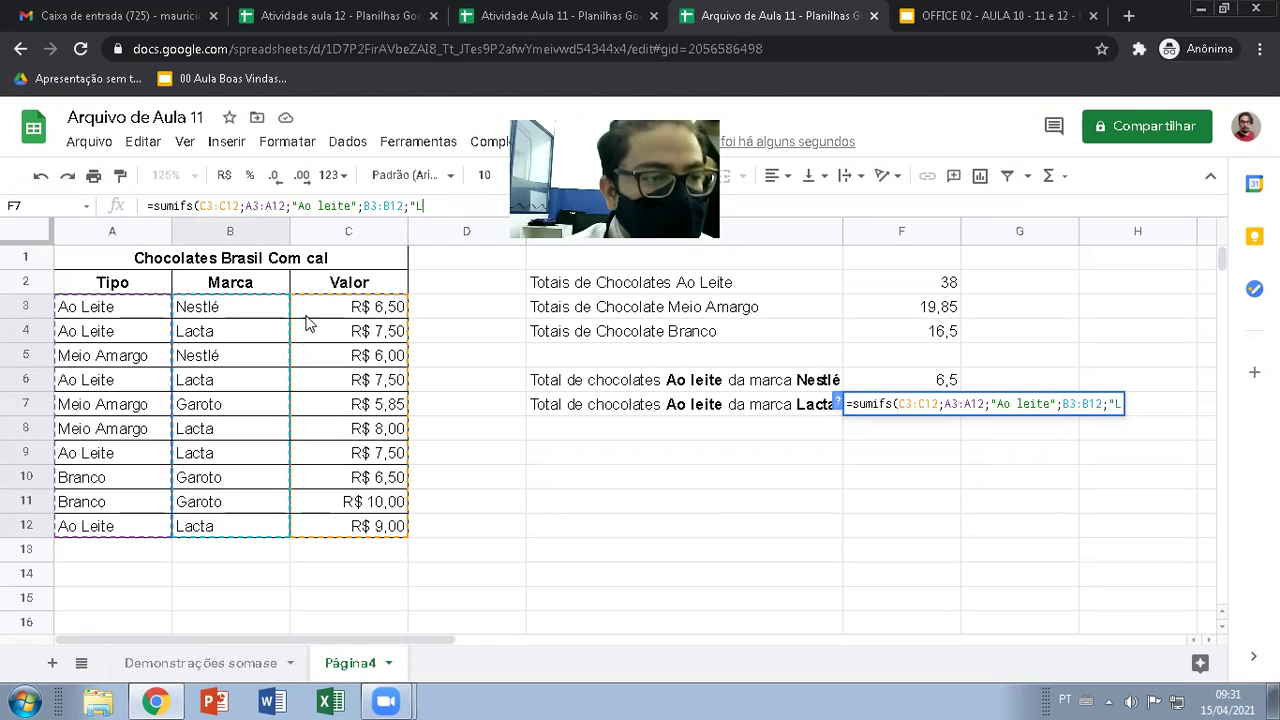
{"action": "type", "text": "acta\""}
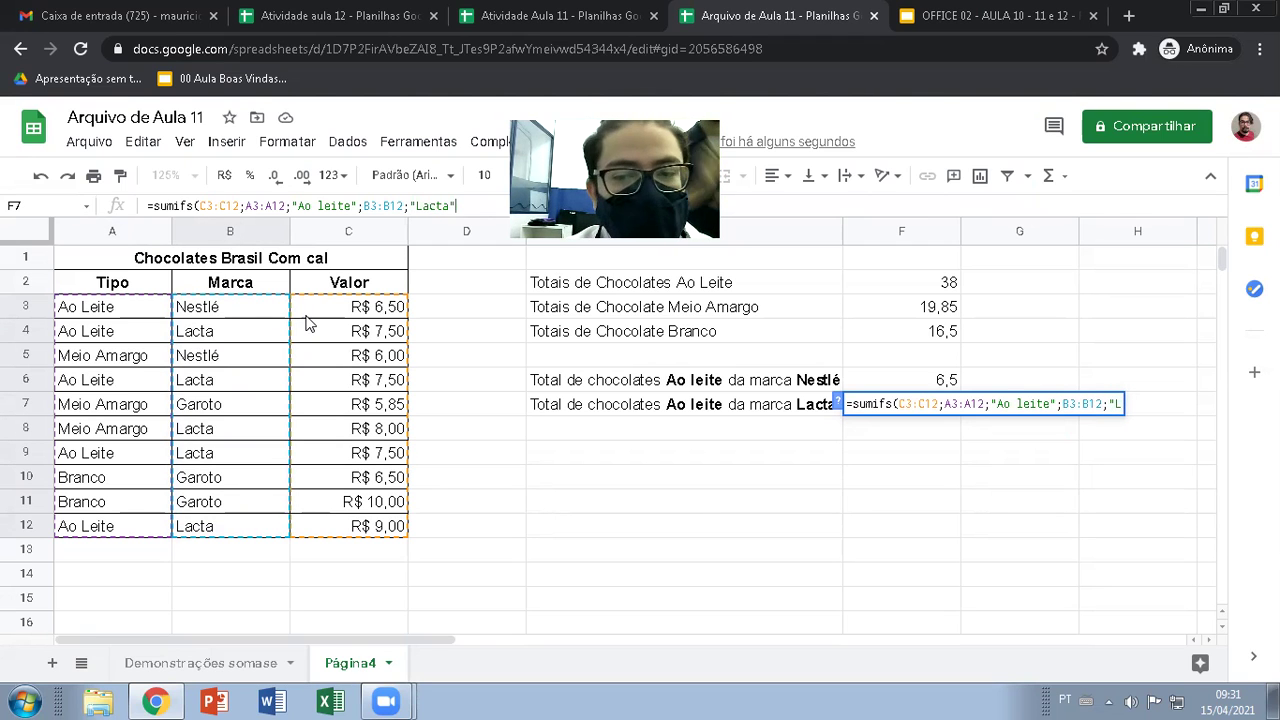
{"action": "type", "text": ")"}
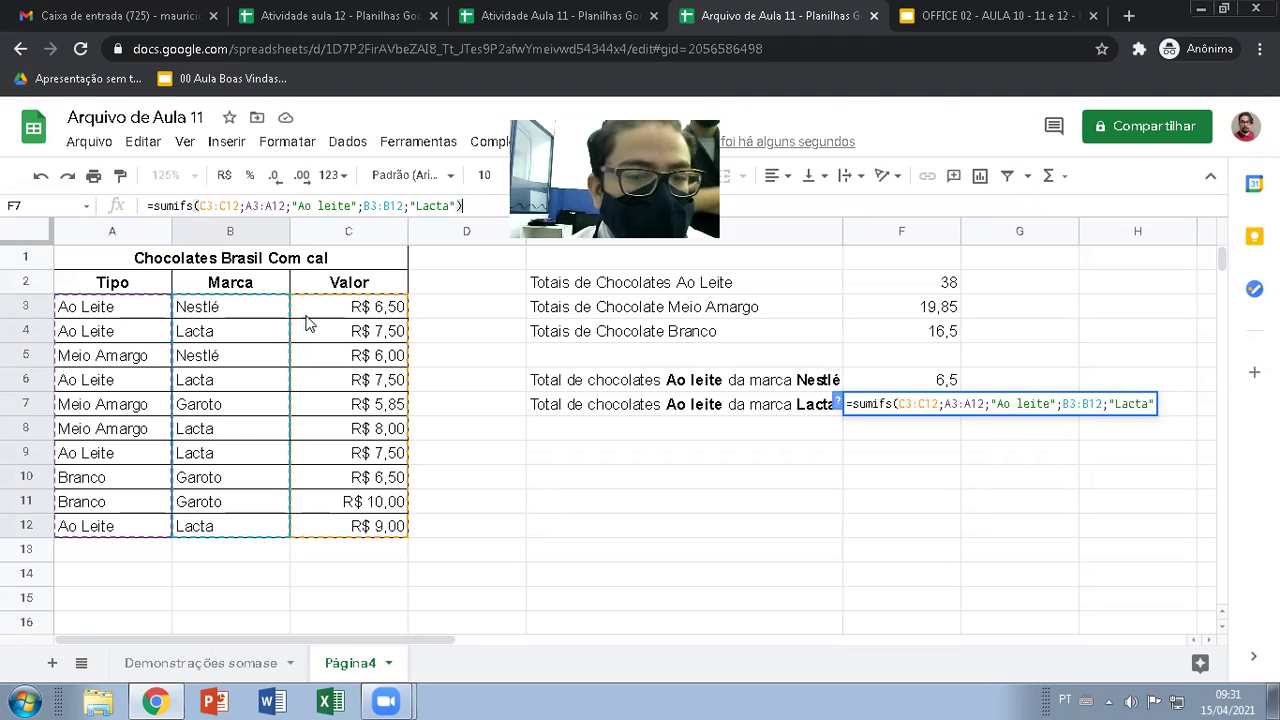
{"action": "key", "text": "Return"}
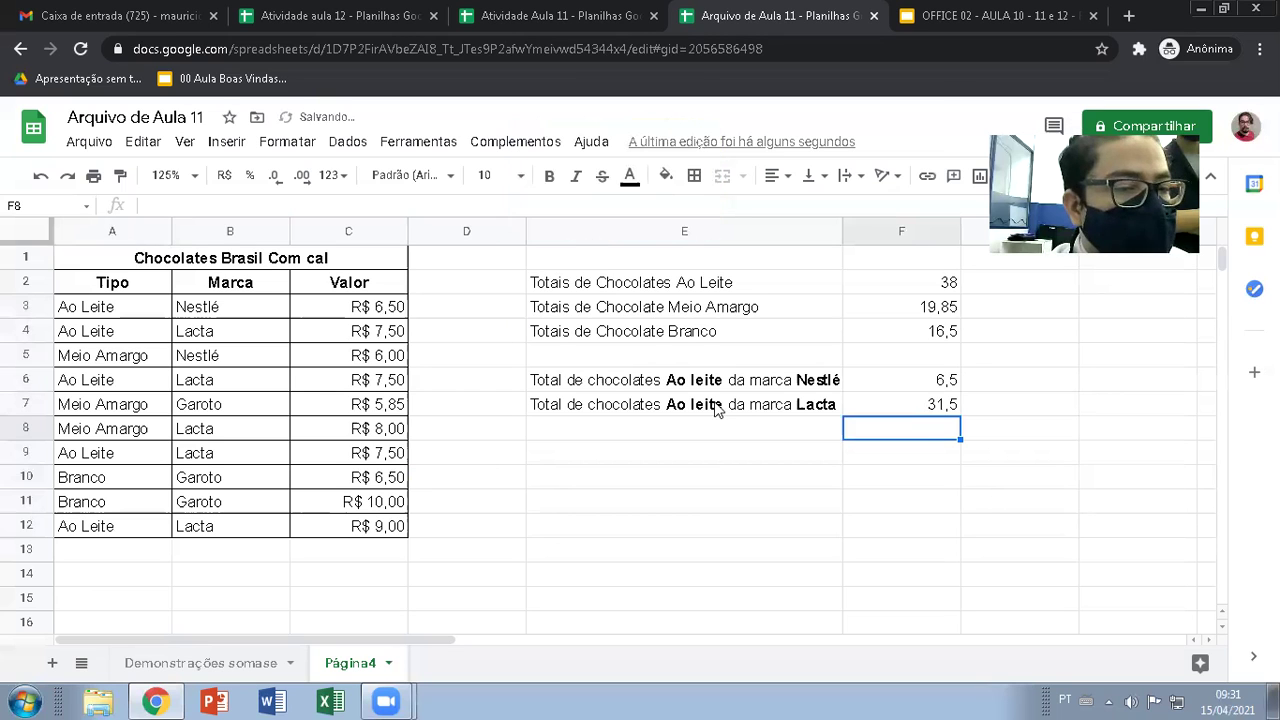
Check the F7 total against the table by examining the type, brand and value of each Ao Leite Lacta row.
{"action": "left_click", "coordinate": [790, 404]}
{"action": "left_click", "coordinate": [924, 405]}
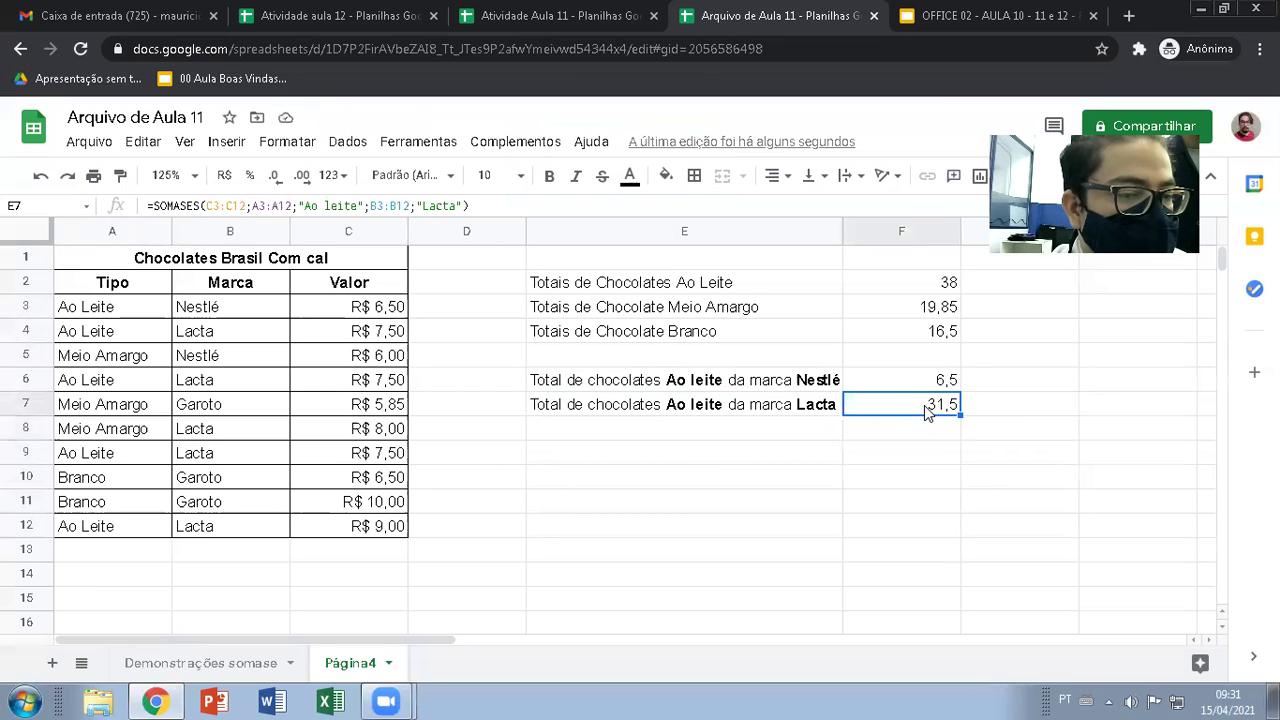
{"action": "double_click", "coordinate": [924, 405]}
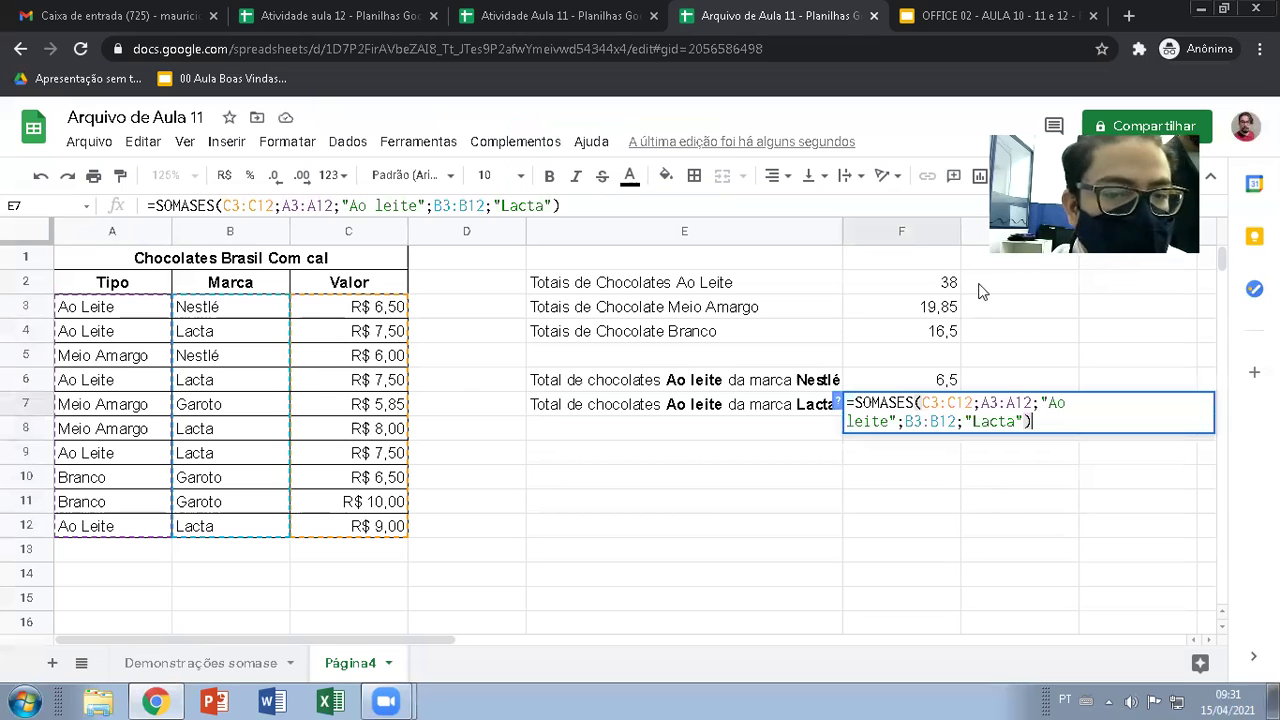
{"action": "left_click", "coordinate": [118, 333]}
{"action": "left_click", "coordinate": [255, 335]}
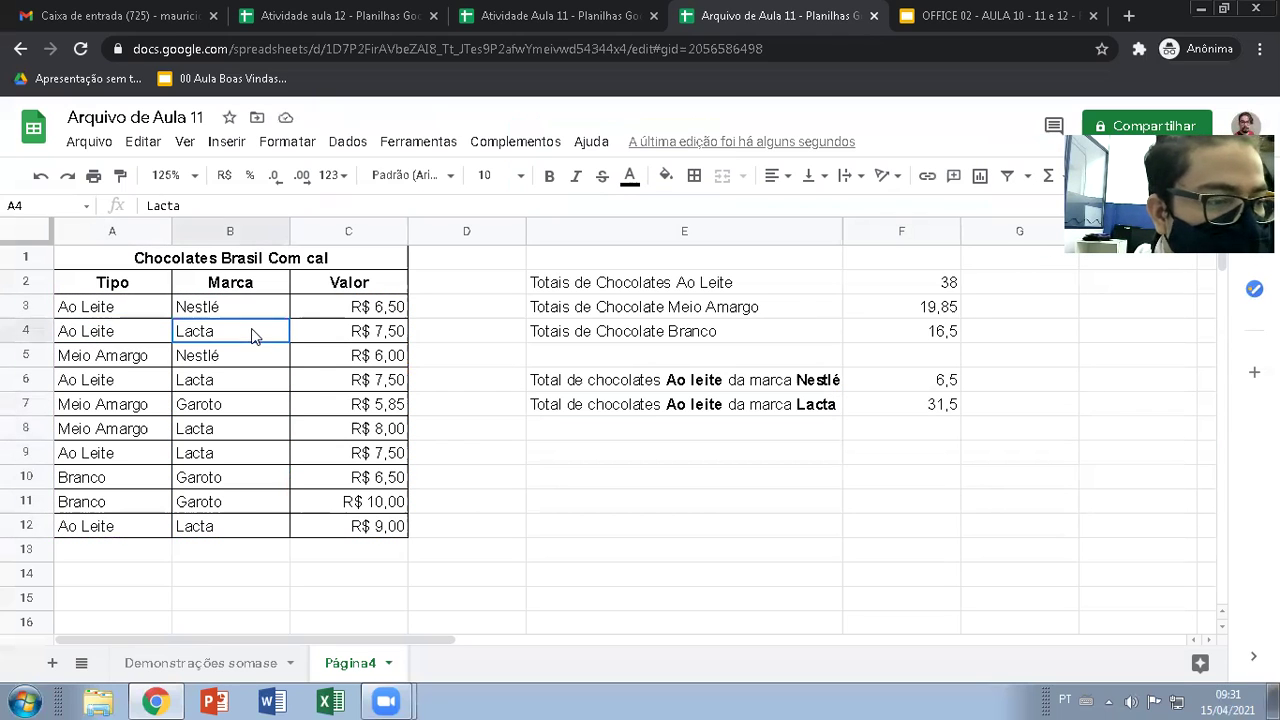
{"action": "left_click", "coordinate": [365, 336]}
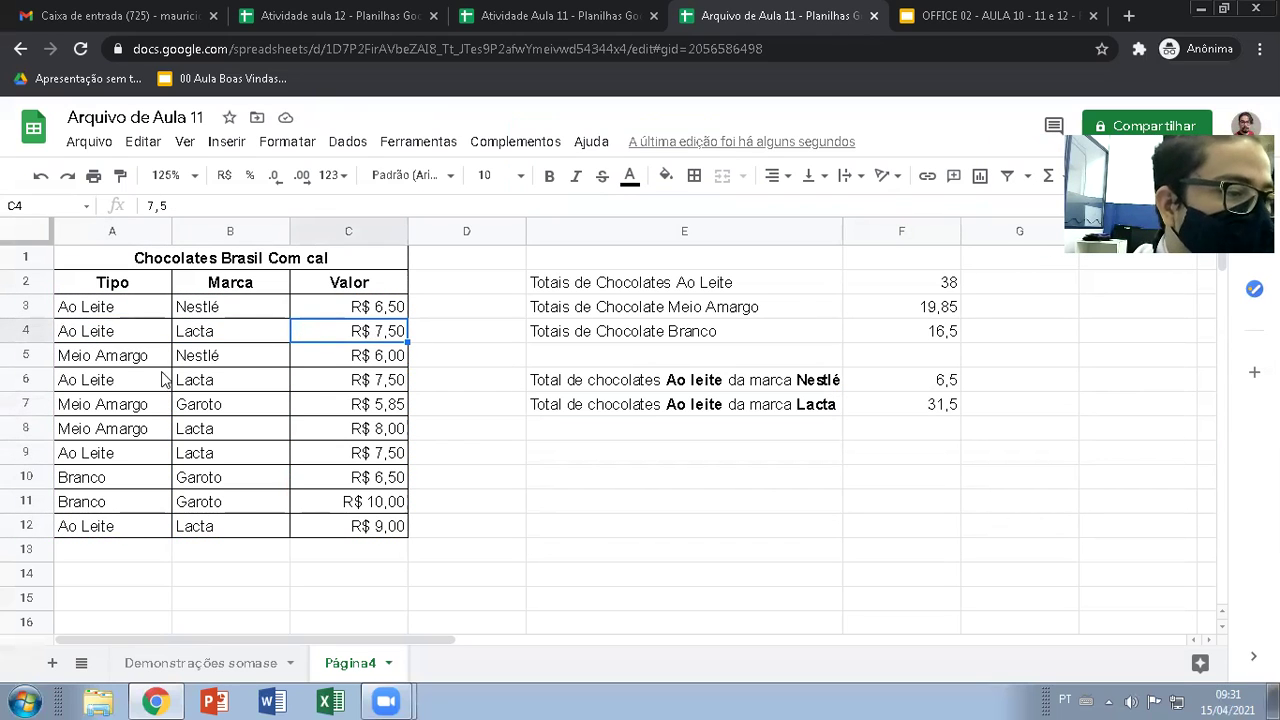
{"action": "left_click", "coordinate": [122, 382]}
{"action": "left_click", "coordinate": [362, 385]}
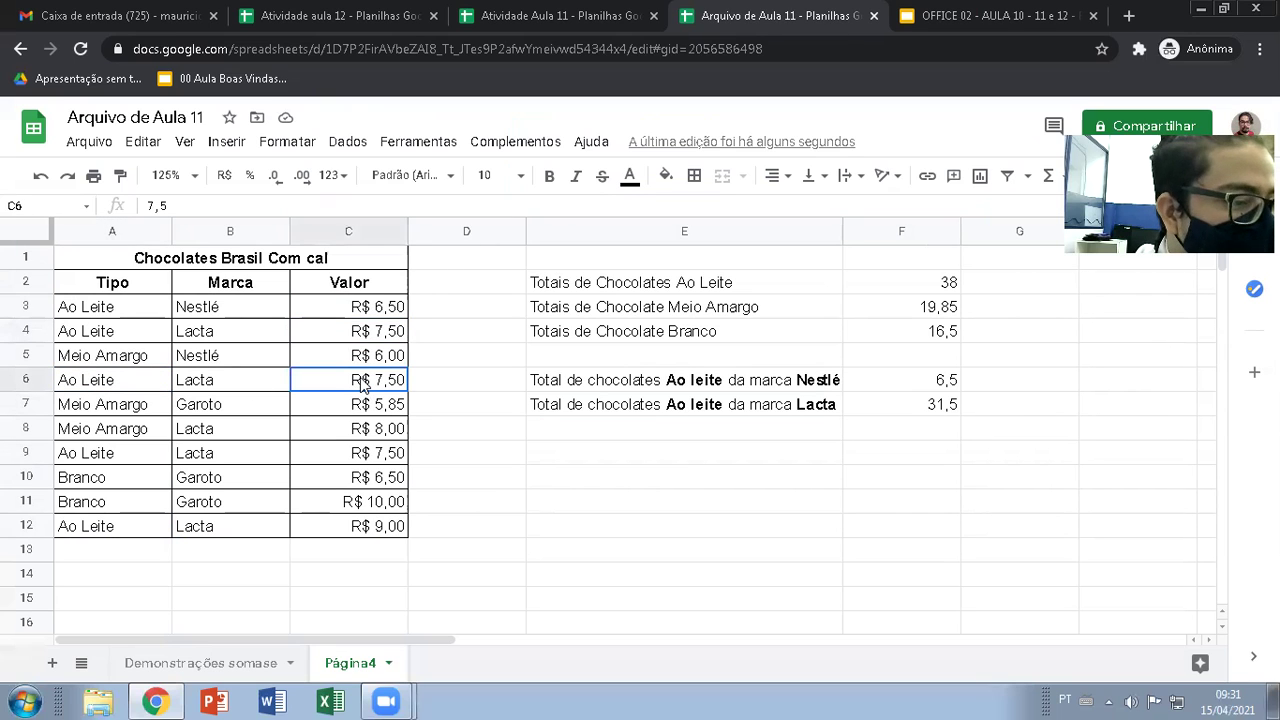
{"action": "left_click", "coordinate": [98, 462]}
{"action": "left_click", "coordinate": [371, 456]}
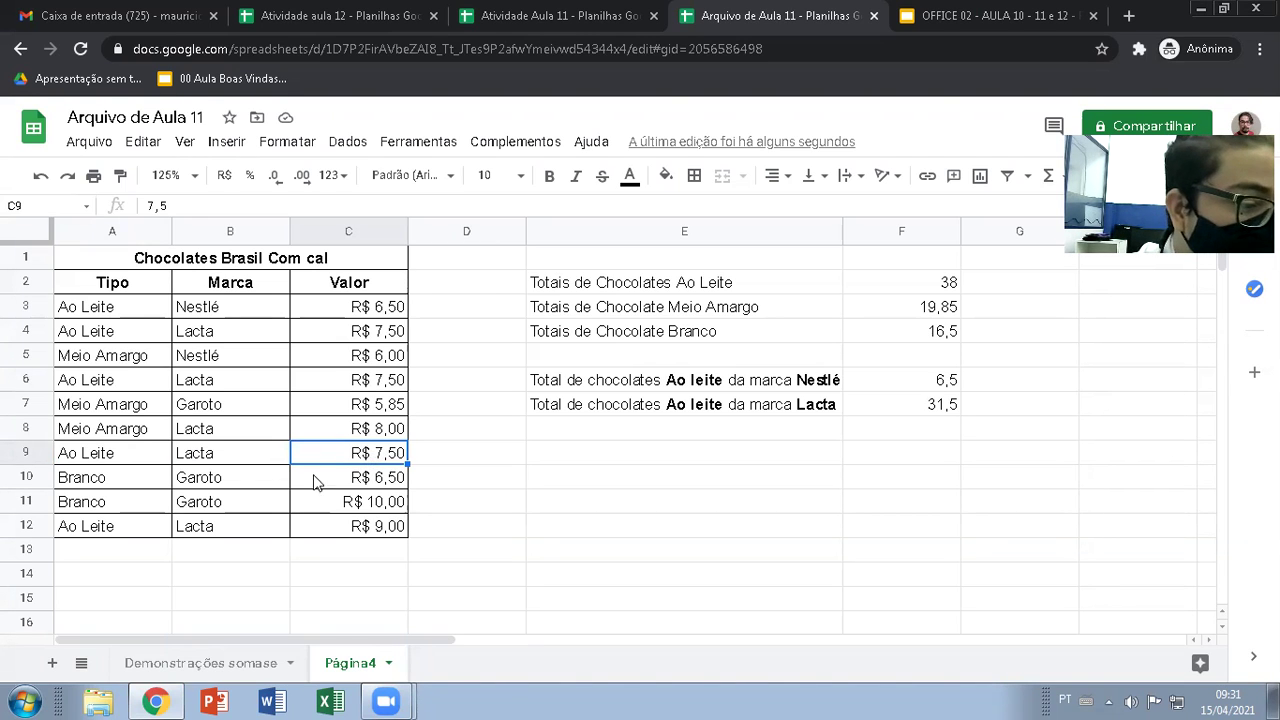
{"action": "left_click", "coordinate": [128, 528]}
{"action": "left_click", "coordinate": [270, 528]}
{"action": "left_click", "coordinate": [350, 525]}
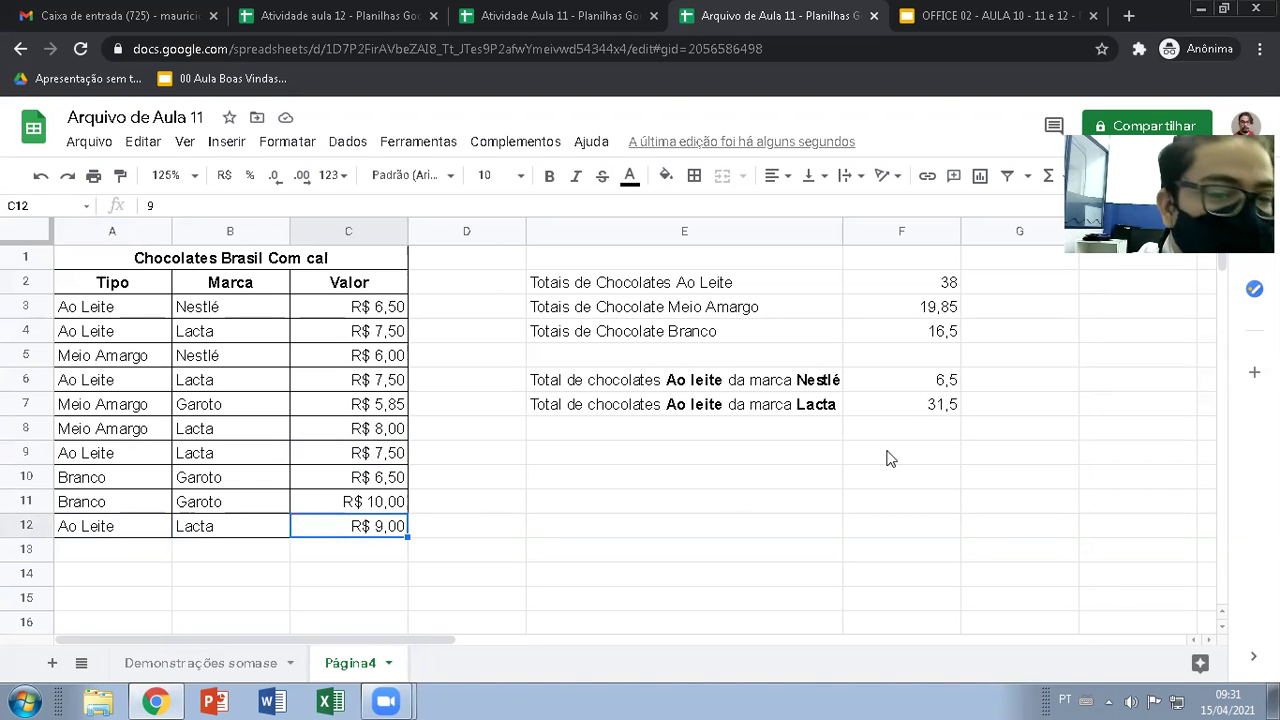
{"action": "left_click", "coordinate": [909, 407]}
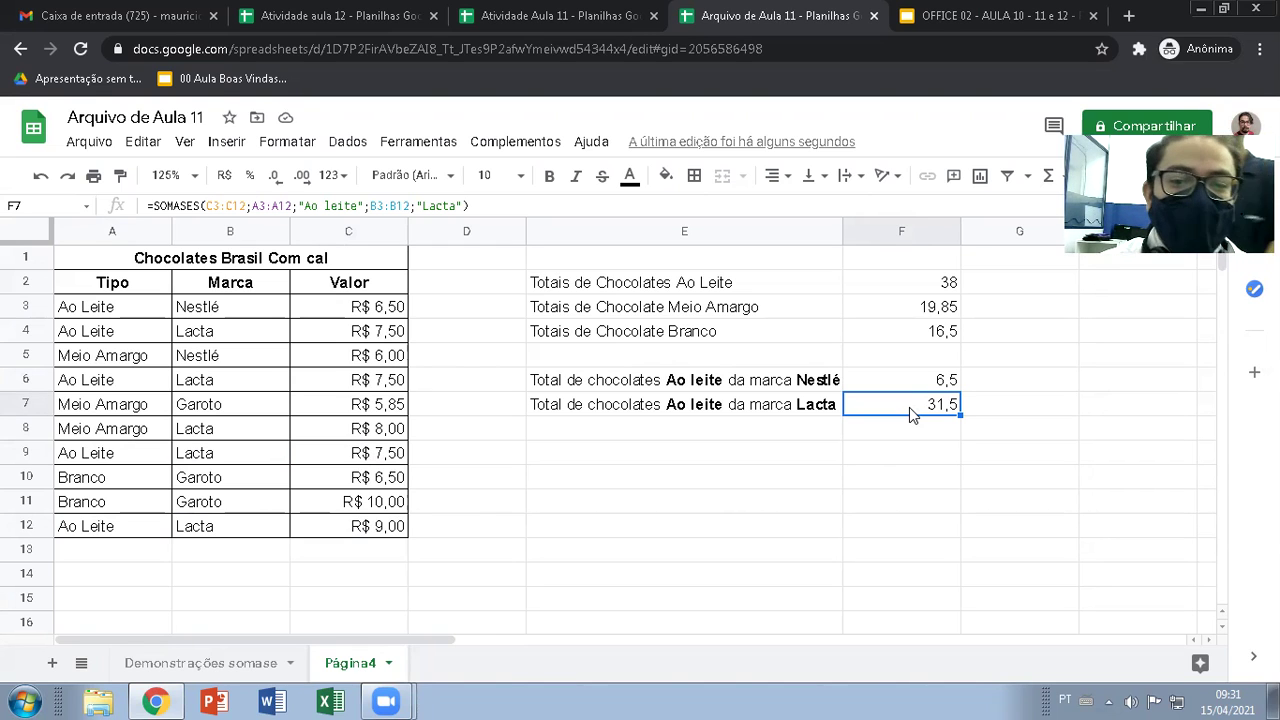
{"action": "left_click", "coordinate": [636, 496]}
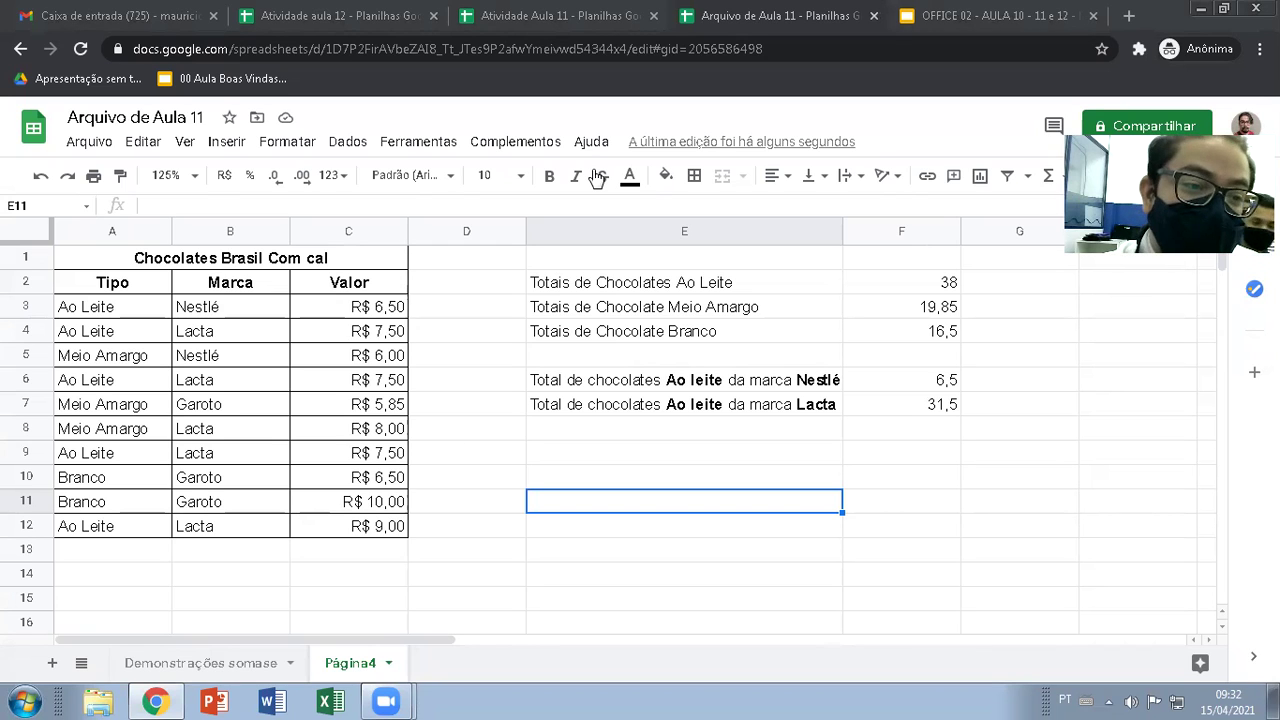
Enter the label "Meio Amargo da Marca Nestlé" in E8.
{"action": "left_click", "coordinate": [662, 562]}
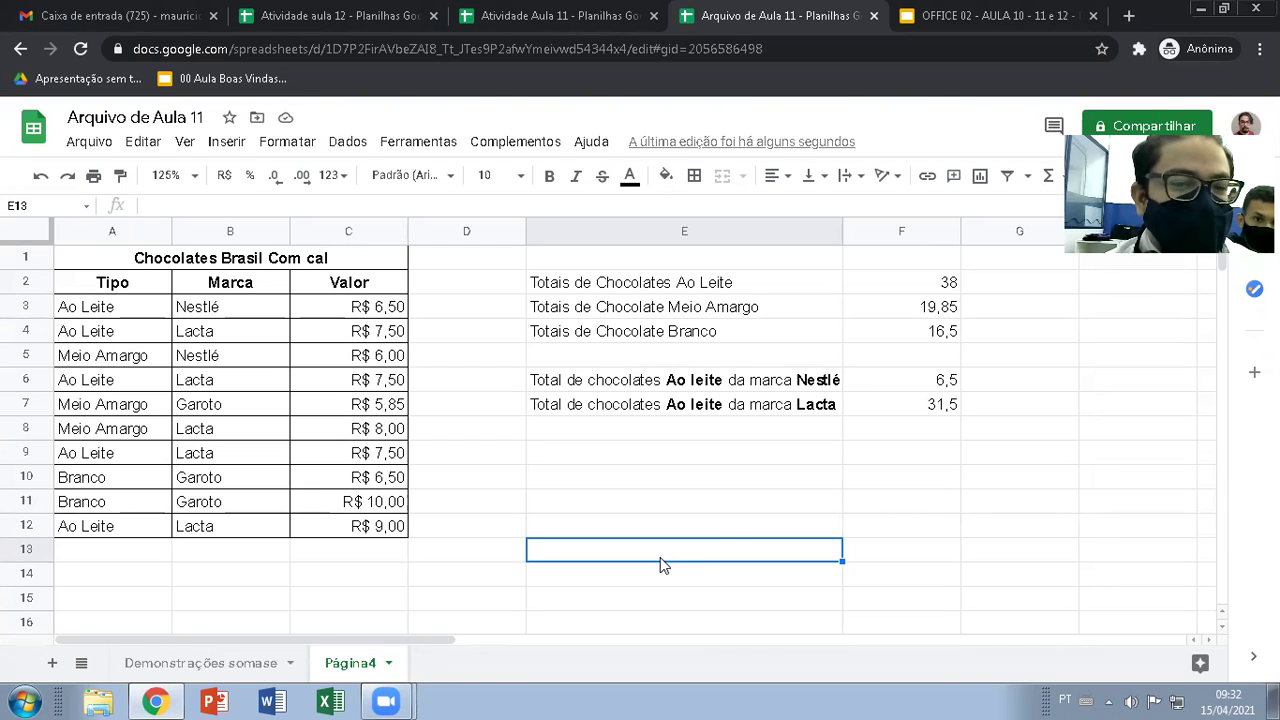
{"action": "key", "text": "Up"}
{"action": "key", "text": "Up"}
{"action": "key", "text": "Up"}
{"action": "key", "text": "Up"}
{"action": "key", "text": "Up"}
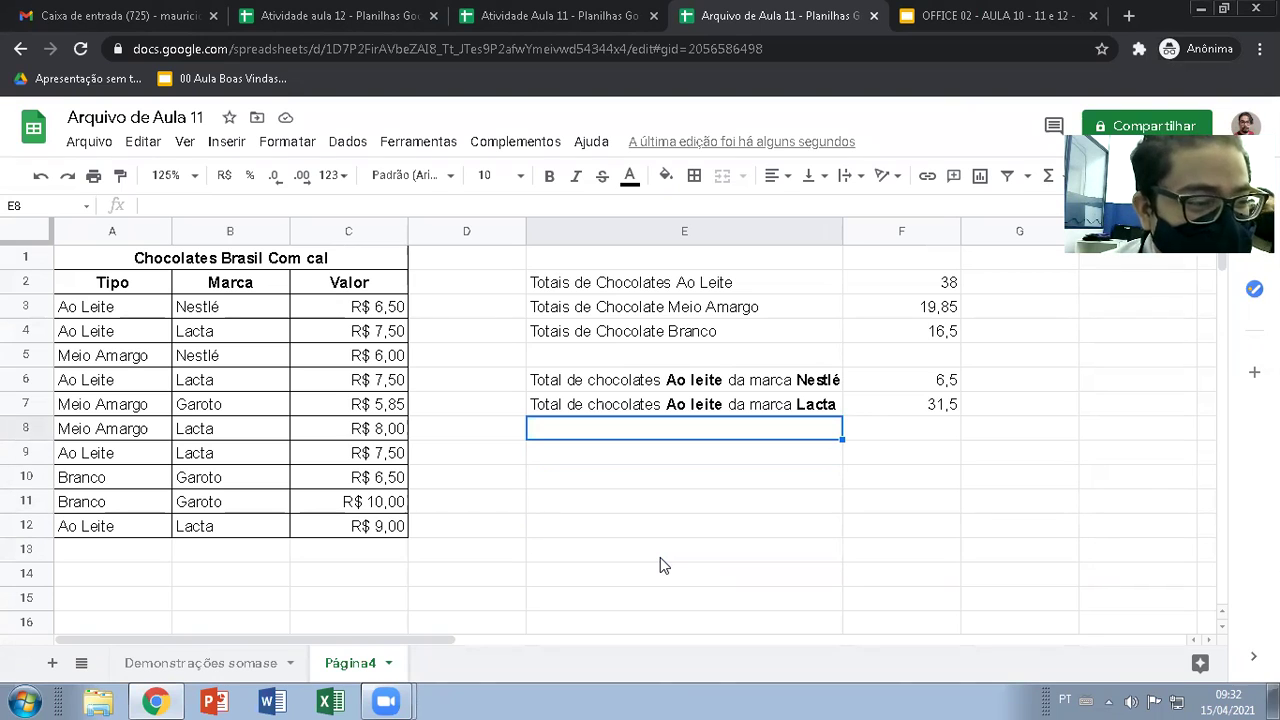
{"action": "type", "text": "Meio Am"}
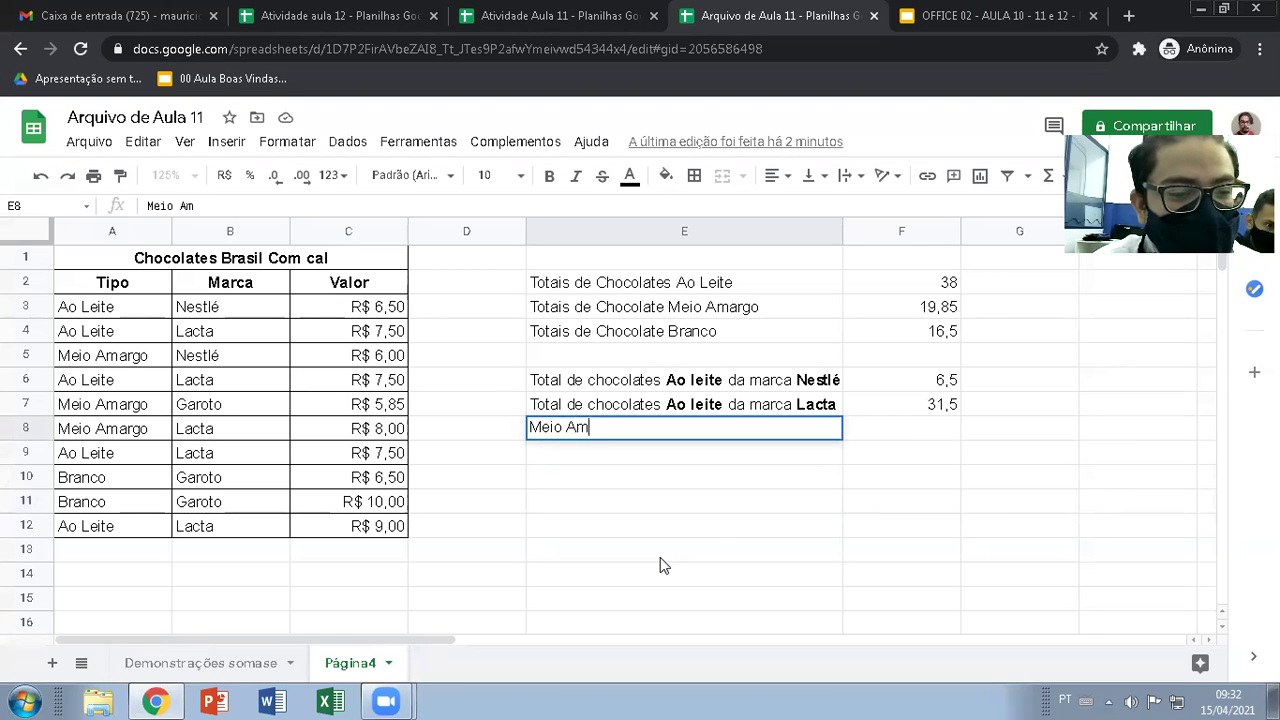
{"action": "type", "text": "argo"}
{"action": "key", "text": "Tab"}
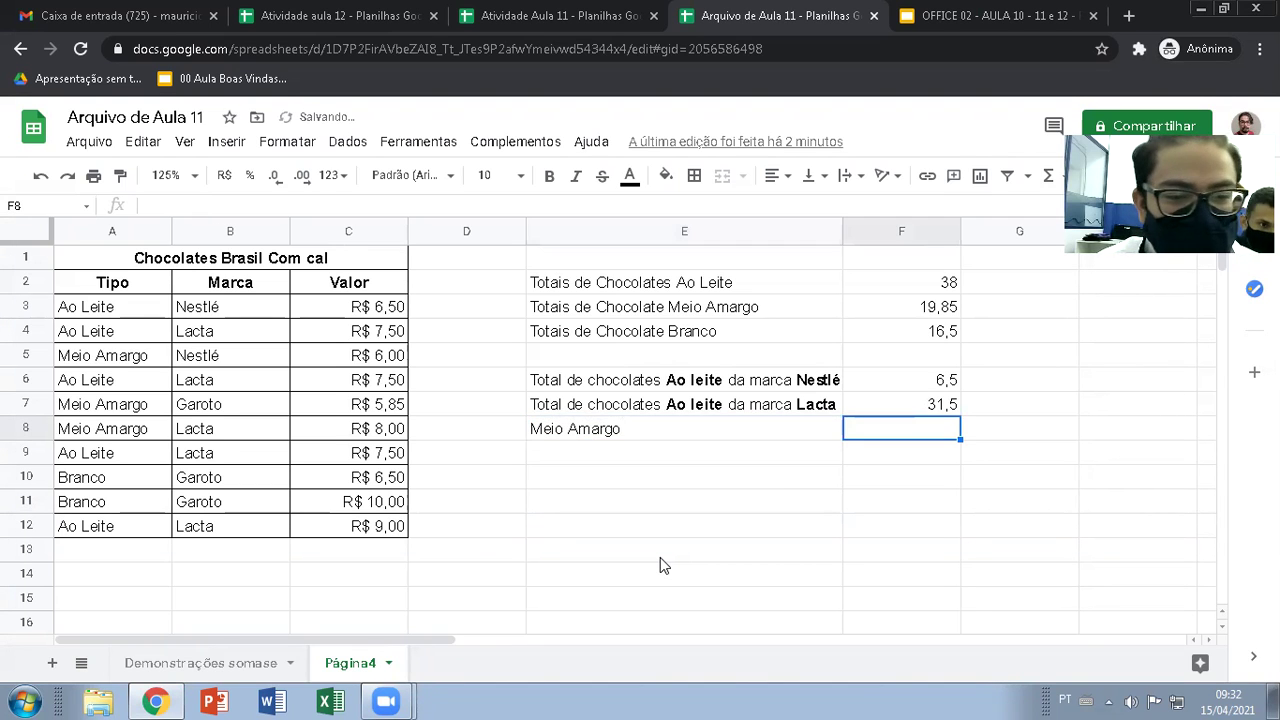
{"action": "key", "text": "Left"}
{"action": "left_click", "coordinate": [320, 205]}
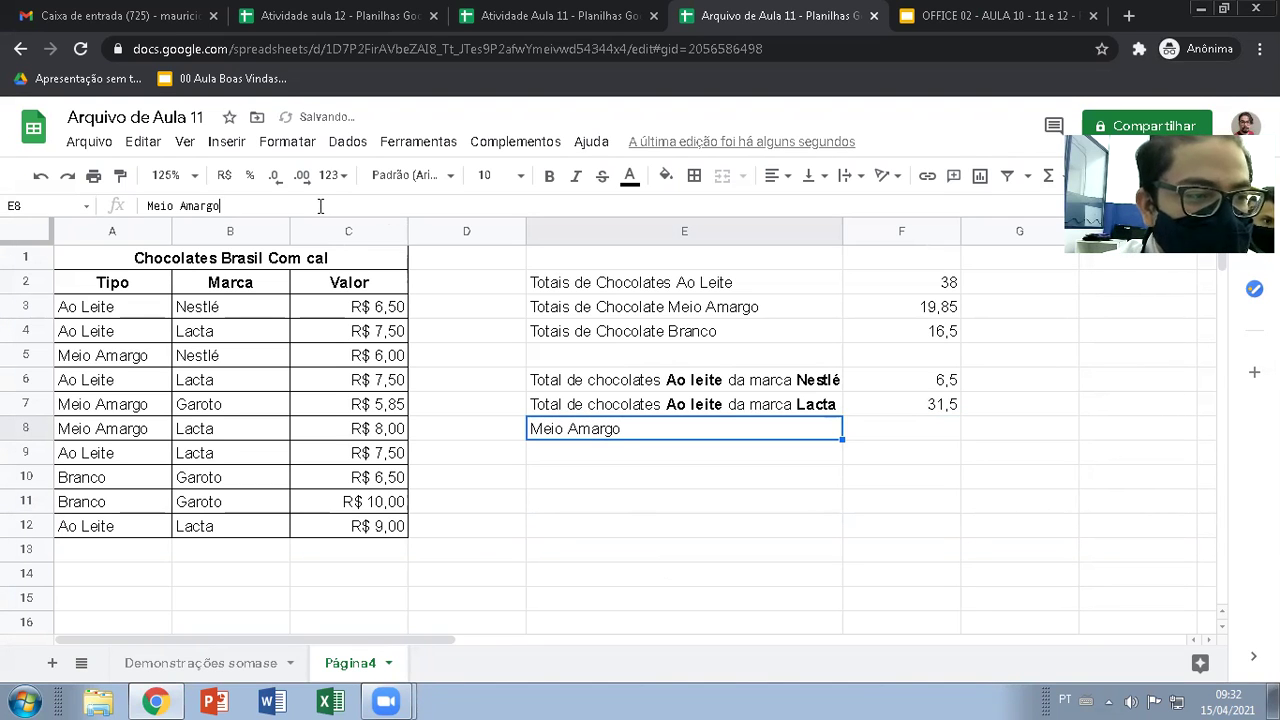
{"action": "type", "text": "da Marca"}
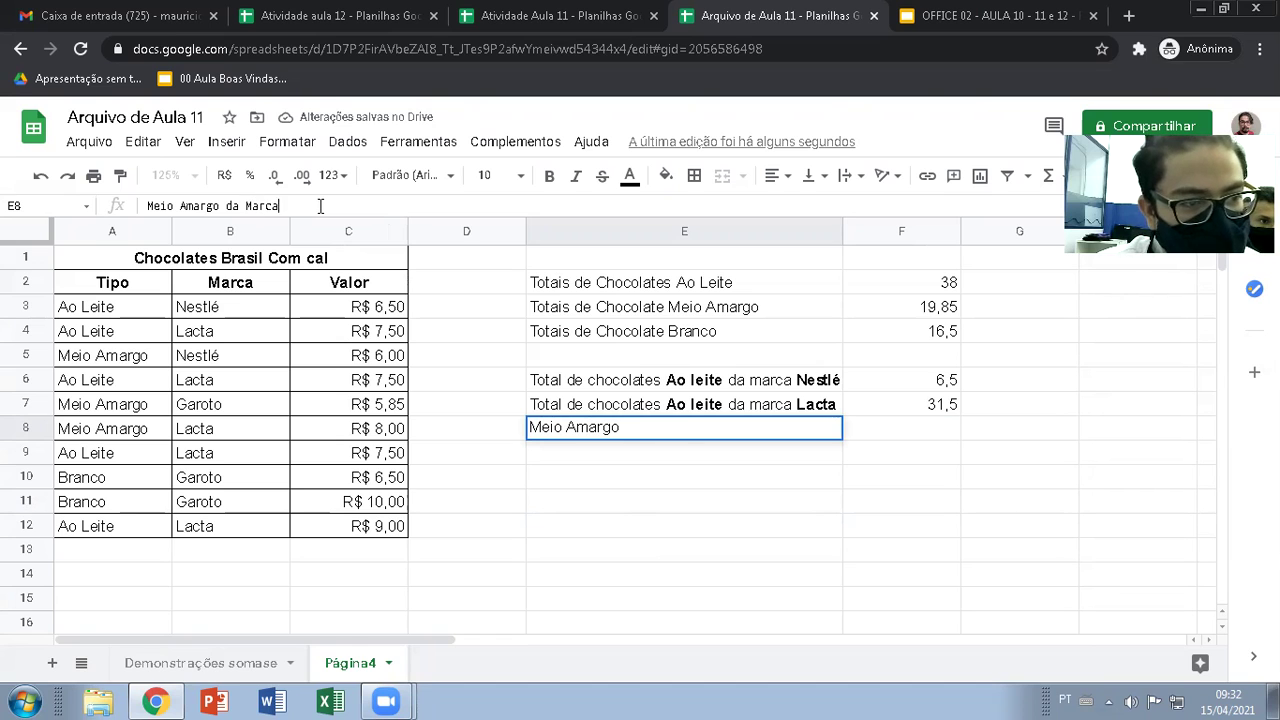
{"action": "type", "text": " Nestlé"}
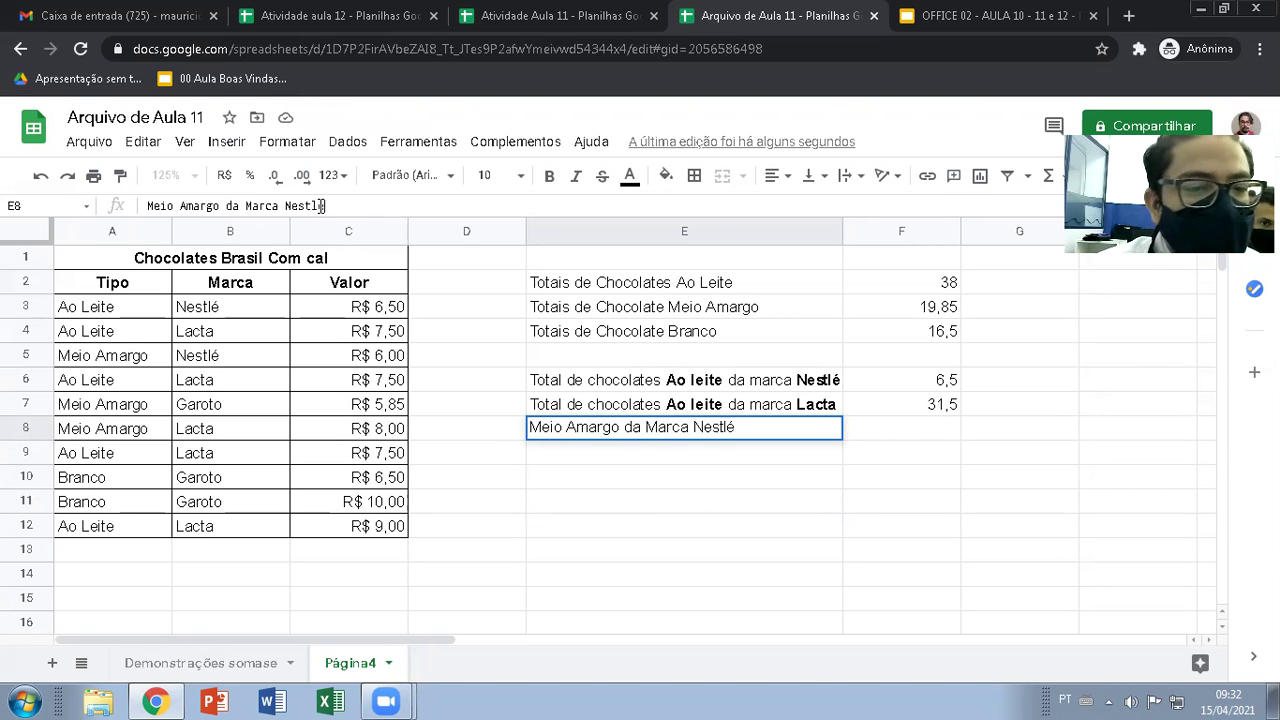
{"action": "key", "text": "Return"}
Write a SUMIFS formula in F8 with sum range C3:C12 and the first condition A3:A12 equal to "Meio amargo".
{"action": "left_click", "coordinate": [880, 428]}
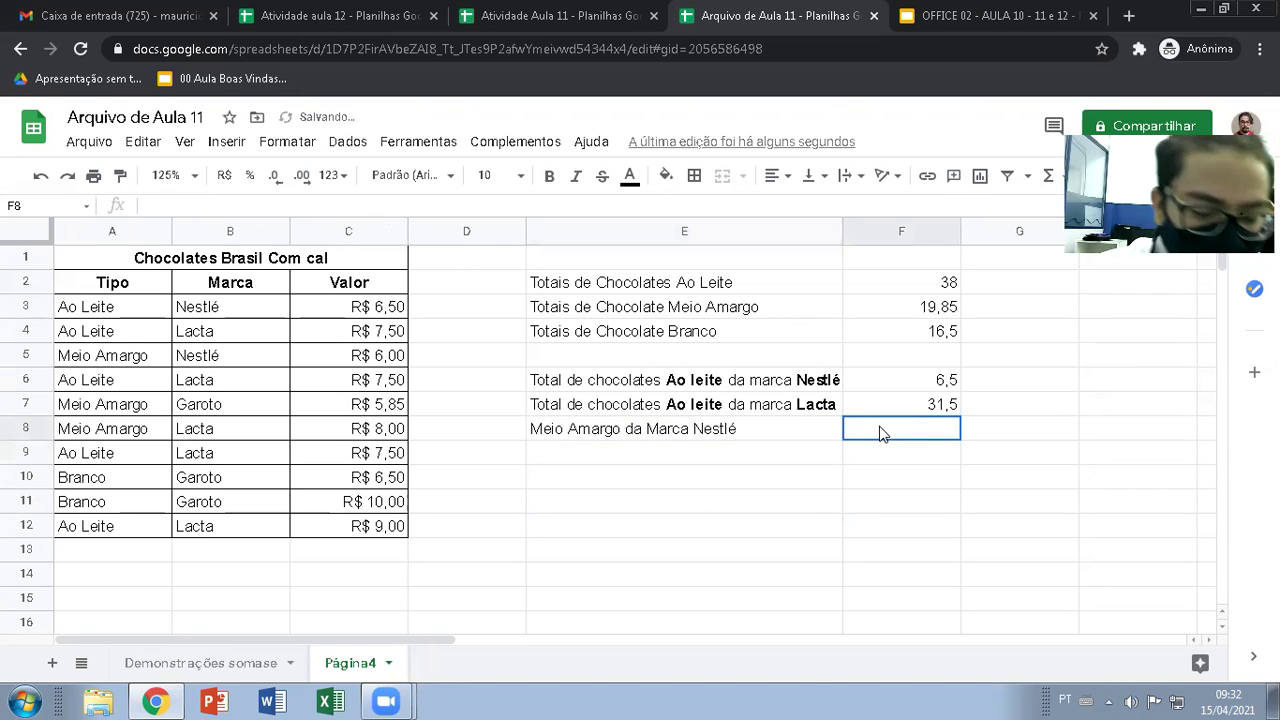
{"action": "type", "text": "=sum"}
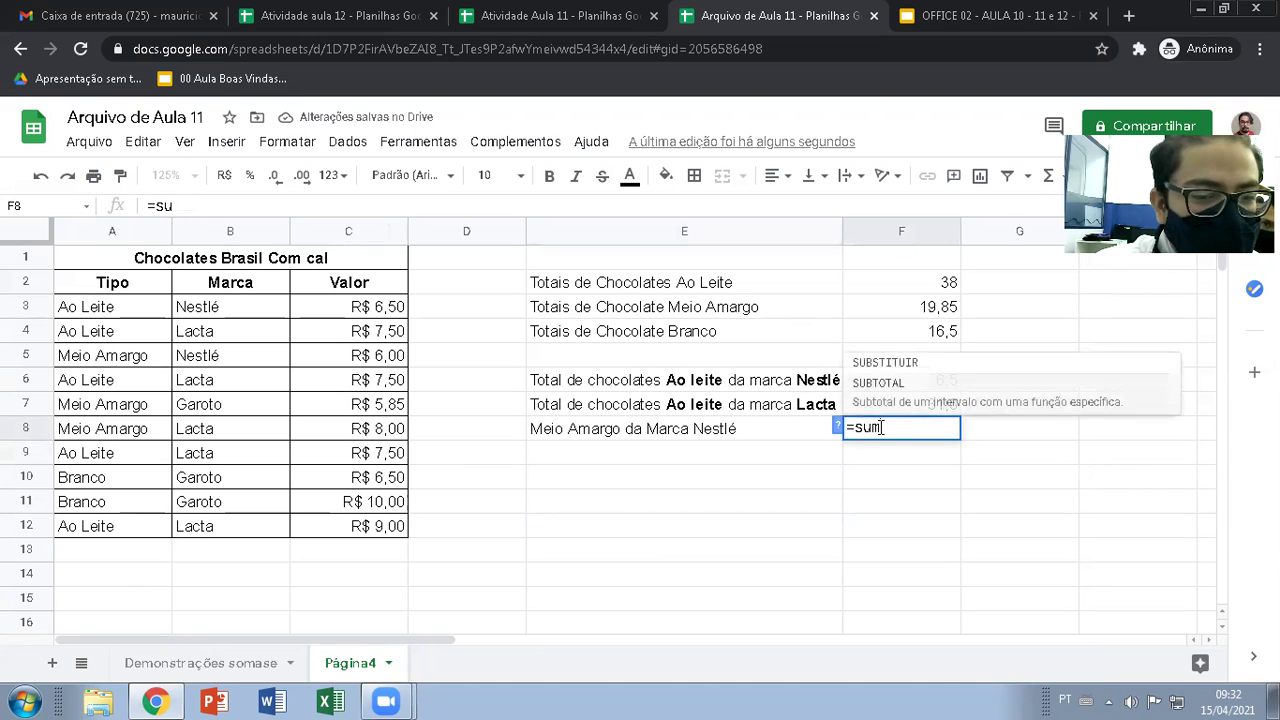
{"action": "type", "text": "ifs("}
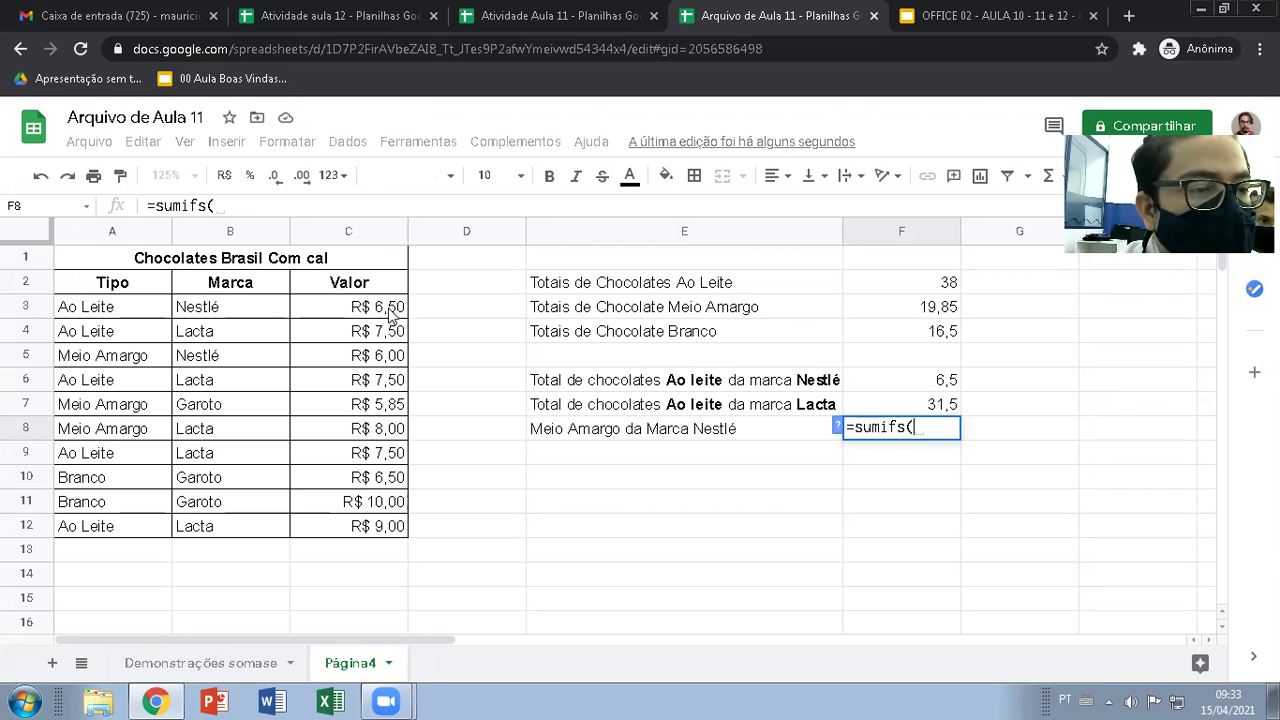
{"action": "left_click_drag", "start_coordinate": [400, 310], "coordinate": [373, 533]}
{"action": "type", "text": ";"}
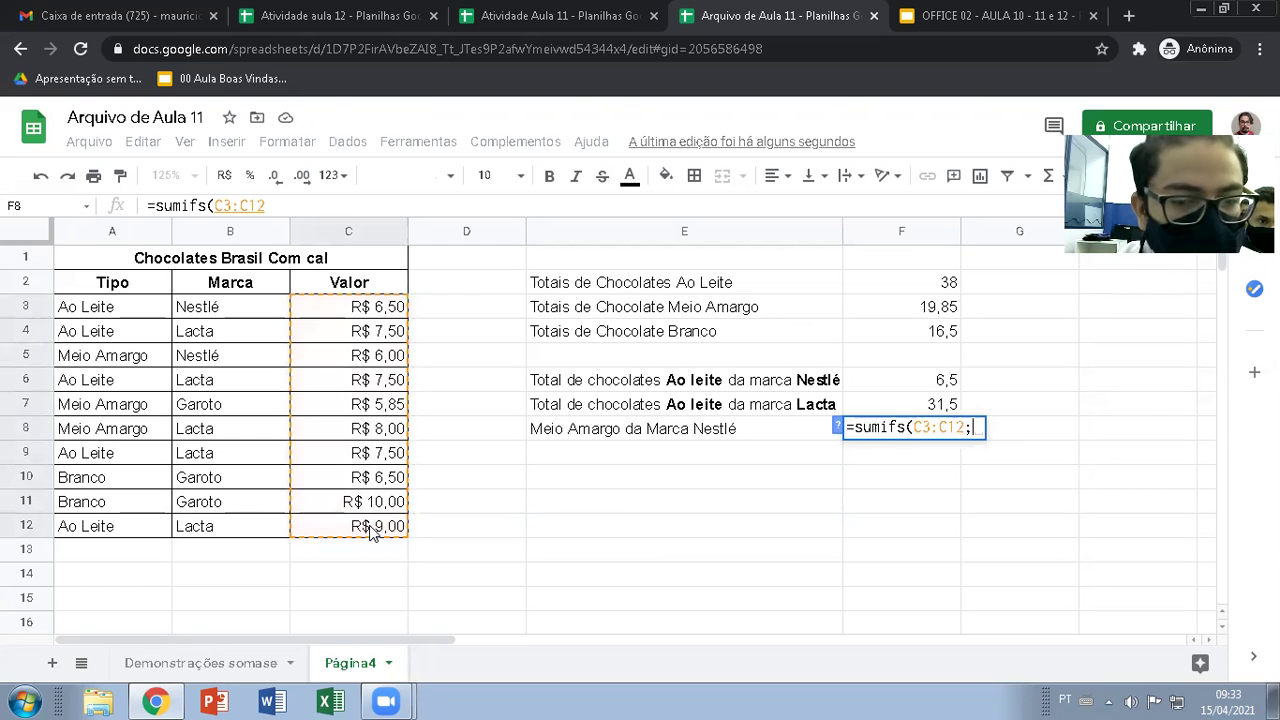
{"action": "left_click_drag", "start_coordinate": [108, 315], "coordinate": [100, 527]}
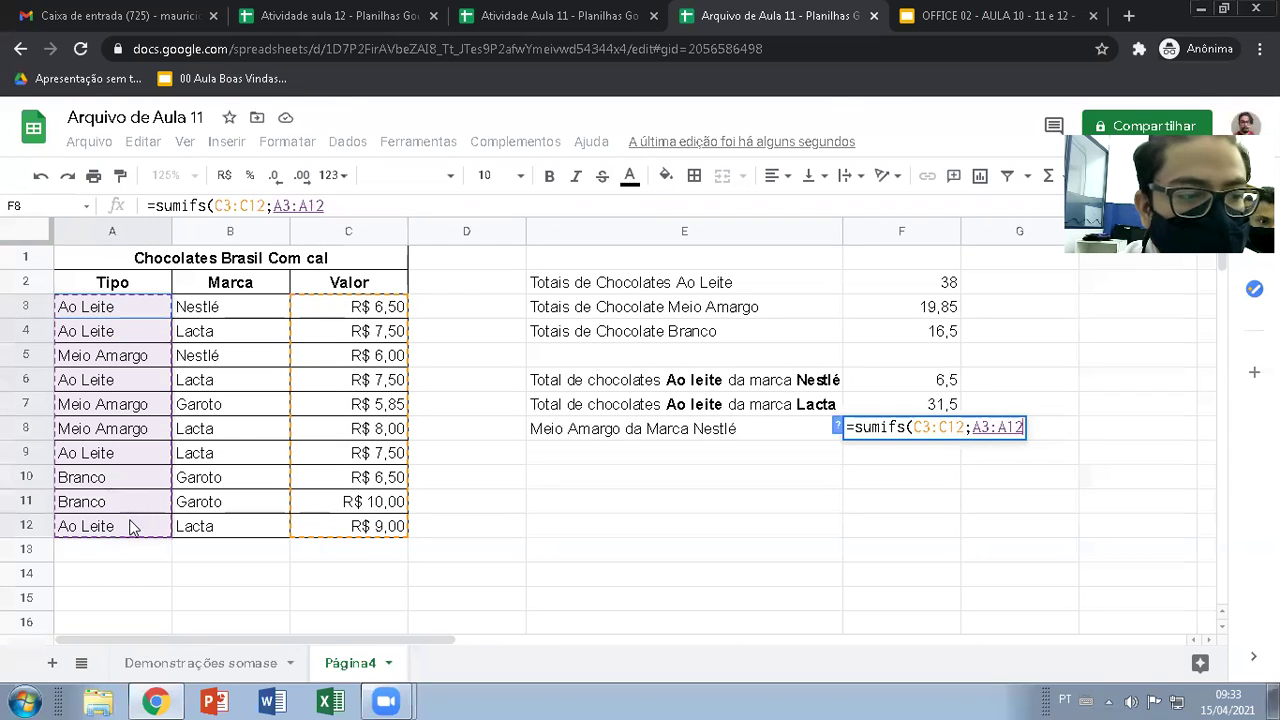
{"action": "type", "text": ";"}
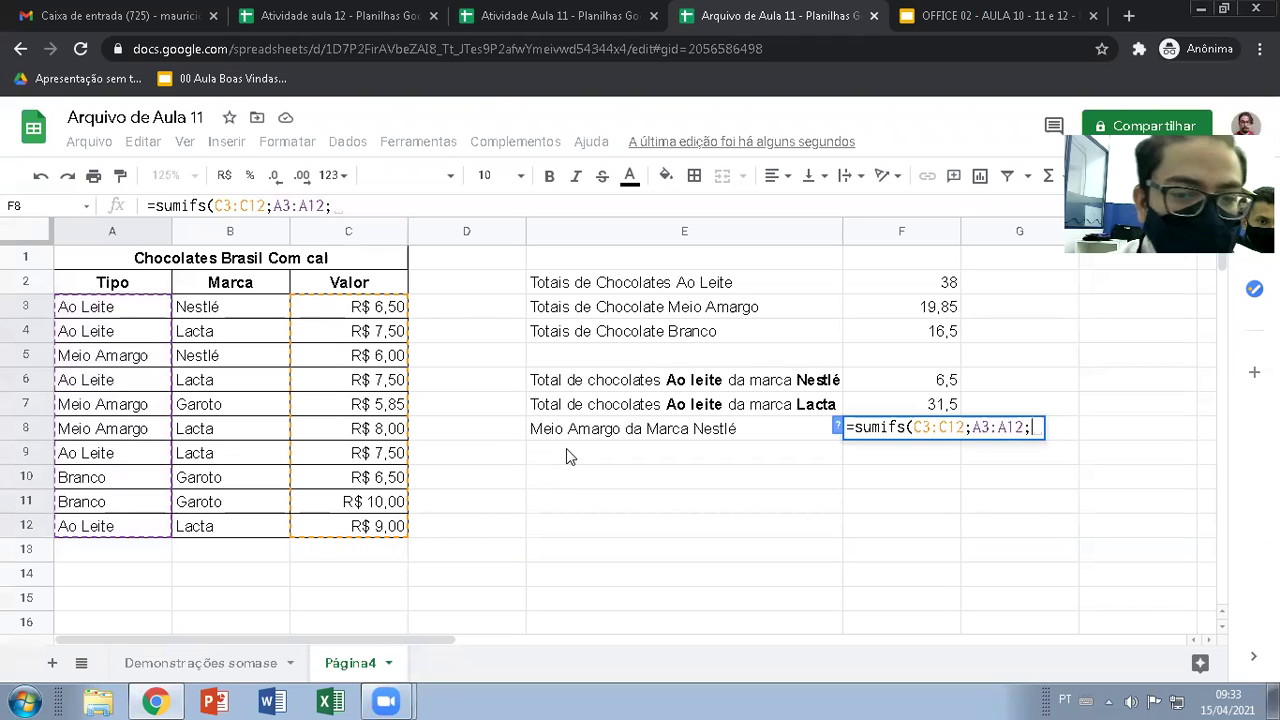
{"action": "type", "text": "\"Meio amargo\""}
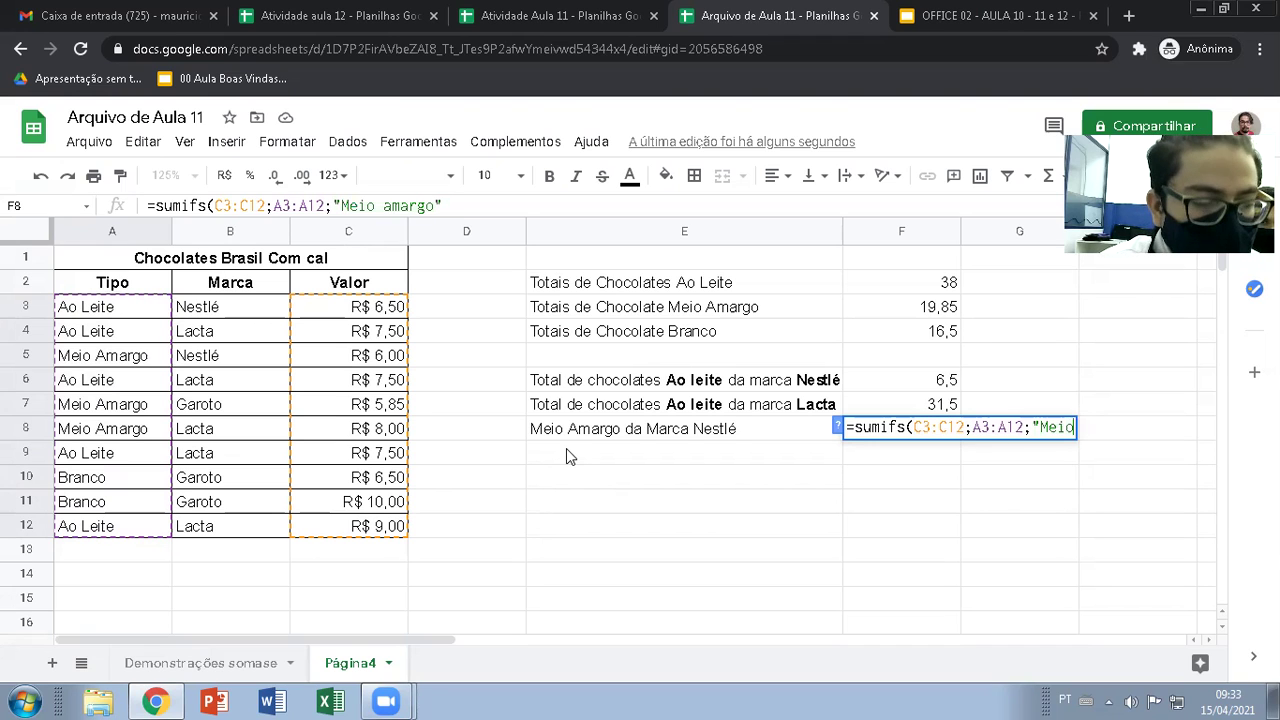
Add the second condition, B3:B12 matching Nestlé, to the SUMIFS formula in F8 and complete it.
{"action": "type", "text": ";"}
{"action": "left_click_drag", "start_coordinate": [233, 315], "coordinate": [235, 530]}
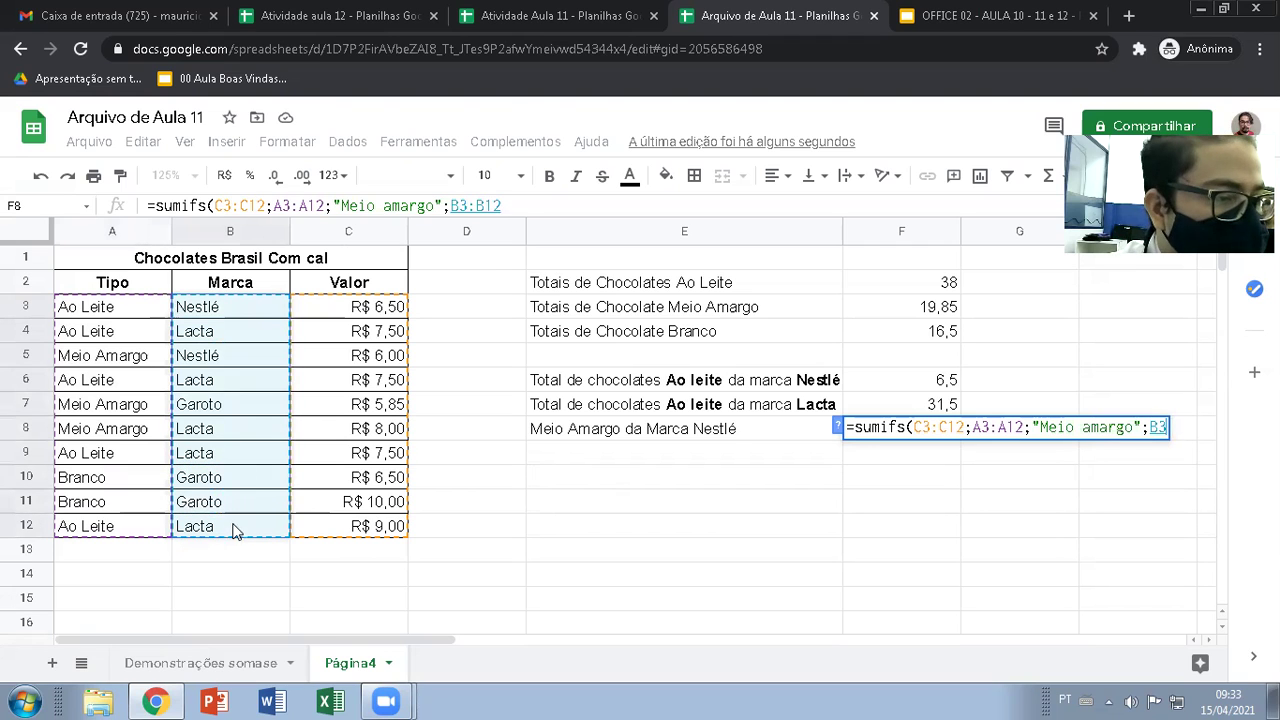
{"action": "type", "text": ";"}
{"action": "type", "text": "\""}
{"action": "type", "text": "Nestl"}
{"action": "type", "text": "é\")"}
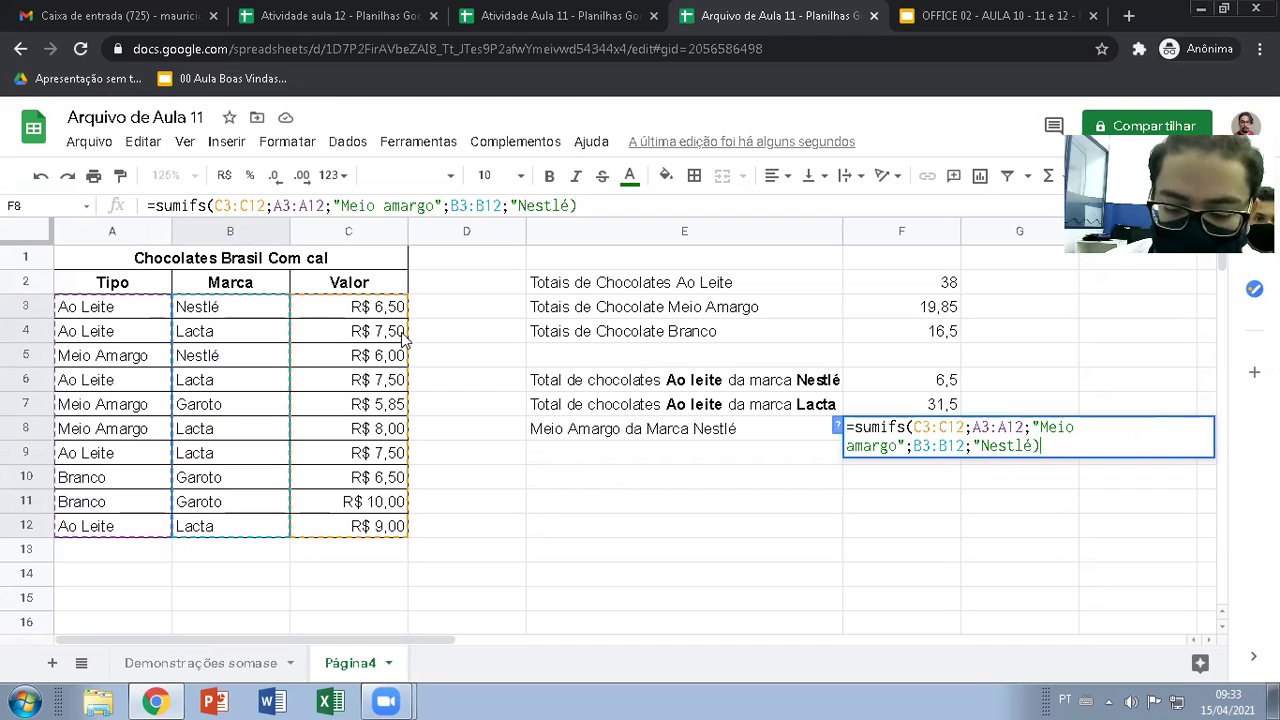
{"action": "key", "text": "Return"}
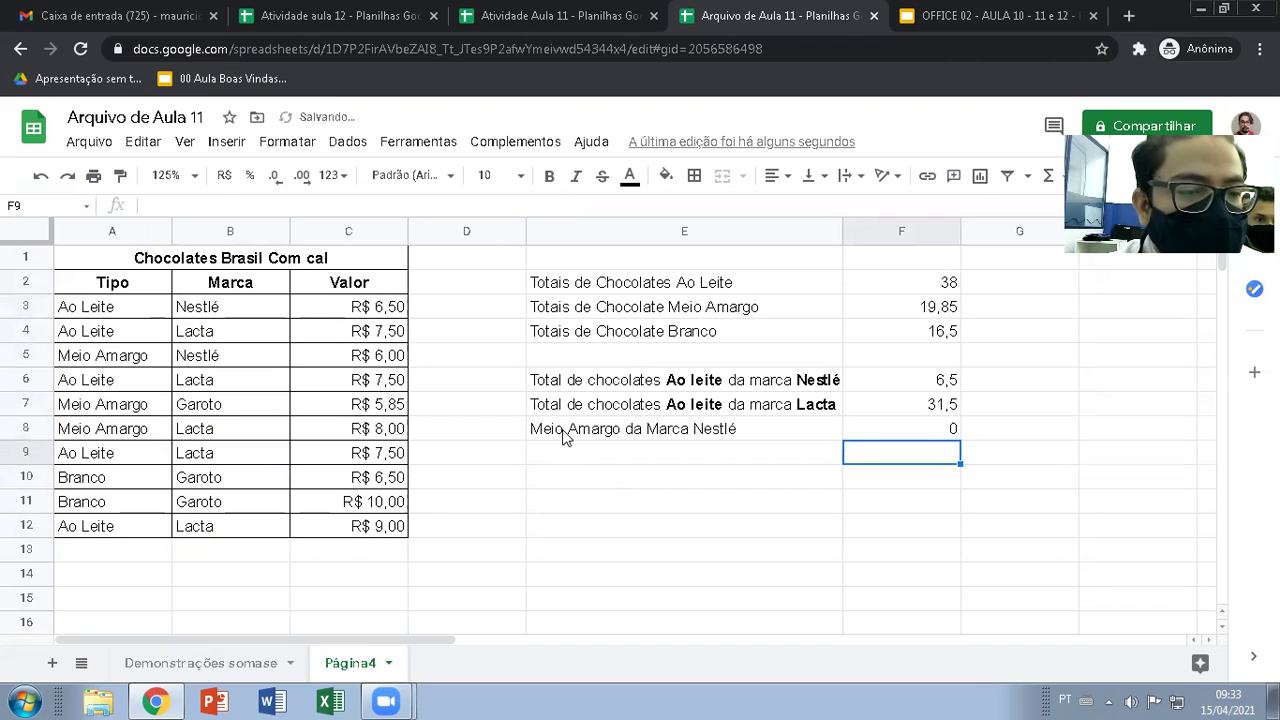
Correct the F8 formula so the quotation mark closes directly after Nestlé, before the closing parenthesis.
{"action": "left_click", "coordinate": [920, 432]}
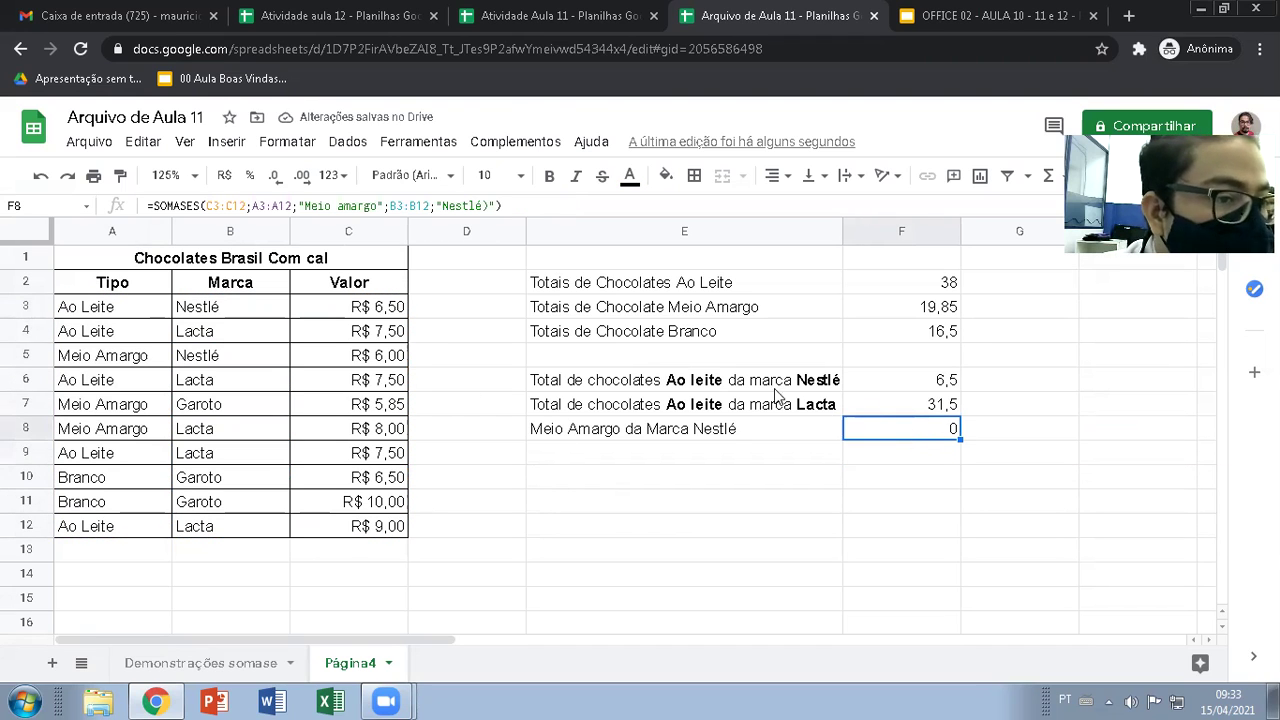
{"action": "left_click", "coordinate": [490, 206]}
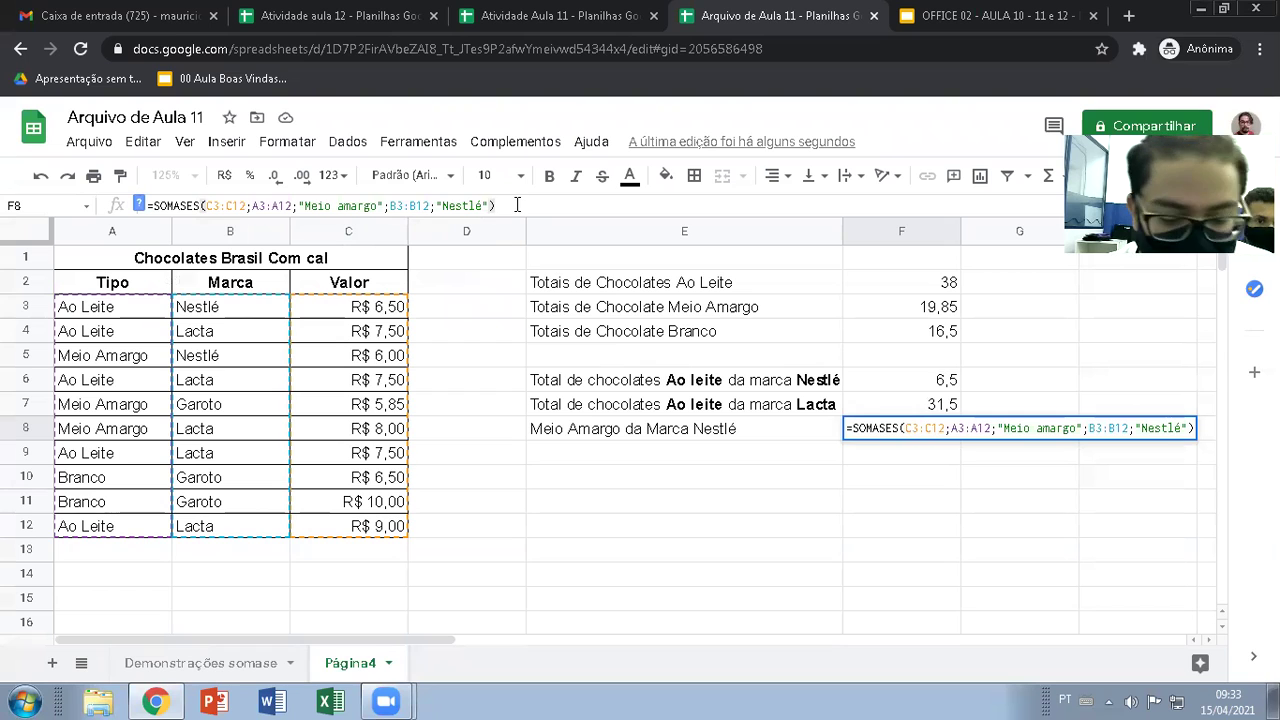
{"action": "key", "text": "Return"}
Check the F8 total against the table by examining the type and brand of each Meio Amargo row.
{"action": "left_click", "coordinate": [892, 430]}
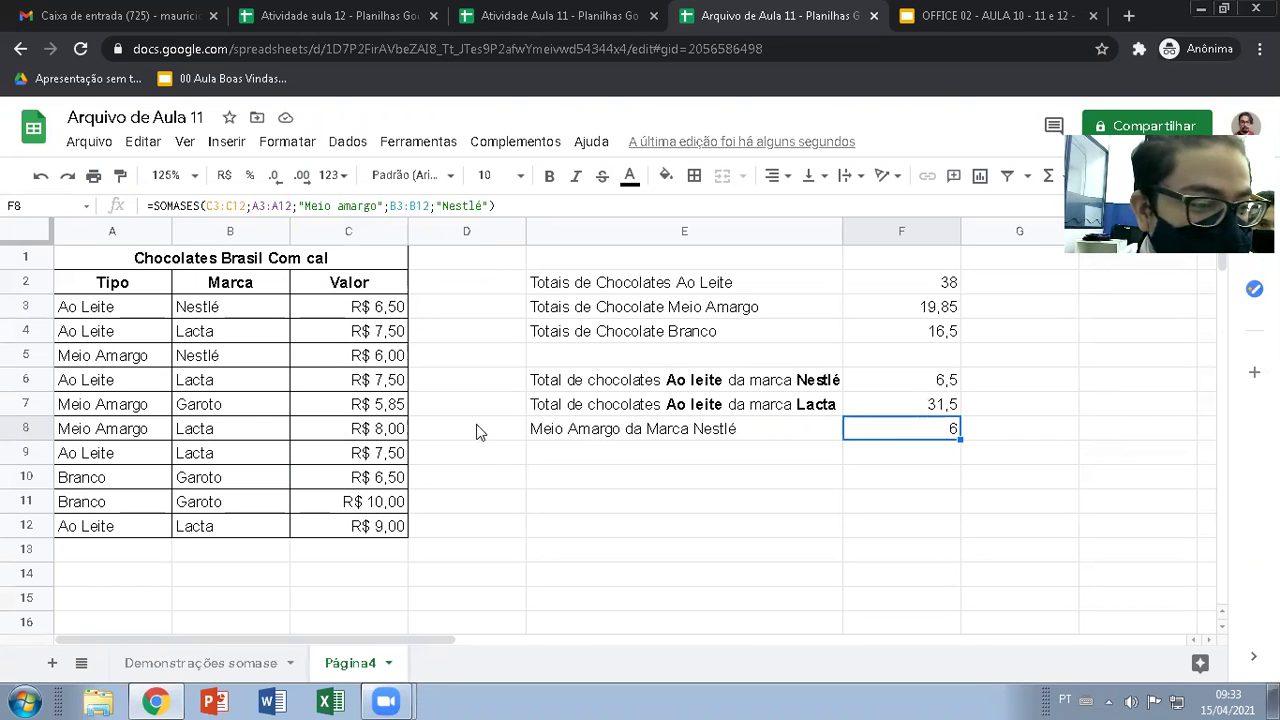
{"action": "left_click", "coordinate": [130, 358]}
{"action": "left_click", "coordinate": [133, 408]}
{"action": "left_click", "coordinate": [134, 428]}
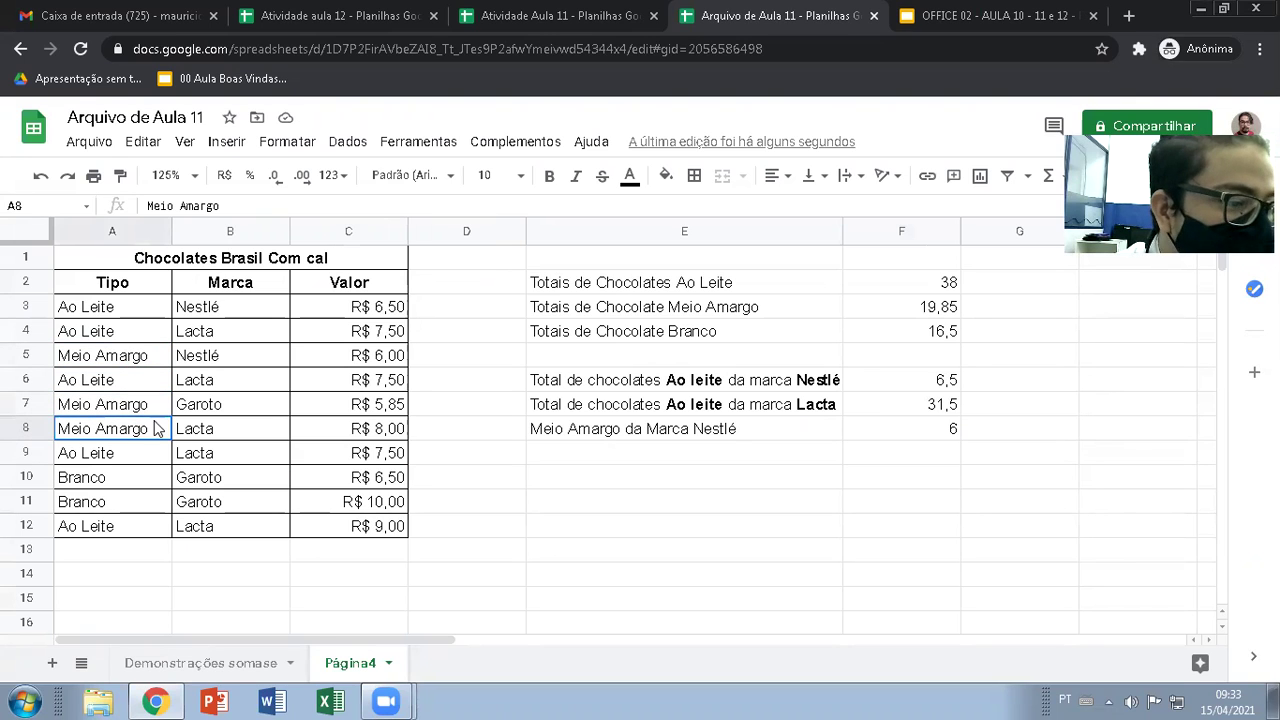
{"action": "left_click", "coordinate": [216, 410]}
{"action": "left_click", "coordinate": [213, 360]}
{"action": "left_click", "coordinate": [216, 428]}
{"action": "left_click", "coordinate": [218, 410]}
{"action": "left_click", "coordinate": [220, 430]}
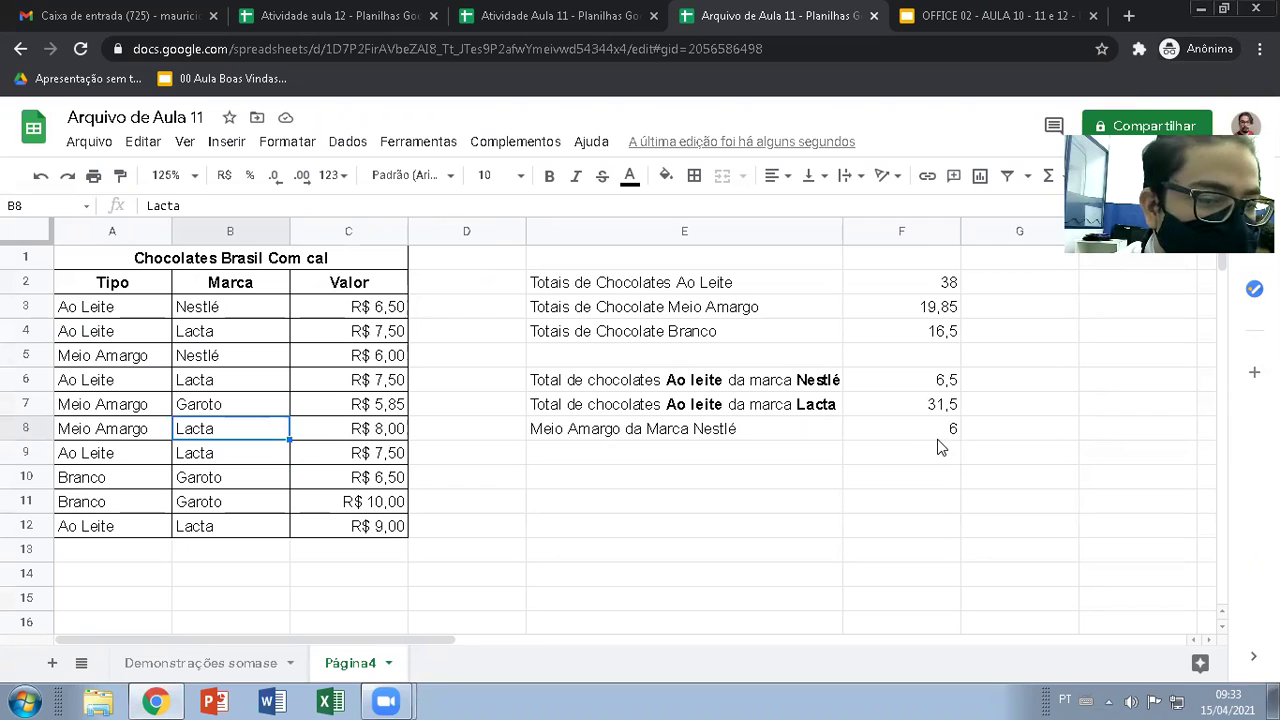
{"action": "left_click", "coordinate": [937, 438]}
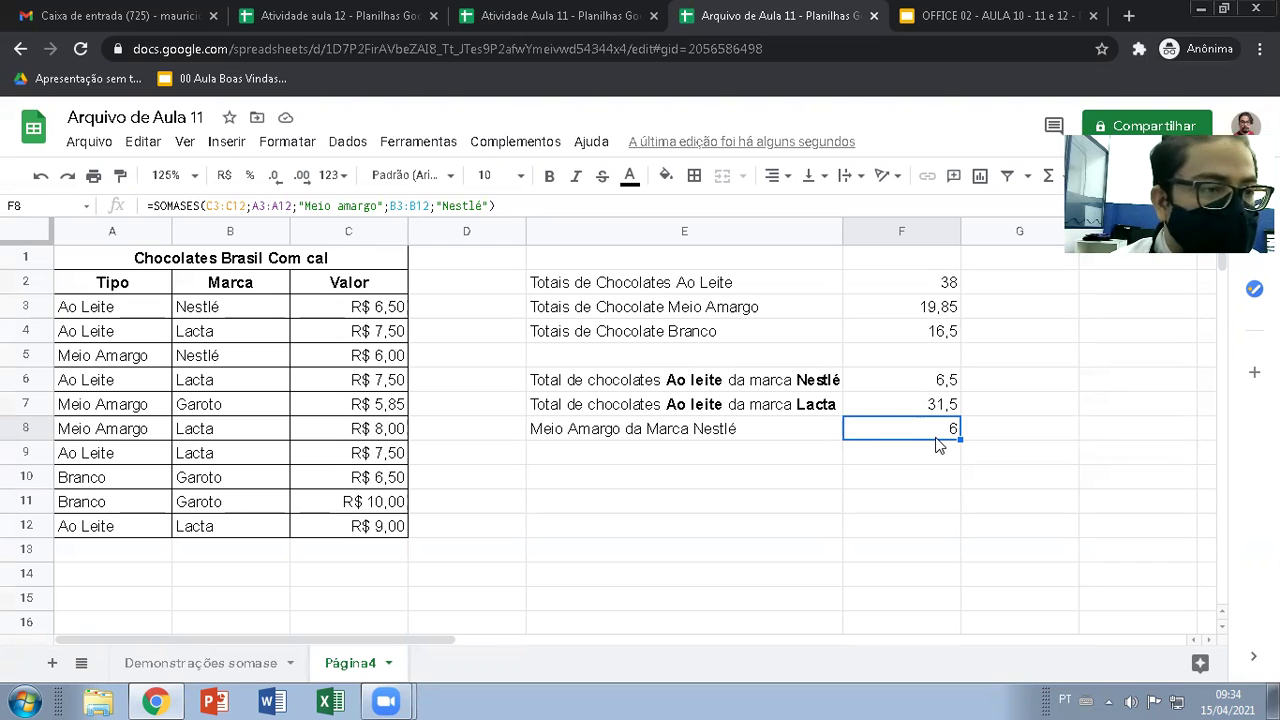
Switch to the "Atividade aula 12" spreadsheet, show it in full screen and set the zoom to 75%.
{"action": "left_click", "coordinate": [360, 25]}
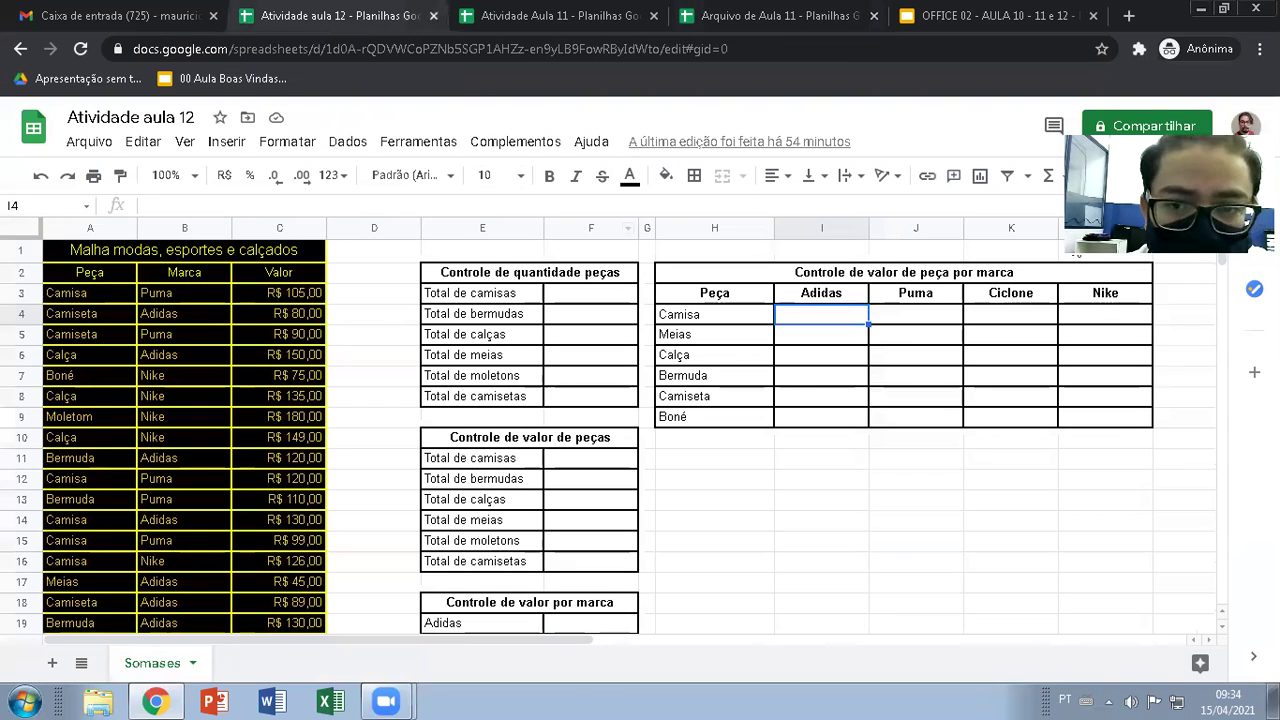
{"action": "left_click", "coordinate": [178, 176]}
{"action": "left_click", "coordinate": [172, 333]}
{"action": "left_click", "coordinate": [906, 555]}
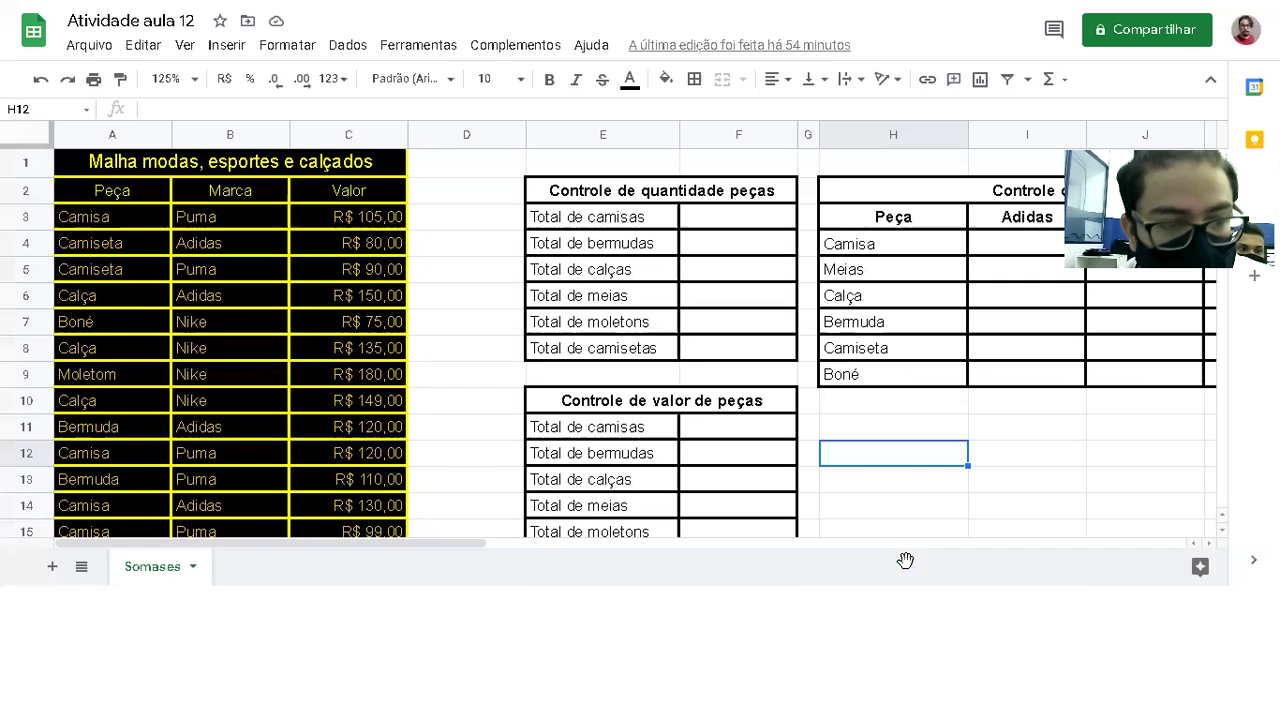
{"action": "left_click", "coordinate": [910, 535]}
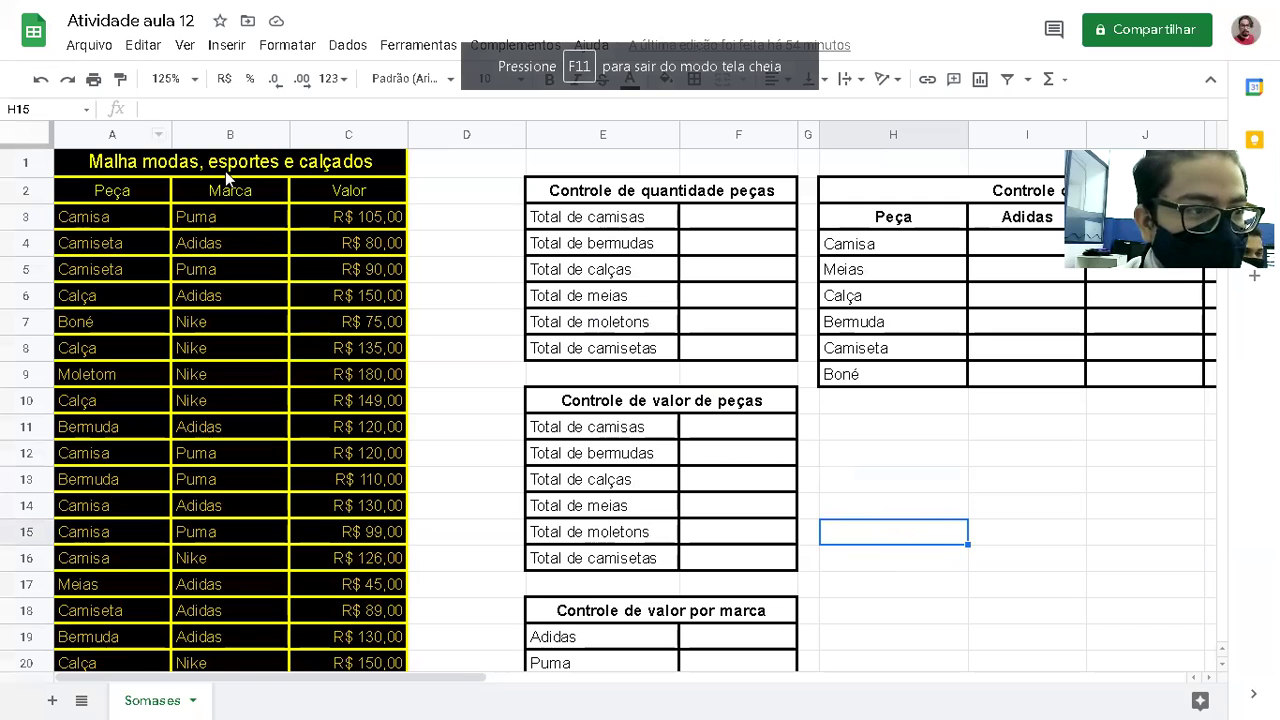
{"action": "left_click", "coordinate": [166, 79]}
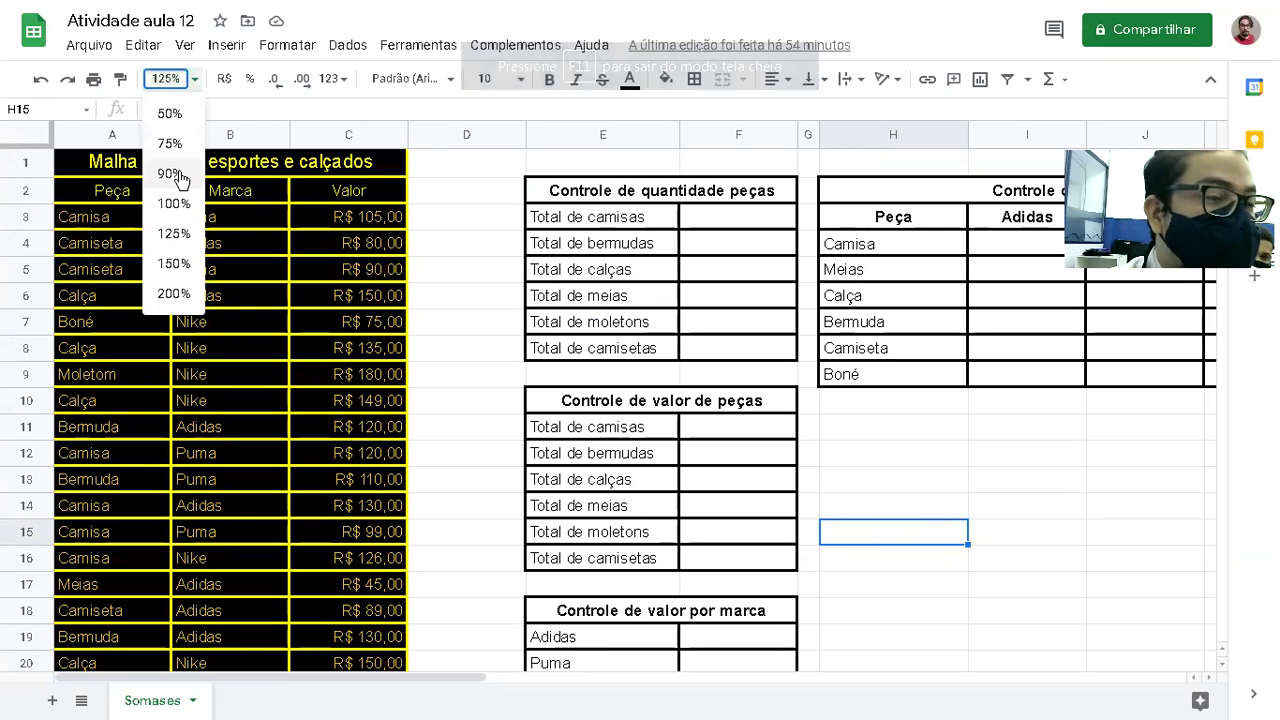
{"action": "left_click", "coordinate": [166, 208]}
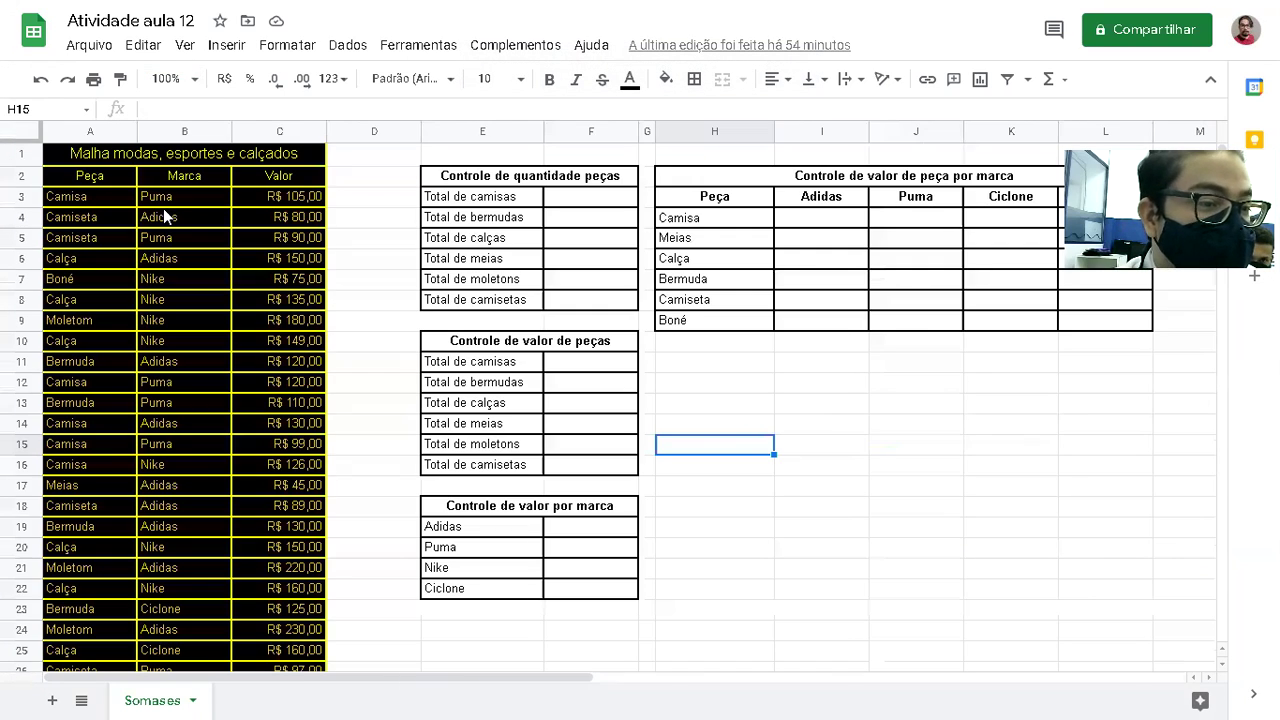
{"action": "left_click", "coordinate": [168, 79]}
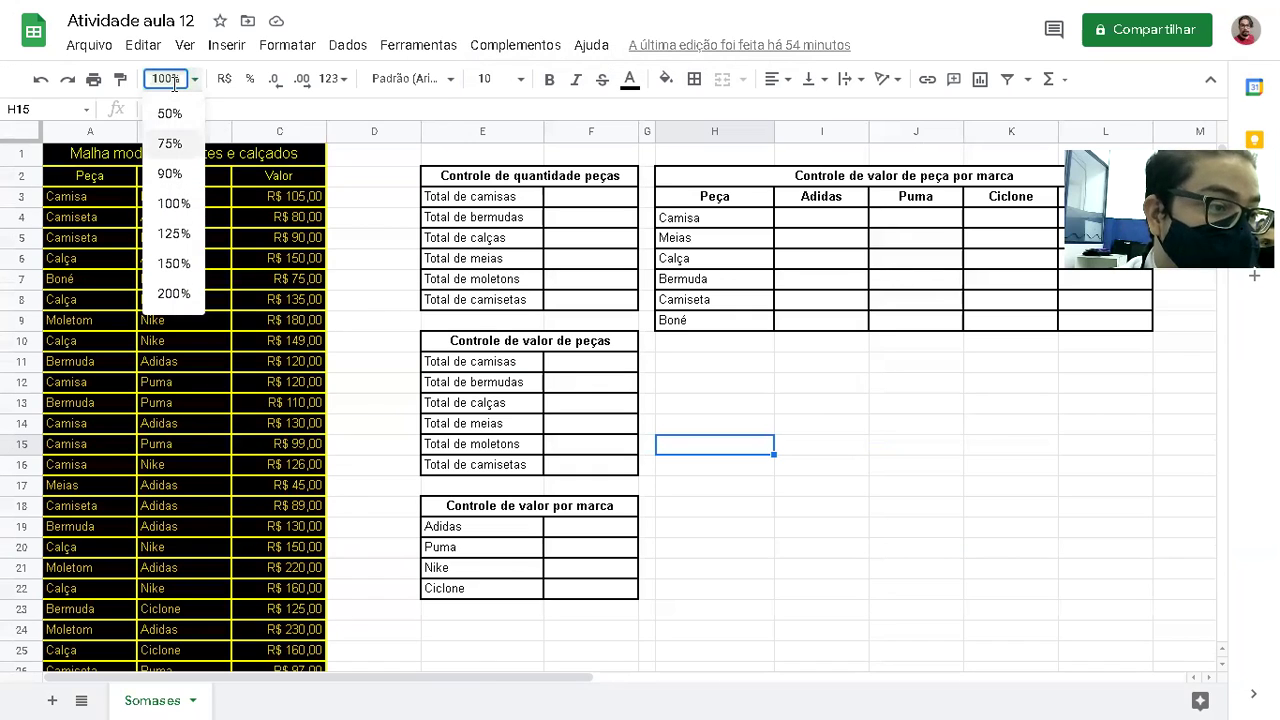
{"action": "left_click", "coordinate": [170, 143]}
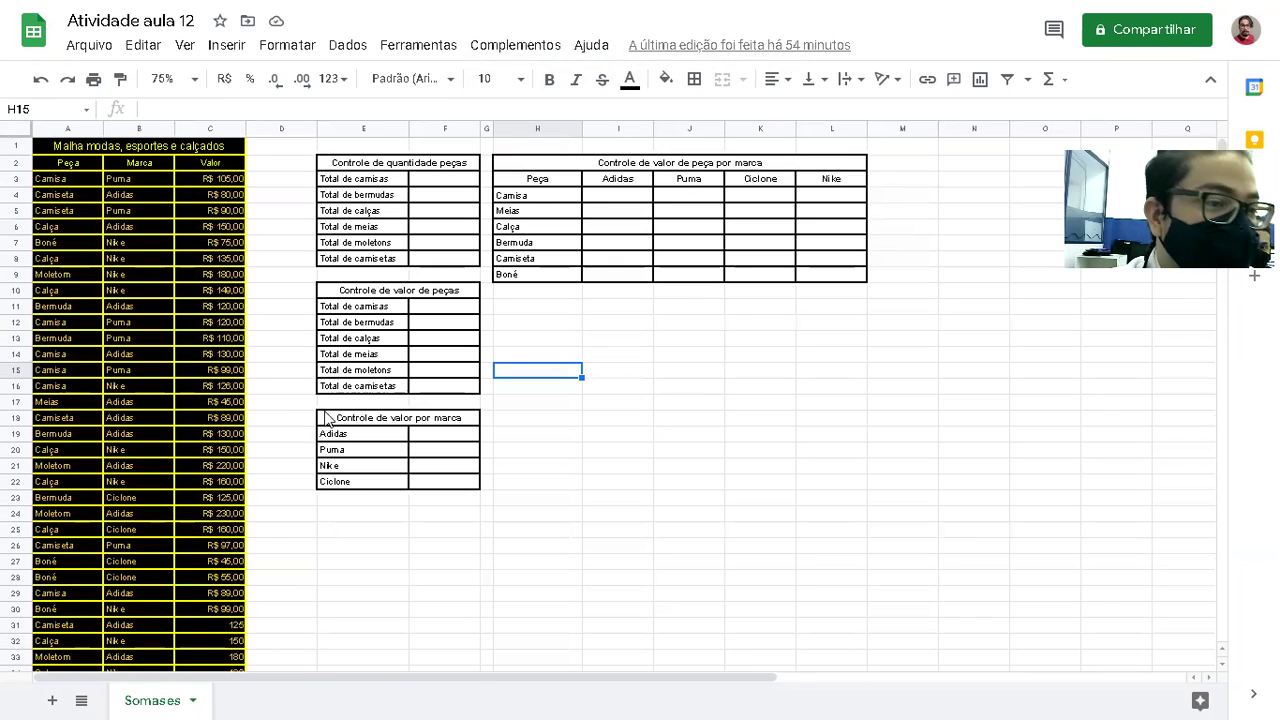
{"action": "left_click", "coordinate": [612, 454]}
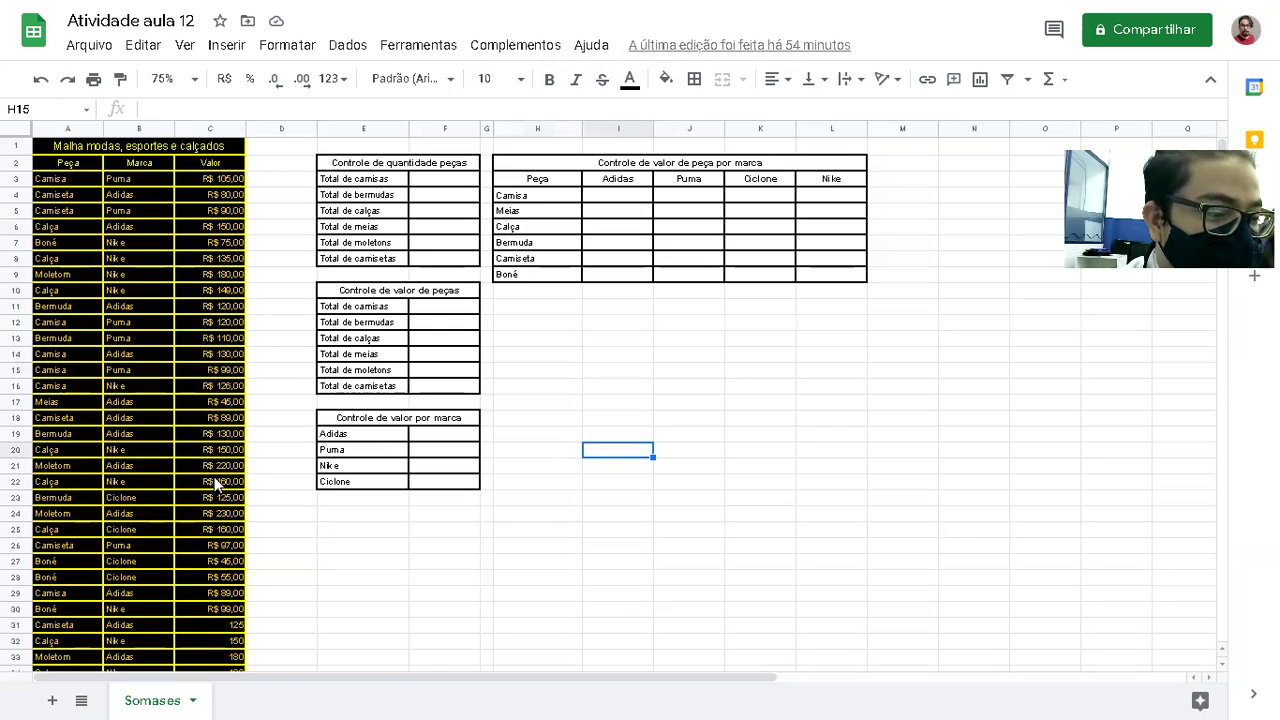
Format the values in C31:C35 as currency in R$.
{"action": "scroll", "coordinate": [215, 483], "scroll_direction": "down", "scroll_amount": 3}
{"action": "left_click_drag", "start_coordinate": [217, 466], "coordinate": [218, 532]}
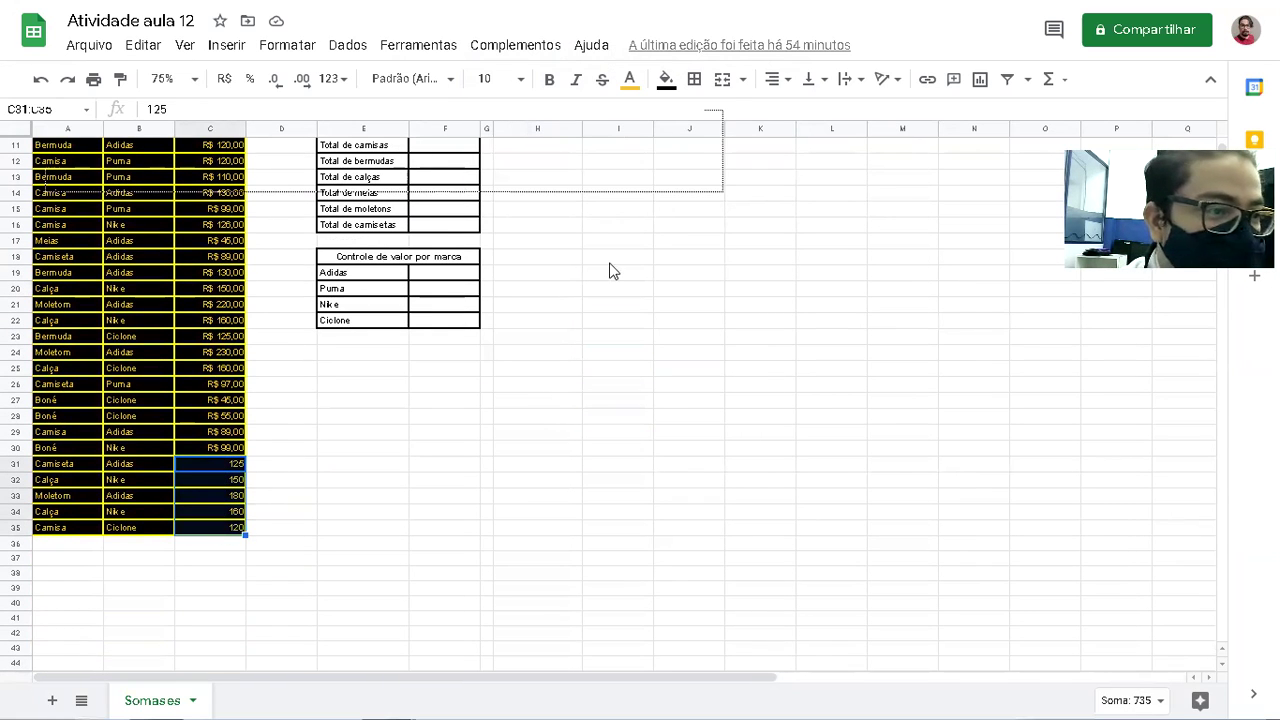
{"action": "left_click", "coordinate": [225, 79]}
{"action": "left_click", "coordinate": [444, 463]}
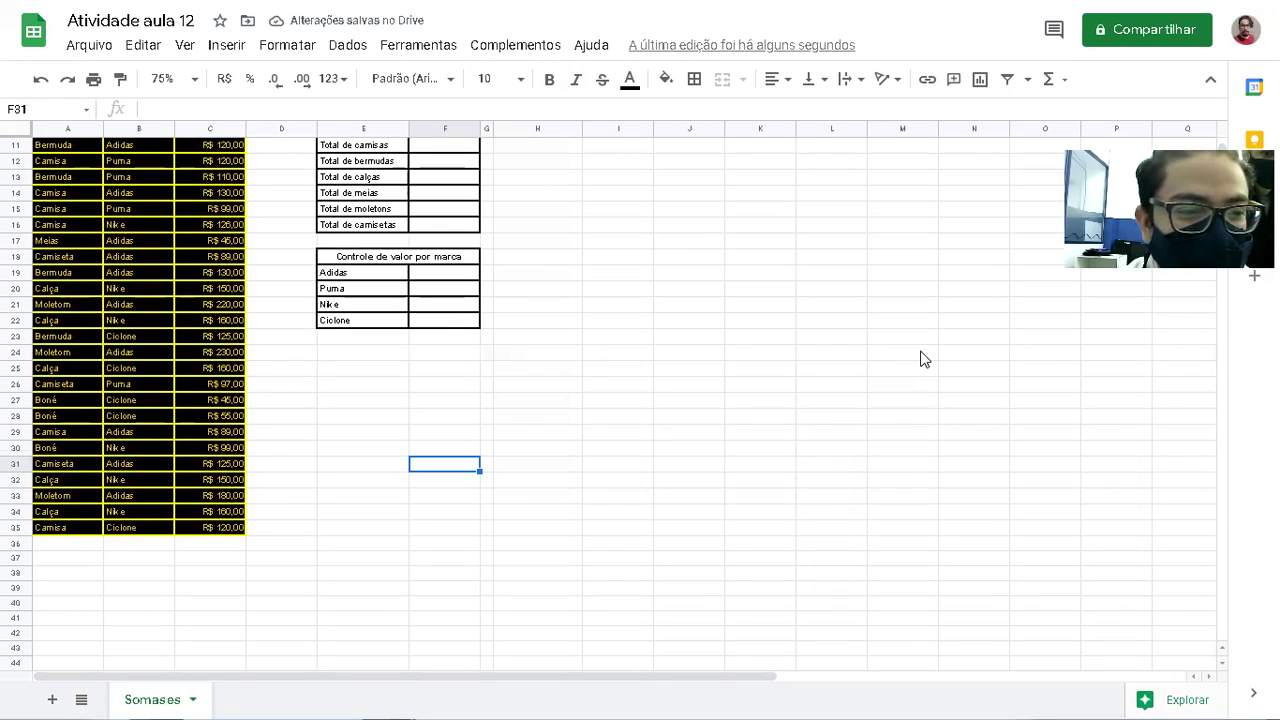
Set the sheet zoom to 100%.
{"action": "left_click", "coordinate": [537, 320]}
{"action": "scroll", "coordinate": [537, 320], "scroll_direction": "up", "scroll_amount": 5}
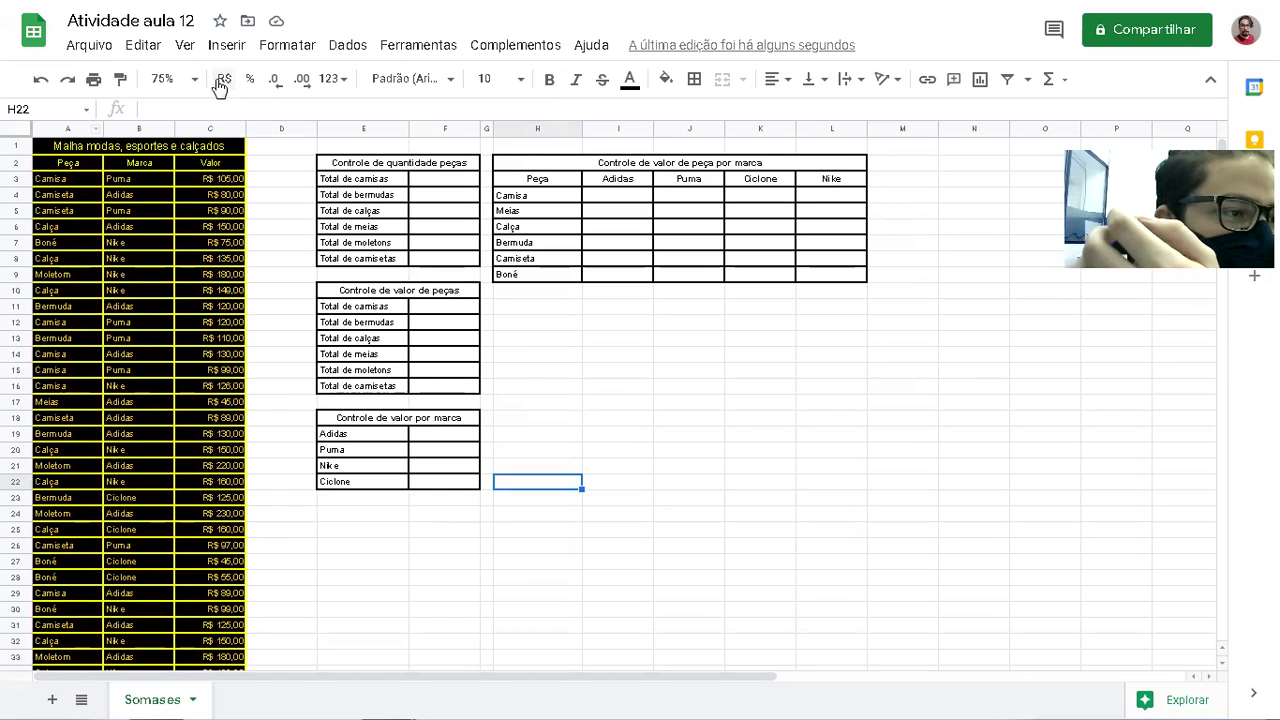
{"action": "left_click", "coordinate": [165, 78]}
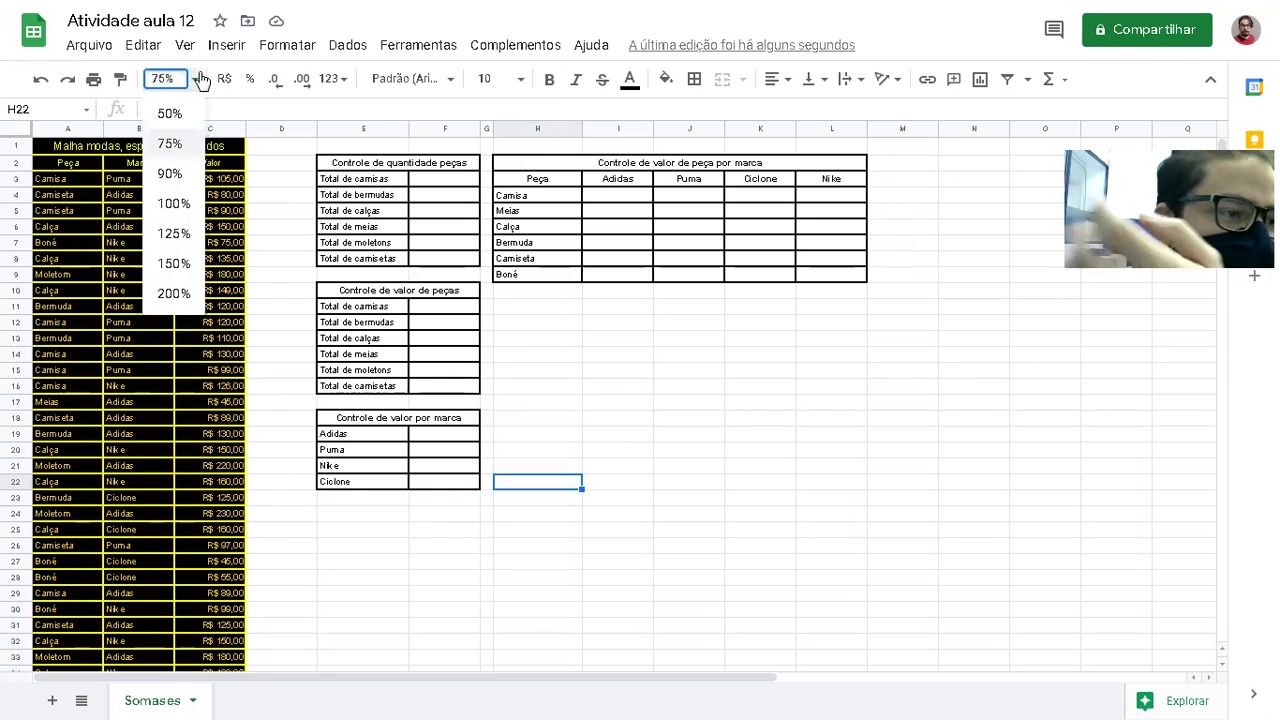
{"action": "left_click", "coordinate": [173, 203]}
Review the Malha modas, esportes e calçados table in A1:C35 and its Peça, Marca and Valor columns.
{"action": "left_click", "coordinate": [116, 163]}
{"action": "left_click_drag", "start_coordinate": [116, 163], "coordinate": [223, 503]}
{"action": "scroll", "coordinate": [277, 251], "scroll_direction": "down", "scroll_amount": 5}
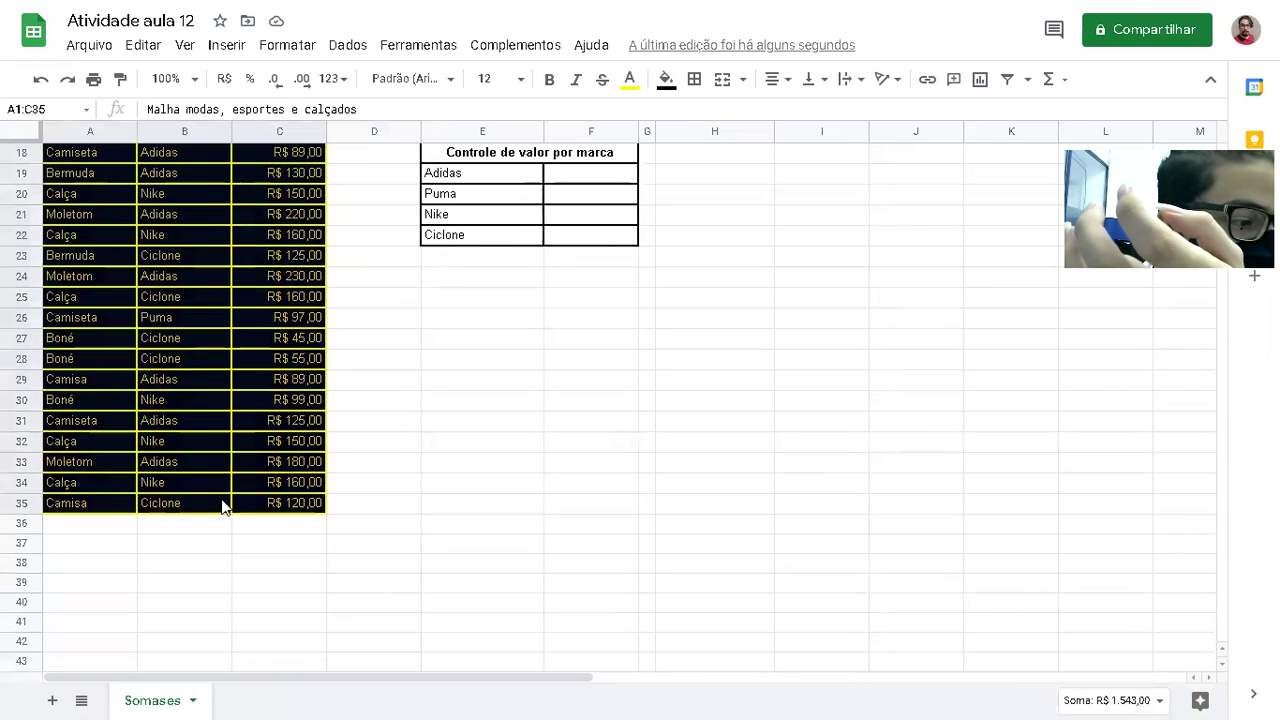
{"action": "scroll", "coordinate": [231, 414], "scroll_direction": "up", "scroll_amount": 5}
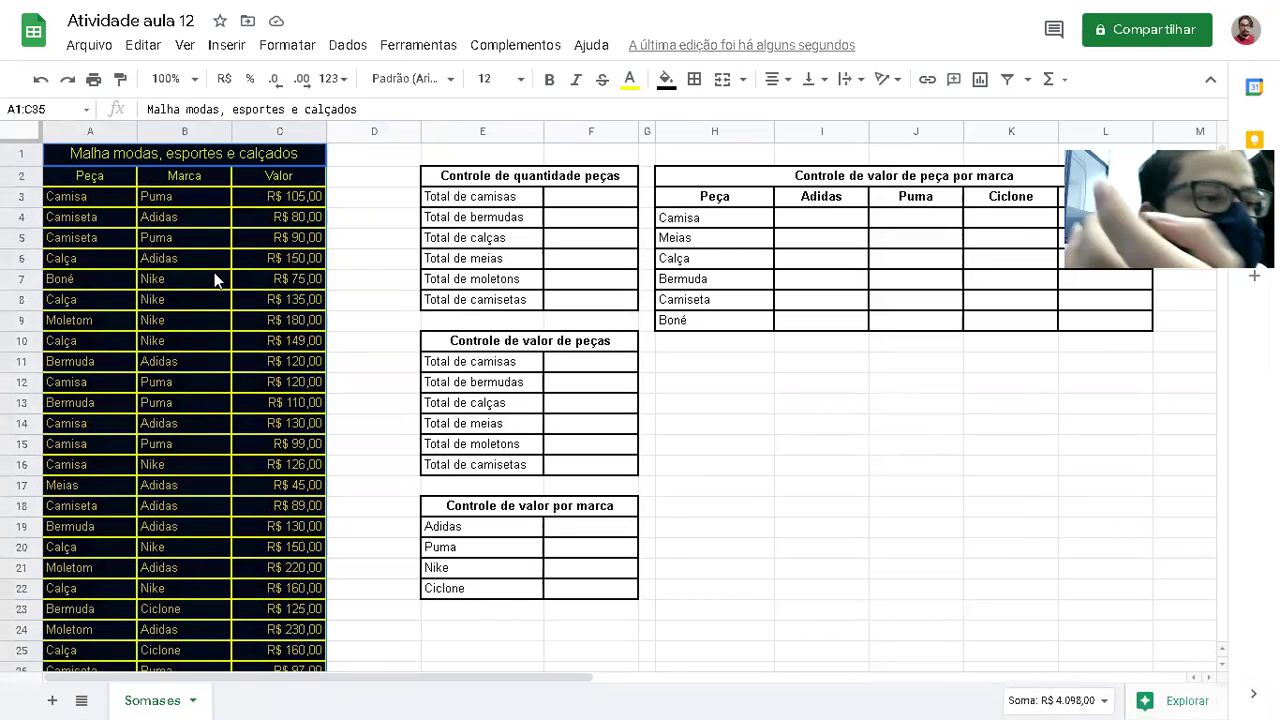
{"action": "left_click", "coordinate": [364, 220]}
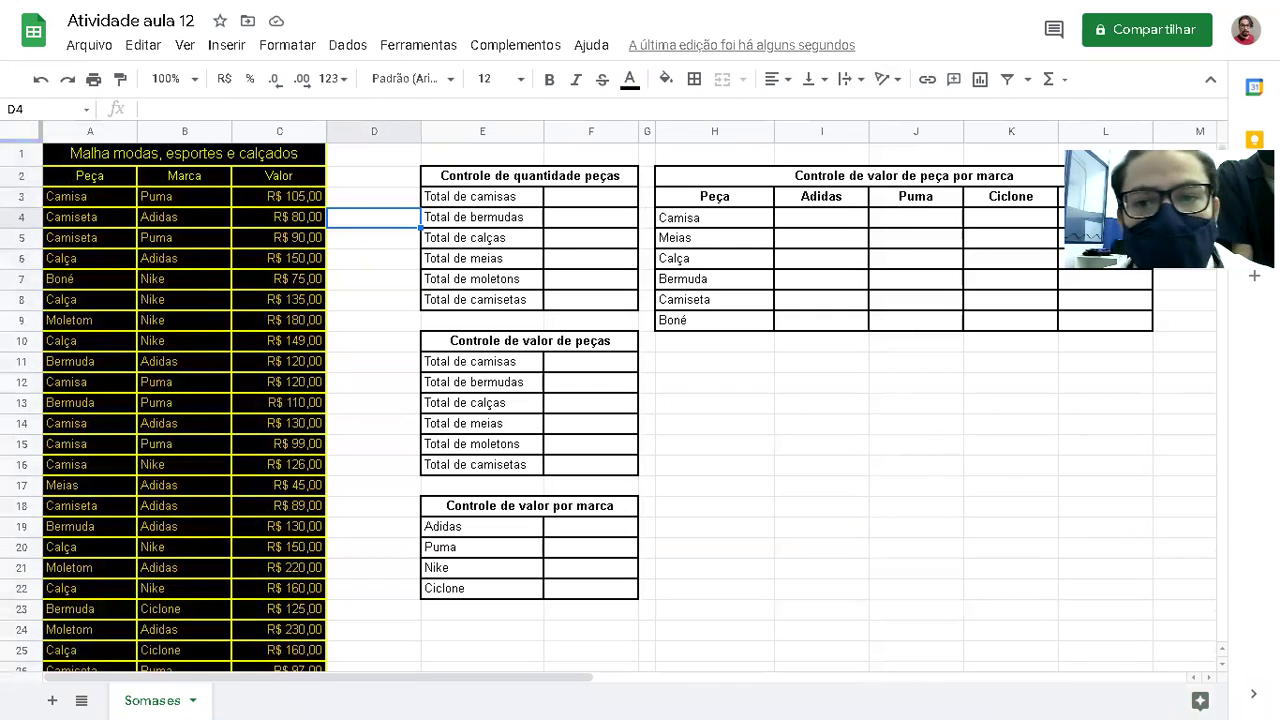
{"action": "left_click", "coordinate": [163, 176]}
{"action": "left_click", "coordinate": [268, 174]}
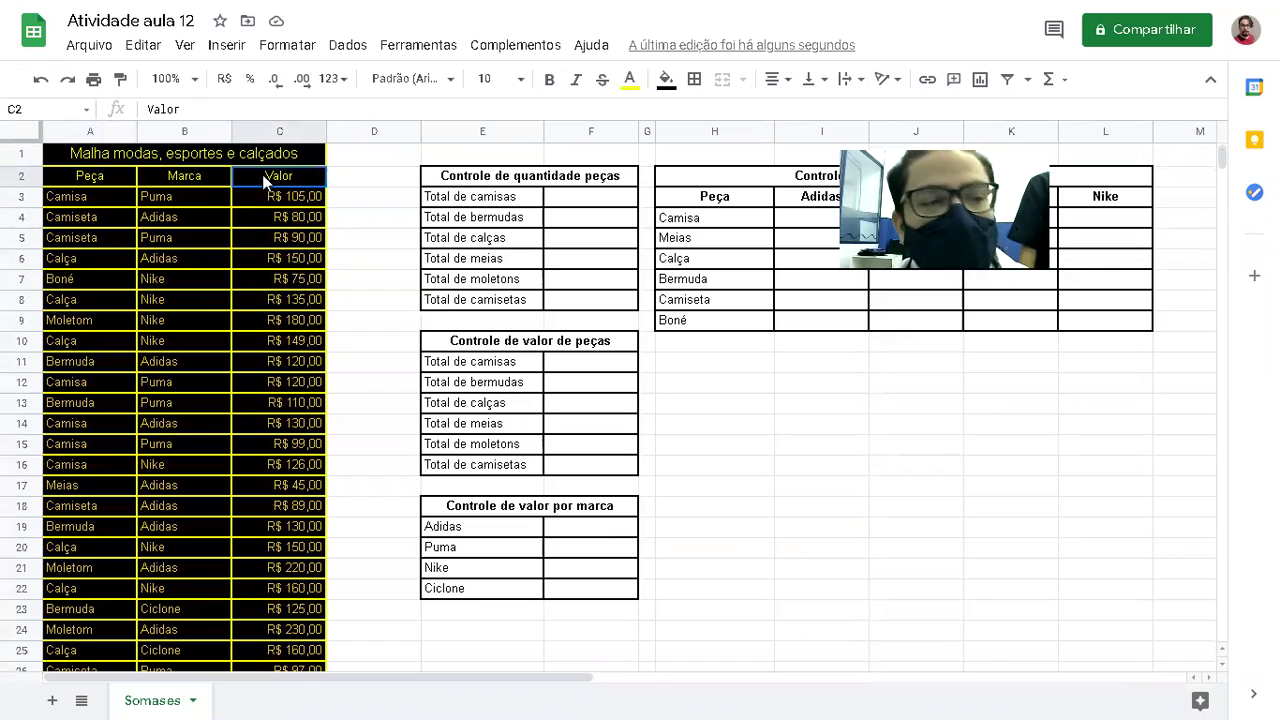
{"action": "left_click_drag", "start_coordinate": [107, 178], "coordinate": [274, 180]}
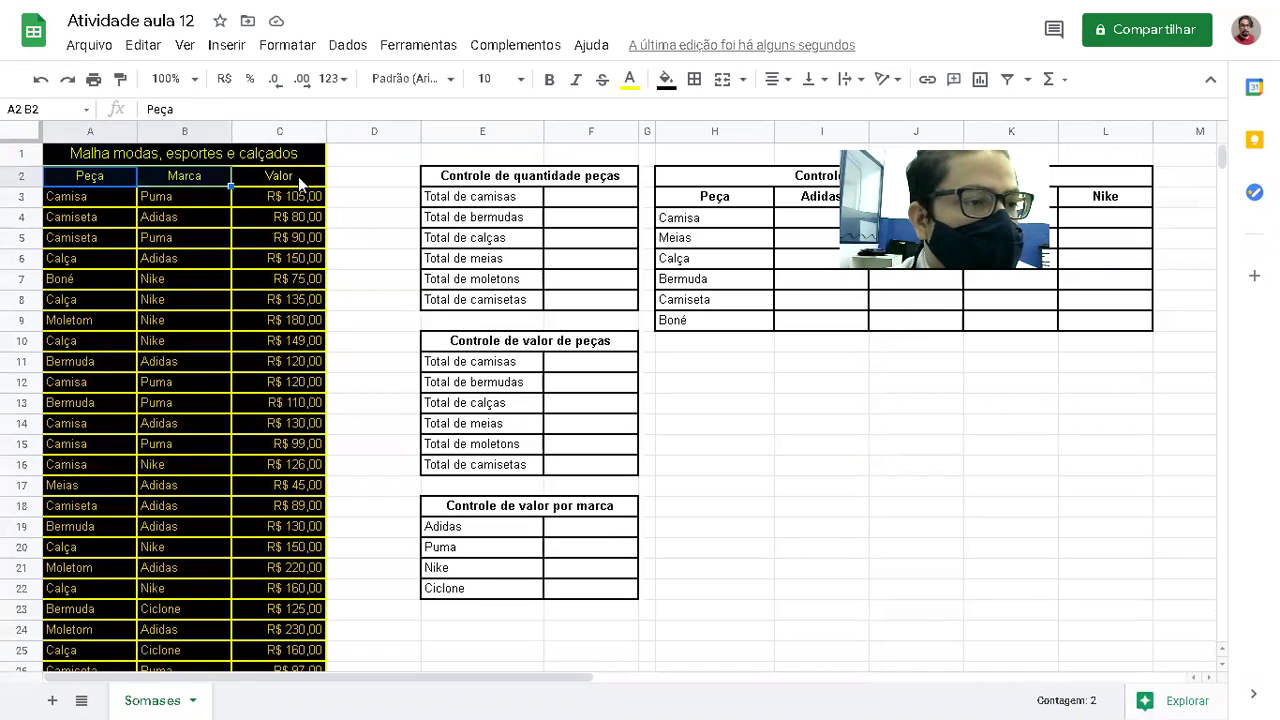
{"action": "left_click", "coordinate": [298, 176]}
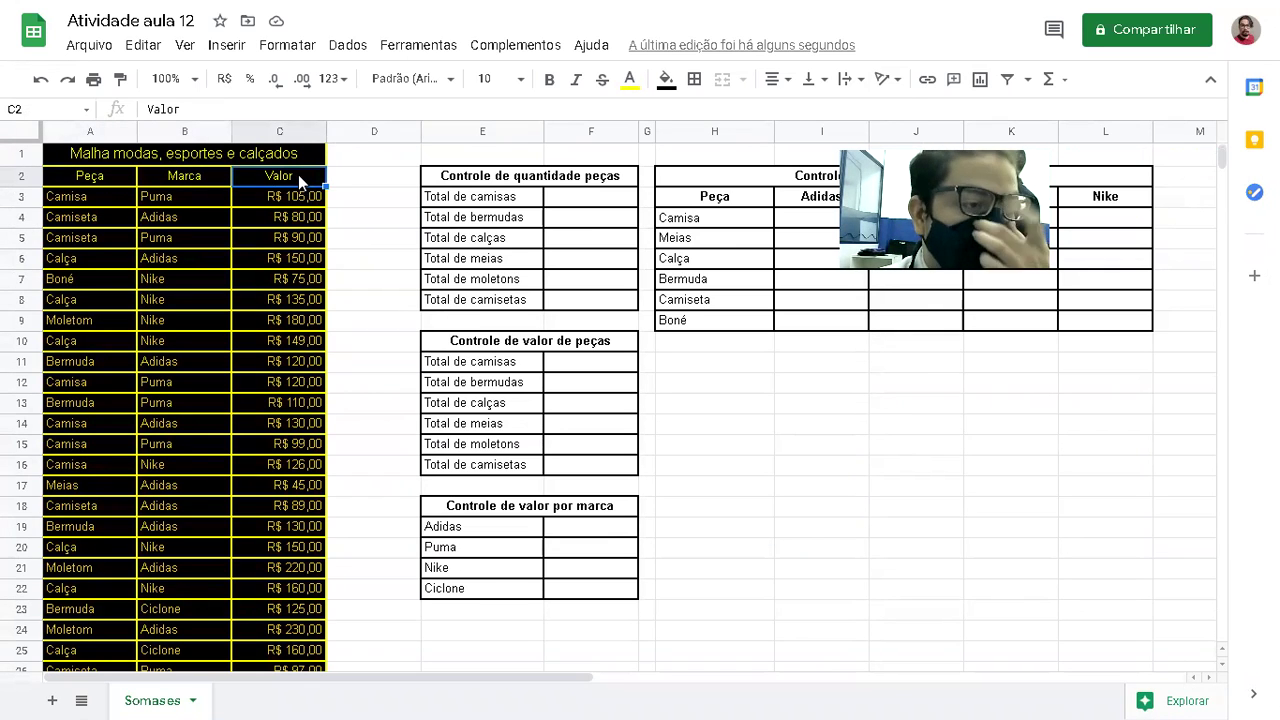
{"action": "left_click", "coordinate": [358, 199]}
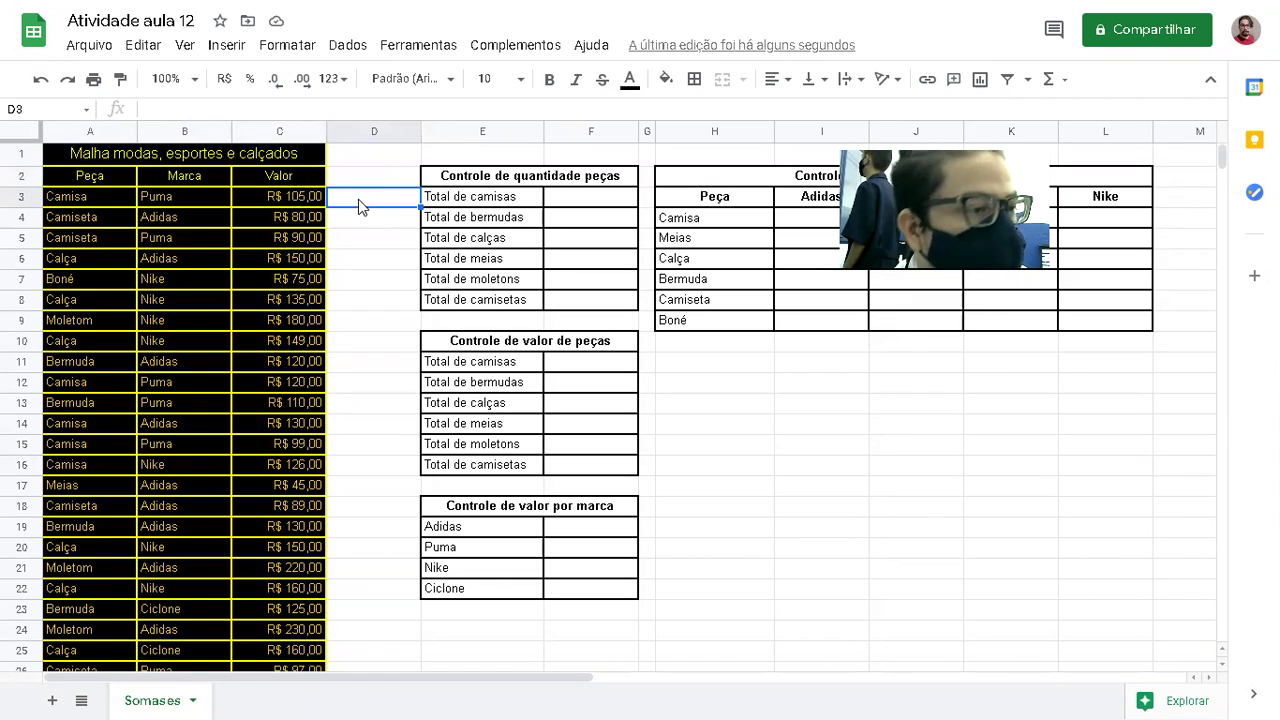
Examine how the Peça, Marca and Valor headings correspond to the first item's entries in row 3.
{"action": "left_click", "coordinate": [101, 178]}
{"action": "left_click", "coordinate": [184, 184]}
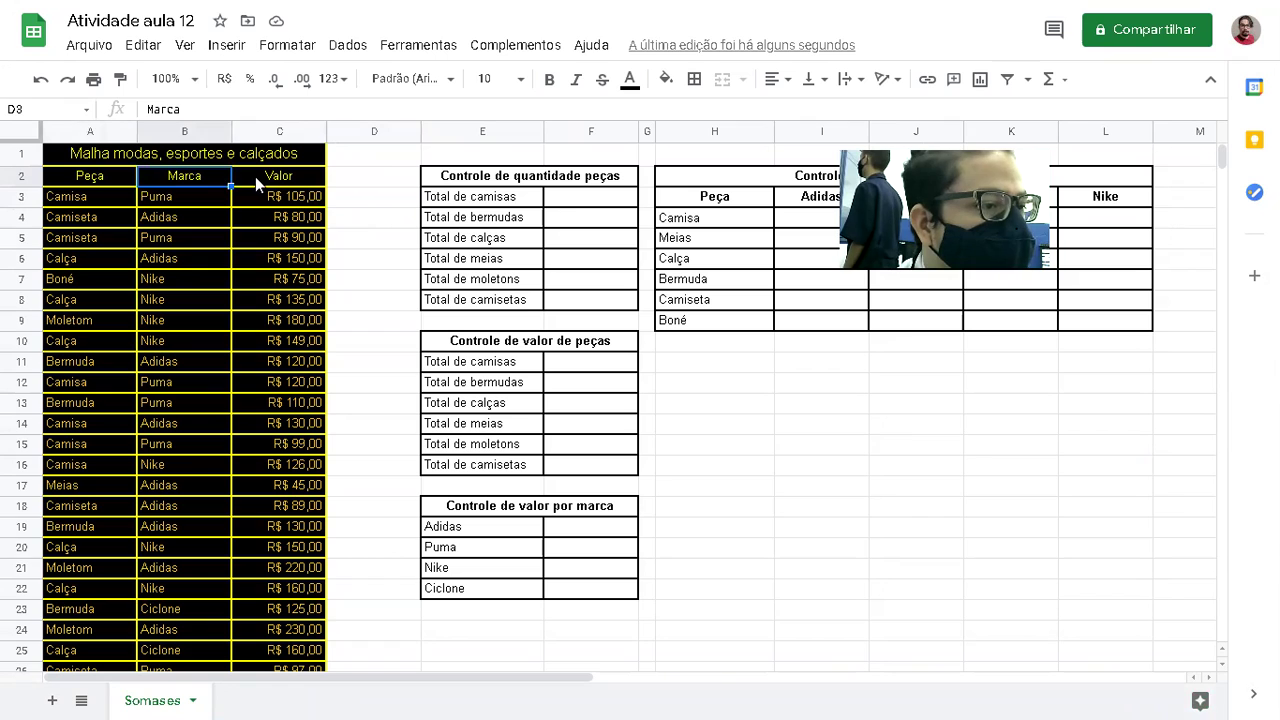
{"action": "left_click", "coordinate": [255, 176]}
{"action": "left_click", "coordinate": [87, 198]}
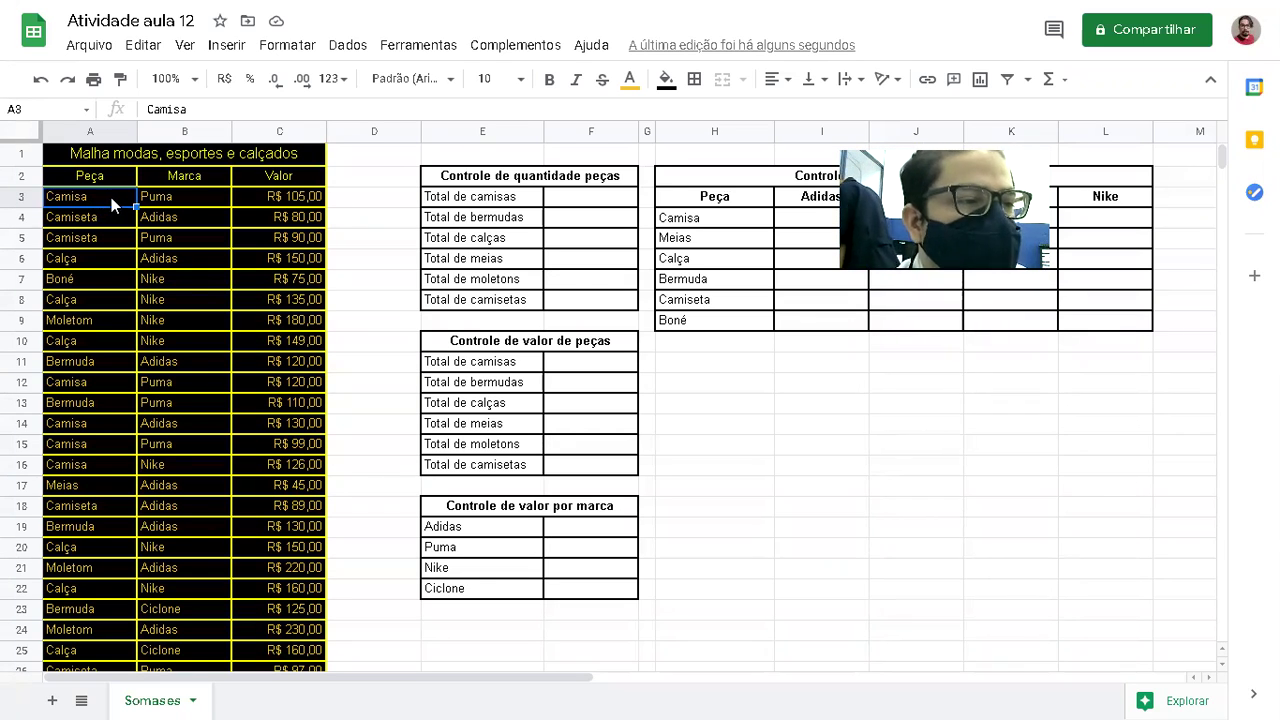
{"action": "left_click", "coordinate": [195, 203]}
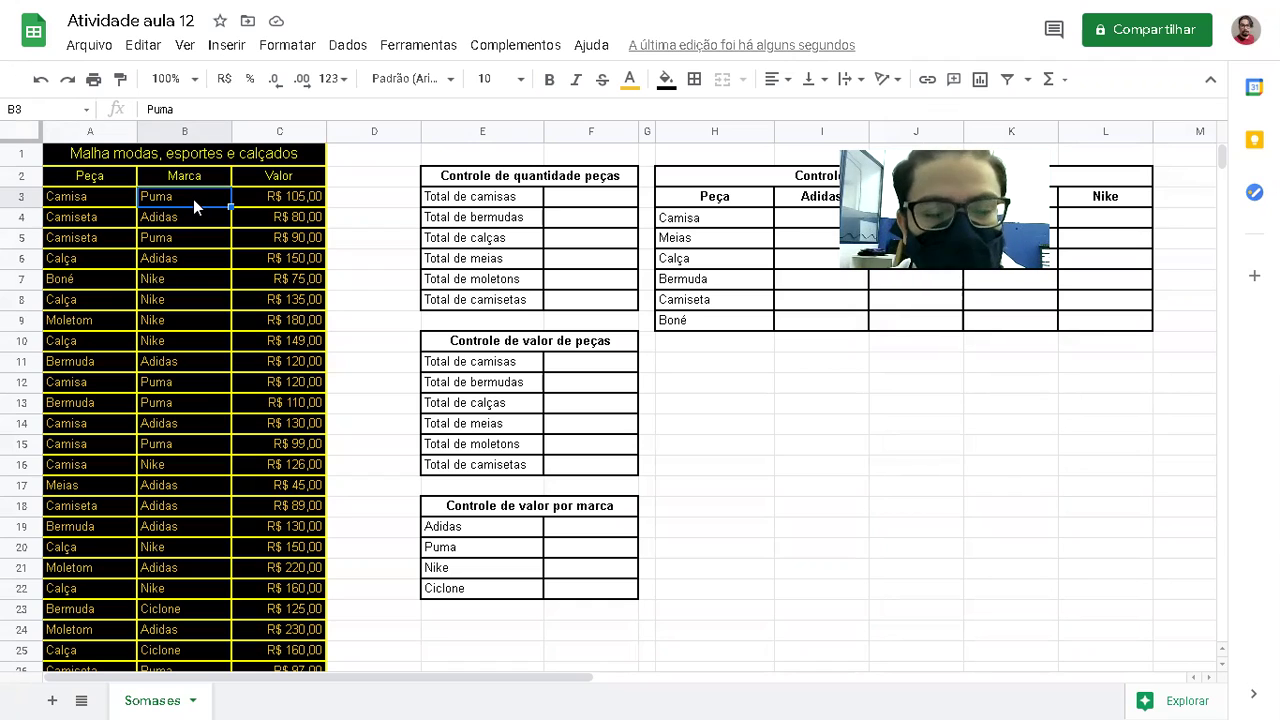
{"action": "left_click", "coordinate": [270, 195]}
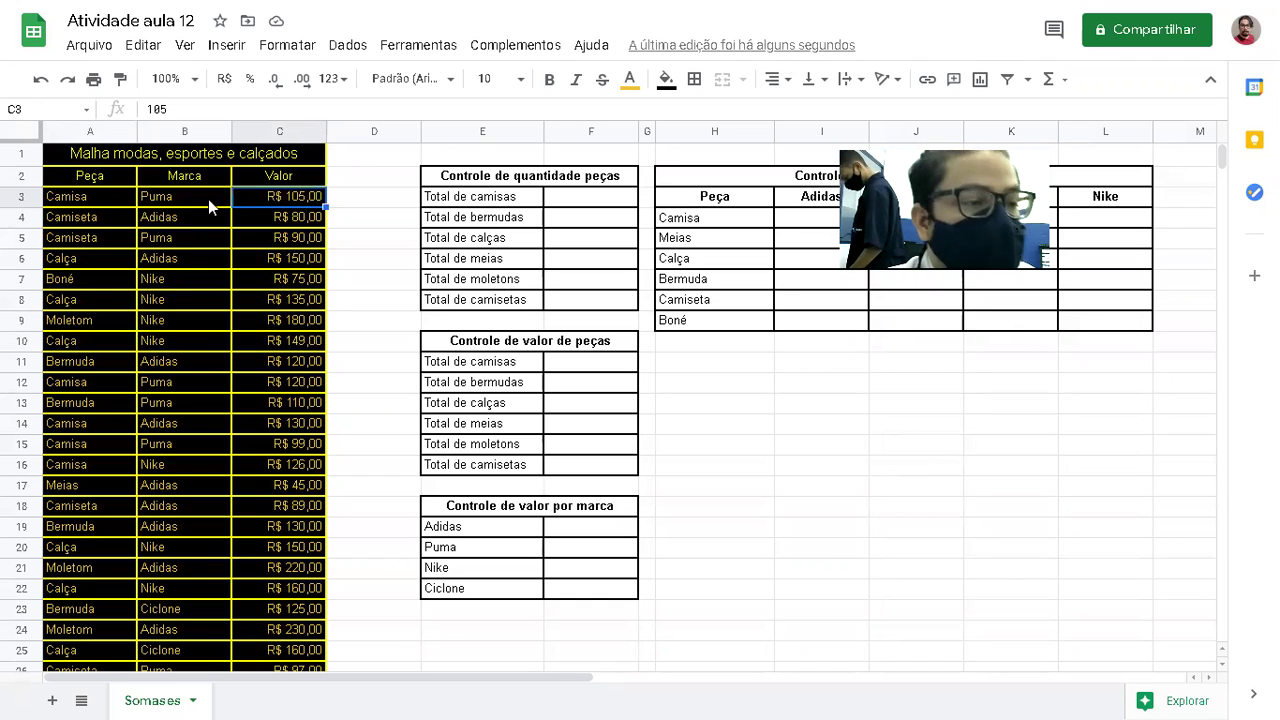
{"action": "left_click", "coordinate": [86, 199]}
{"action": "left_click", "coordinate": [165, 199]}
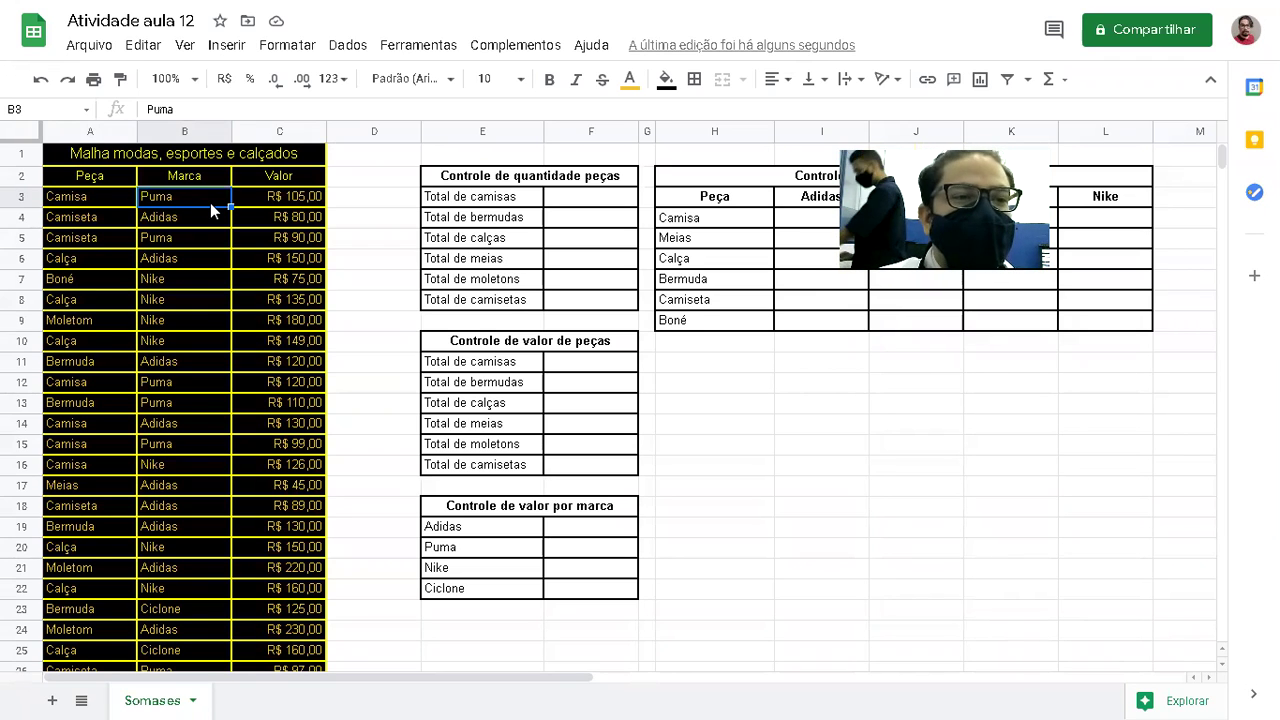
Narrow the empty column D between the product table and the control tables.
{"action": "left_click_drag", "start_coordinate": [421, 131], "coordinate": [343, 131]}
{"action": "left_click", "coordinate": [681, 386]}
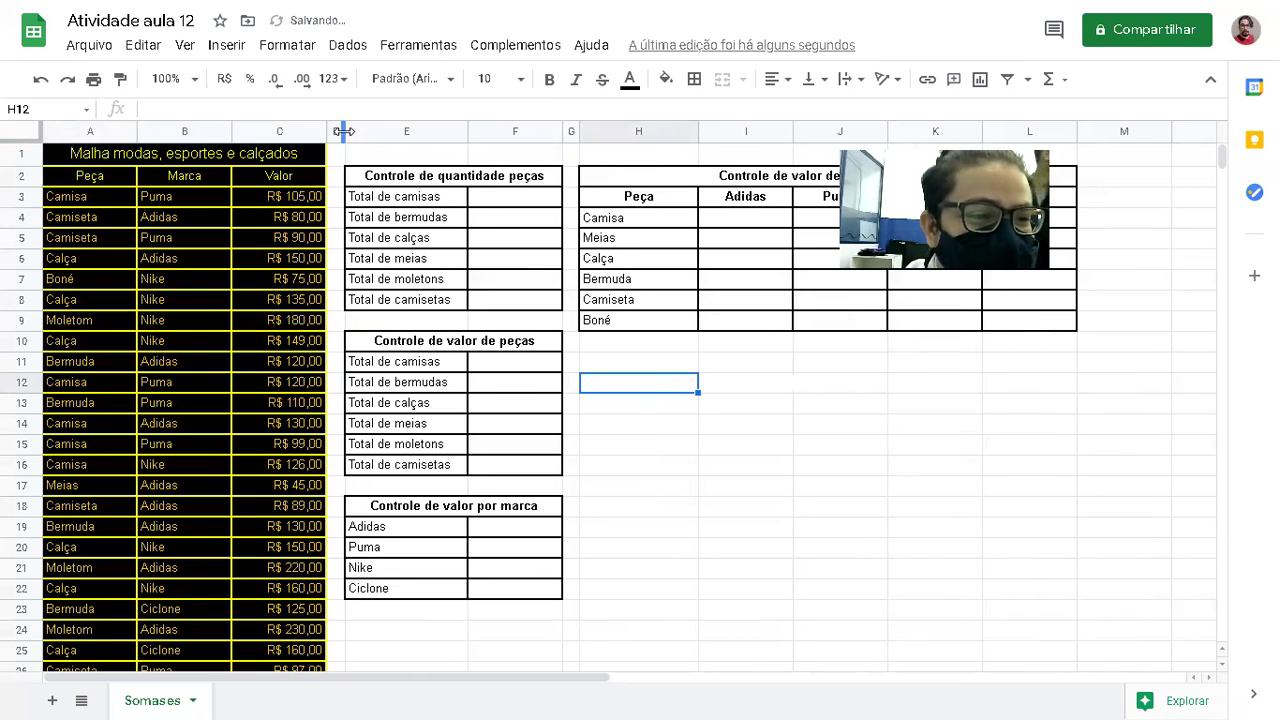
Make the product table's title in row 1 and its column headings in A2:C2 bold.
{"action": "left_click", "coordinate": [251, 156]}
{"action": "key", "text": "ctrl+b"}
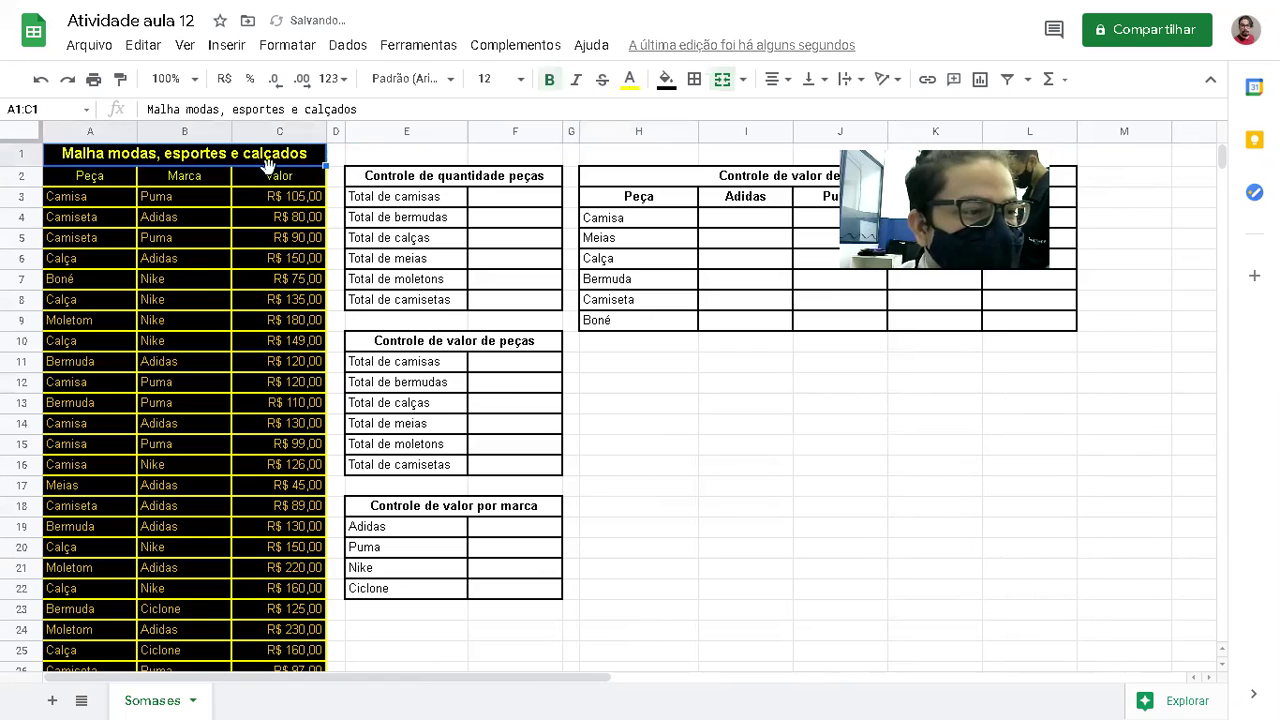
{"action": "key", "text": "Down"}
{"action": "left_click_drag", "start_coordinate": [247, 174], "coordinate": [255, 174]}
{"action": "key", "text": "ctrl+b"}
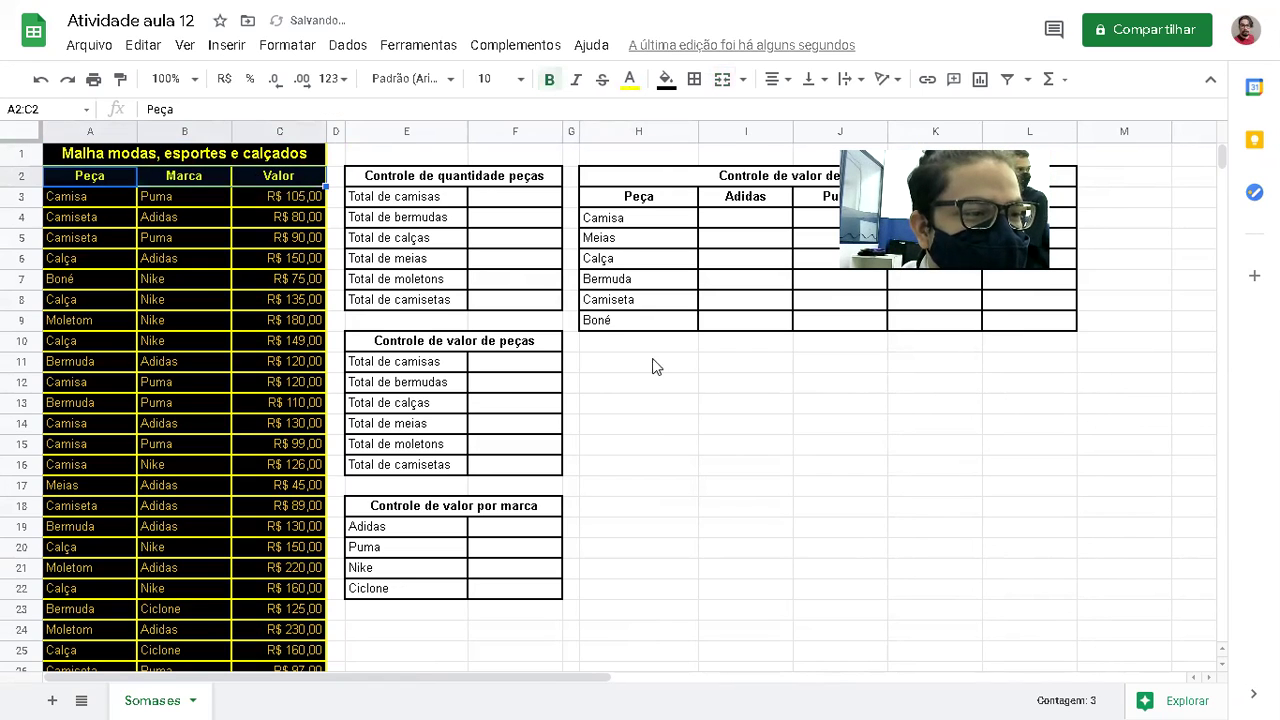
{"action": "left_click", "coordinate": [698, 405]}
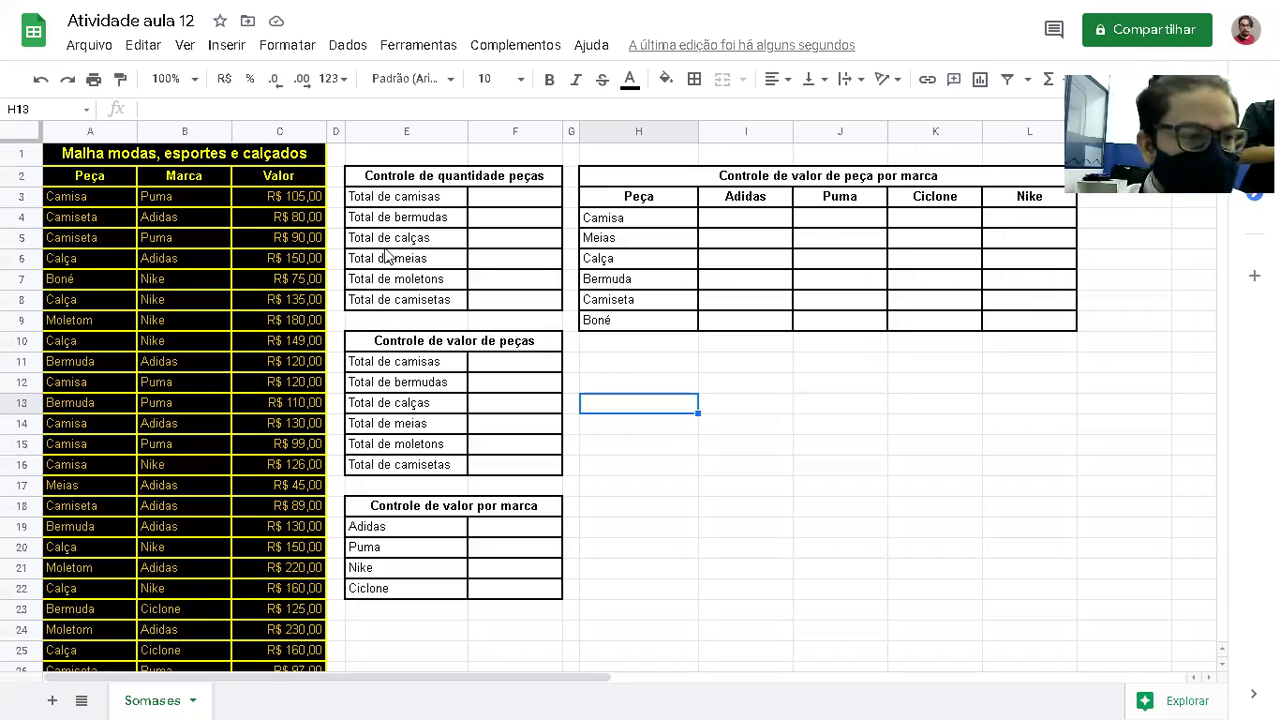
Examine the Controle de quantidade peças table and the cells F3:F8 reserved for each item's total.
{"action": "left_click", "coordinate": [425, 203]}
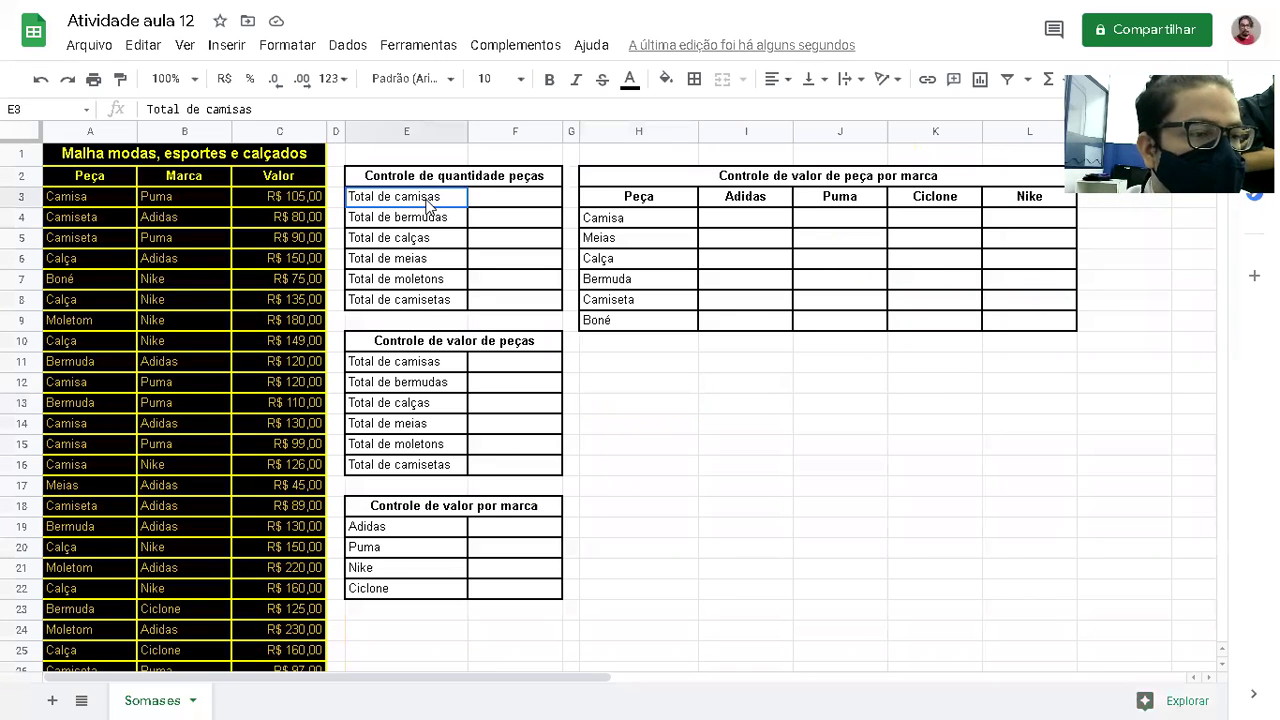
{"action": "left_click", "coordinate": [775, 224]}
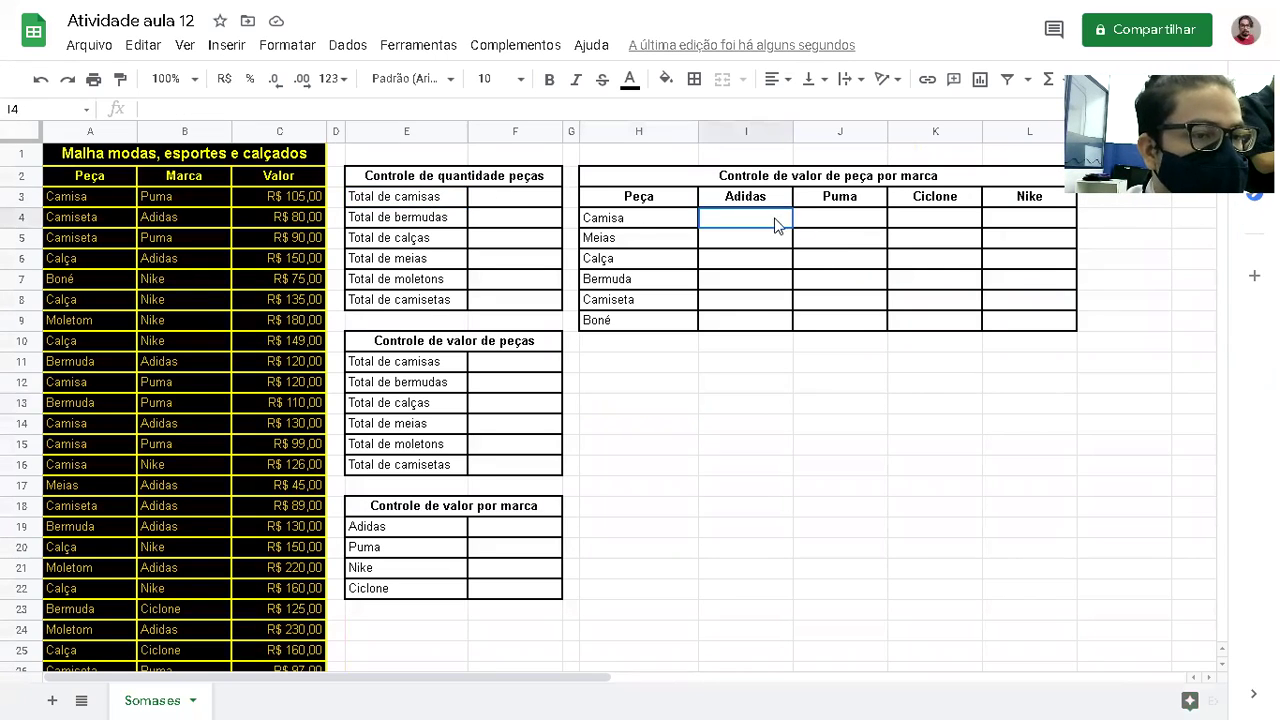
{"action": "left_click", "coordinate": [838, 222]}
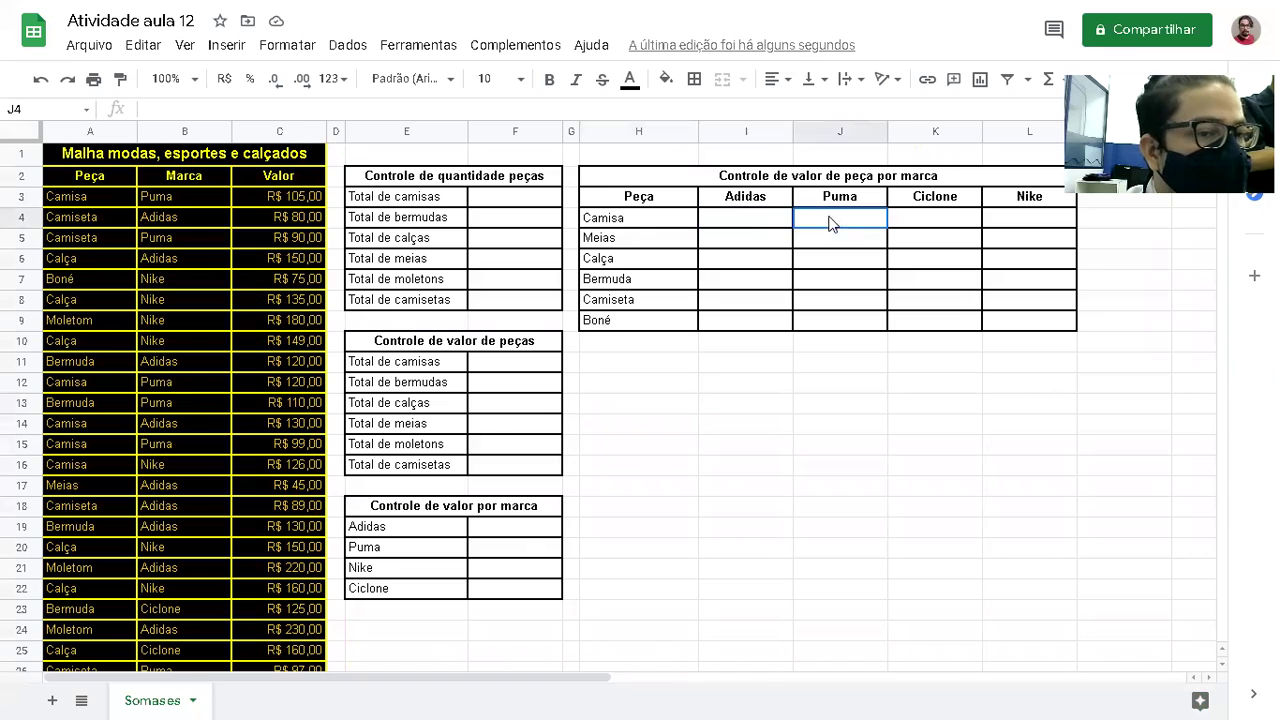
{"action": "left_click", "coordinate": [385, 200]}
{"action": "left_click", "coordinate": [495, 205]}
{"action": "left_click", "coordinate": [395, 185]}
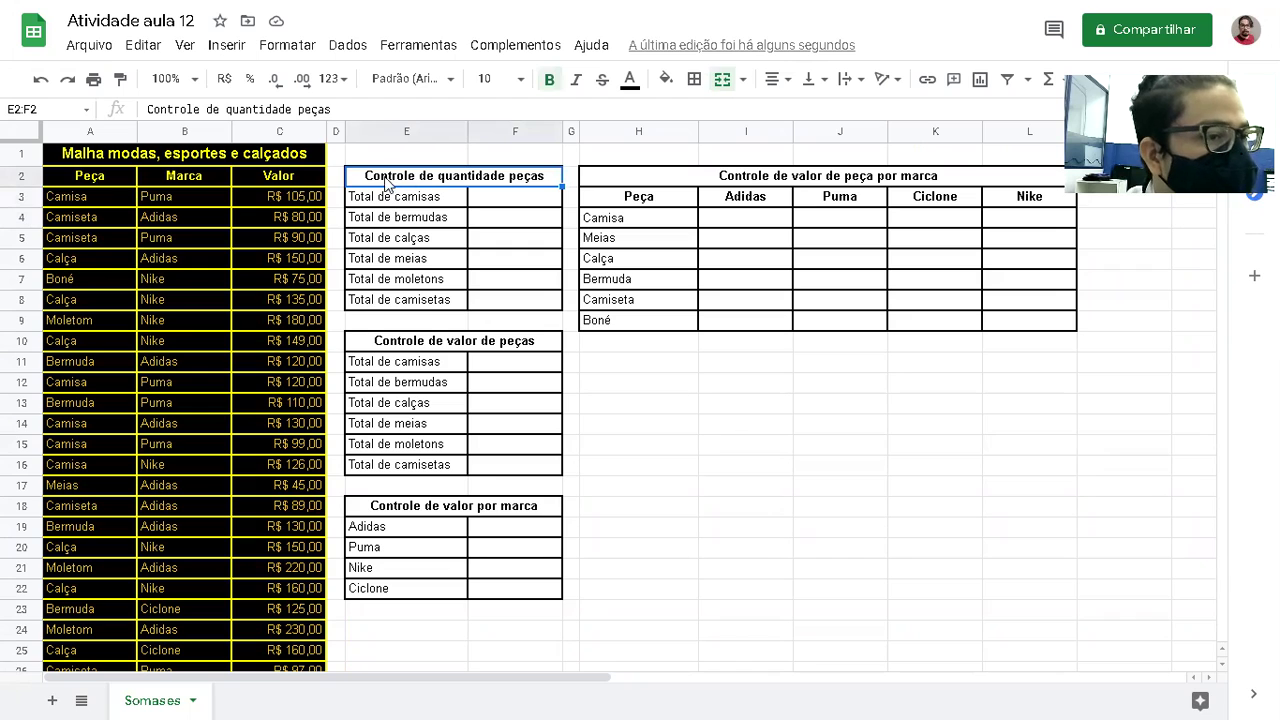
{"action": "left_click", "coordinate": [496, 207]}
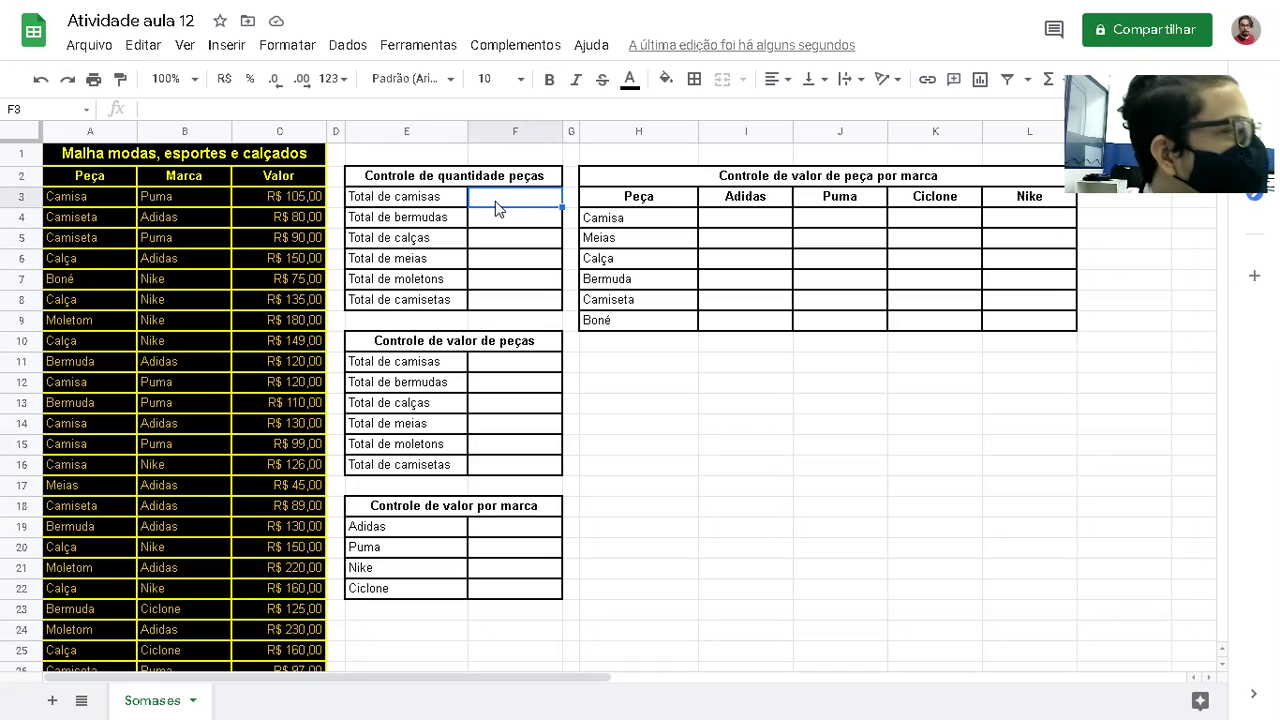
{"action": "left_click_drag", "start_coordinate": [503, 203], "coordinate": [503, 300]}
{"action": "left_click", "coordinate": [625, 363]}
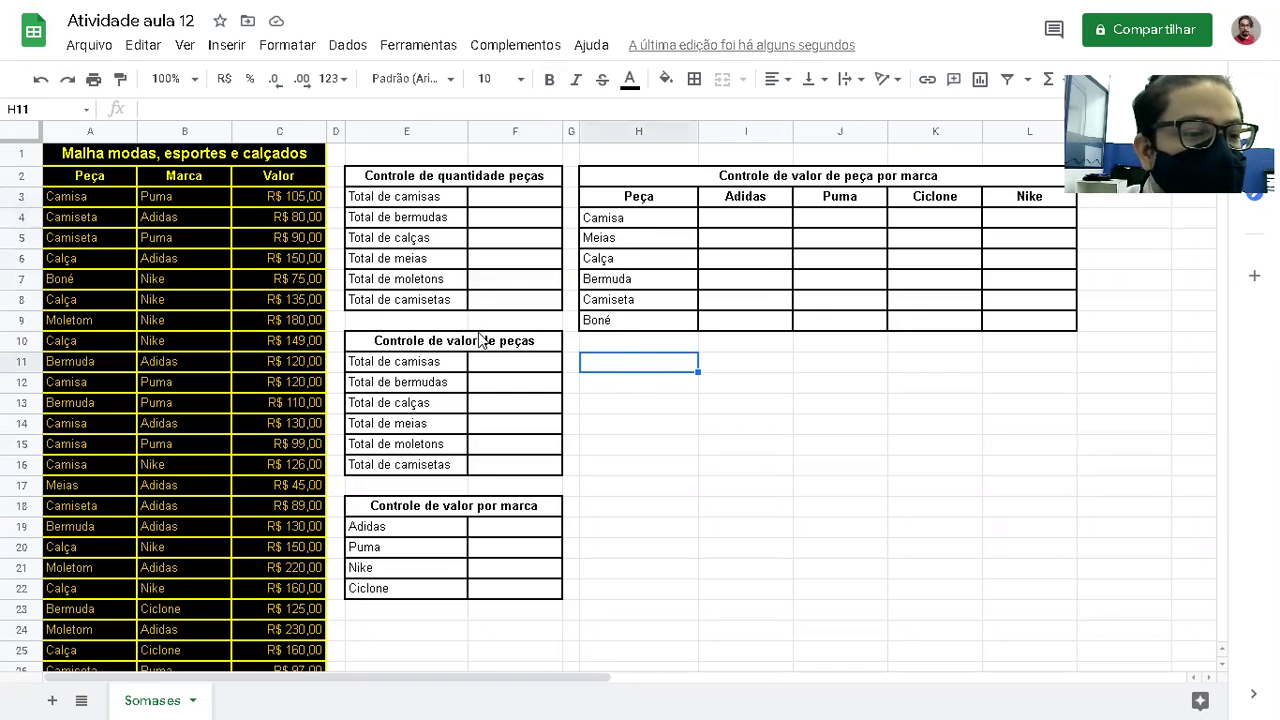
Examine the answer cells F11:F16 of Controle de valor de peças and the Controle de valor por marca table starting at F19.
{"action": "left_click", "coordinate": [517, 367]}
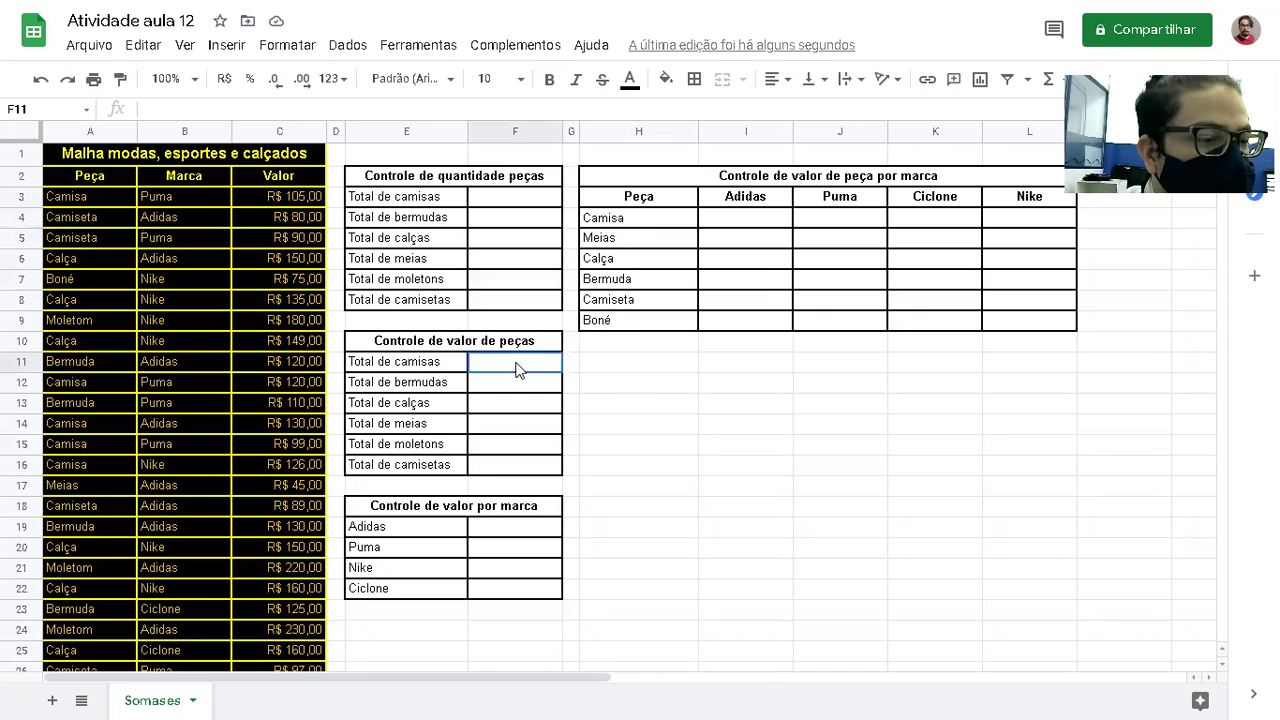
{"action": "left_click", "coordinate": [401, 368]}
{"action": "left_click", "coordinate": [425, 385]}
{"action": "left_click", "coordinate": [425, 409]}
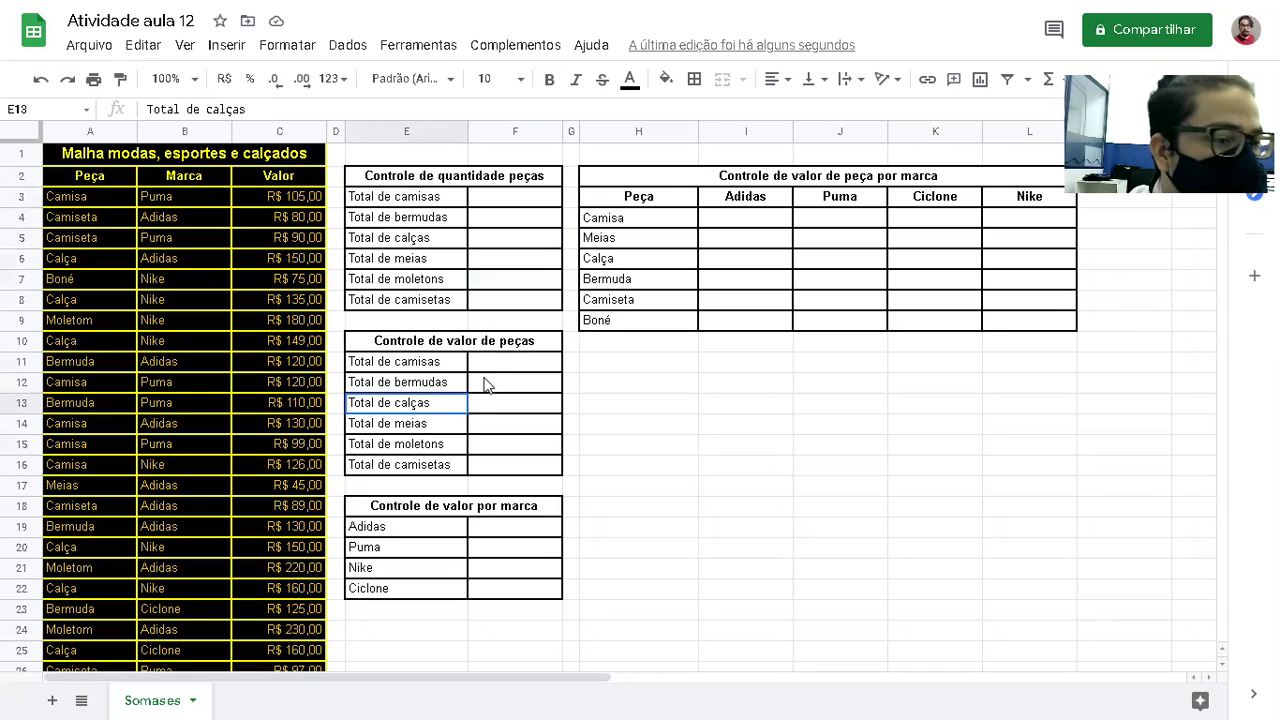
{"action": "left_click_drag", "start_coordinate": [500, 366], "coordinate": [498, 470]}
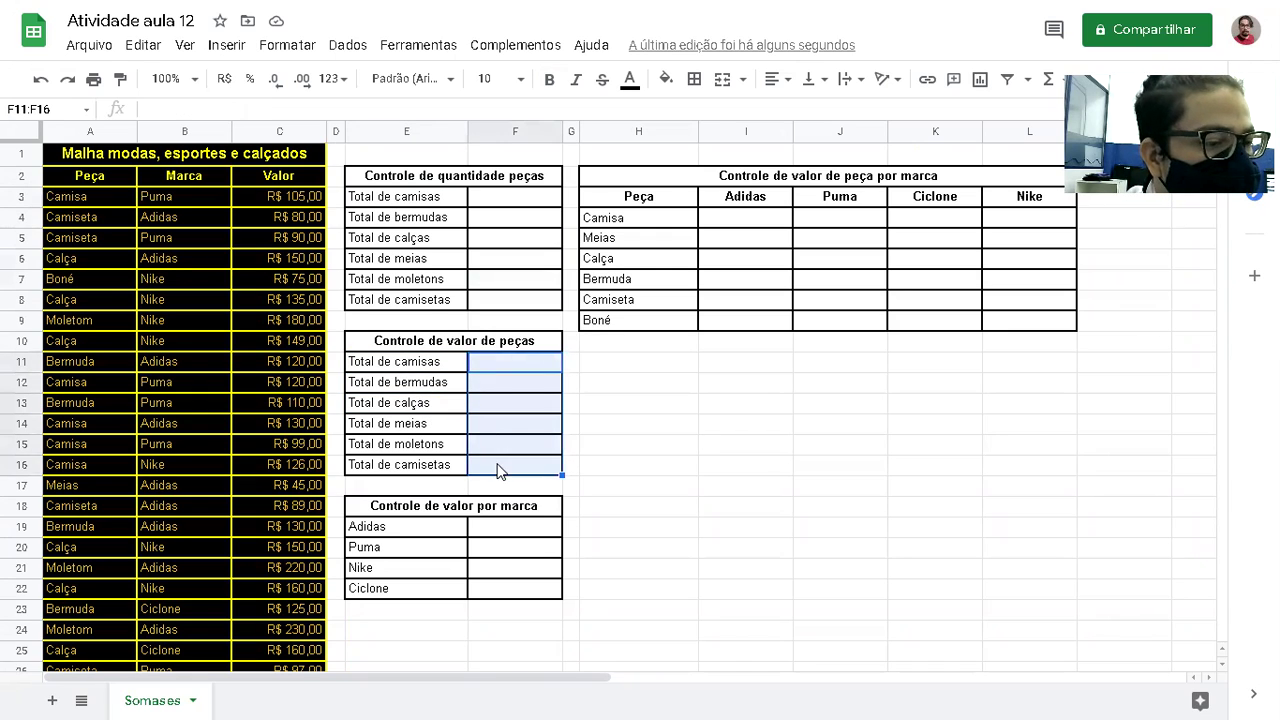
{"action": "left_click", "coordinate": [490, 362]}
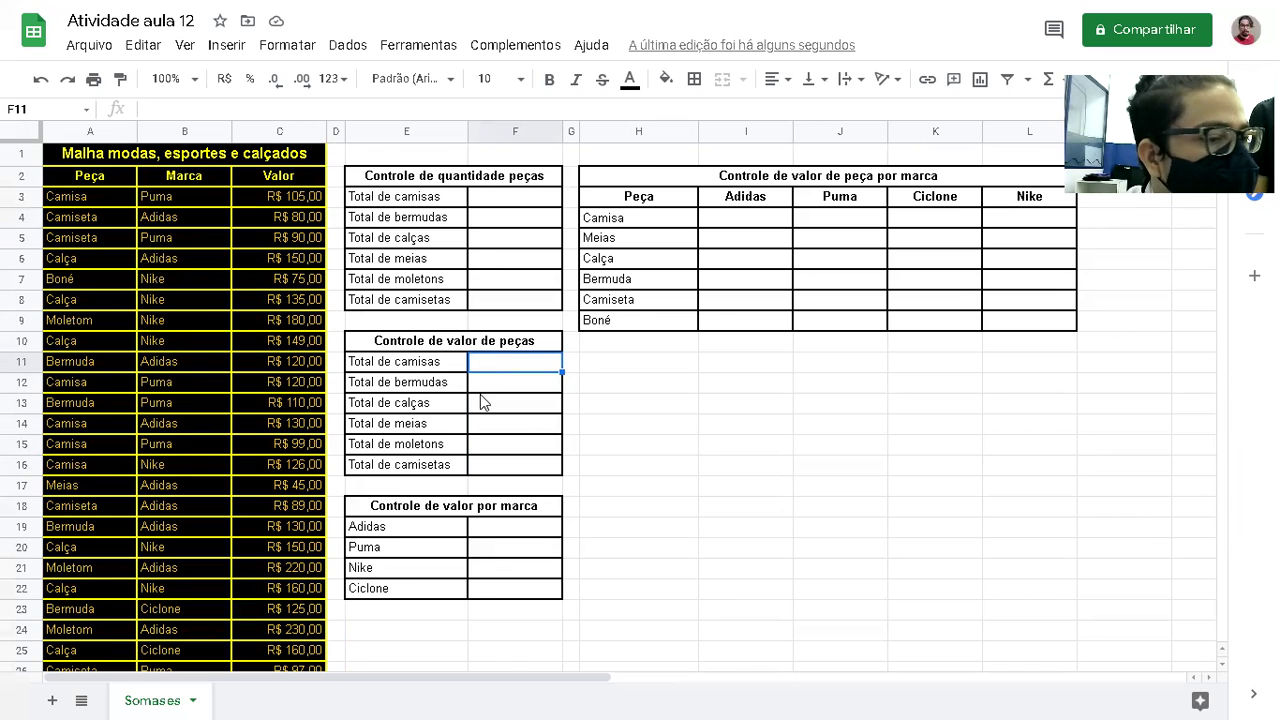
{"action": "scroll", "coordinate": [528, 466], "scroll_direction": "down", "scroll_amount": 3}
{"action": "left_click", "coordinate": [503, 424]}
{"action": "scroll", "coordinate": [268, 345], "scroll_direction": "up", "scroll_amount": 3}
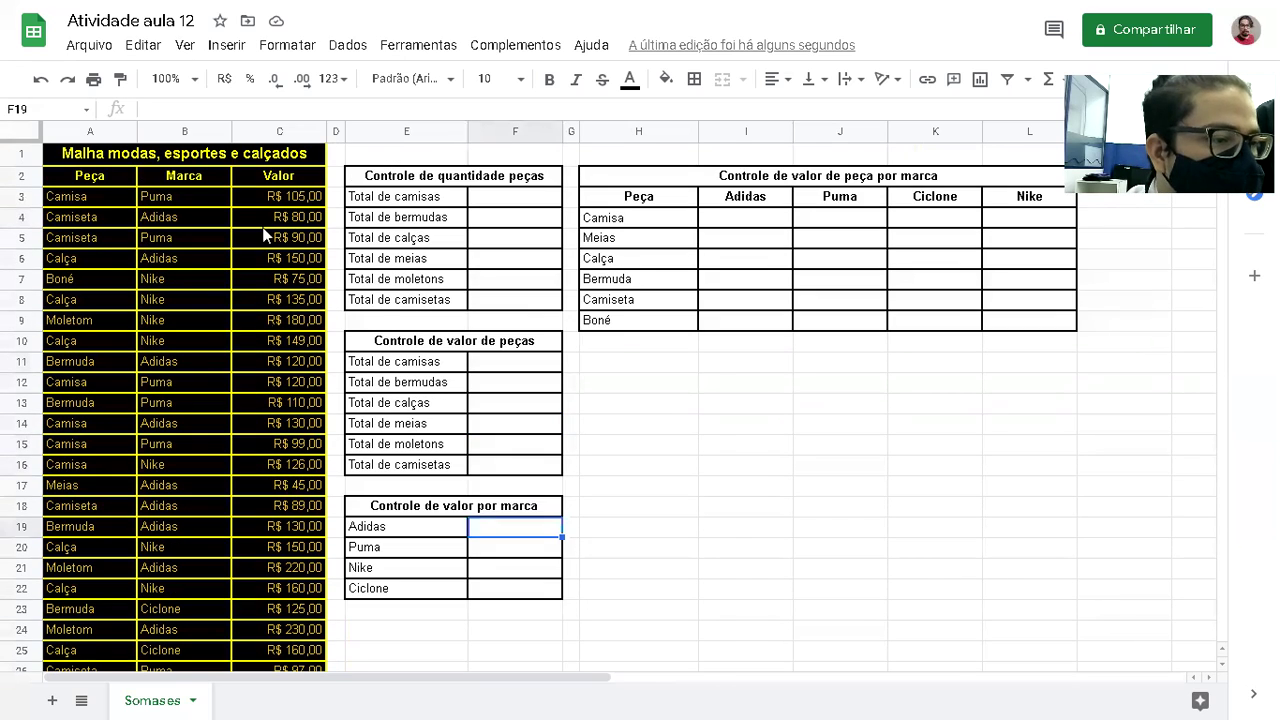
{"action": "scroll", "coordinate": [488, 510], "scroll_direction": "down", "scroll_amount": 2}
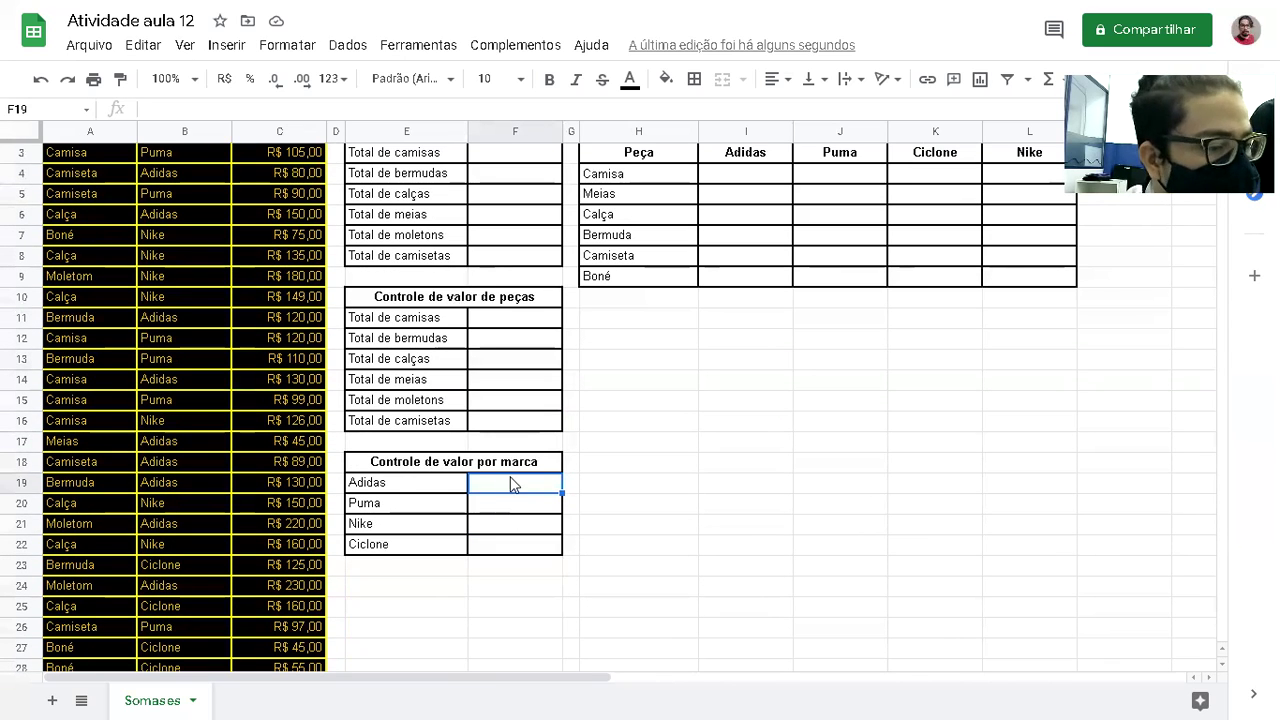
{"action": "scroll", "coordinate": [755, 416], "scroll_direction": "up", "scroll_amount": 1}
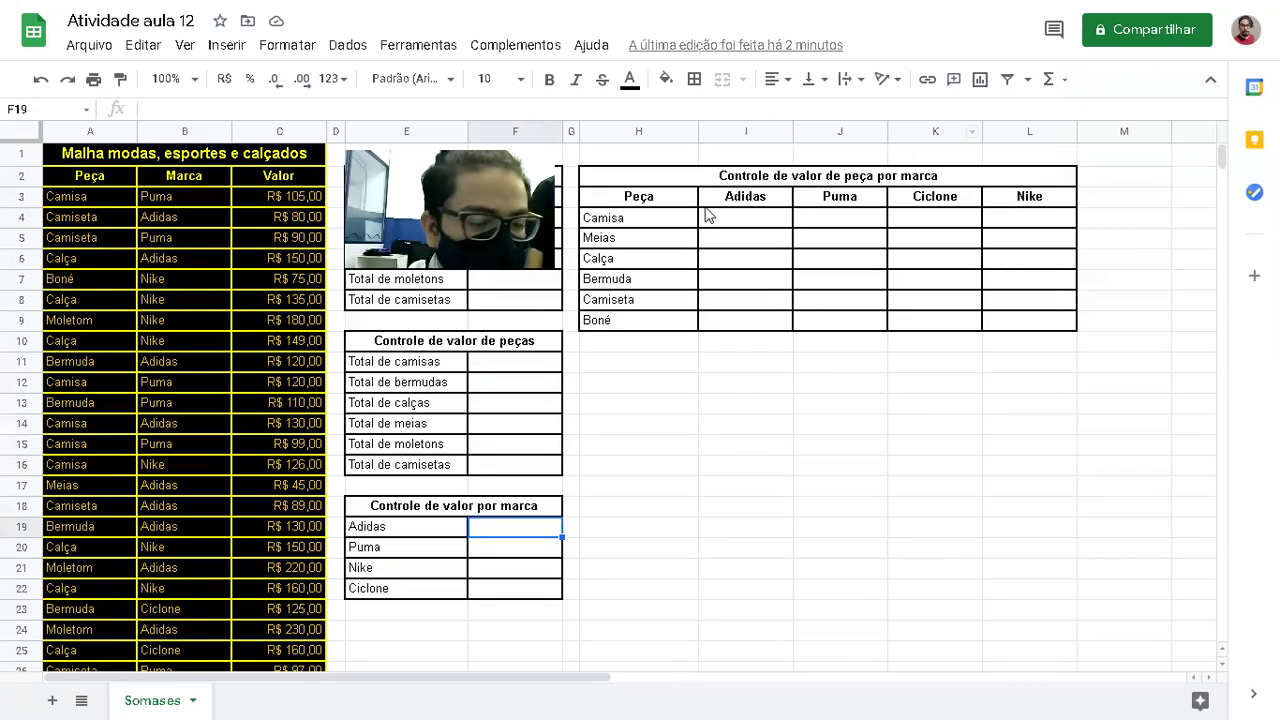
Examine the Controle de valor de peça por marca table, matching each Peça row with the brand columns.
{"action": "left_click", "coordinate": [651, 218]}
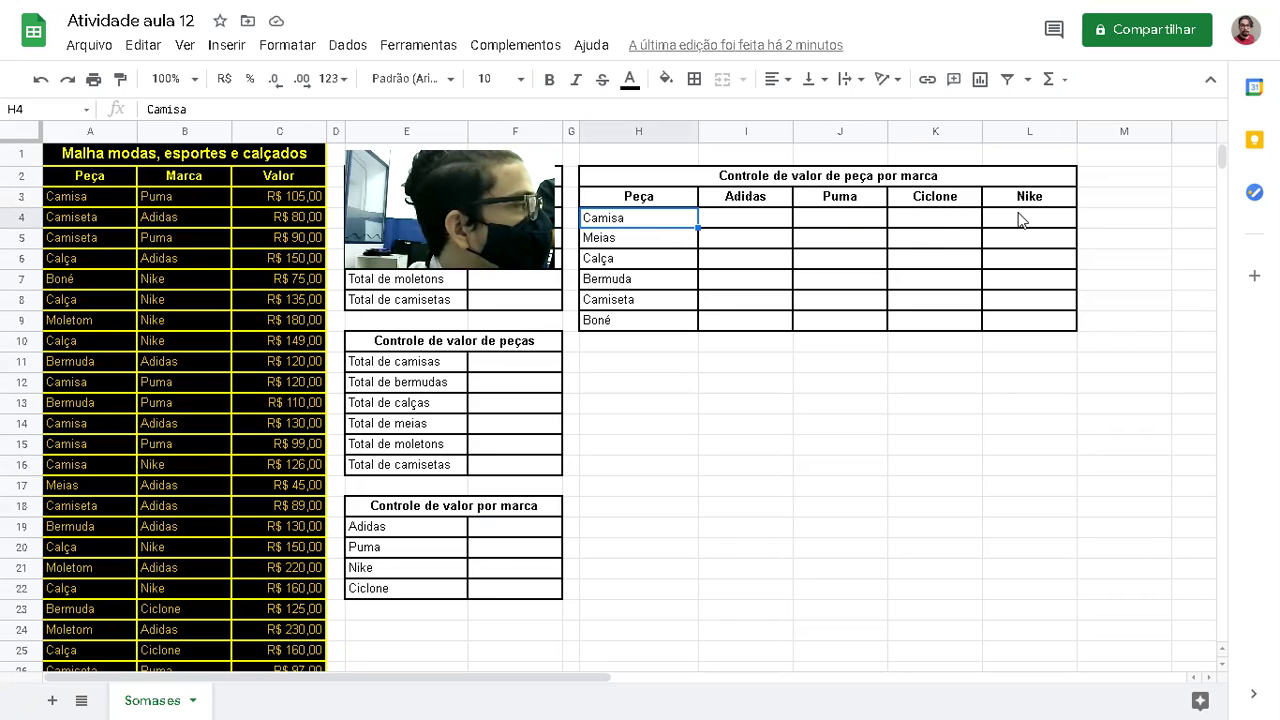
{"action": "left_click", "coordinate": [745, 225]}
{"action": "left_click", "coordinate": [854, 220]}
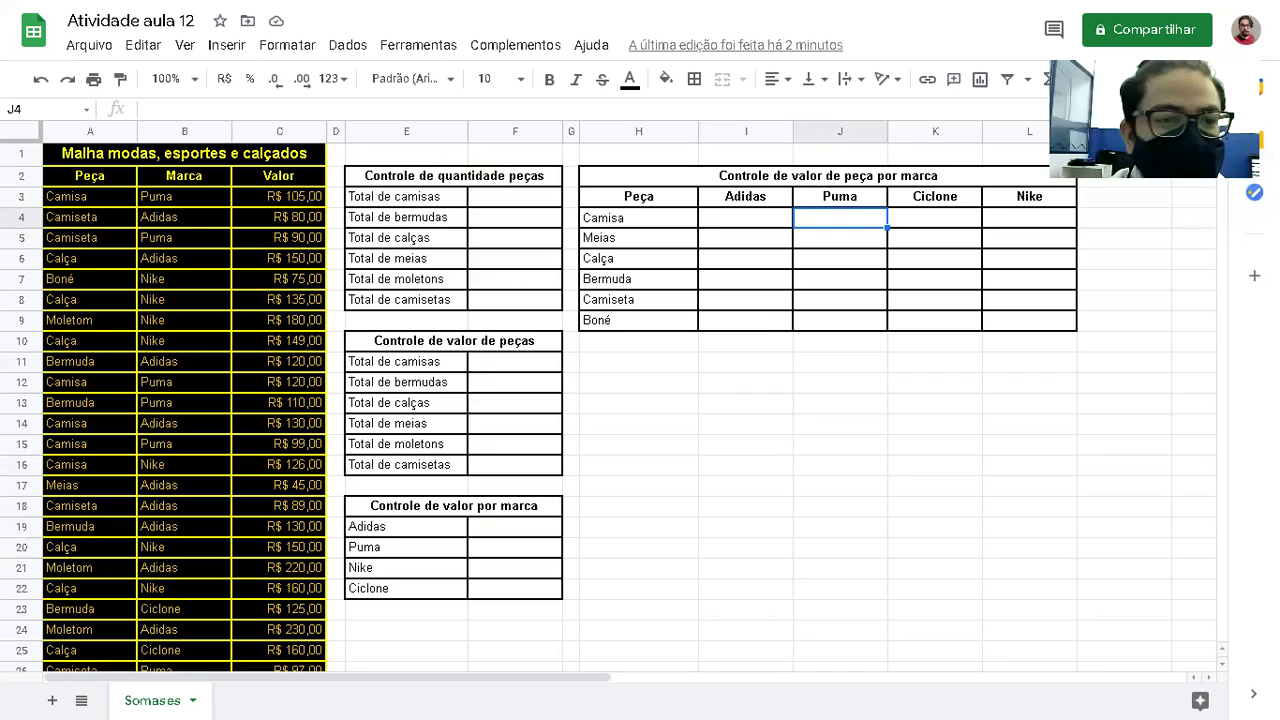
{"action": "left_click", "coordinate": [772, 221]}
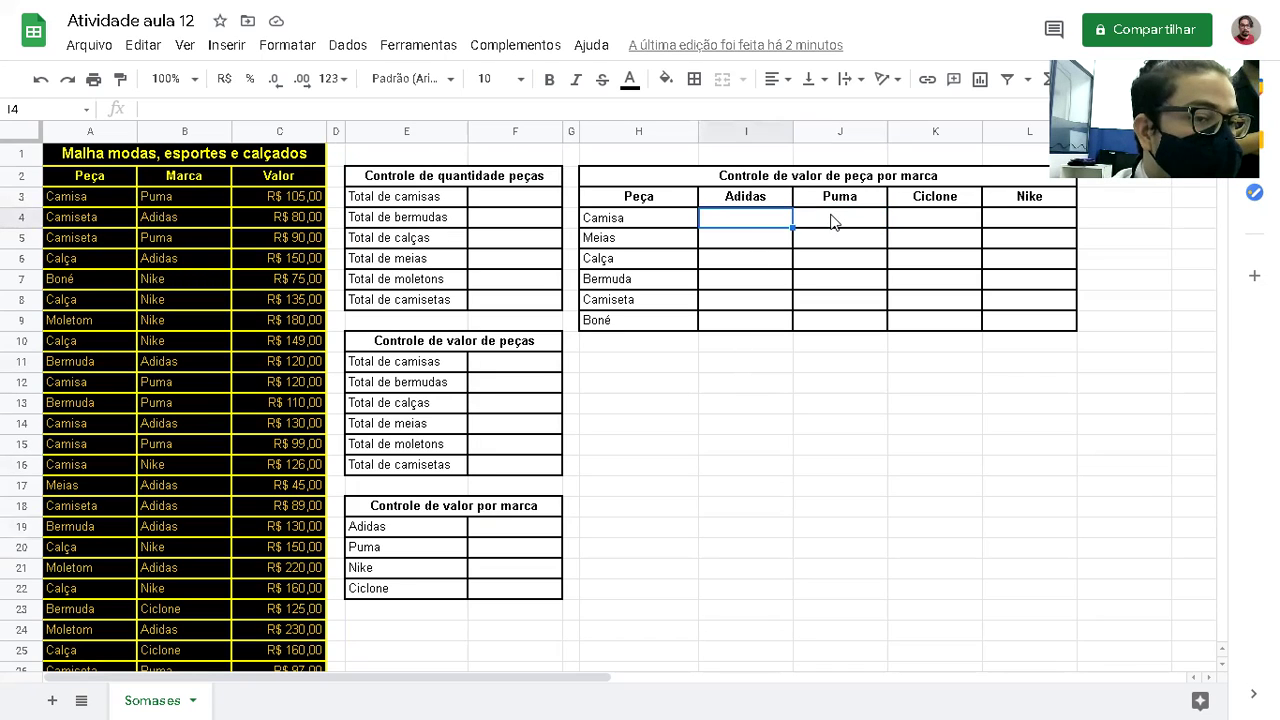
{"action": "left_click", "coordinate": [795, 263]}
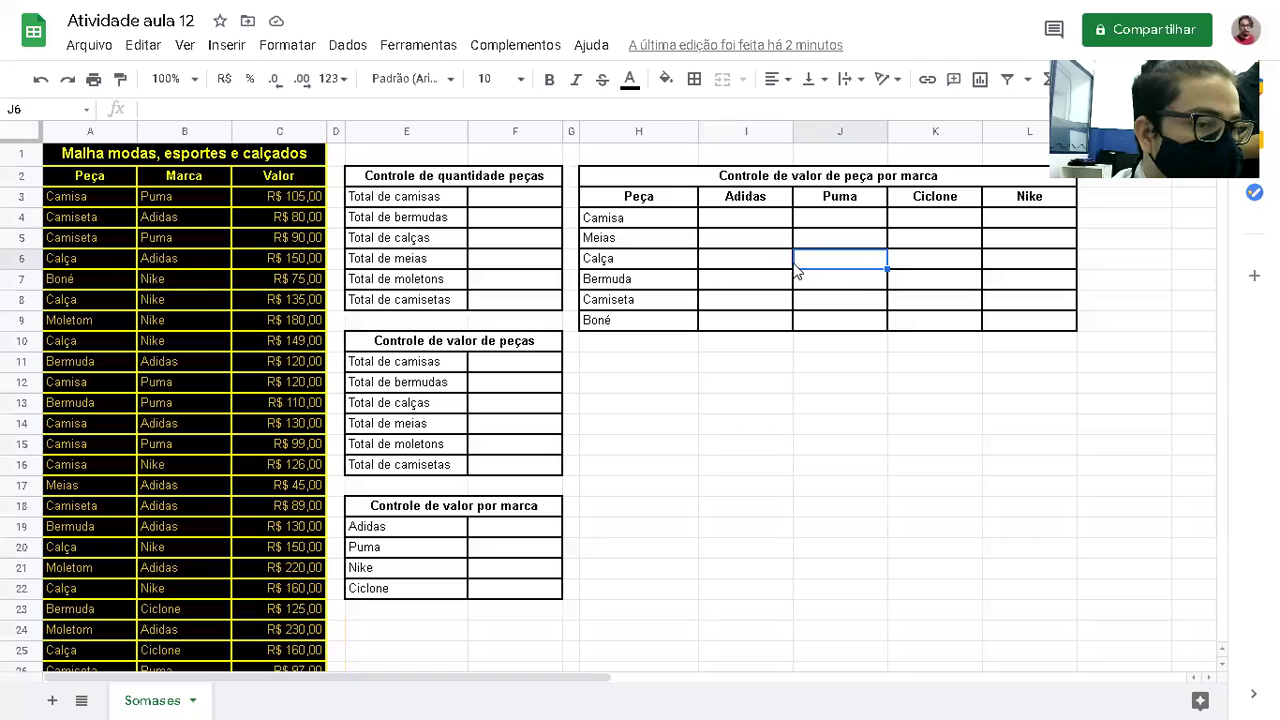
Examine the Bermuda, Camiseta and Boné rows of Controle de valor de peça por marca under the Adidas and Puma columns.
{"action": "left_click", "coordinate": [787, 280]}
{"action": "left_click", "coordinate": [775, 308]}
{"action": "left_click", "coordinate": [806, 297]}
{"action": "left_click", "coordinate": [763, 320]}
{"action": "left_click", "coordinate": [830, 330]}
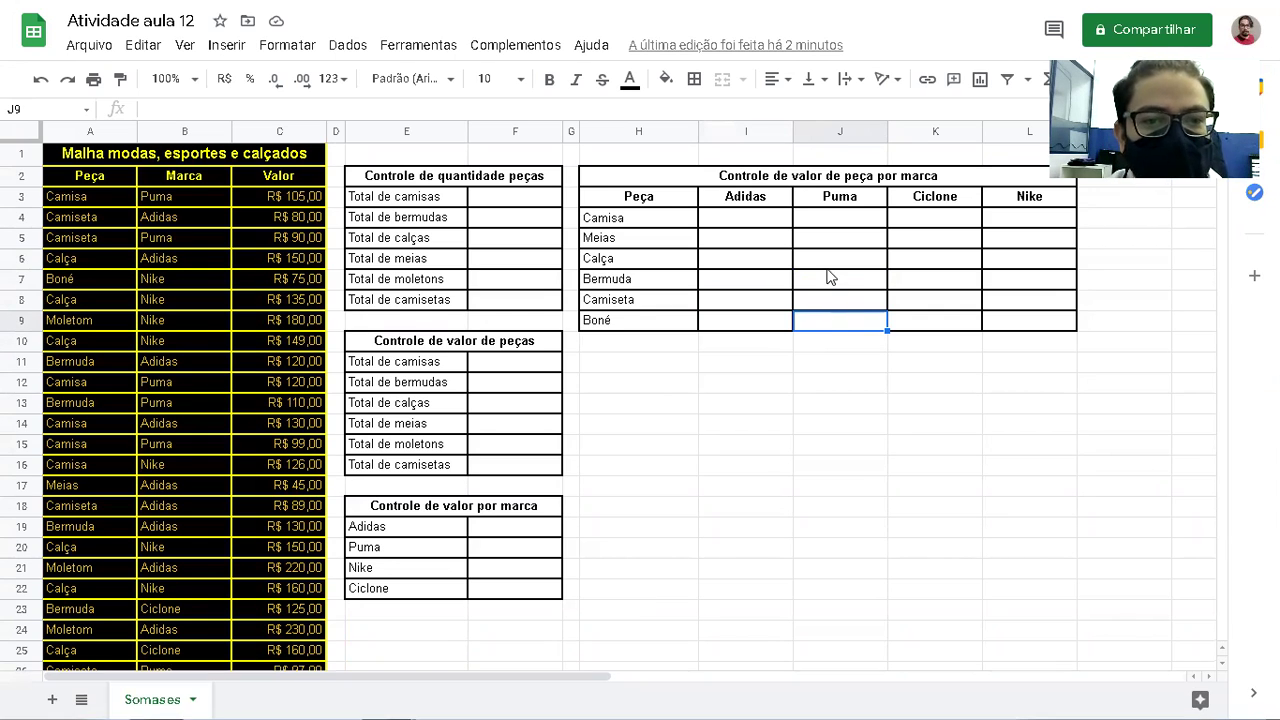
{"action": "left_click", "coordinate": [834, 405]}
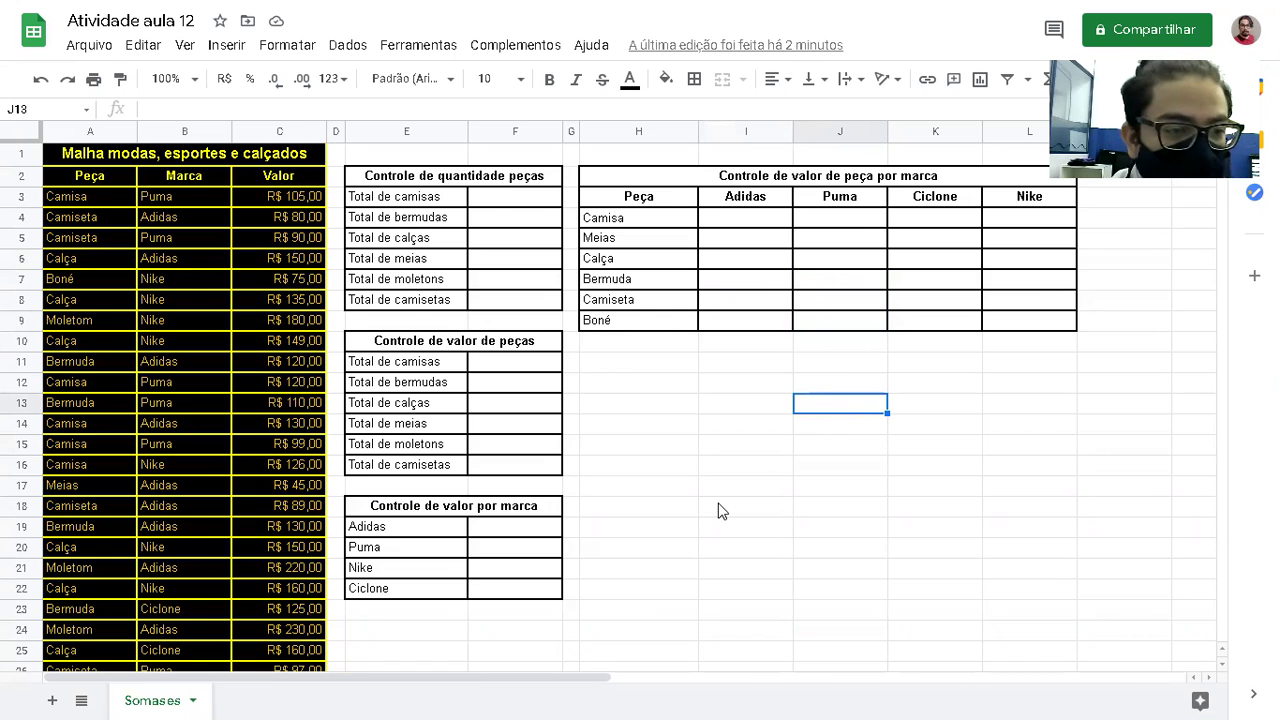
Review the first answer cell of Controle de quantidade peças and the answer range F11:F16 of Controle de valor de peças.
{"action": "left_click", "coordinate": [513, 207]}
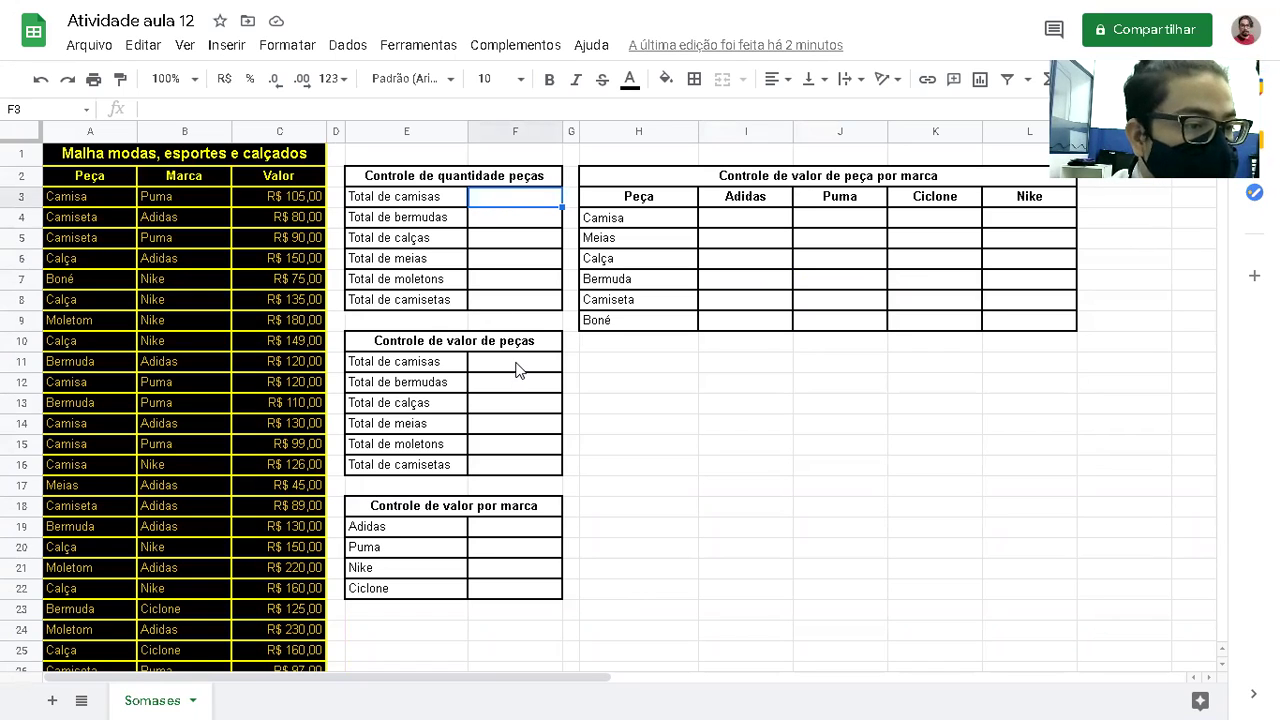
{"action": "left_click_drag", "start_coordinate": [519, 370], "coordinate": [527, 465]}
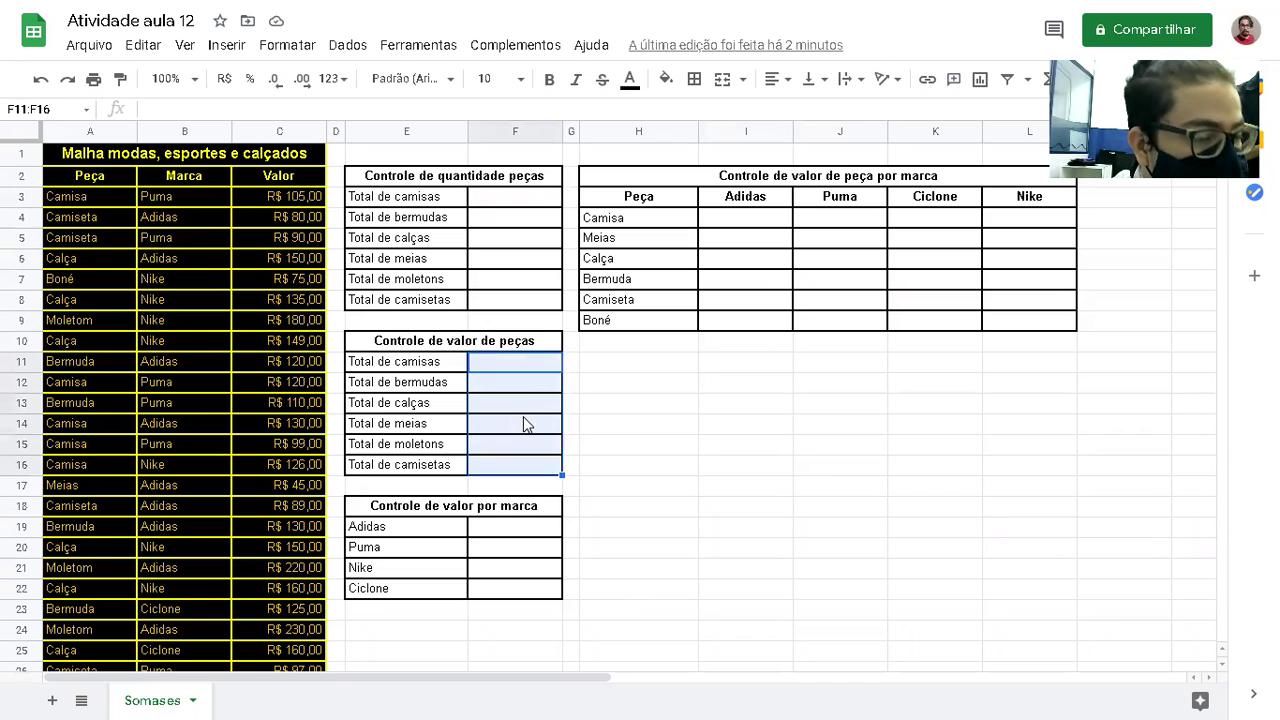
{"action": "left_click", "coordinate": [503, 367]}
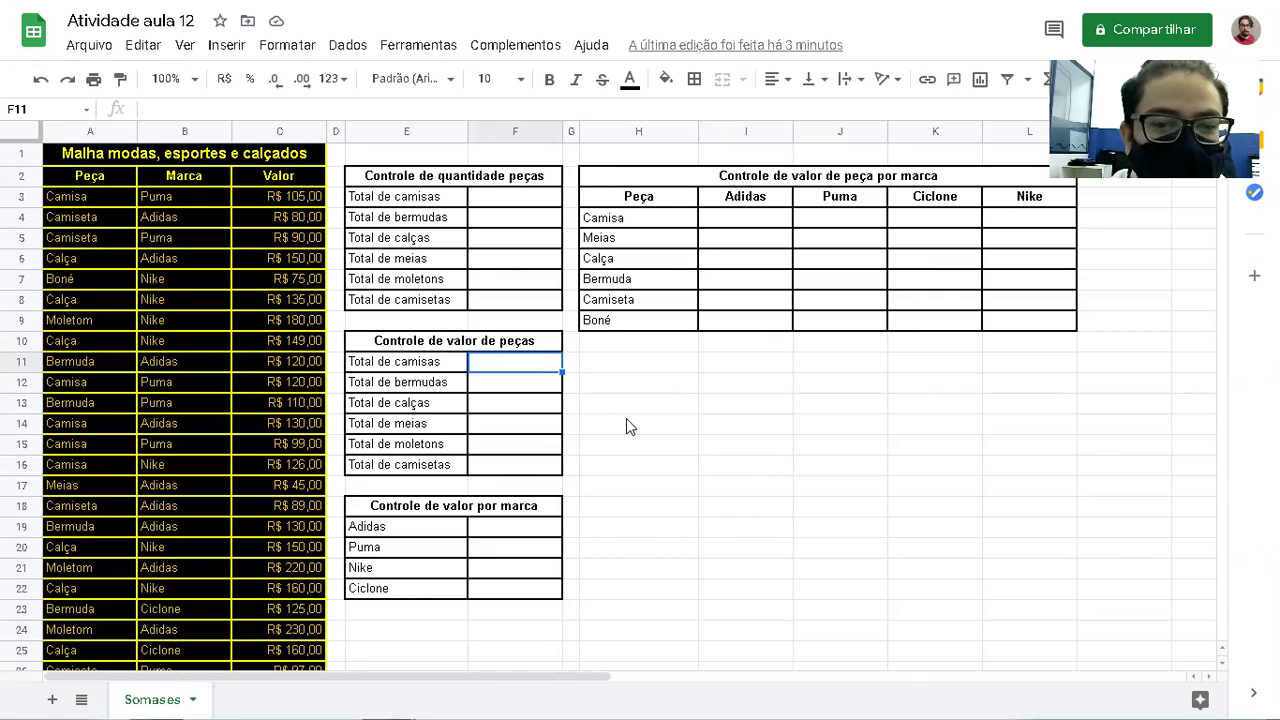
Review the Controle de valor por marca table, going through the Adidas, Puma, Nike and Ciclone rows in E19:E22.
{"action": "left_click", "coordinate": [531, 532]}
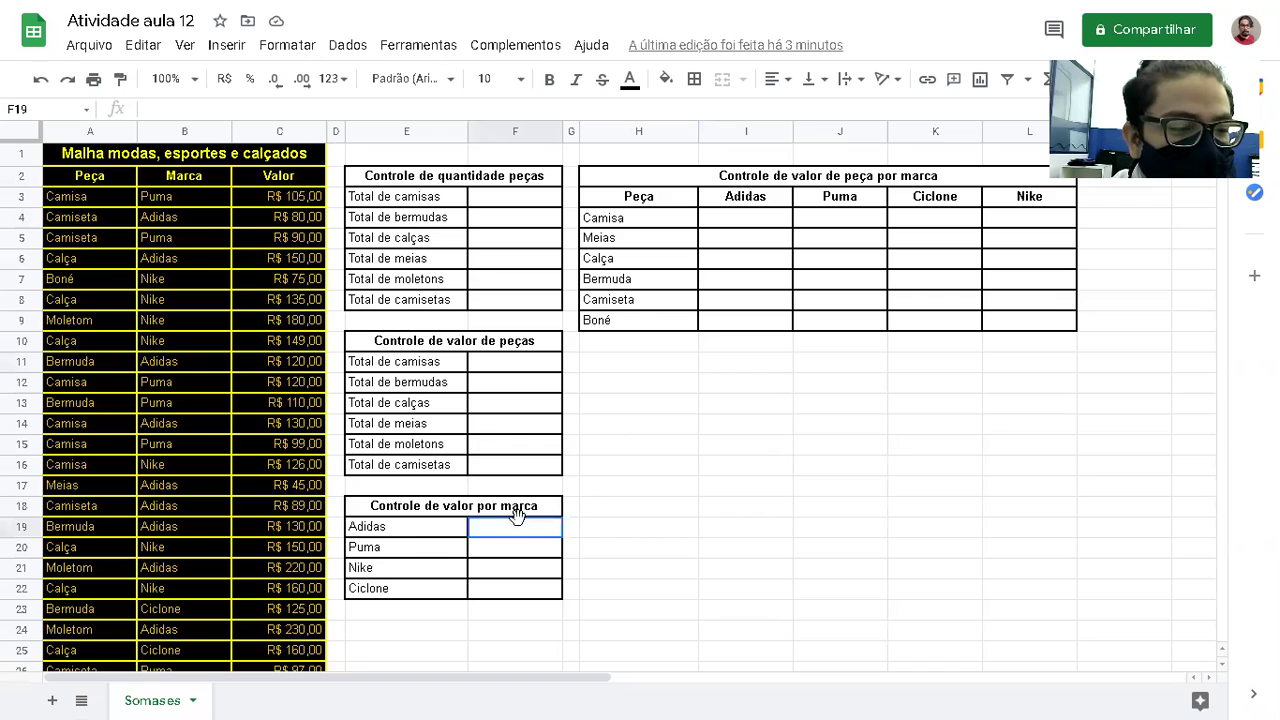
{"action": "left_click", "coordinate": [403, 530]}
{"action": "left_click", "coordinate": [402, 550]}
{"action": "left_click", "coordinate": [402, 568]}
{"action": "left_click", "coordinate": [398, 591]}
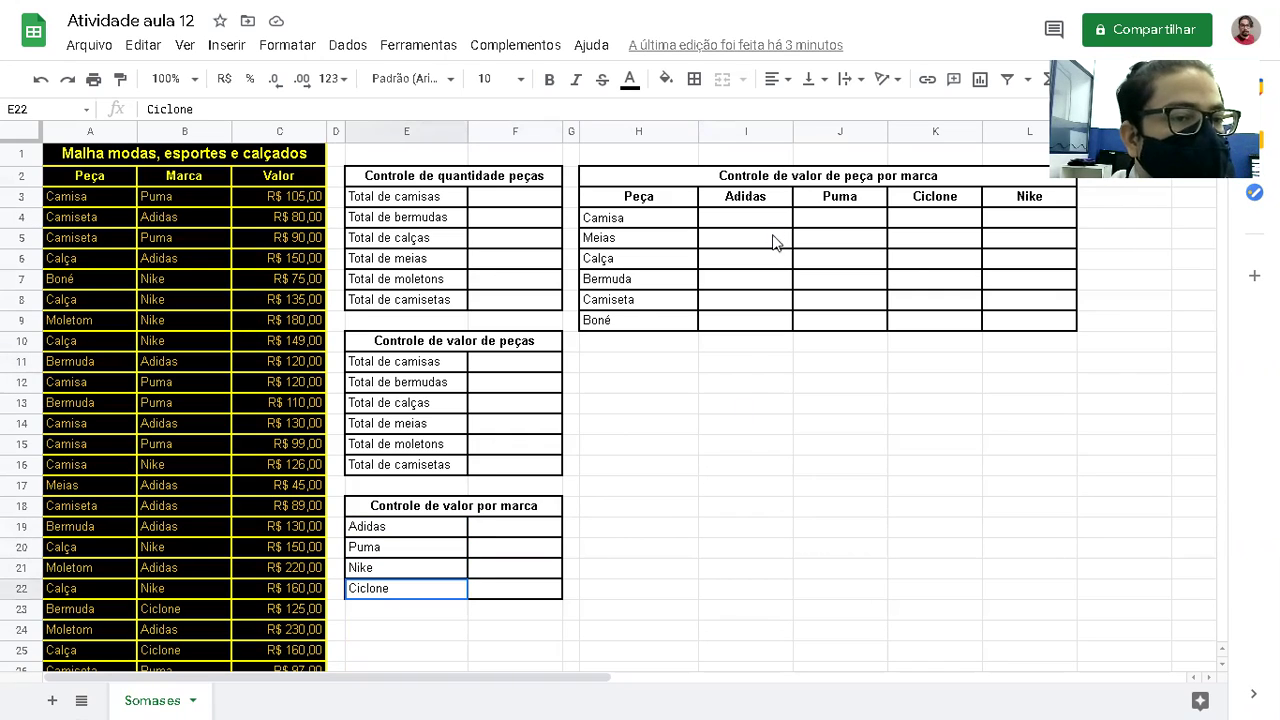